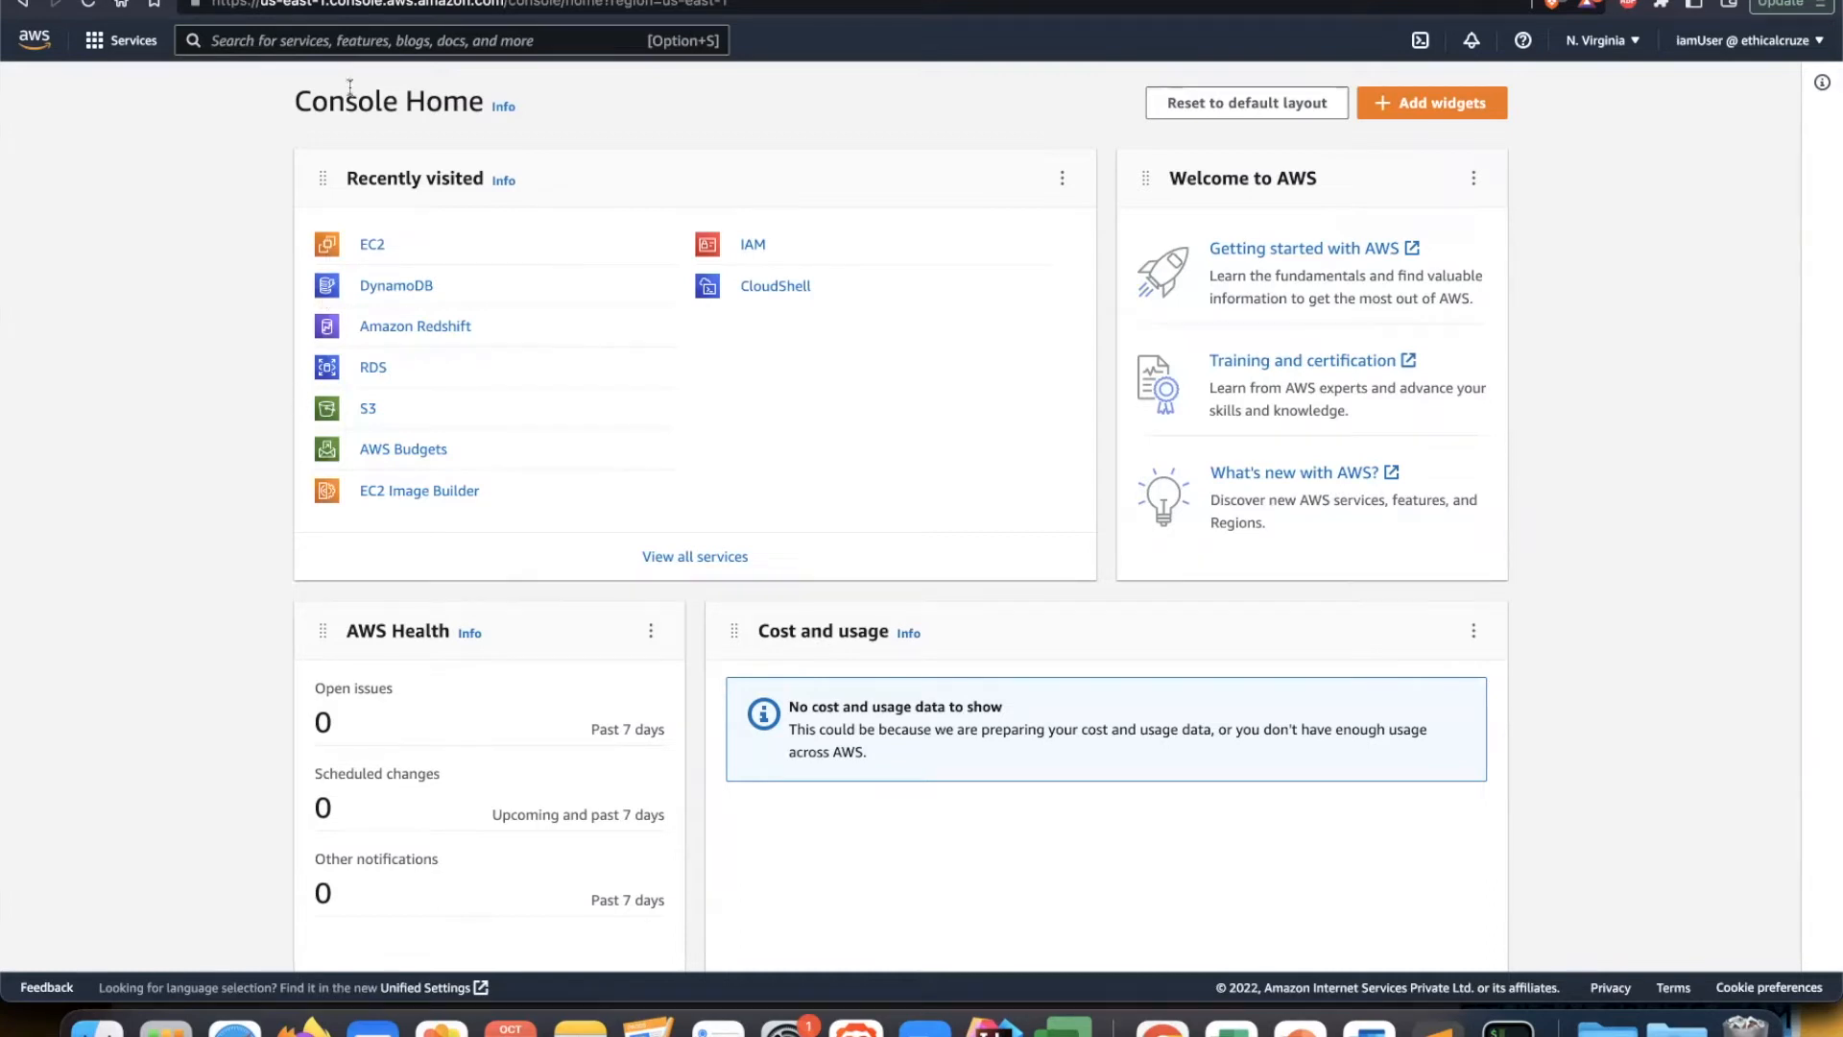
Step: Search for the EC2 service, open its Instances list and refresh the list
click(355, 44)
text(EC2)
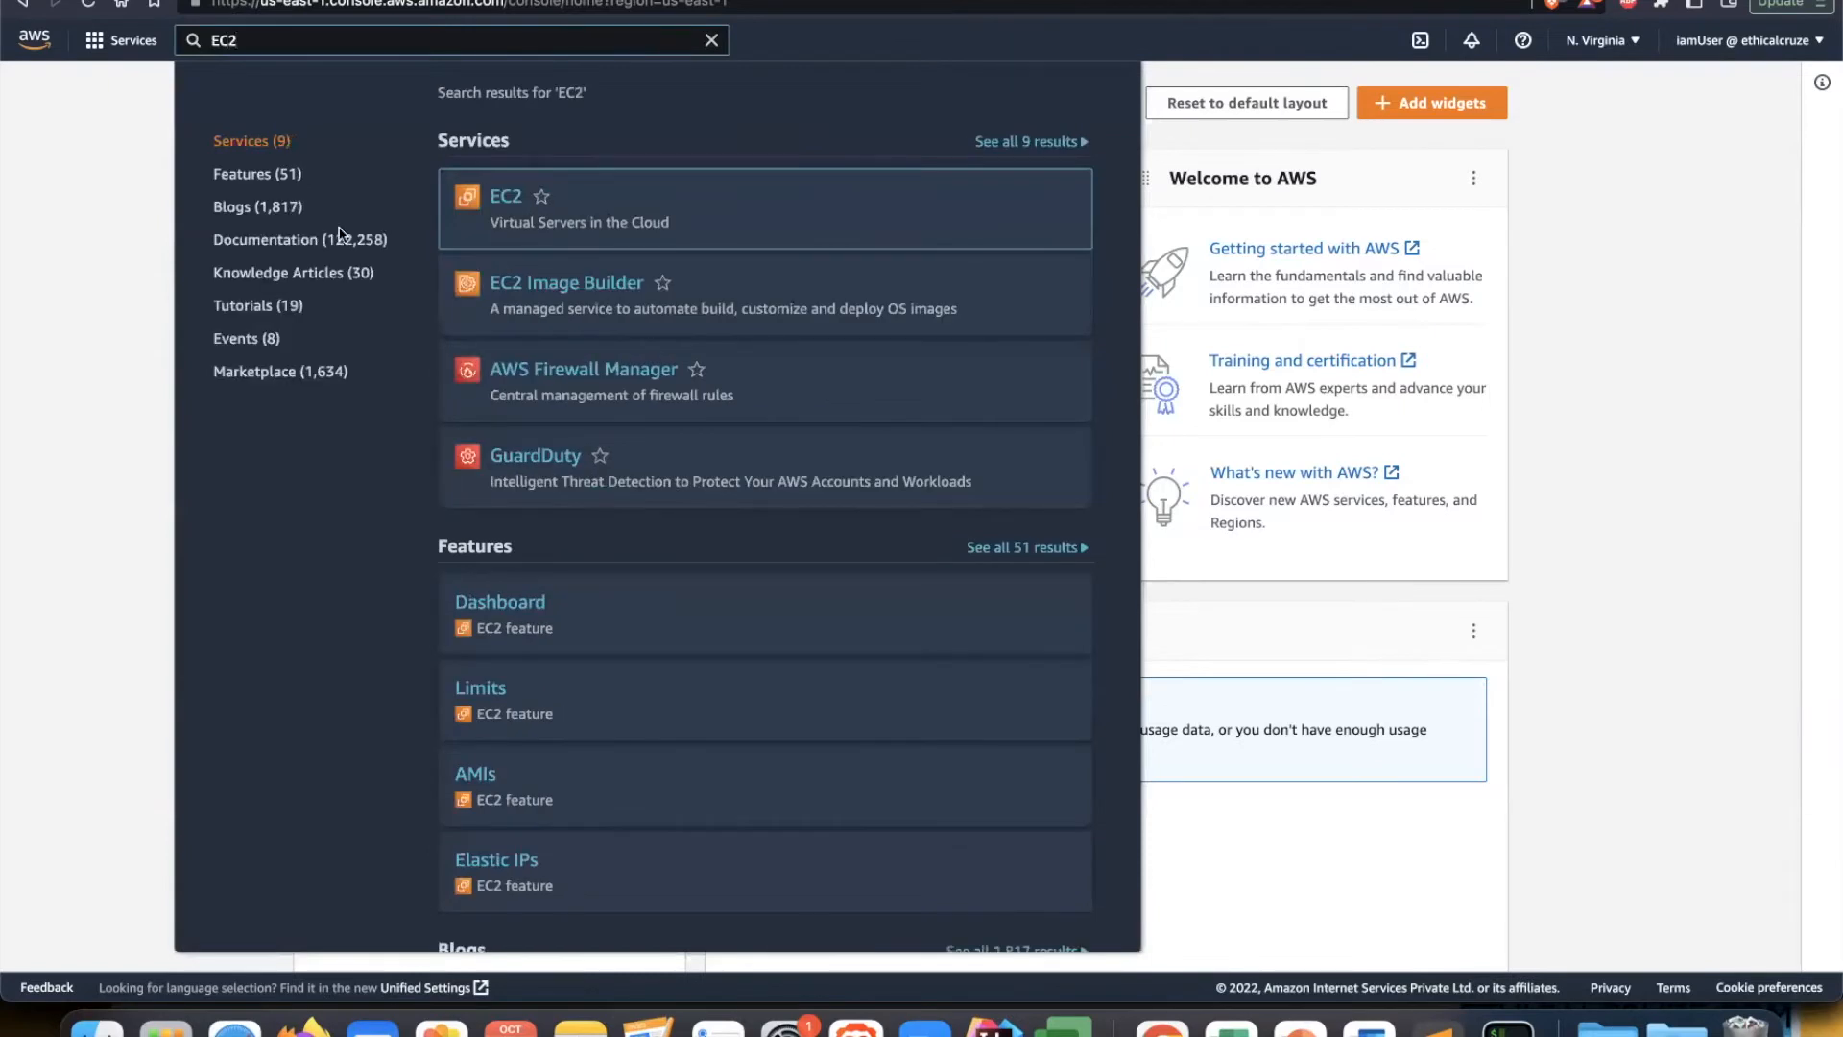
click(505, 198)
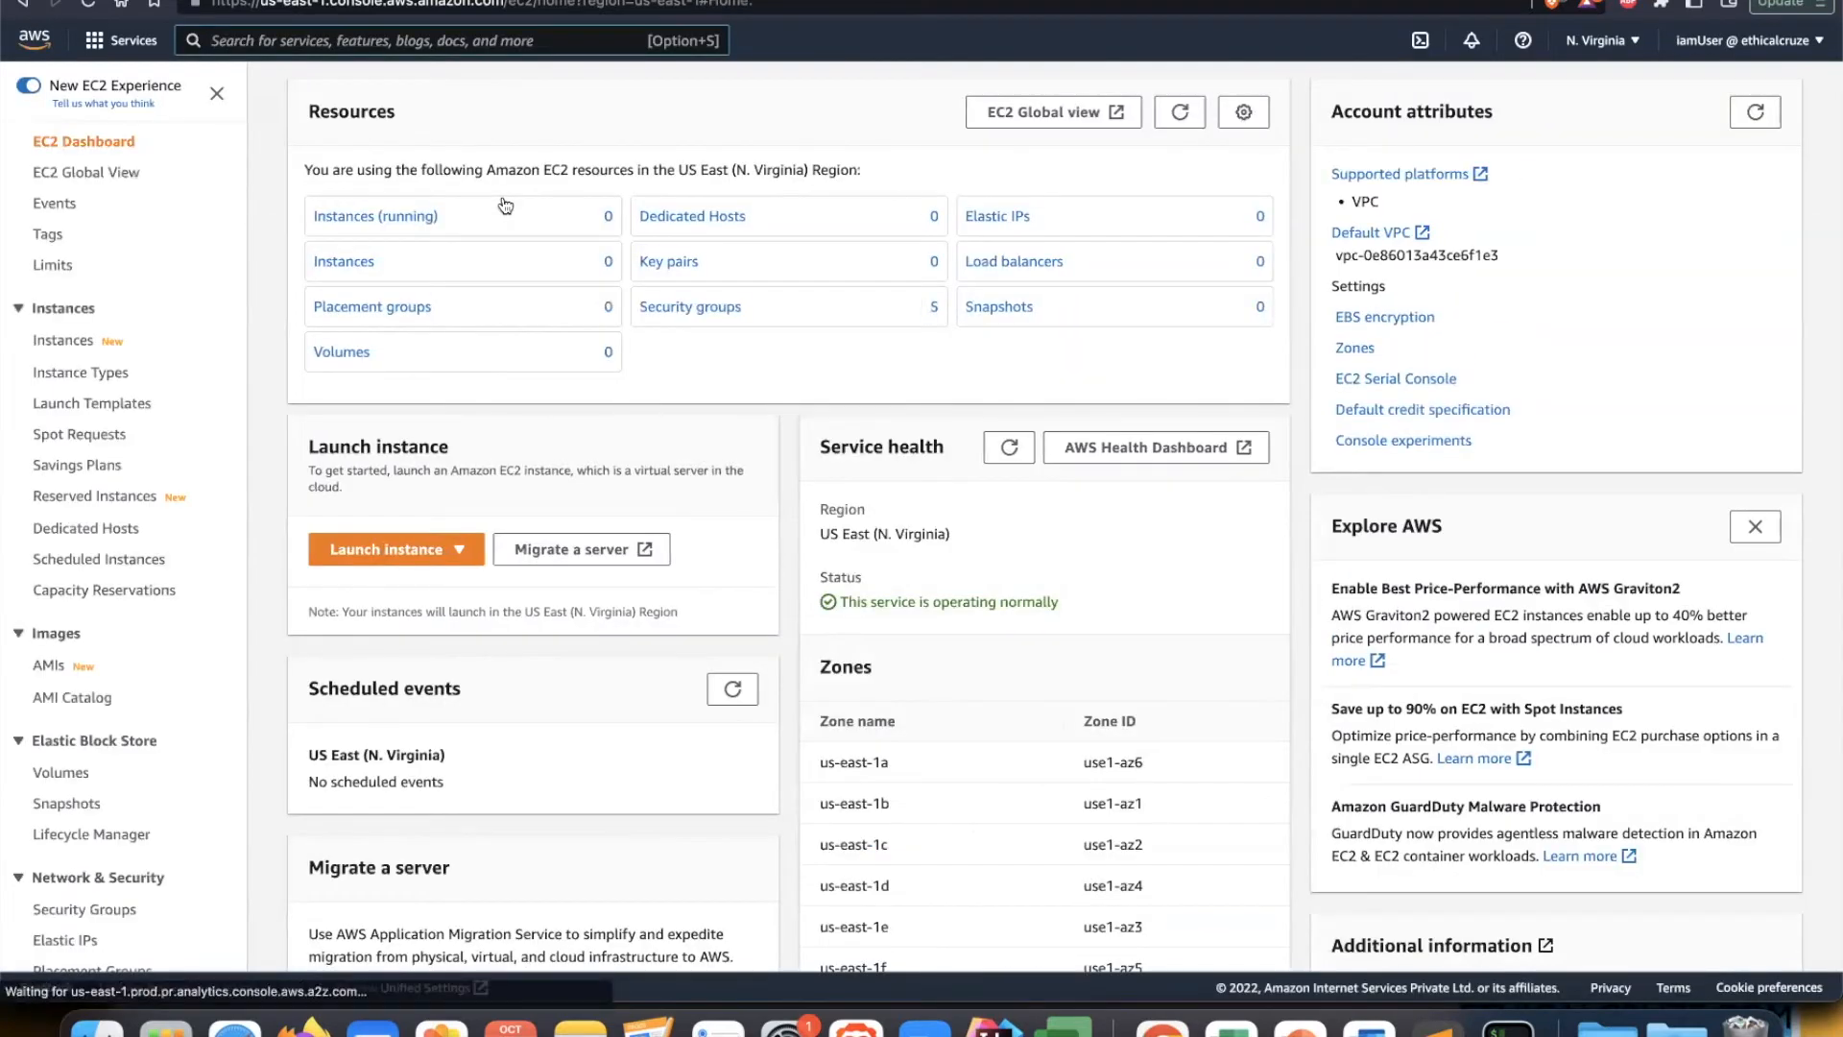
click(65, 342)
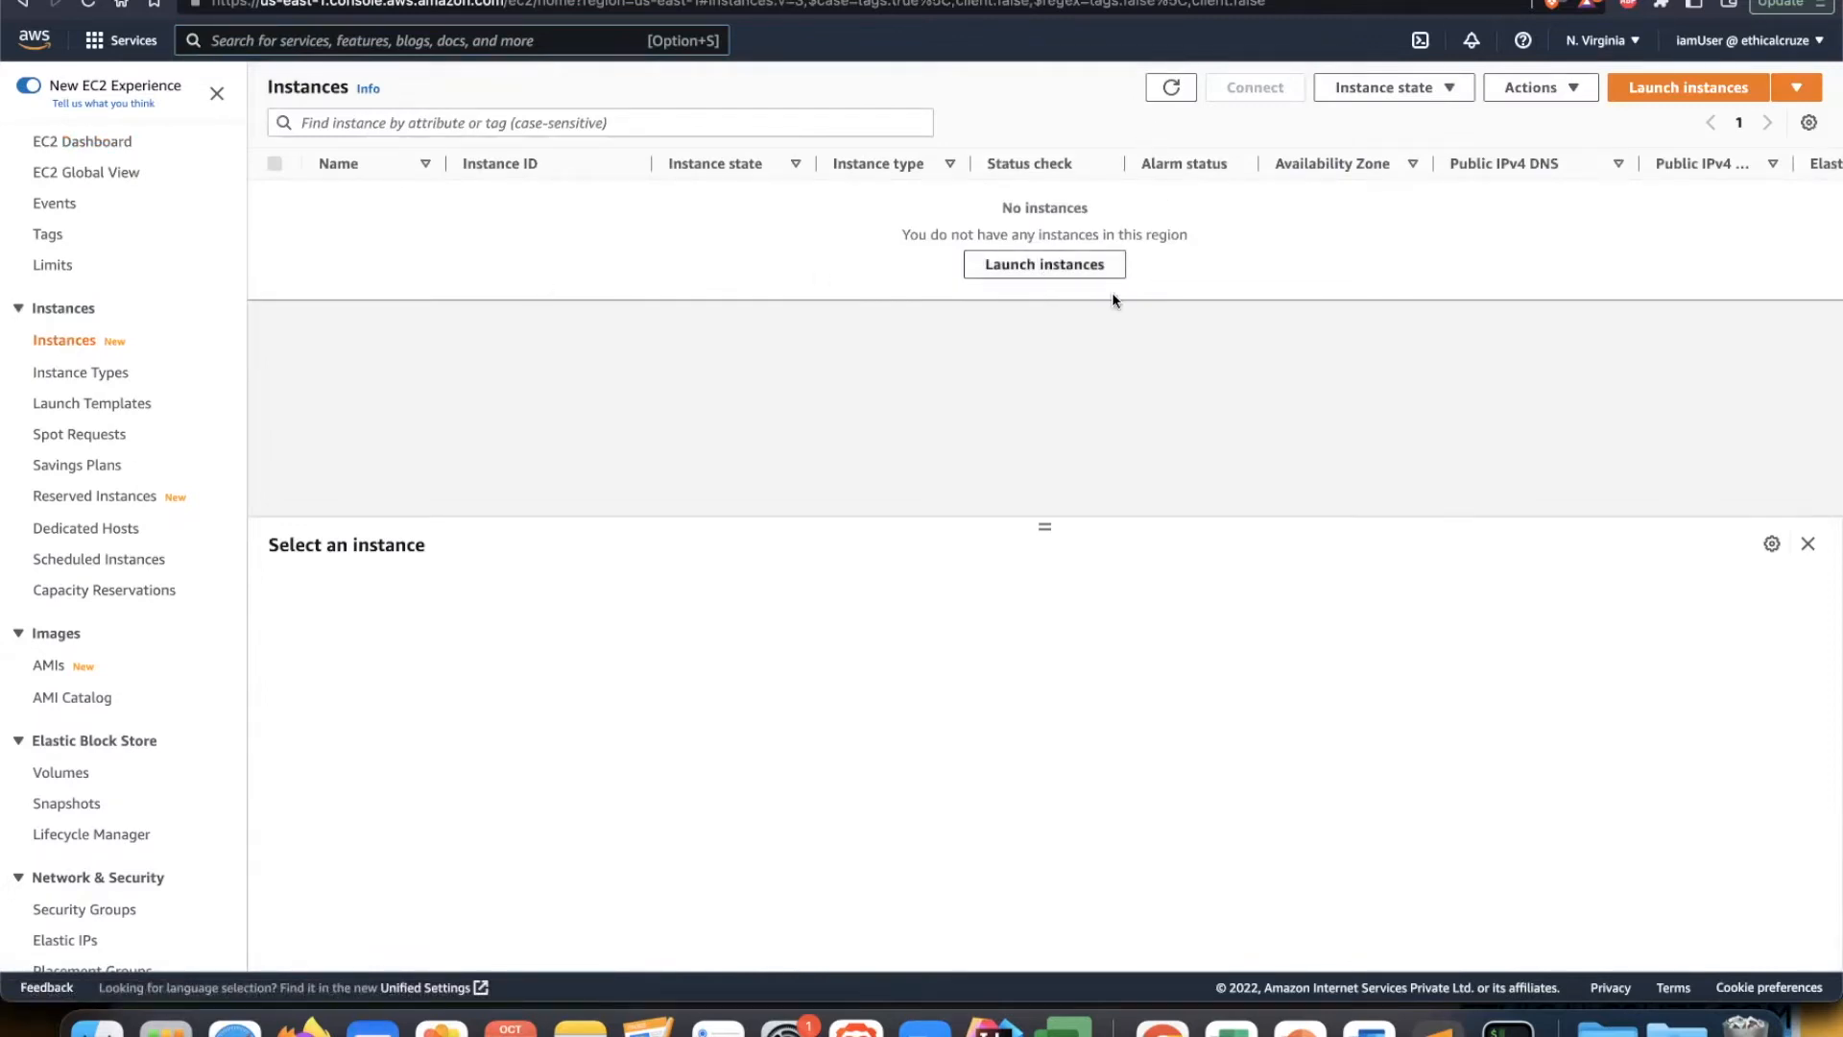
click(1161, 93)
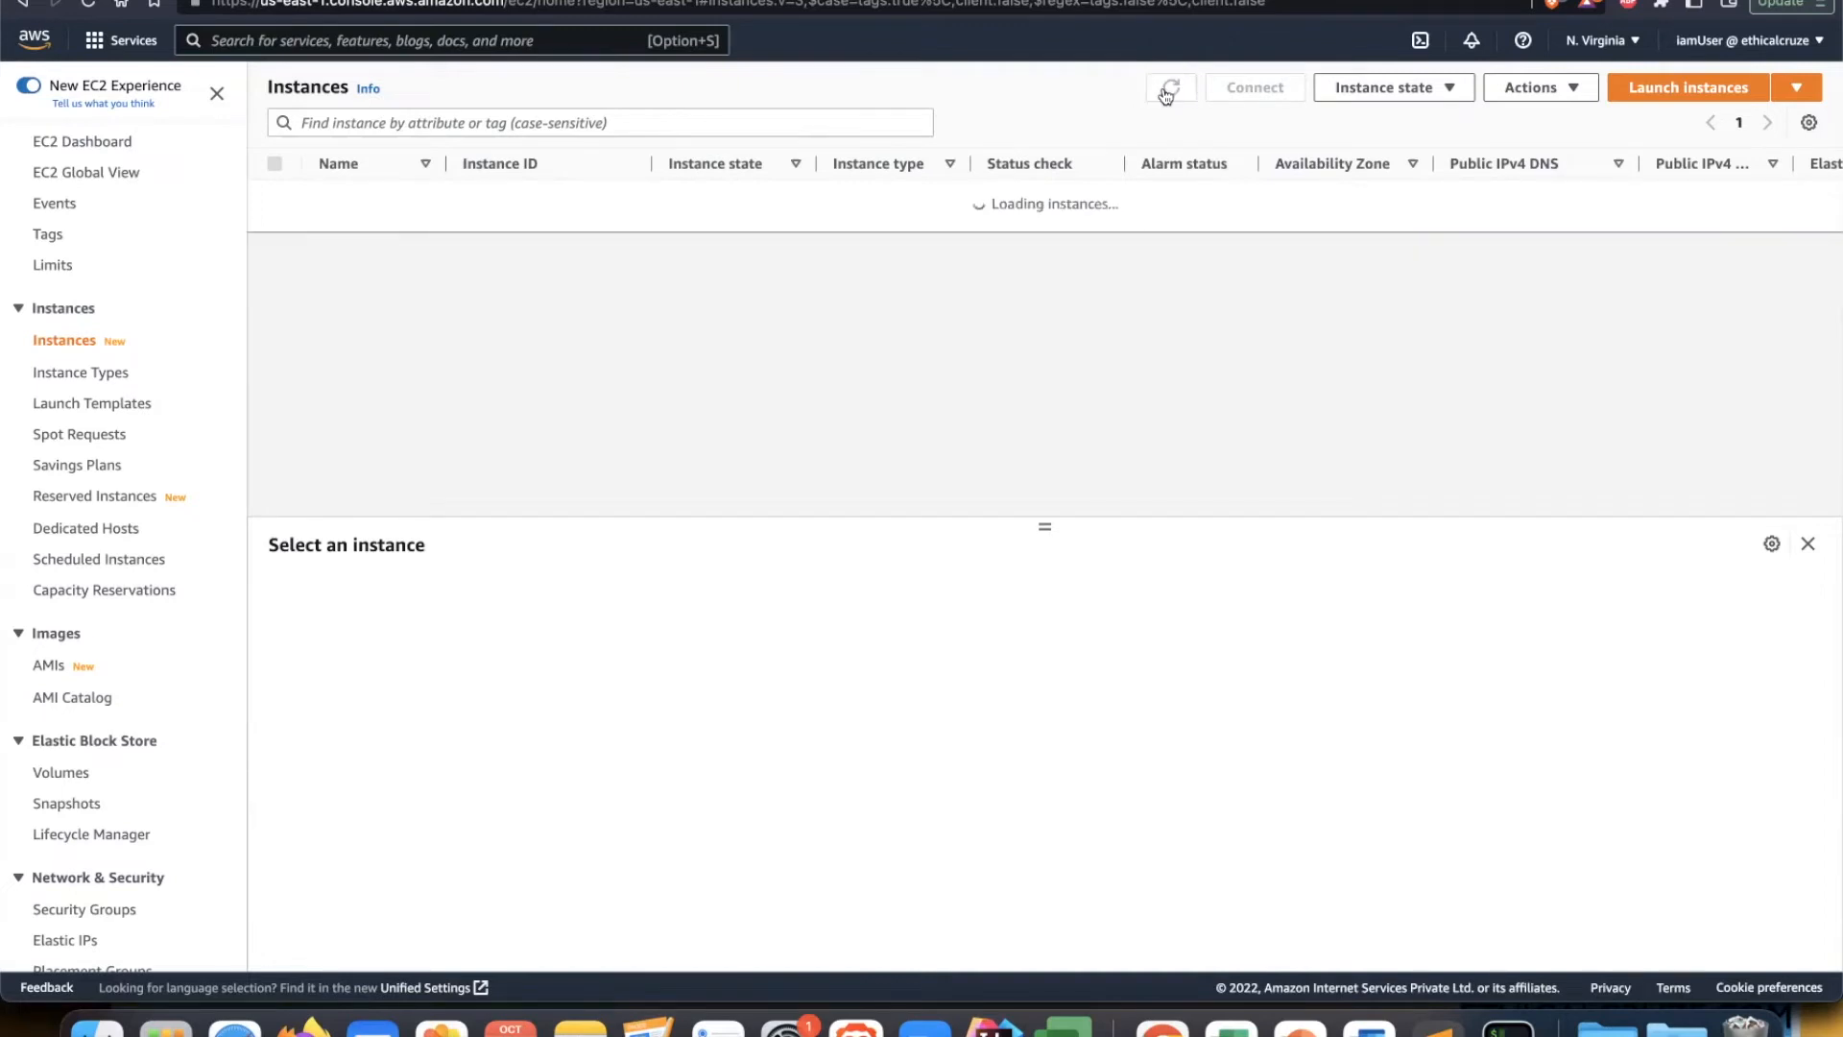
triple_click(1028, 208)
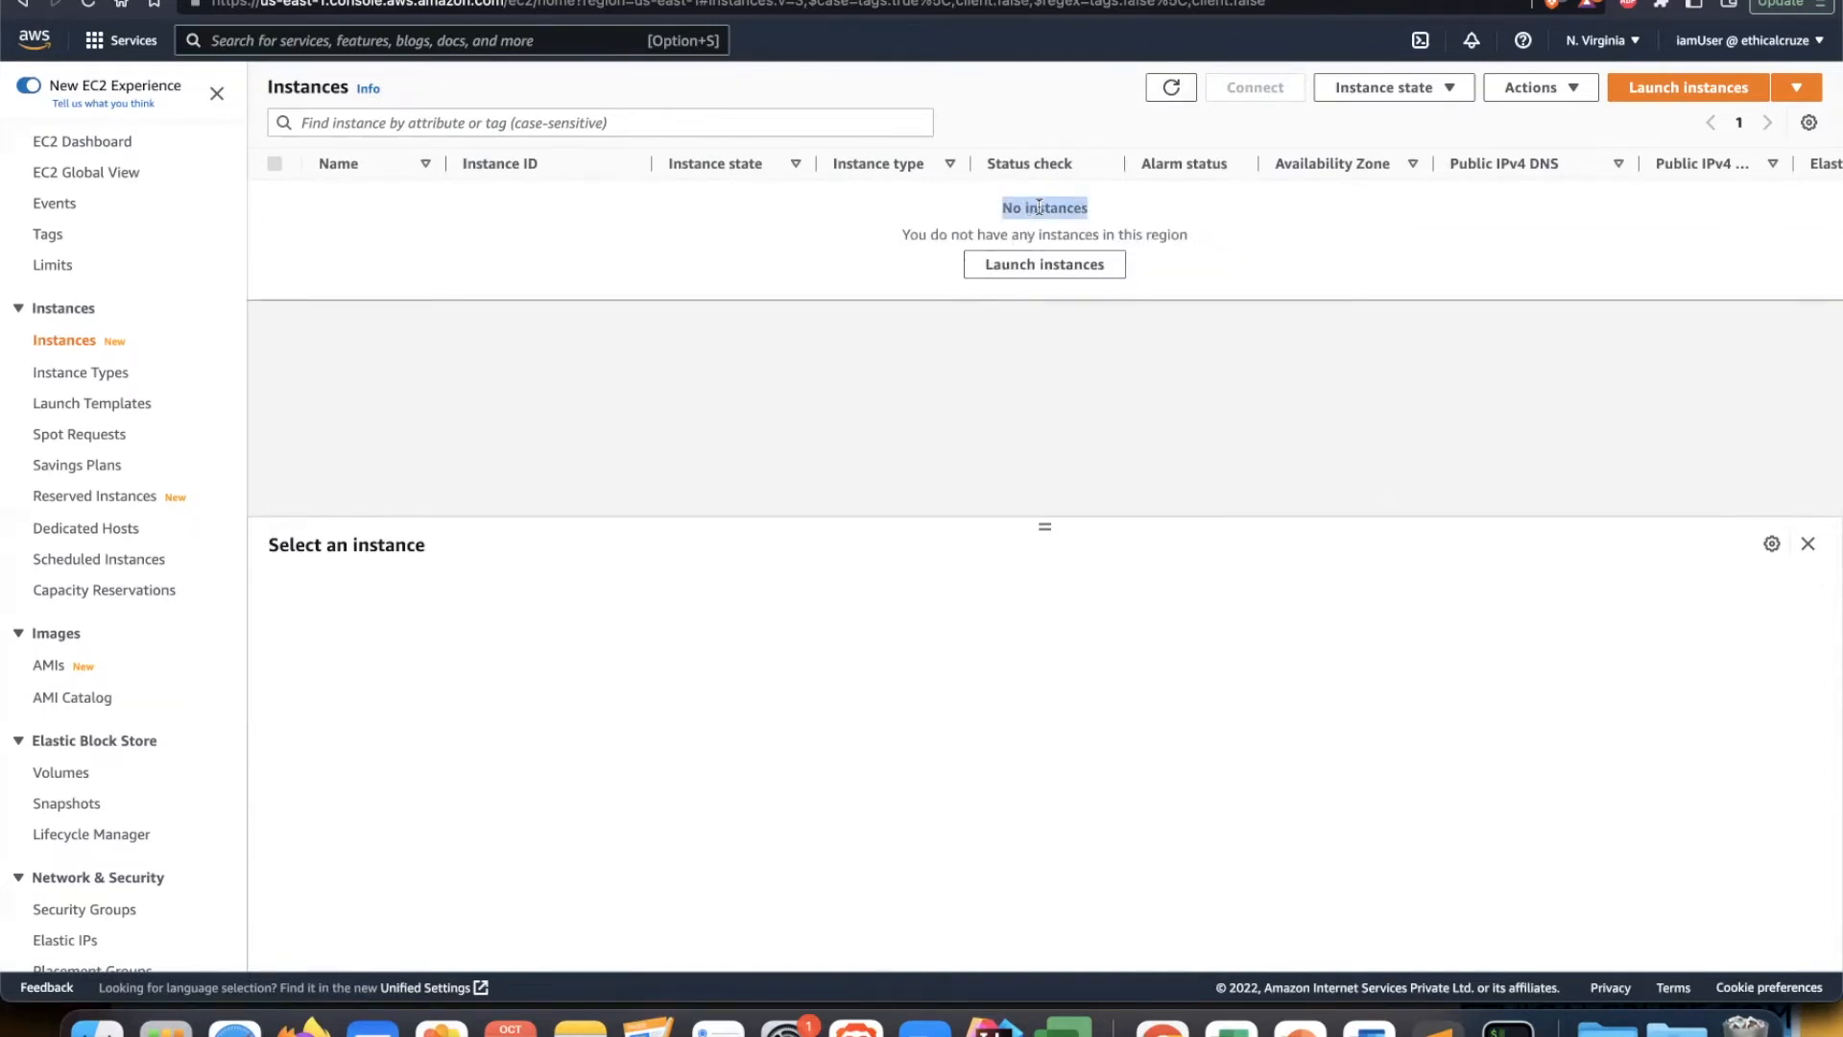
Step: Start launching a new EC2 instance and name it EC2InstanceForDemo
click(1654, 90)
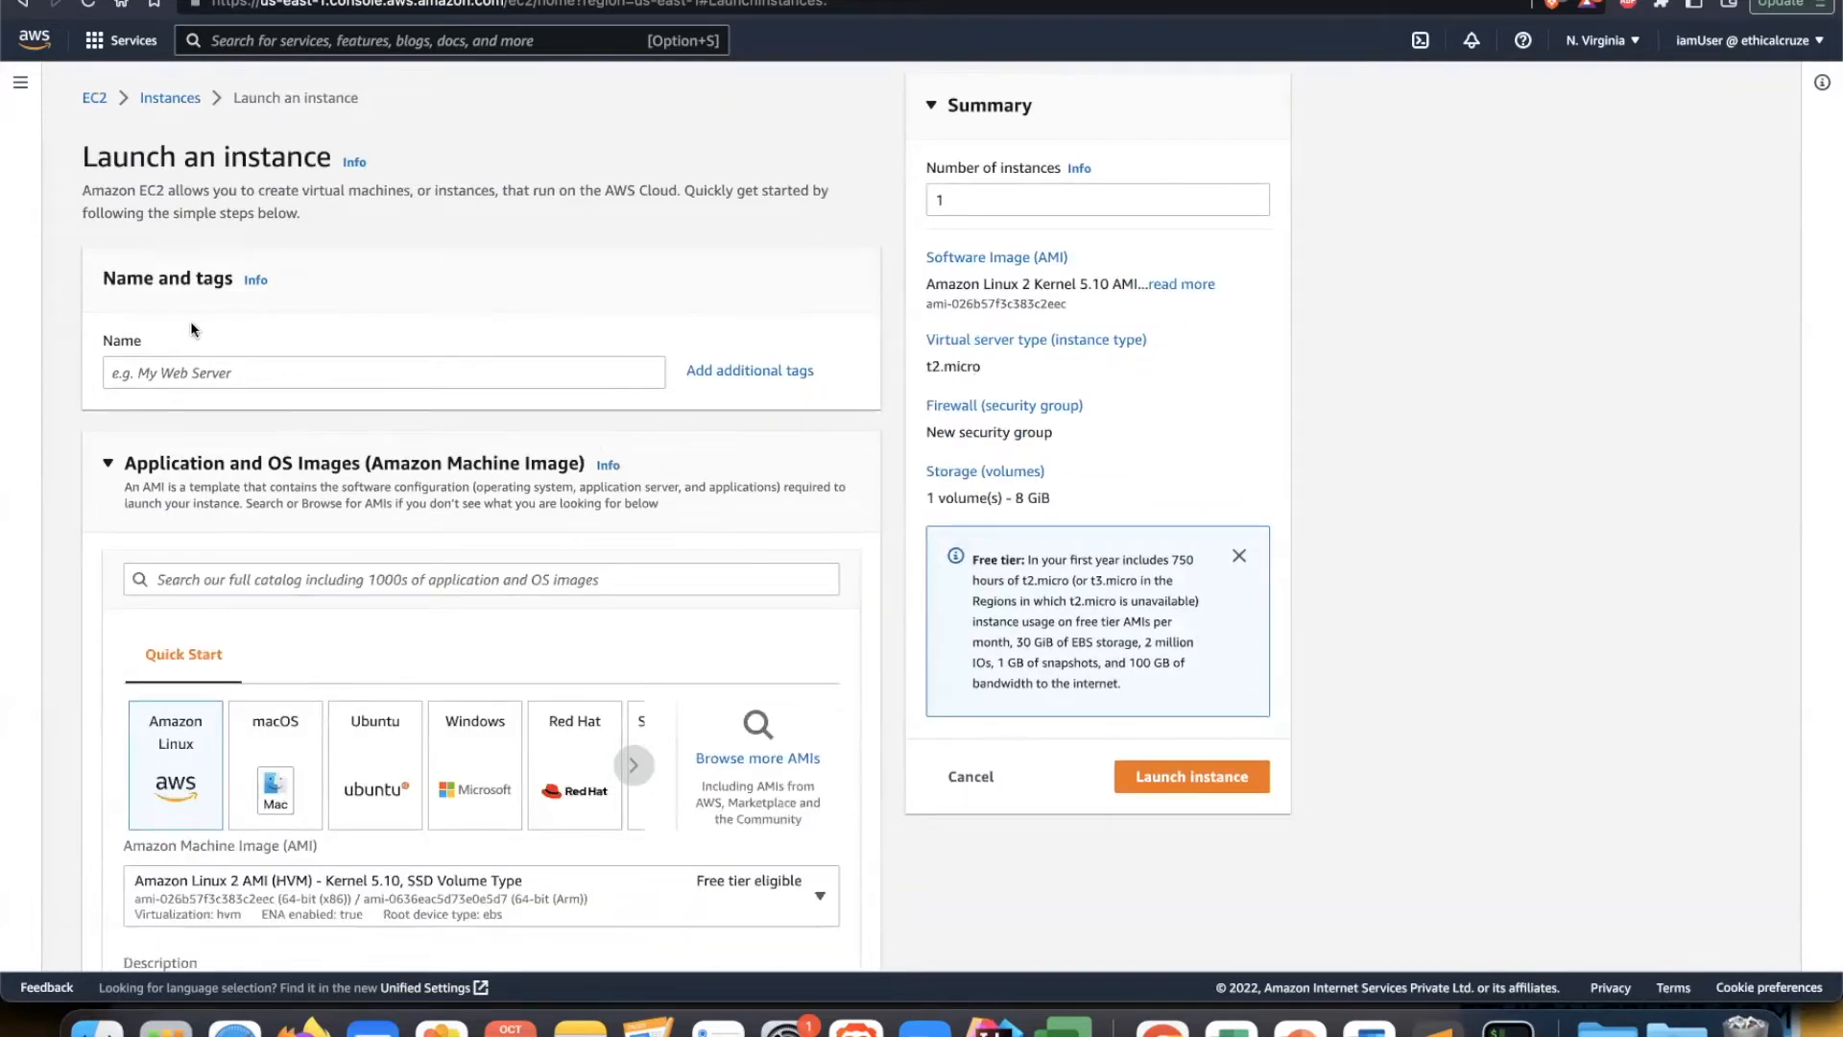
click(241, 370)
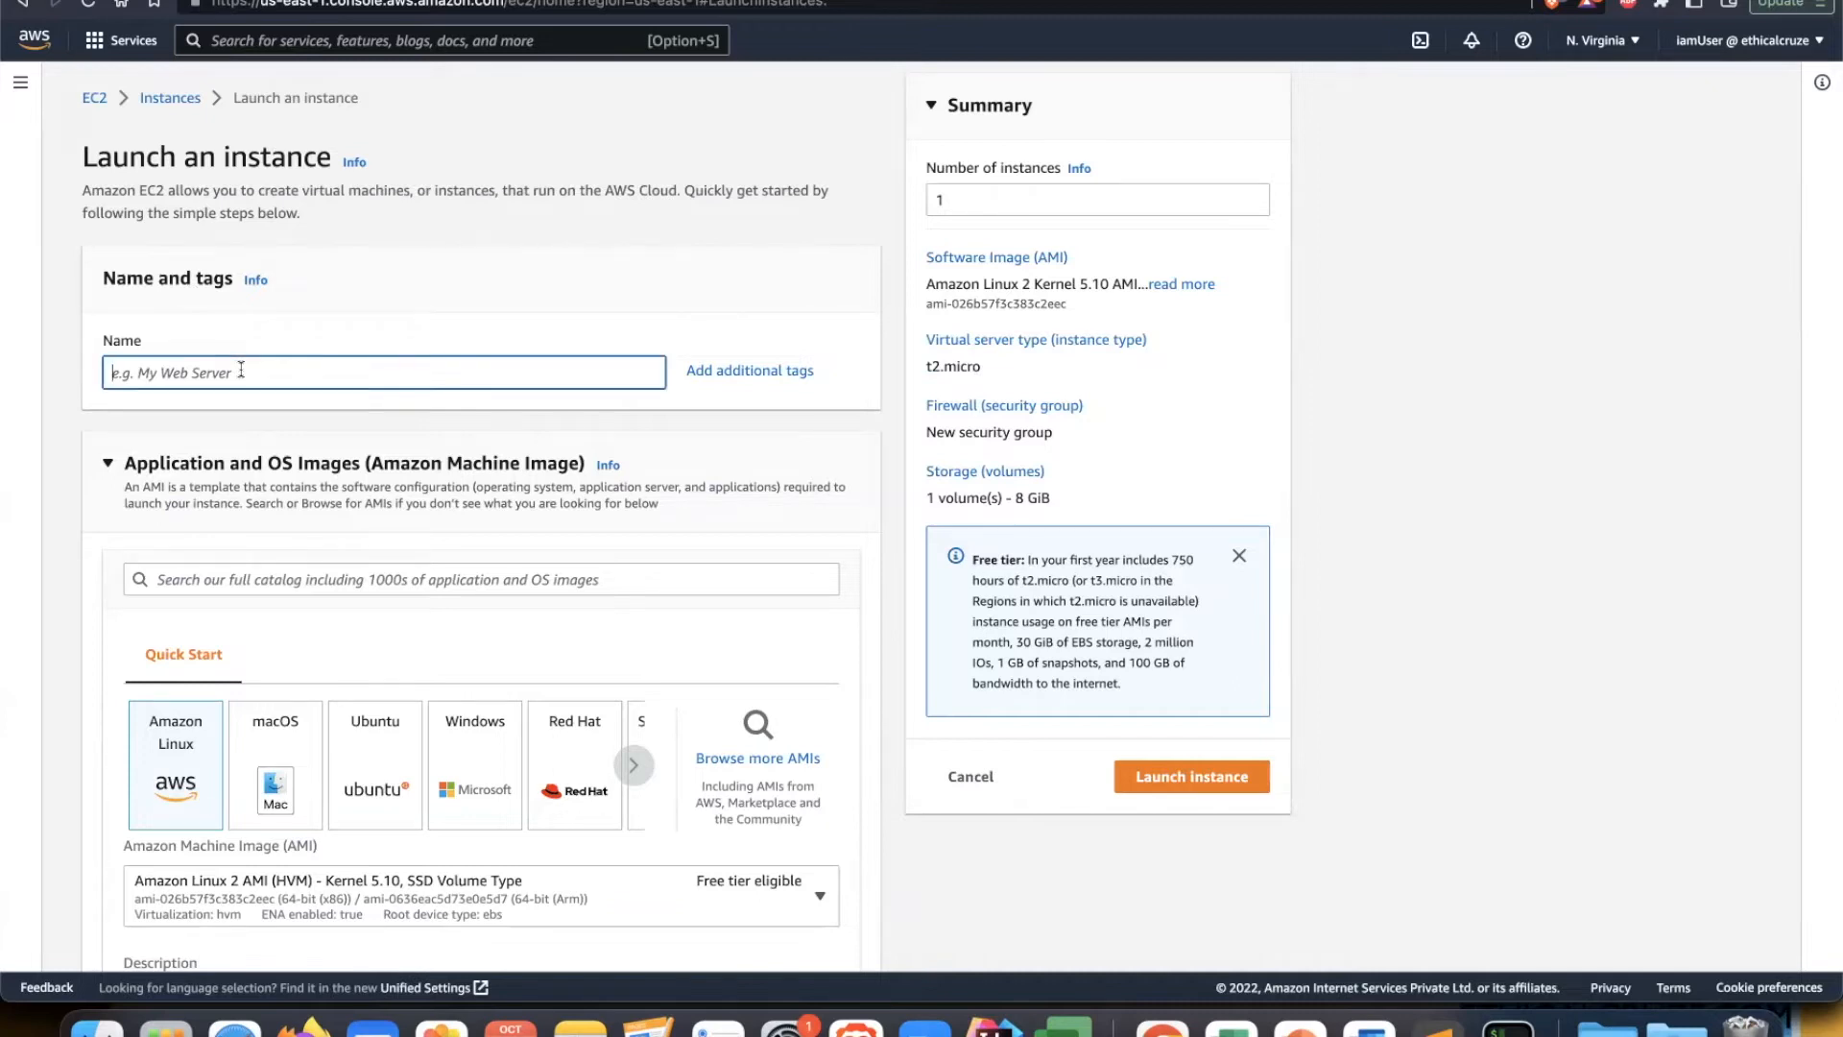
text(EC2InstanceForDemo)
key(super+a)
Step: Examine the available Amazon Linux machine images and the architecture options, keeping the current selections
scroll(213, 438, down, 3)
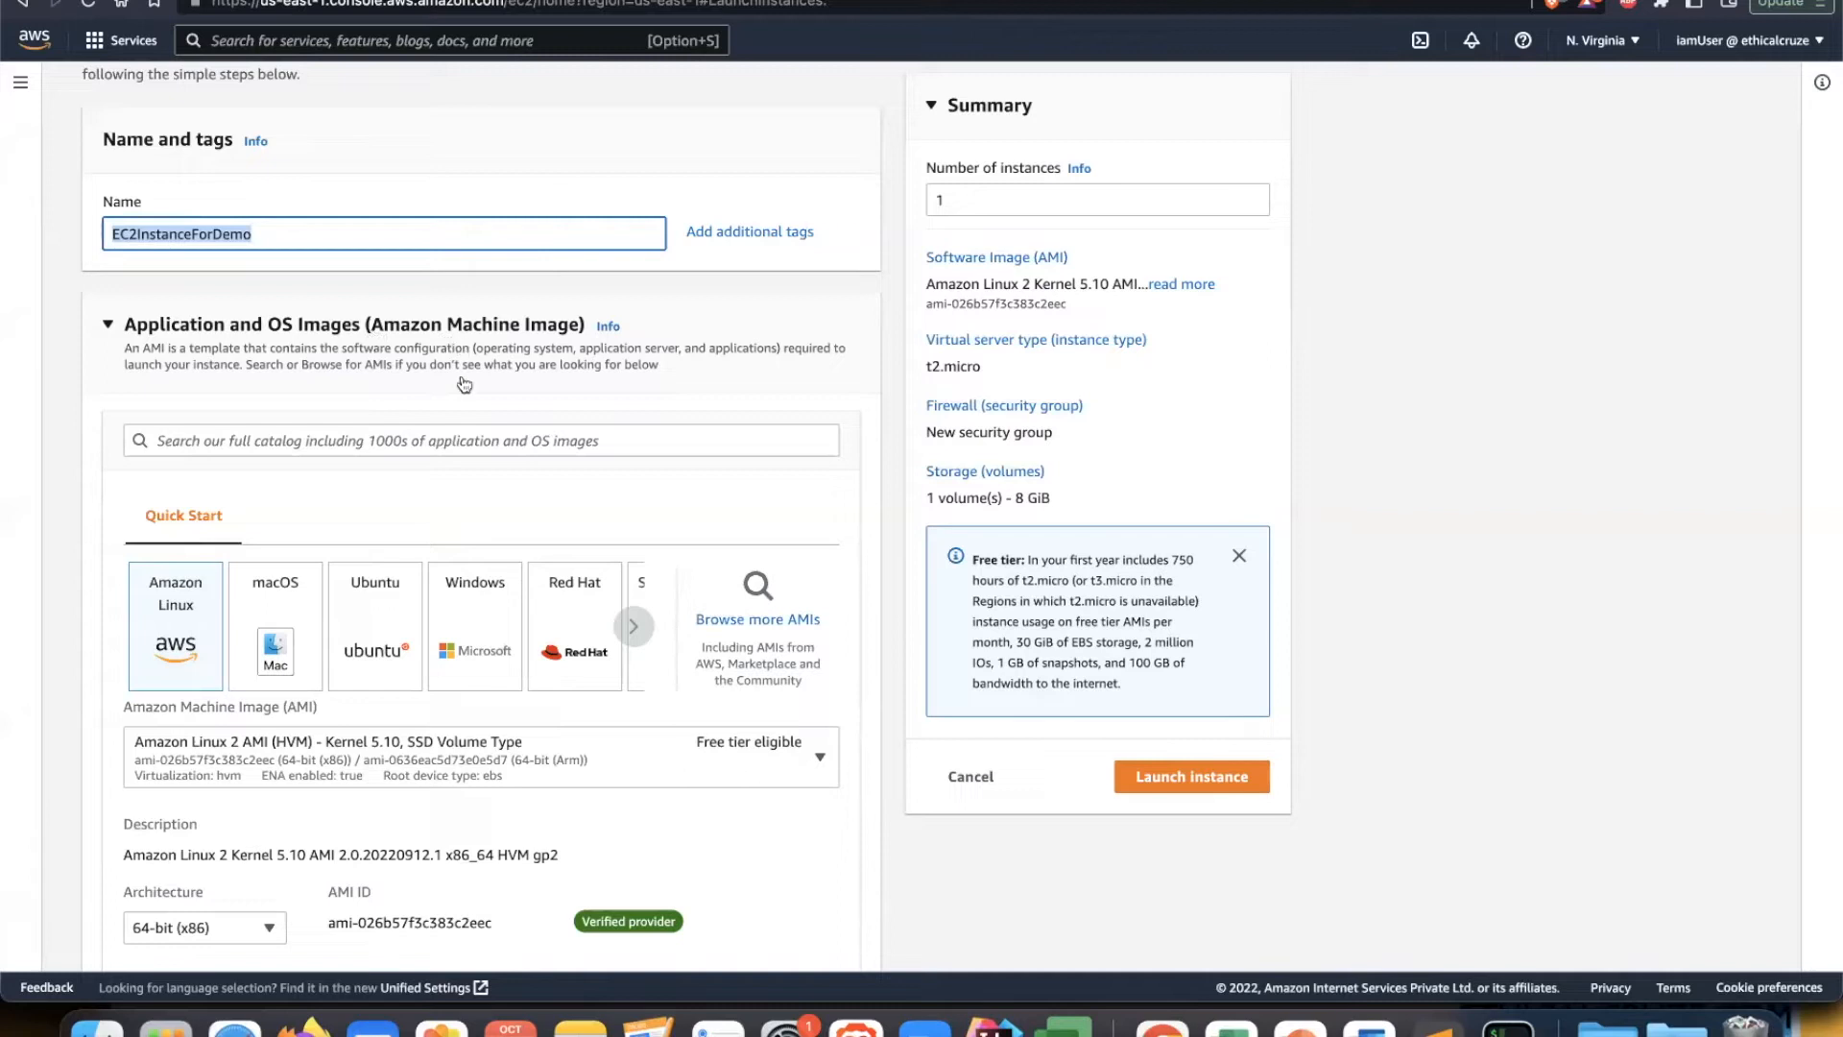
scroll(384, 465, down, 1)
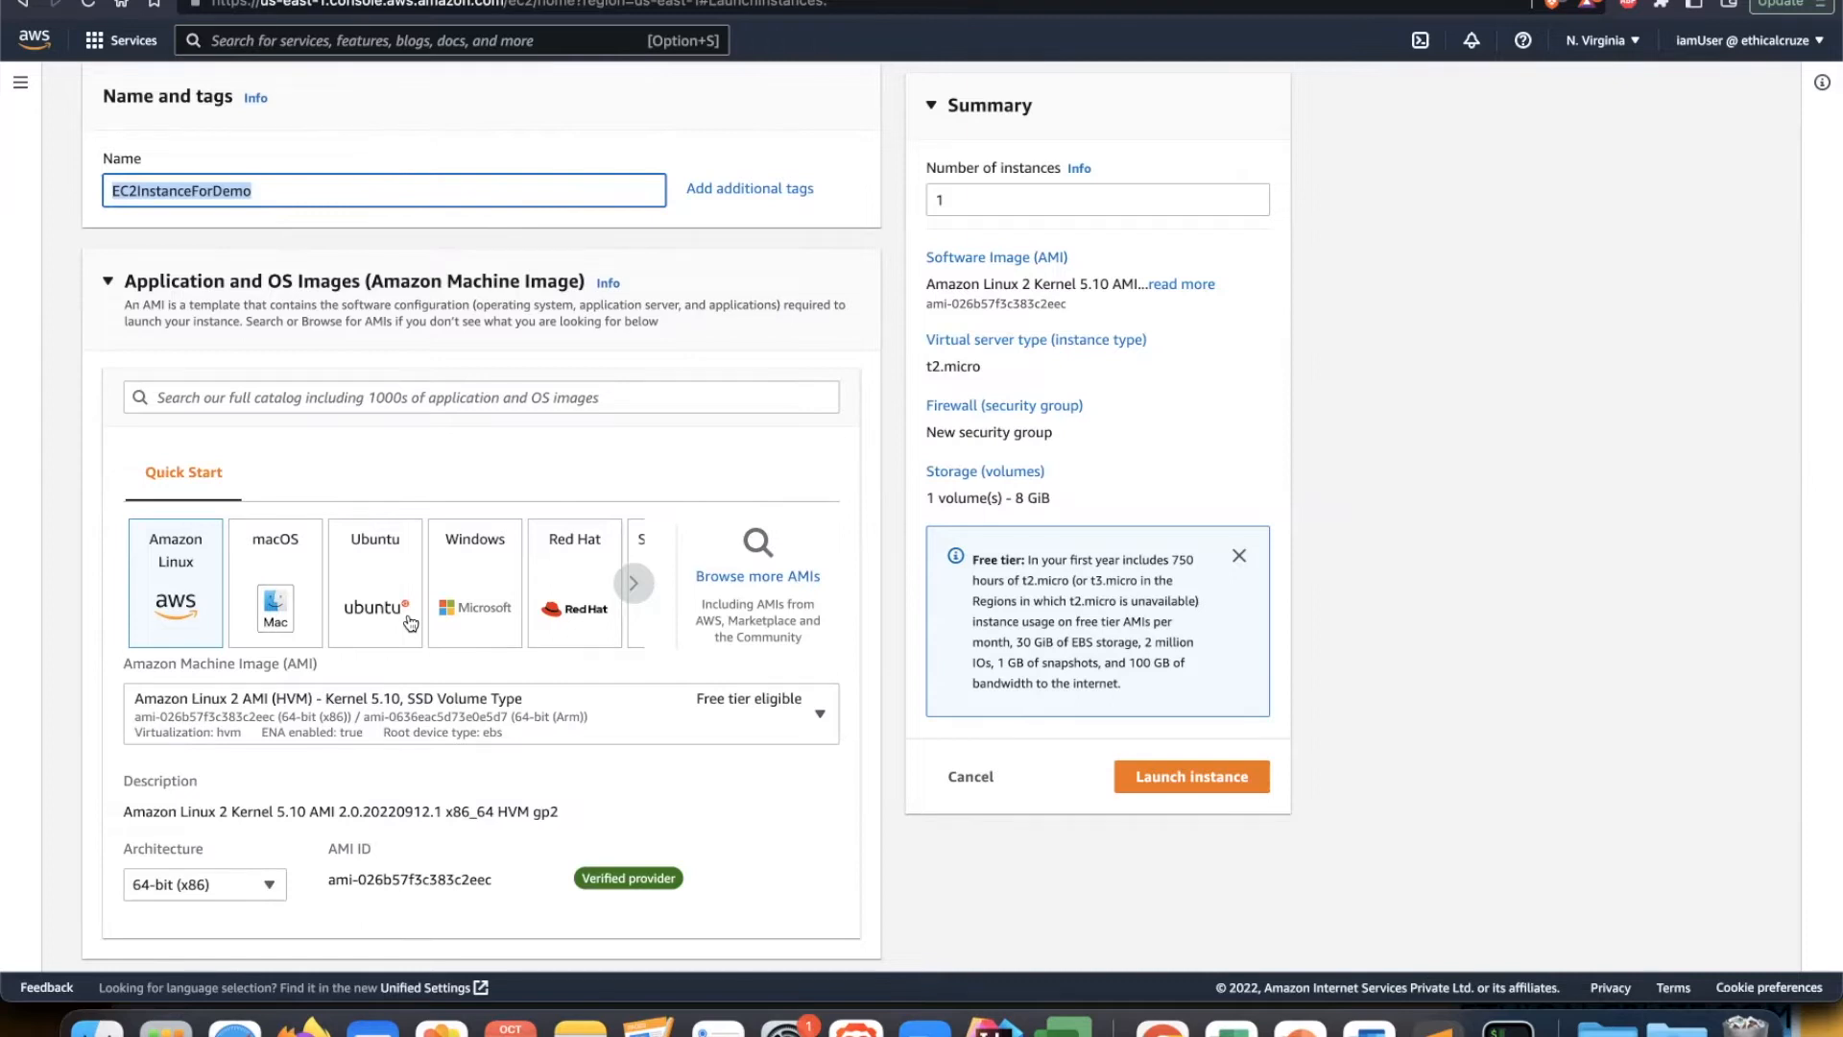
click(819, 715)
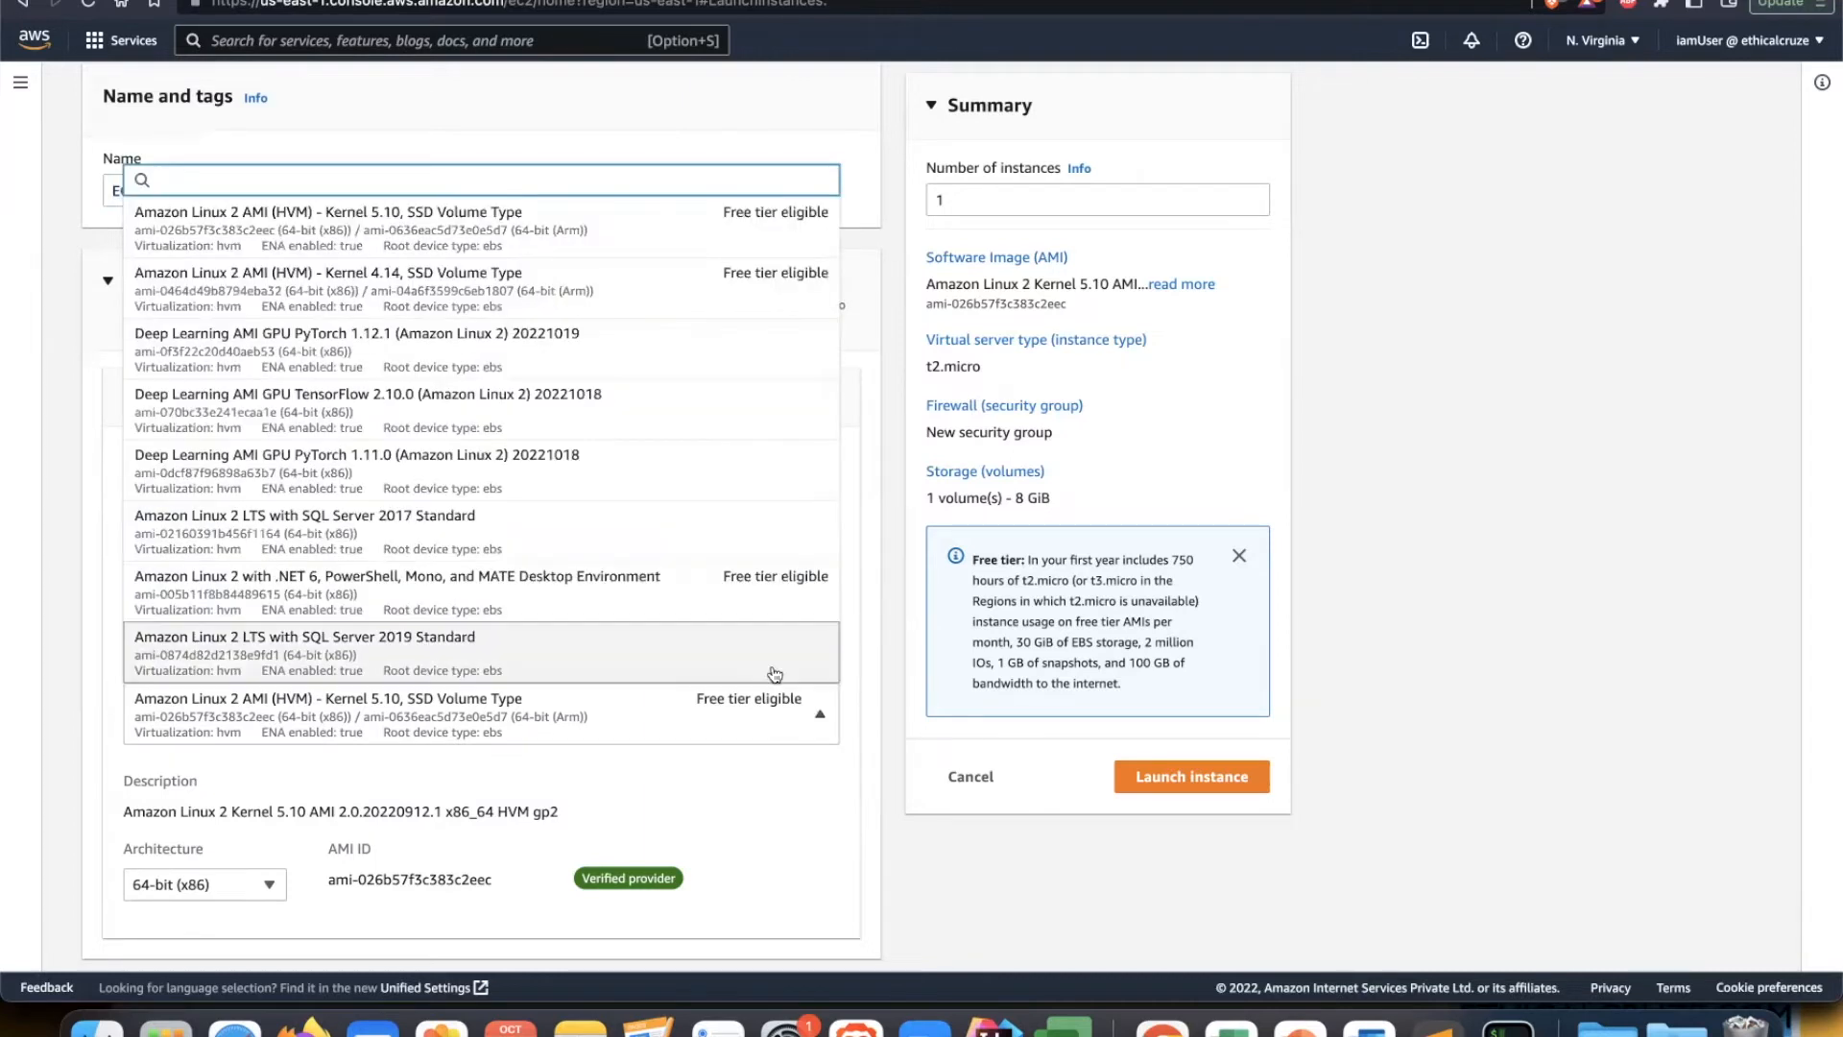
scroll(679, 483, down, 2)
scroll(679, 483, up, 1)
scroll(659, 356, down, 1)
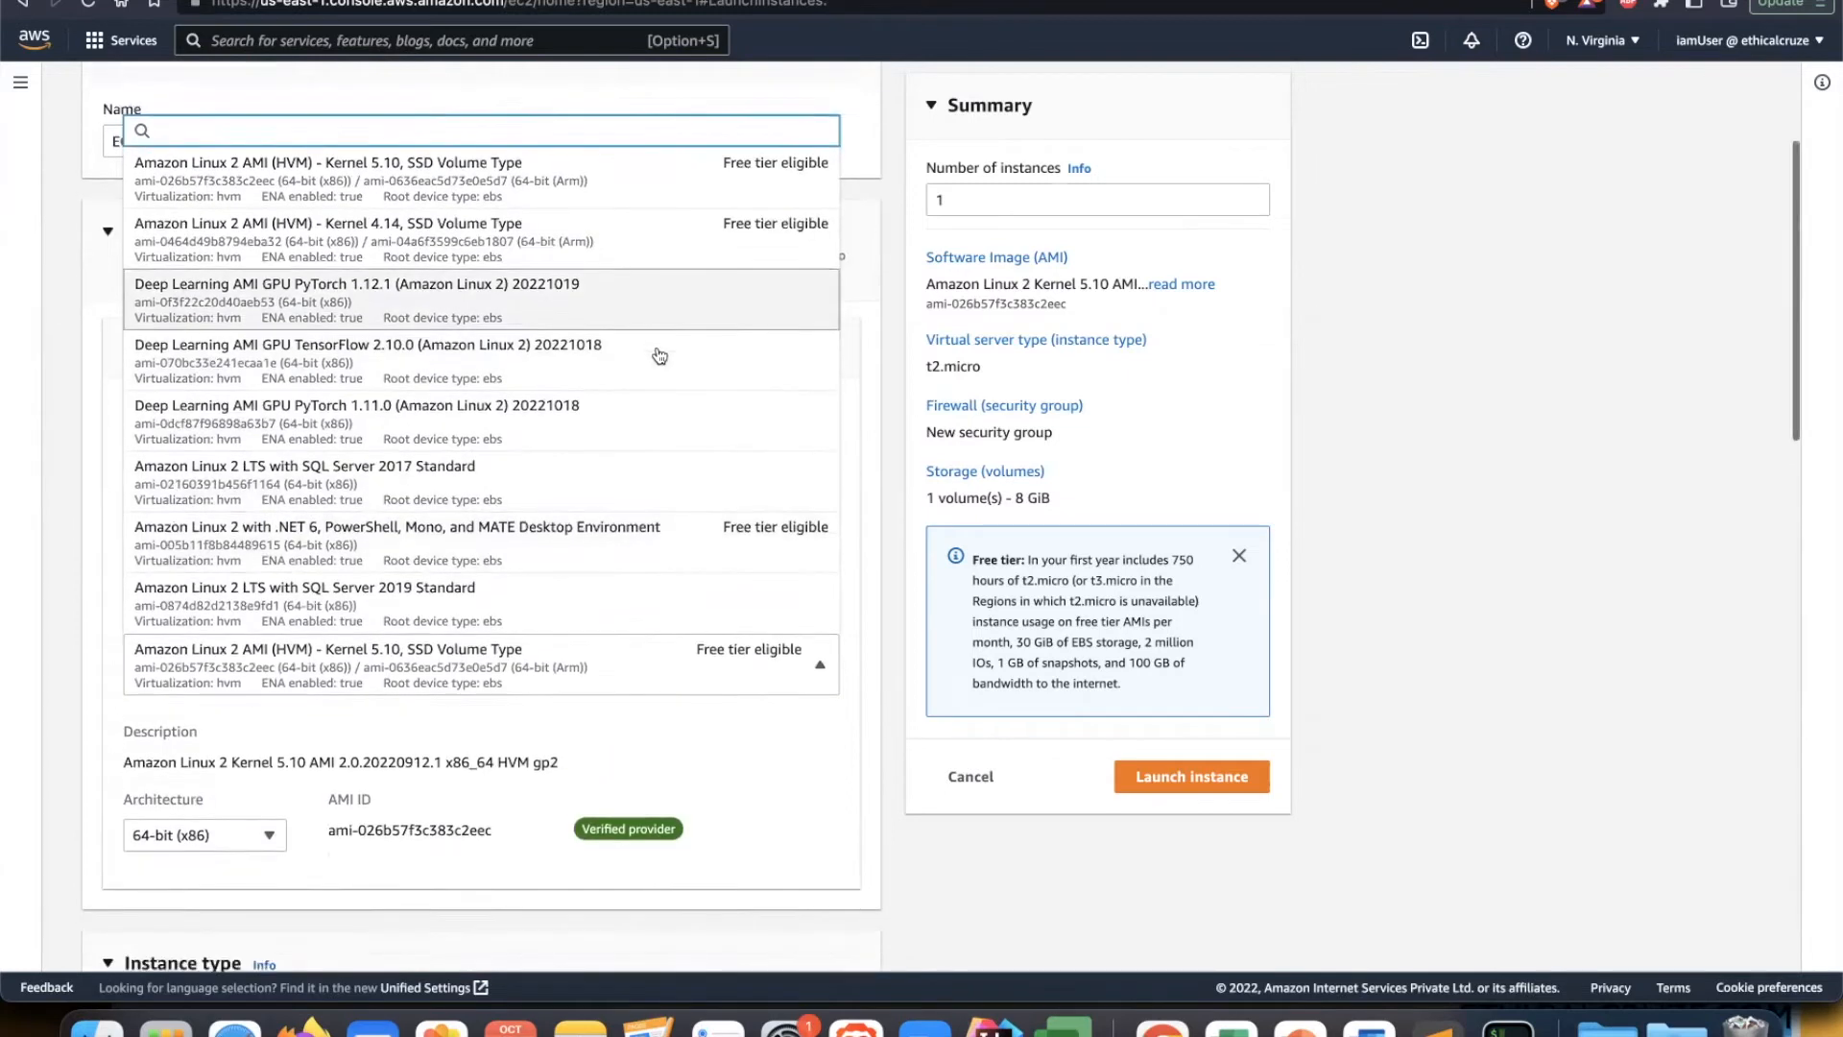
click(710, 727)
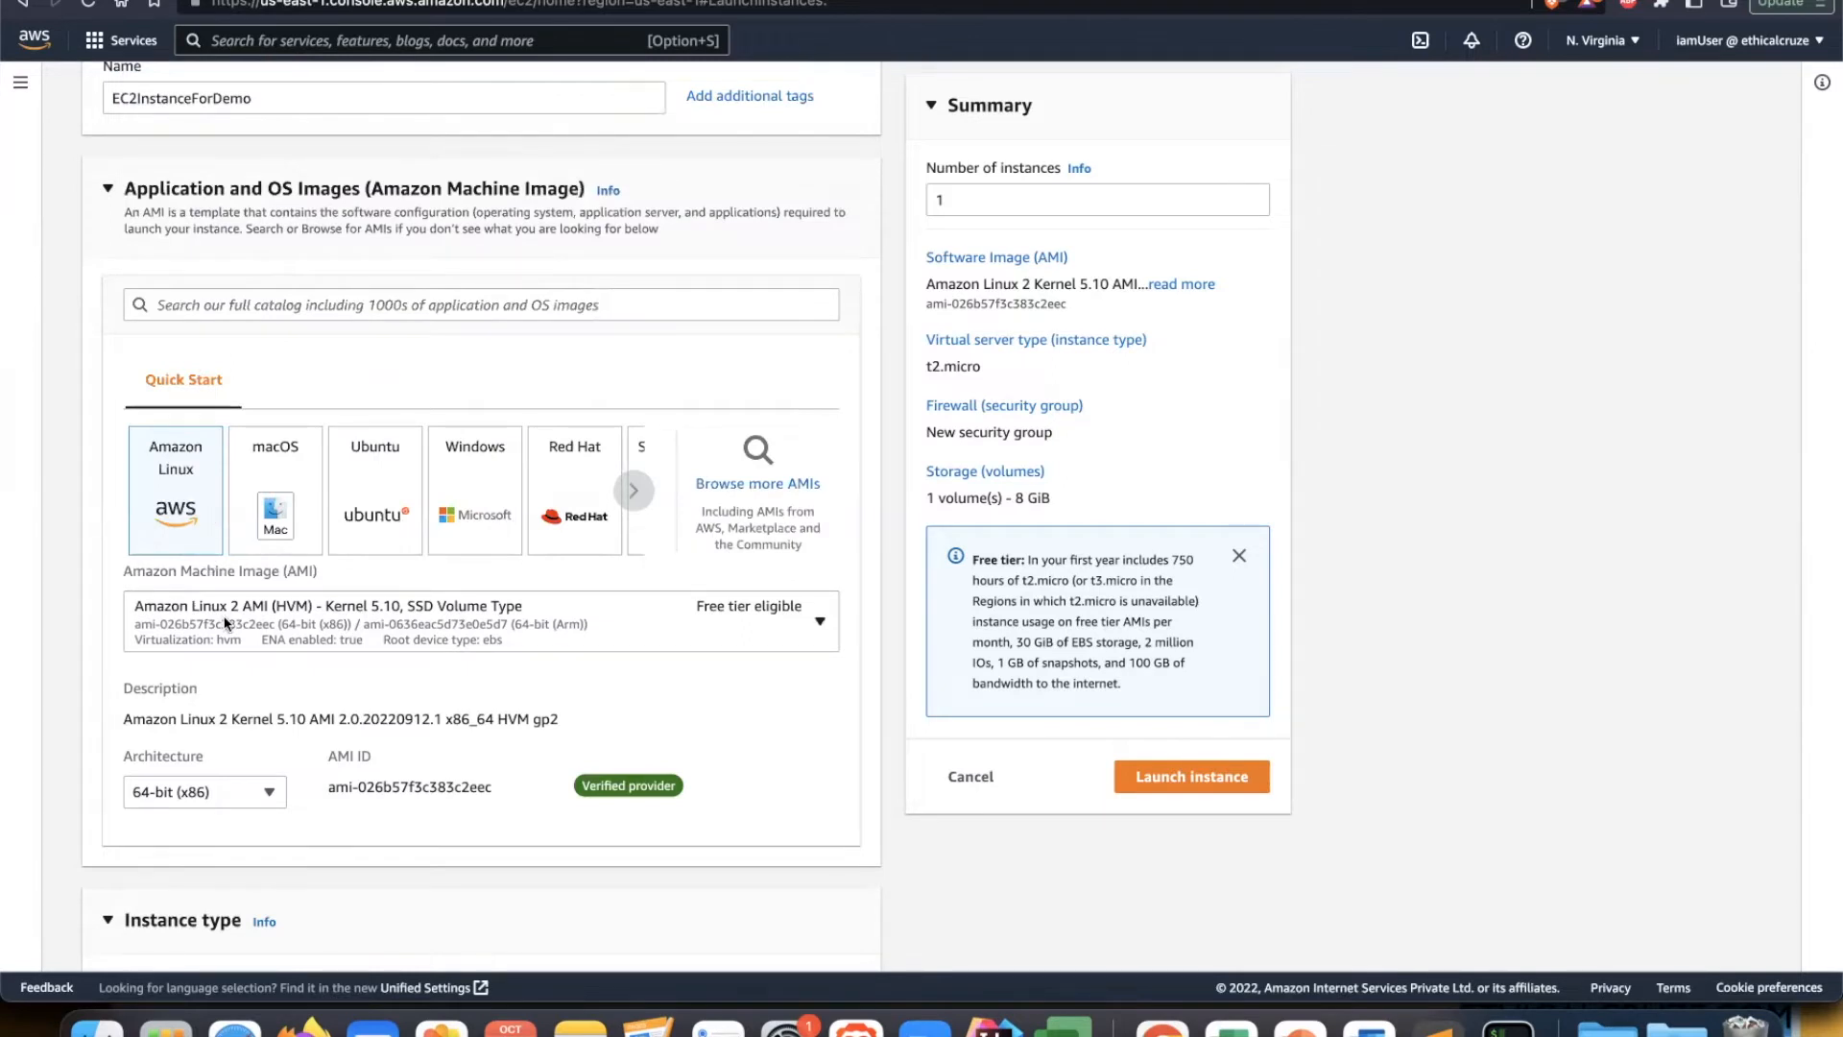
click(279, 613)
click(292, 658)
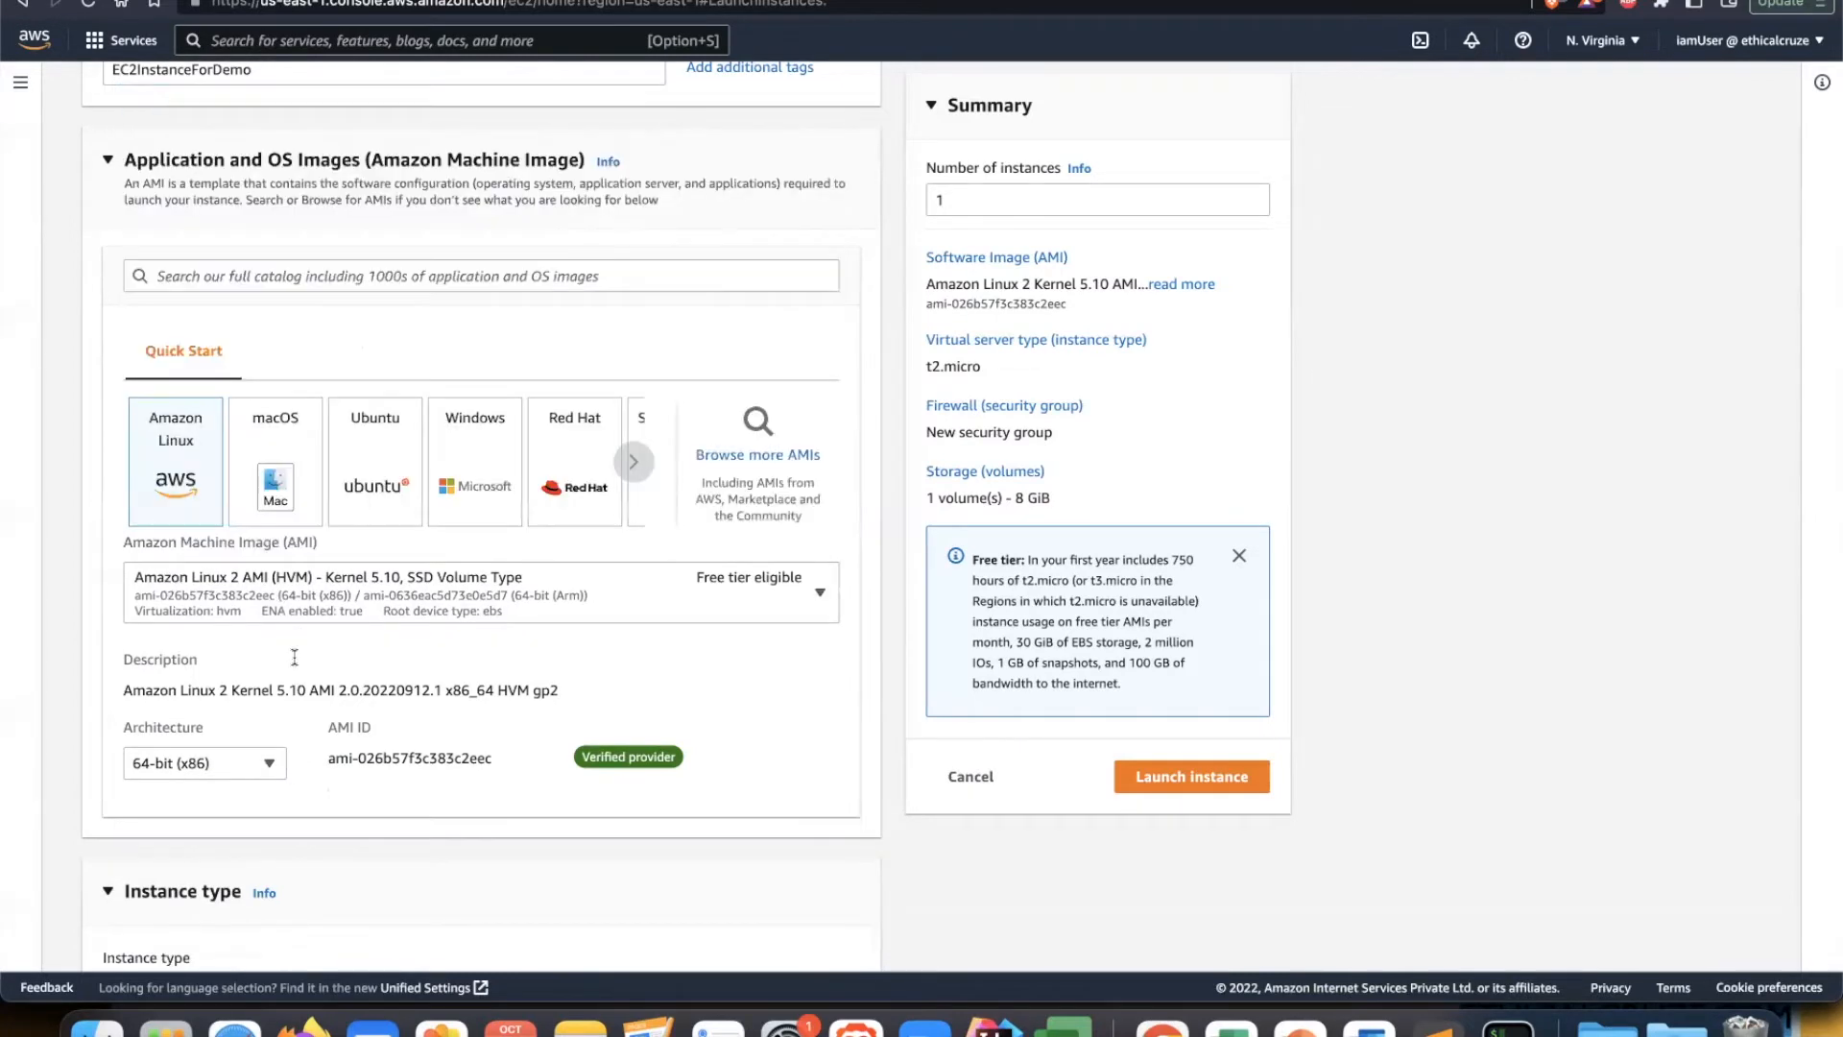
scroll(295, 660, down, 1)
scroll(295, 660, down, 1)
click(242, 686)
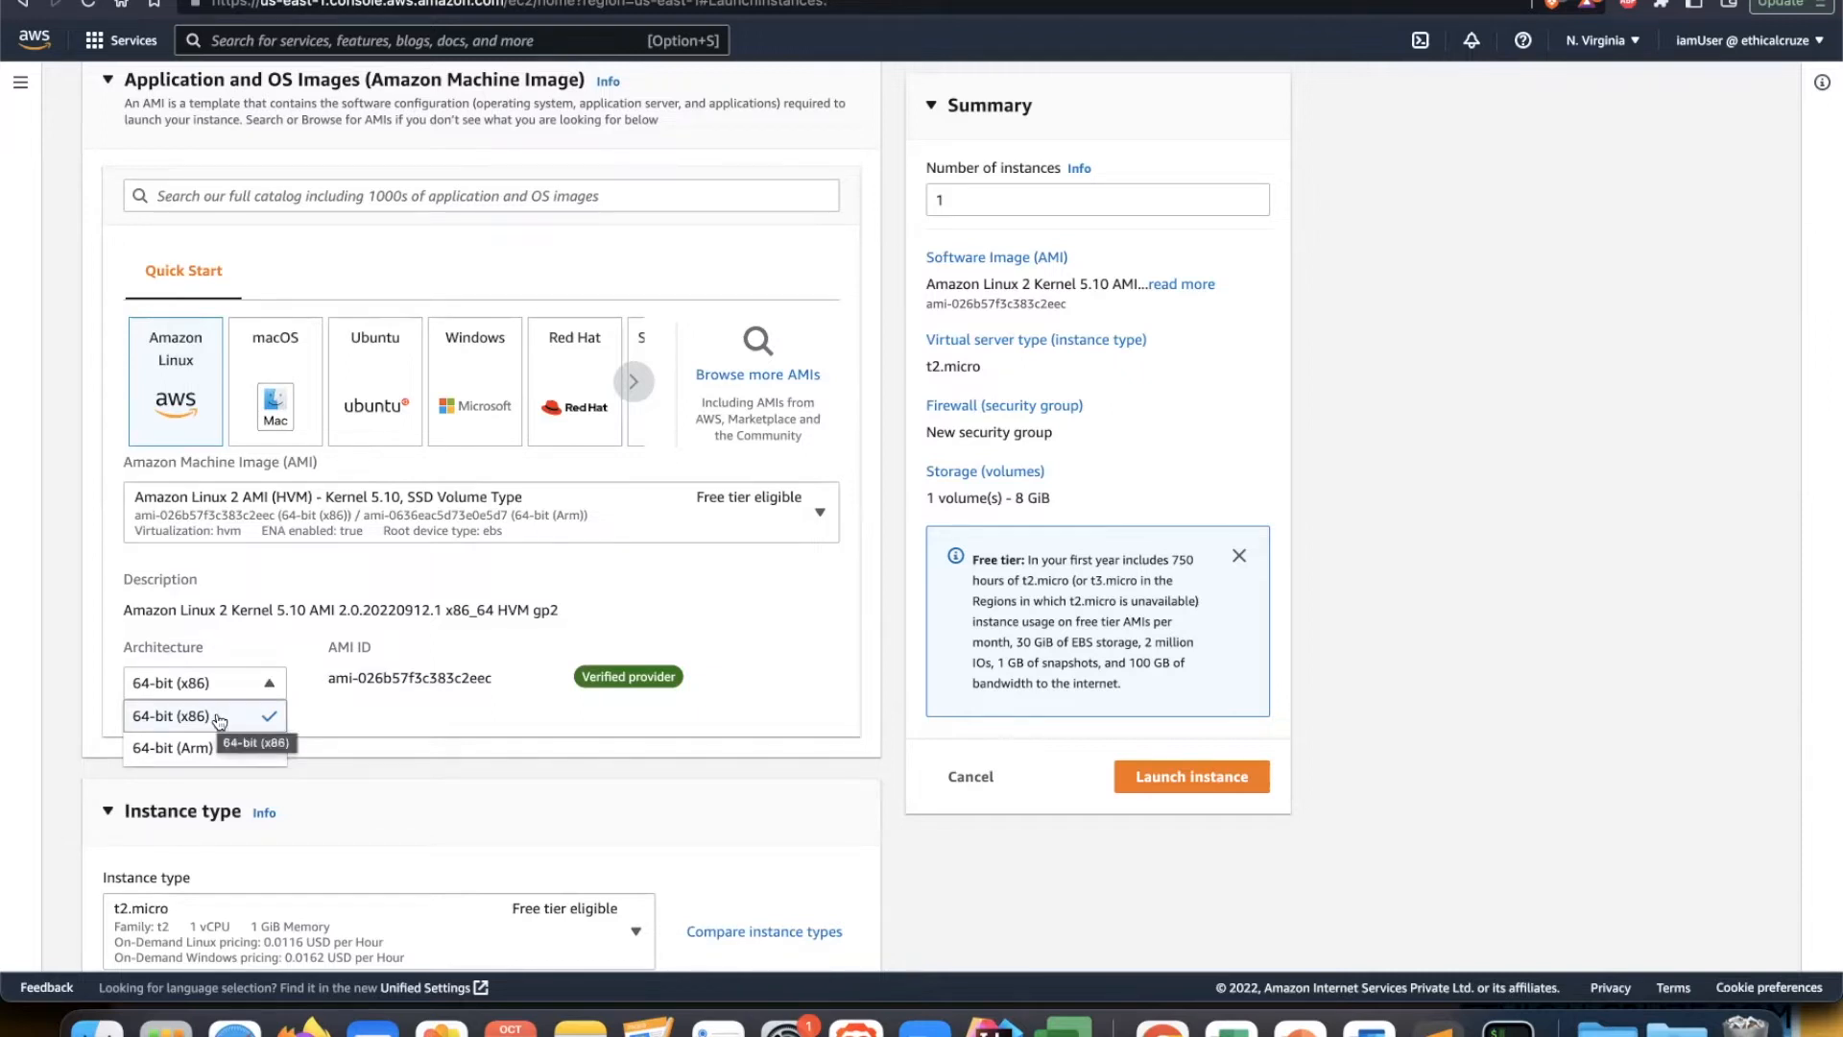
click(523, 779)
Step: Look through the available instance types and choose t2.micro for the new instance
scroll(521, 773, down, 1)
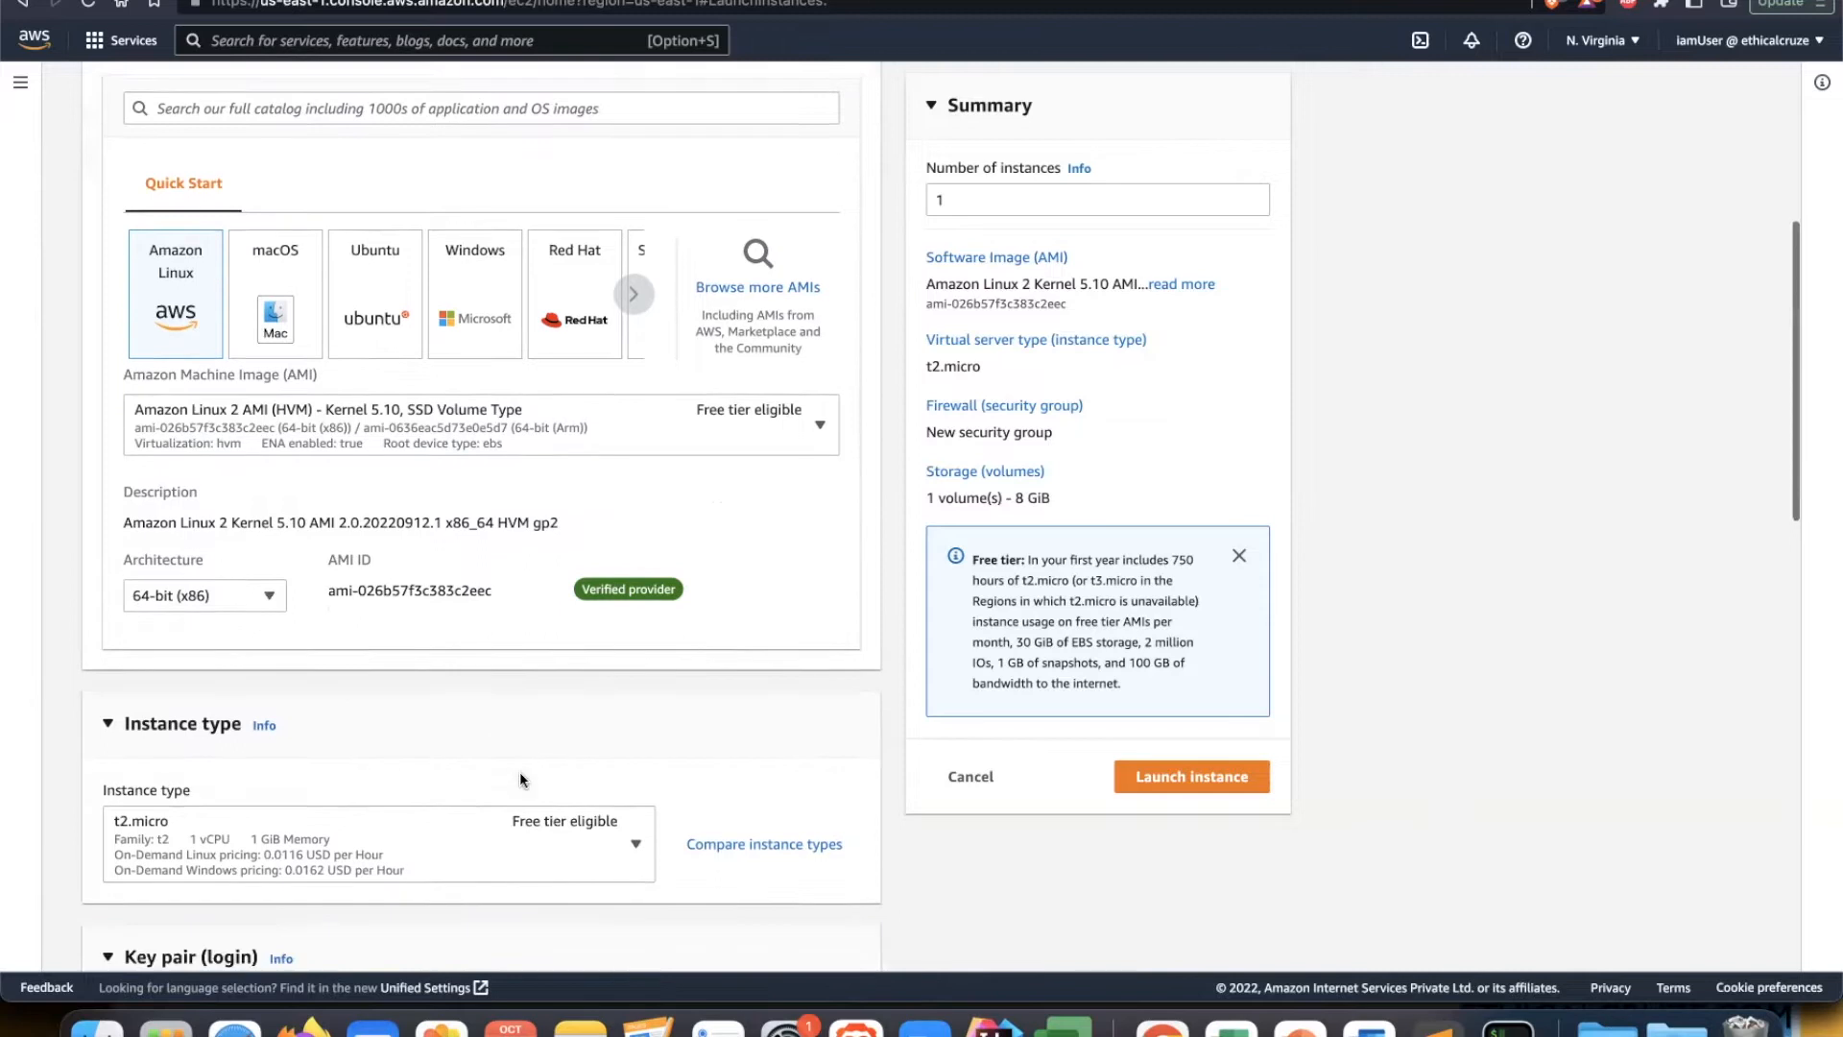
scroll(537, 765, down, 2)
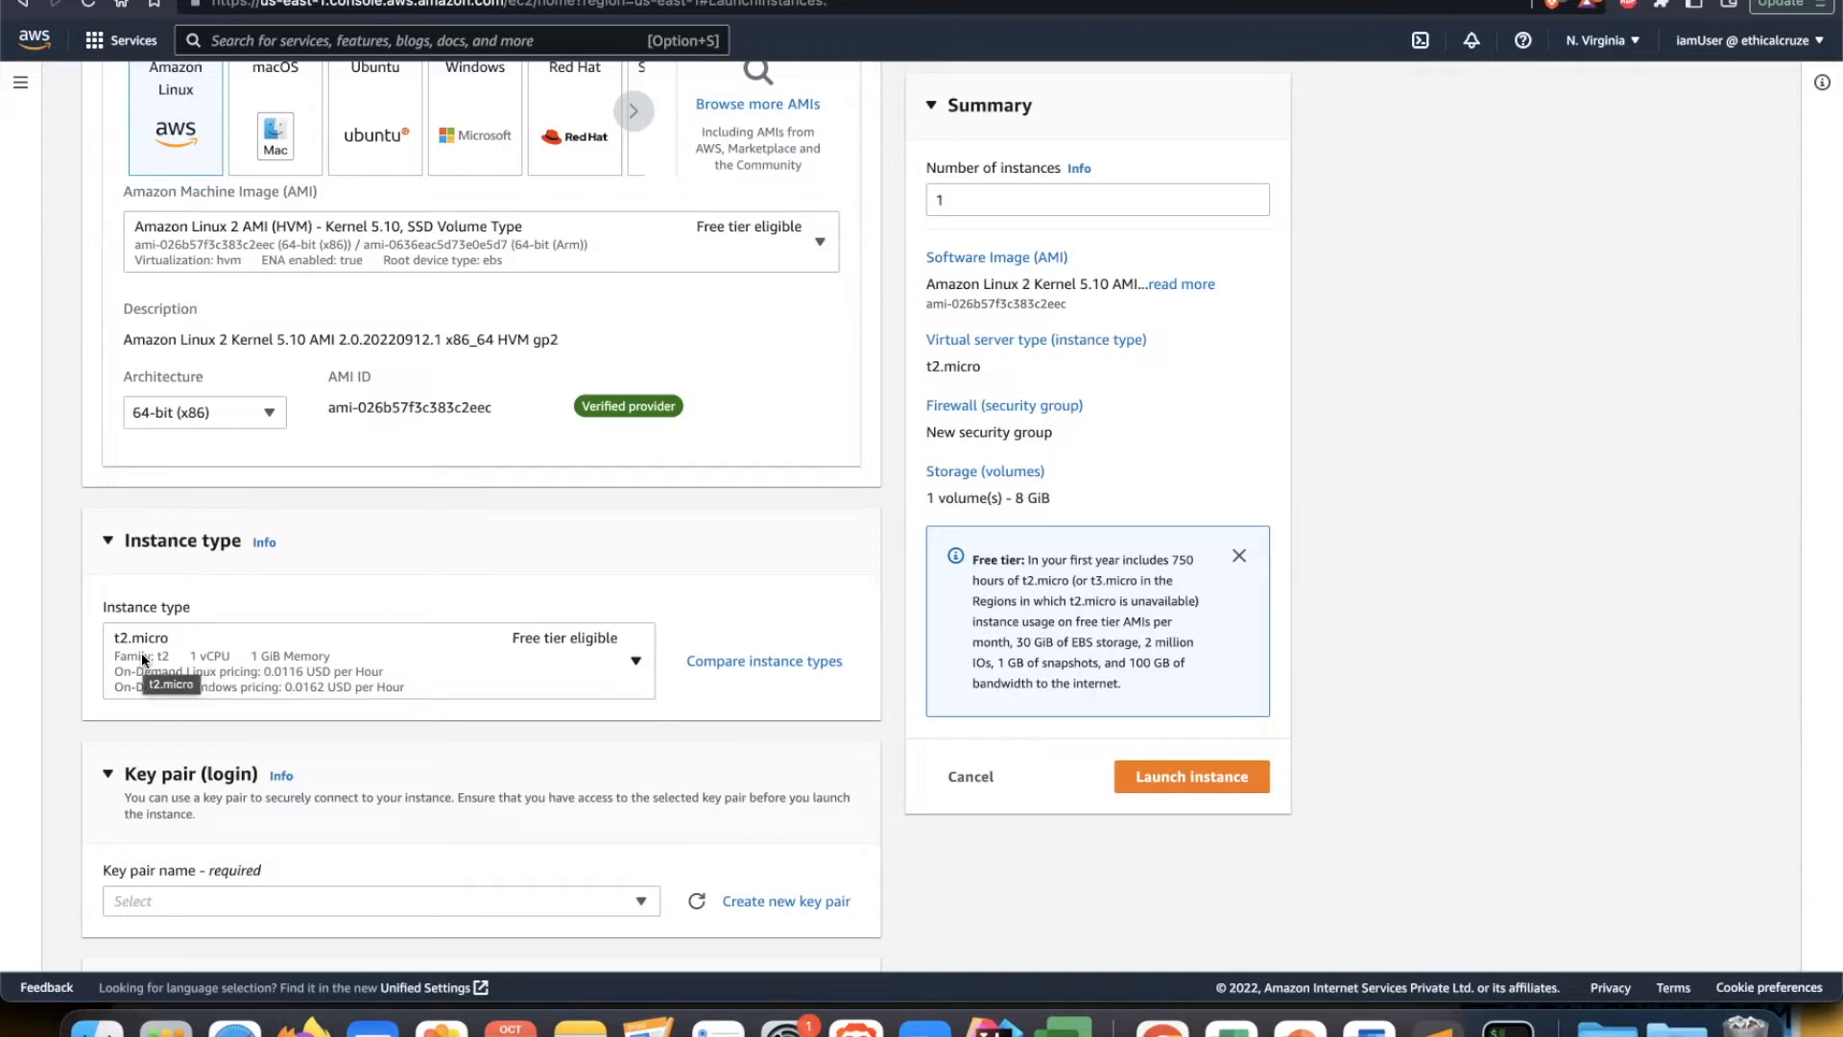
click(636, 666)
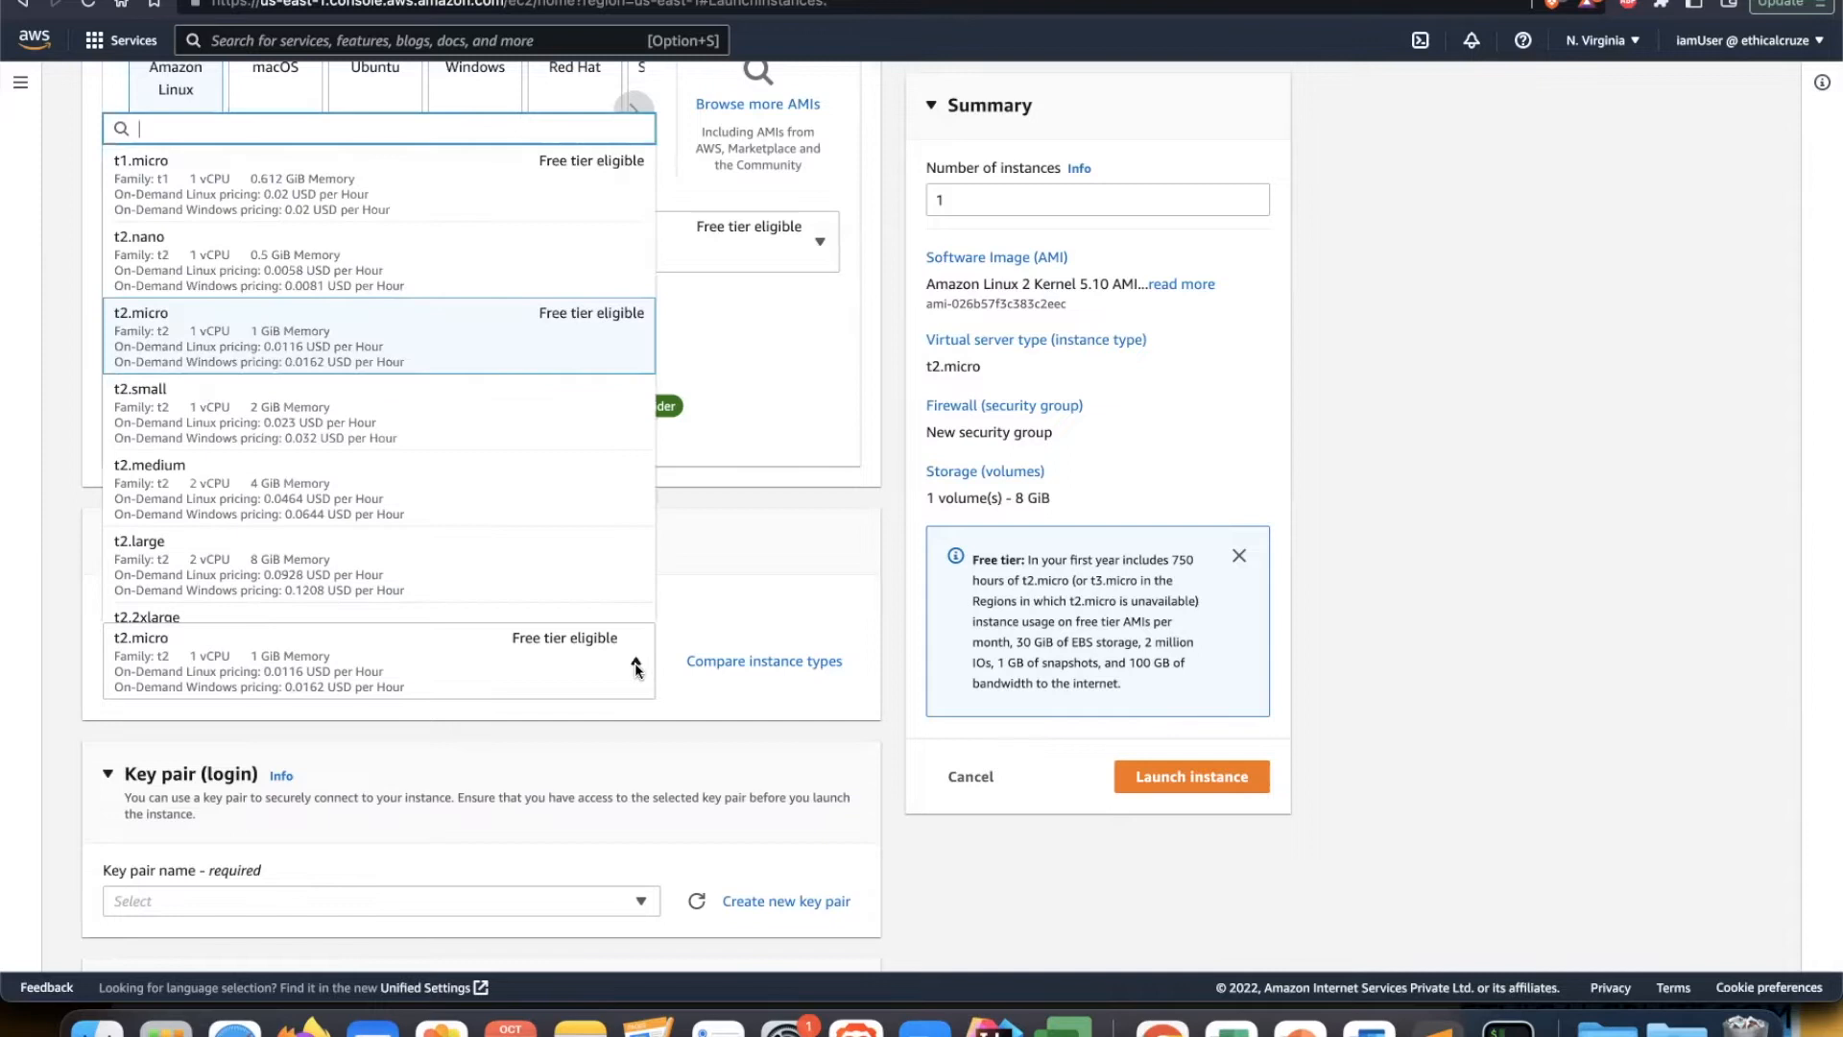
scroll(517, 530, down, 5)
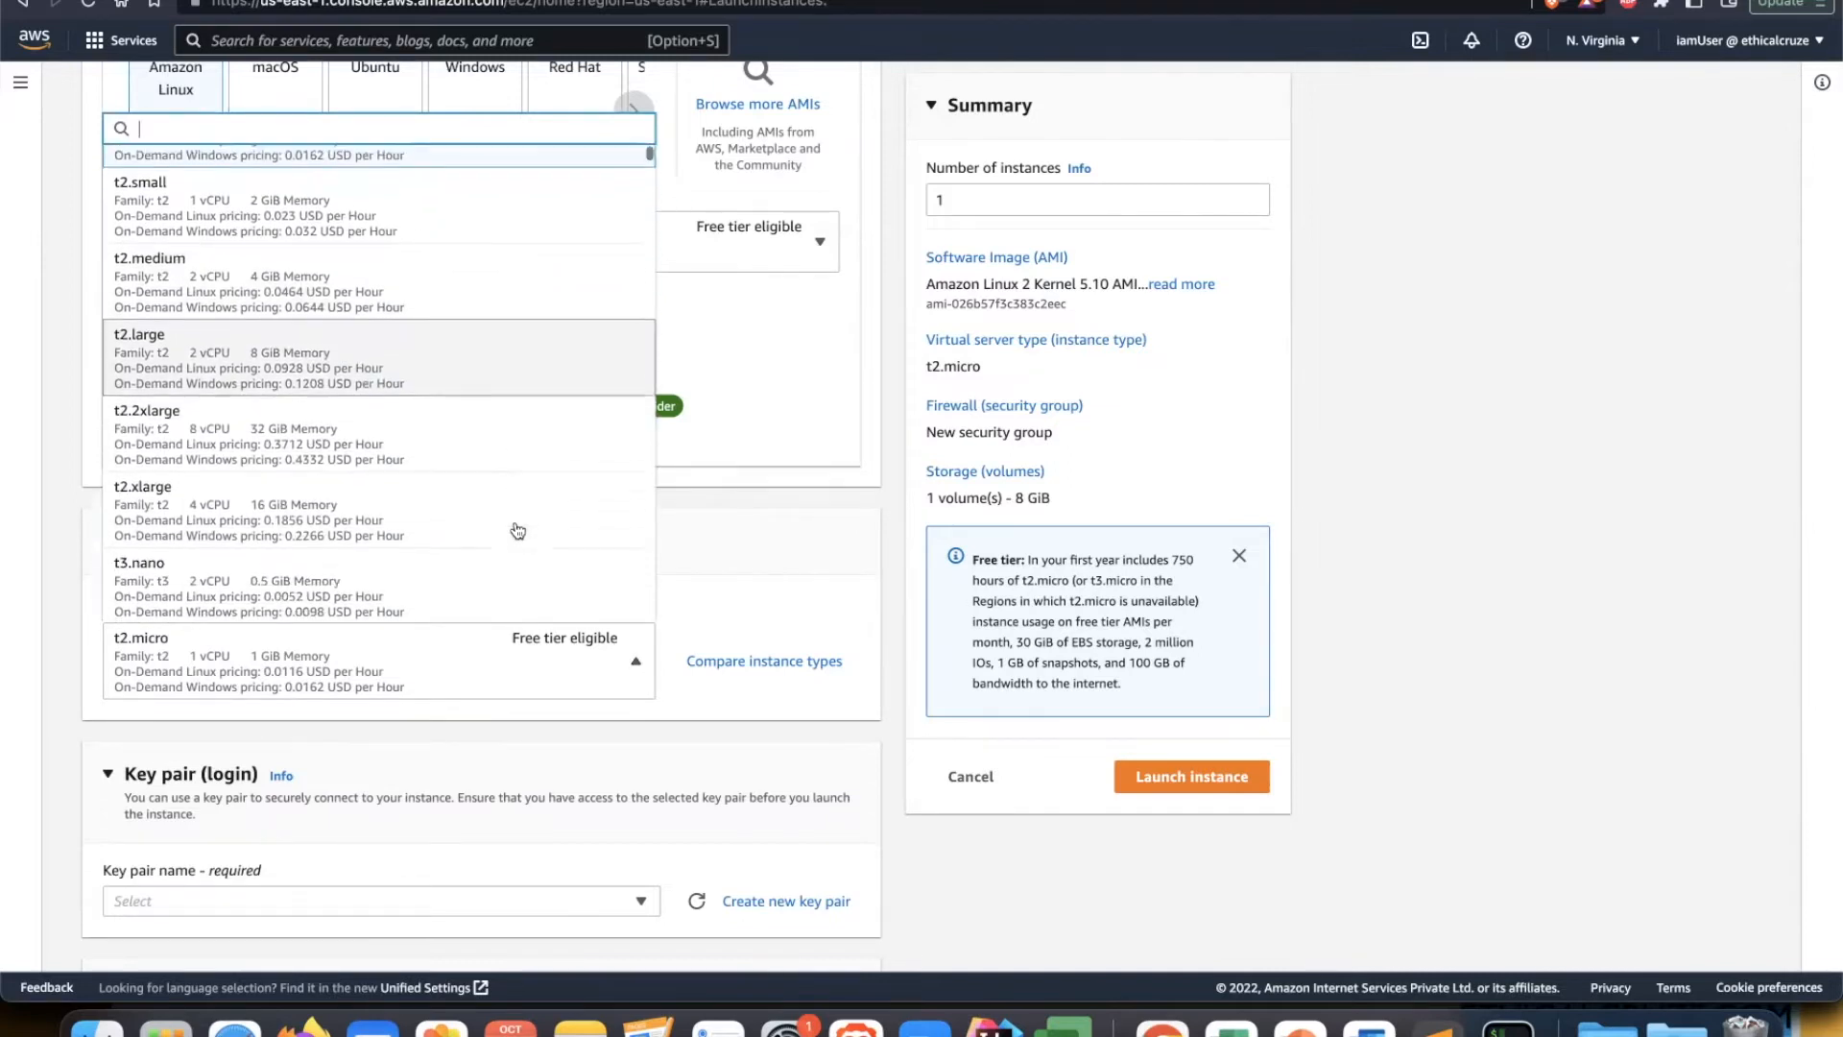
scroll(517, 531, up, 3)
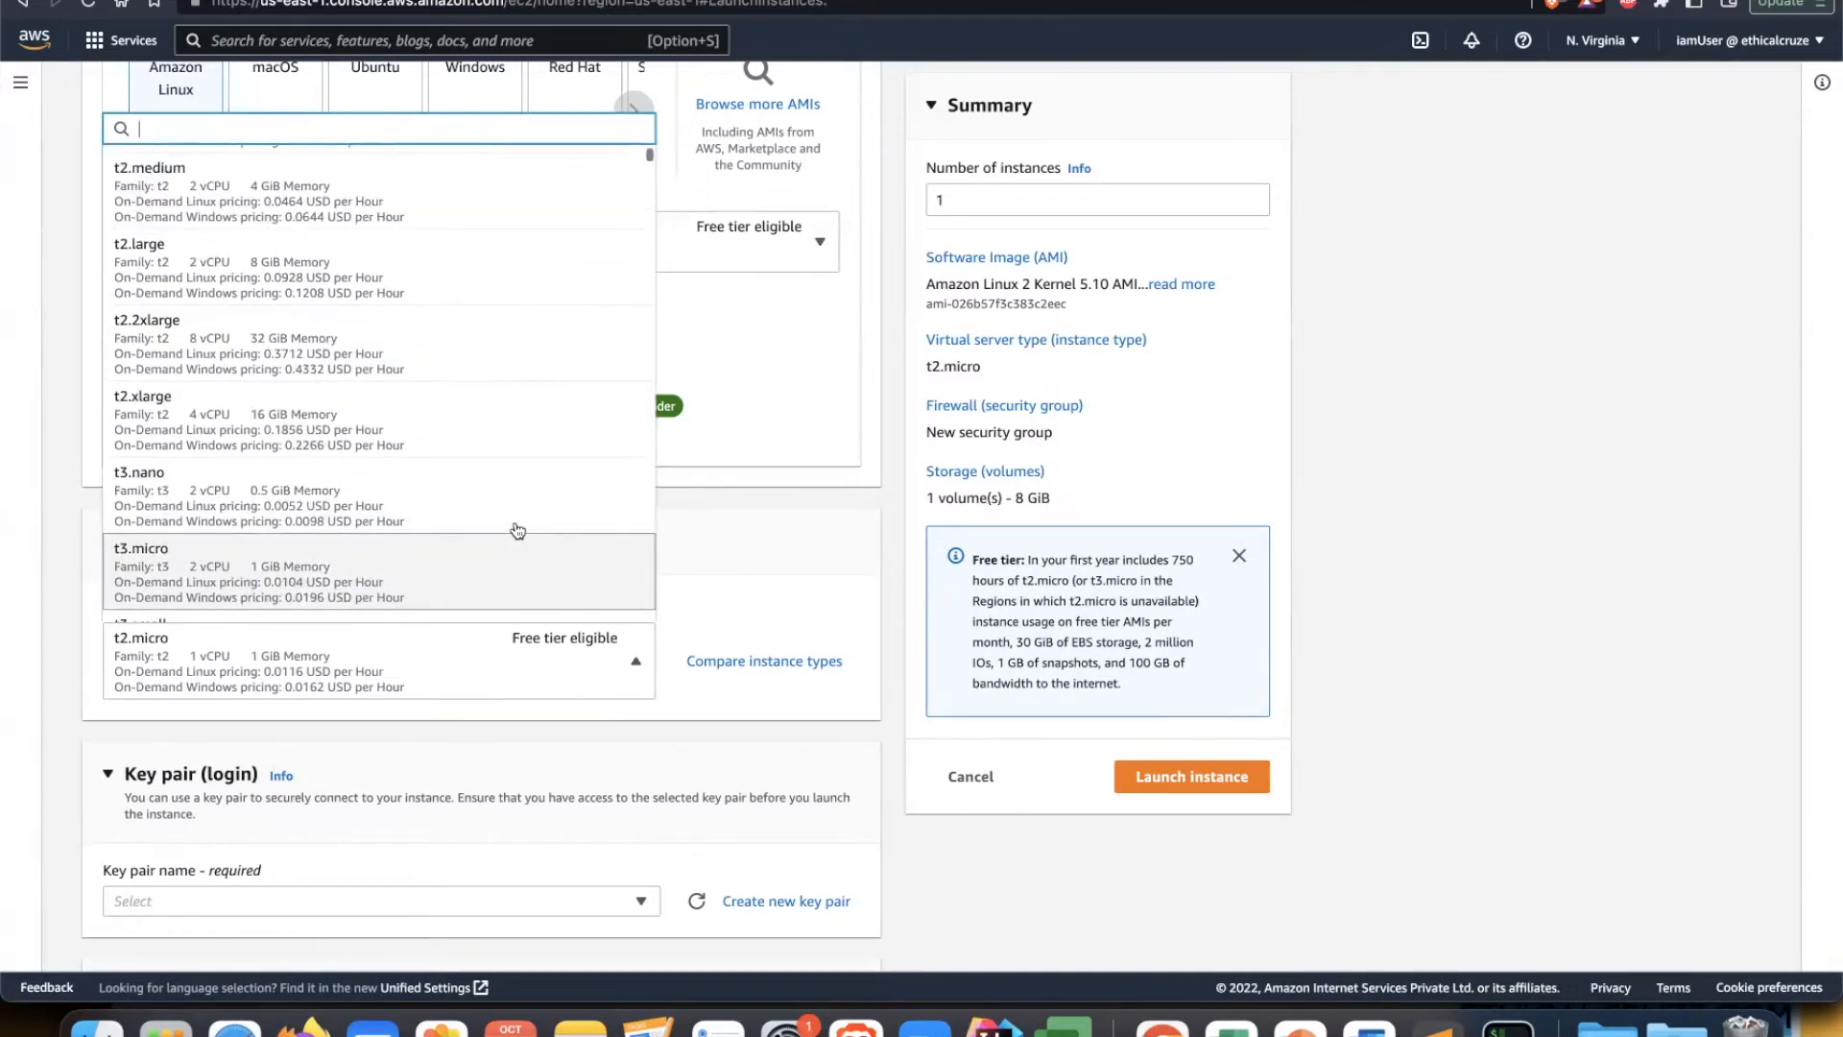
scroll(517, 531, up, 3)
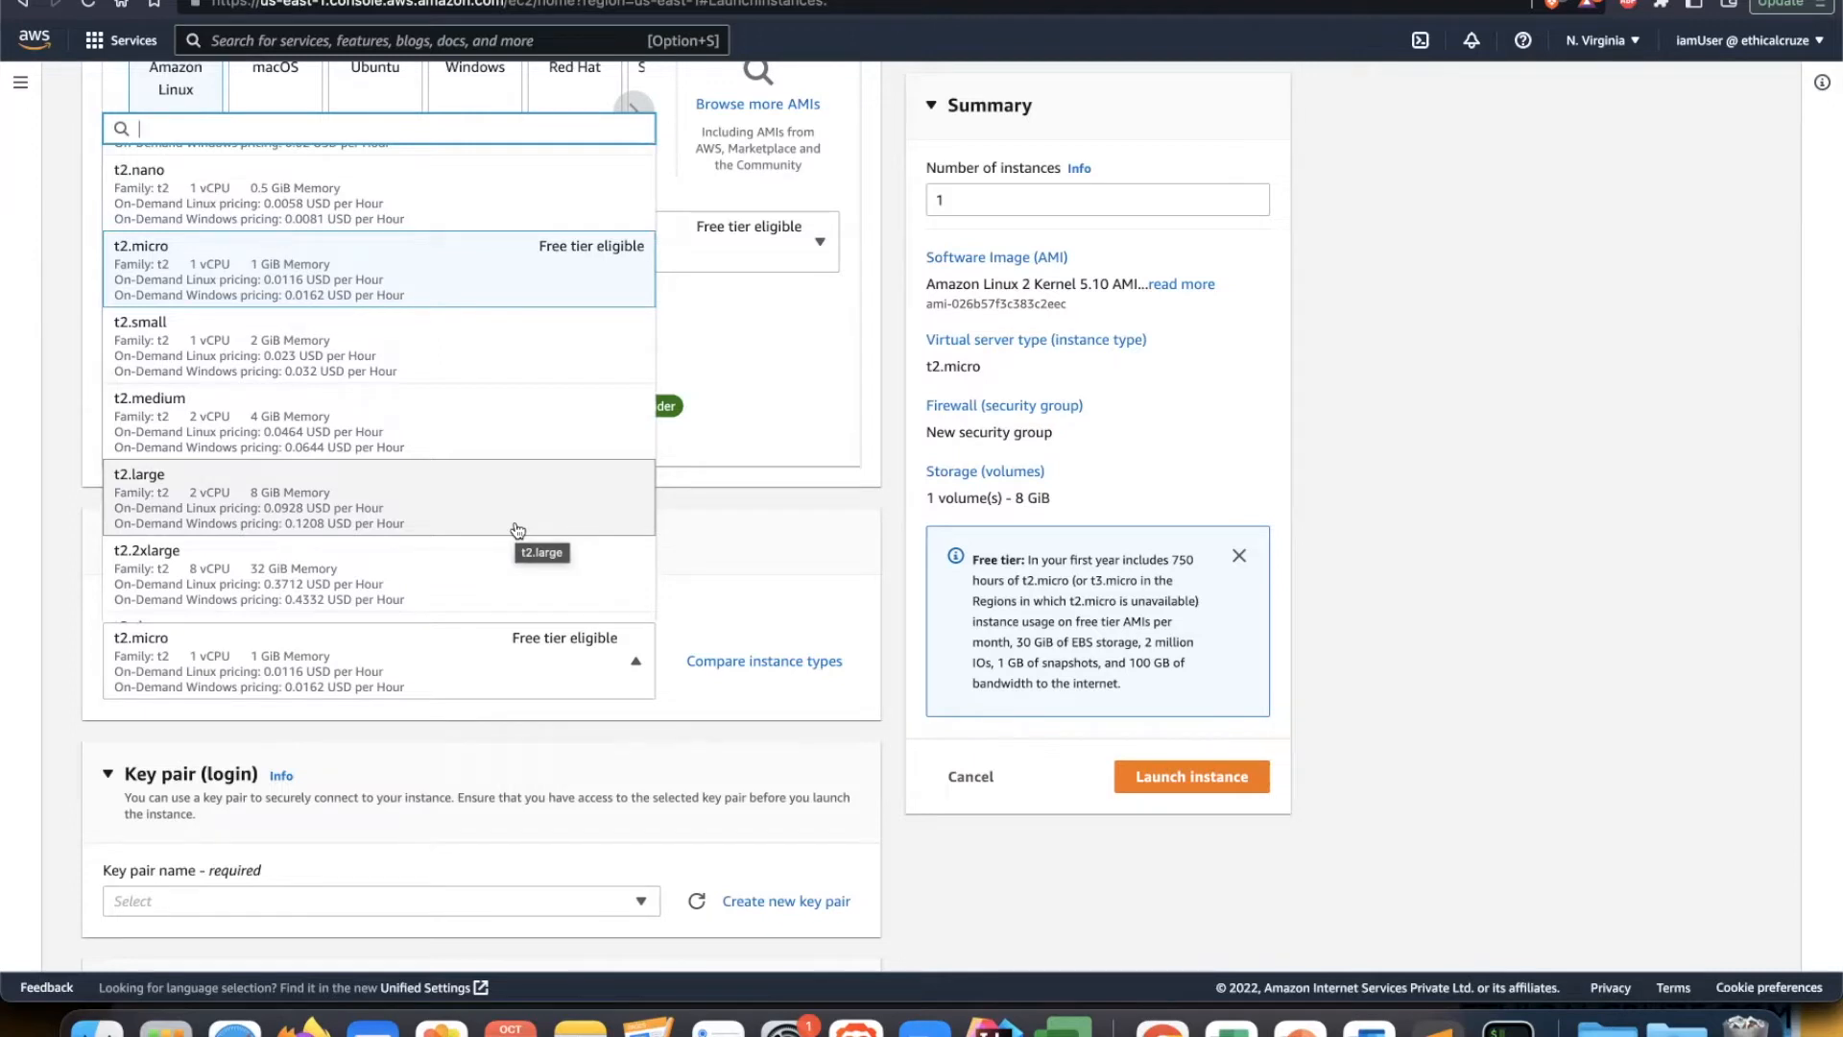
scroll(519, 531, down, 3)
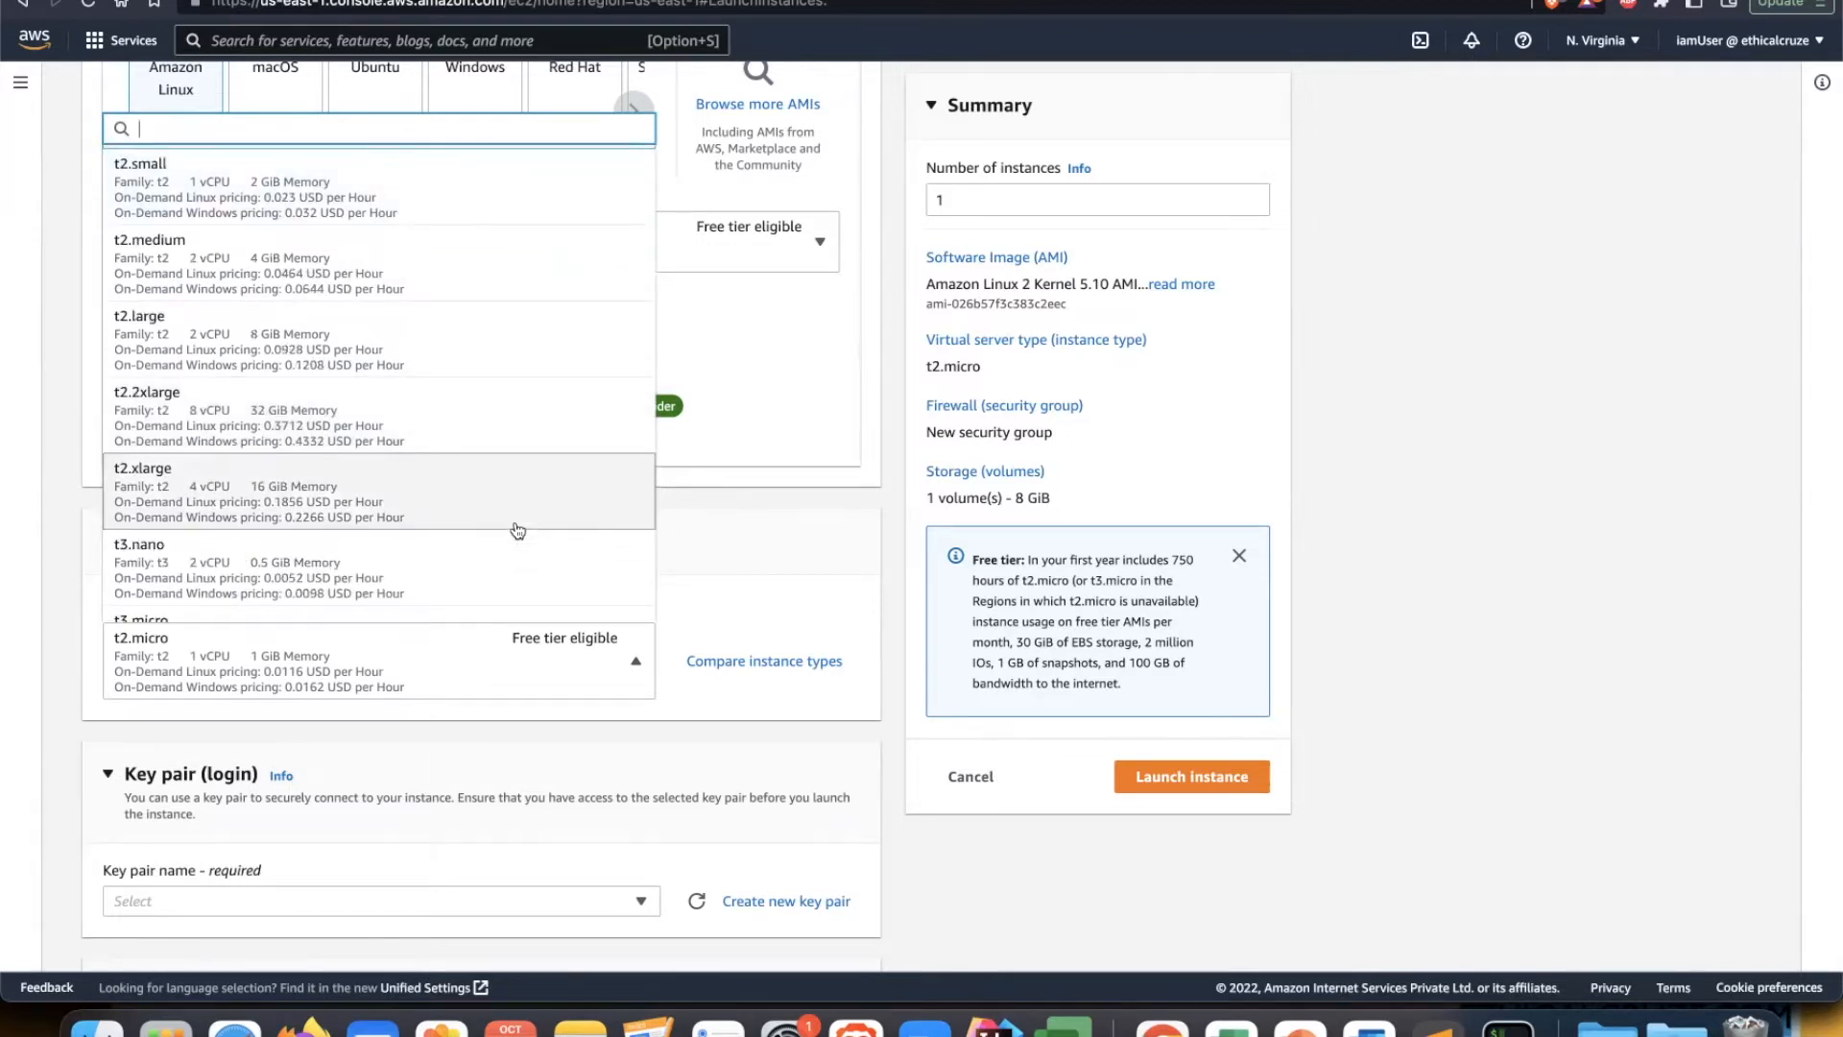
scroll(519, 531, up, 4)
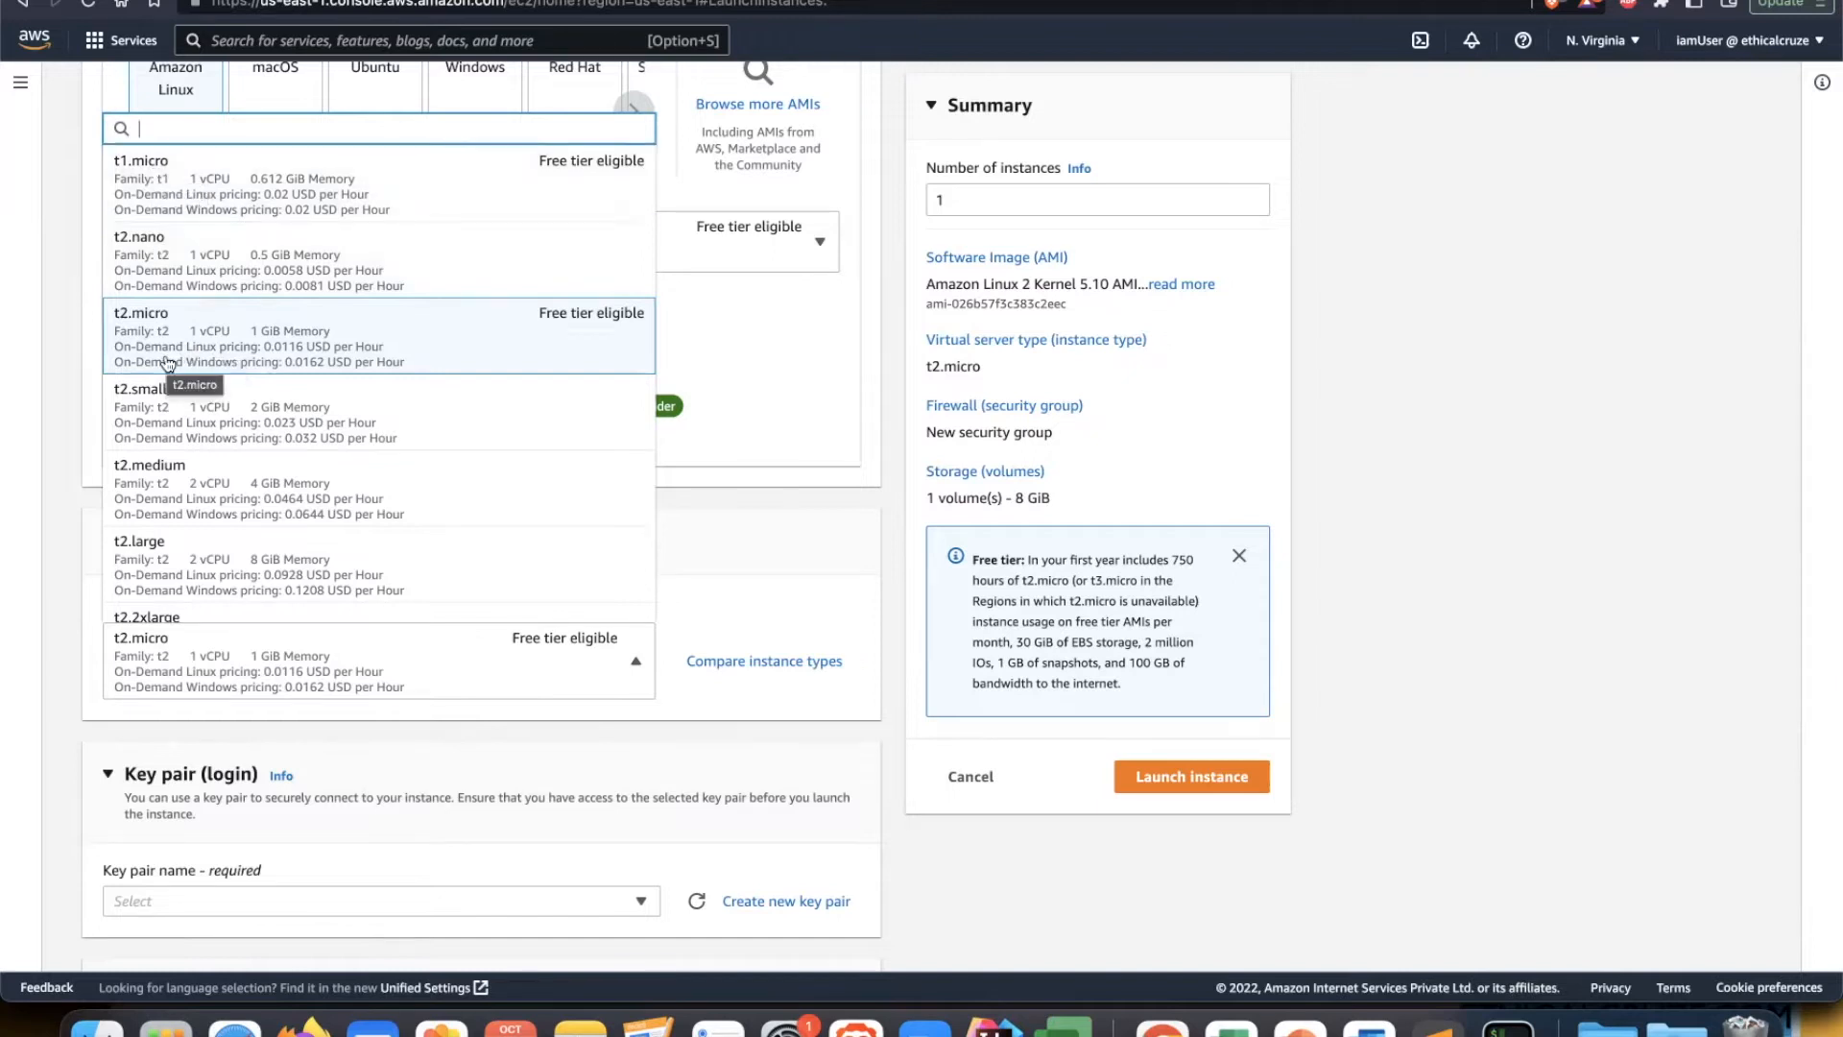
click(400, 353)
Step: Create a new key pair named EC2KeyPairForDemoPurpose with type RSA and the .pem private key file format
scroll(519, 509, down, 2)
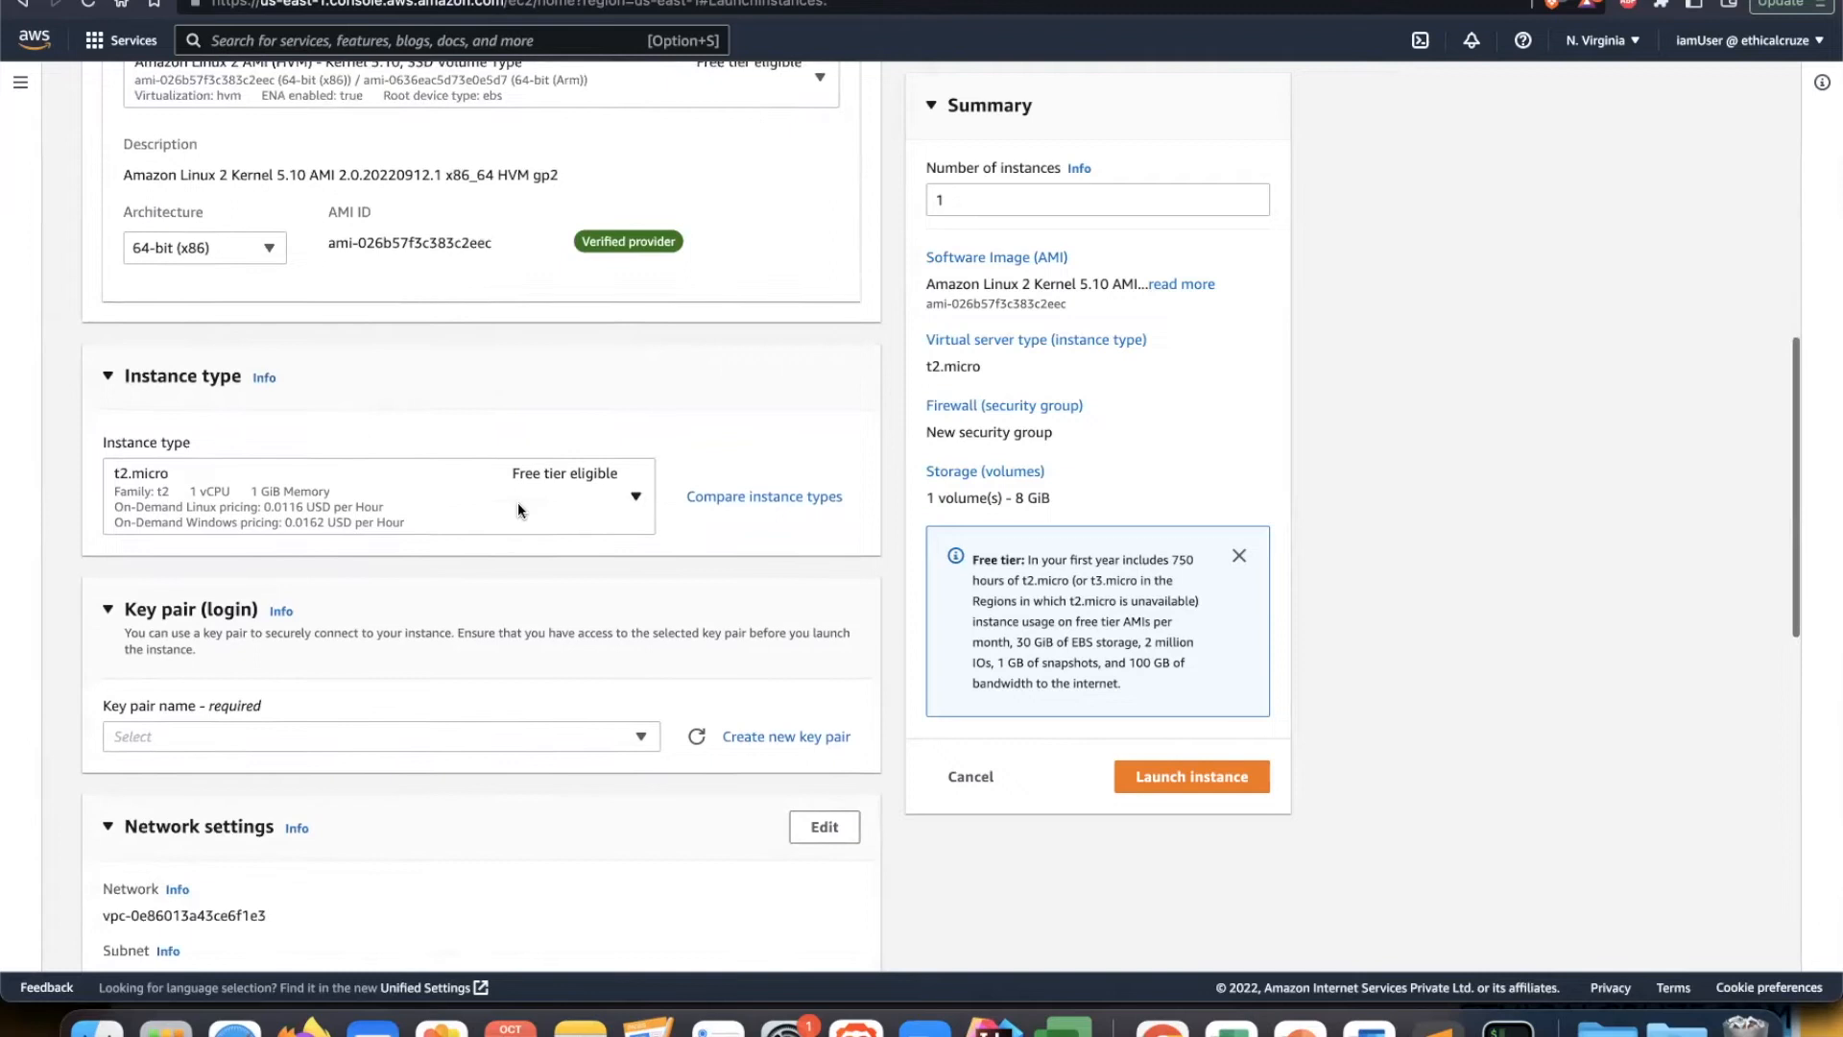
scroll(517, 509, down, 1)
scroll(177, 485, down, 1)
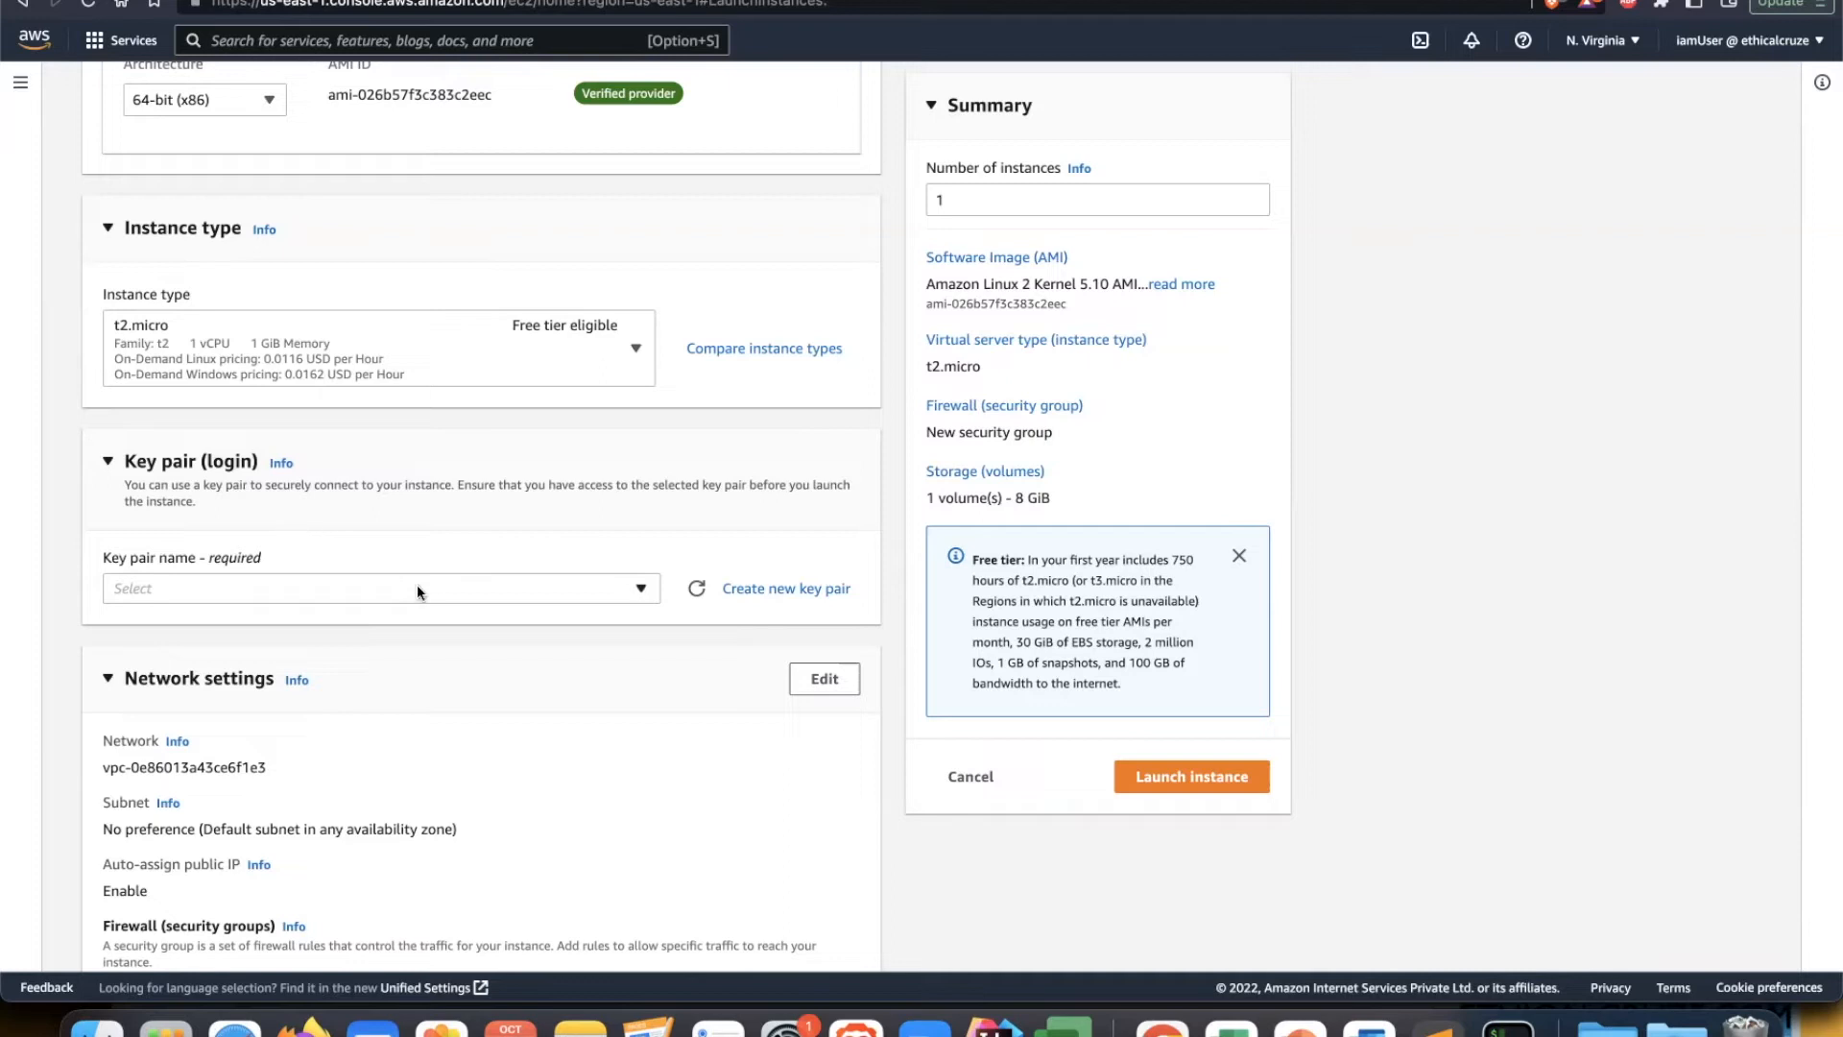
click(643, 591)
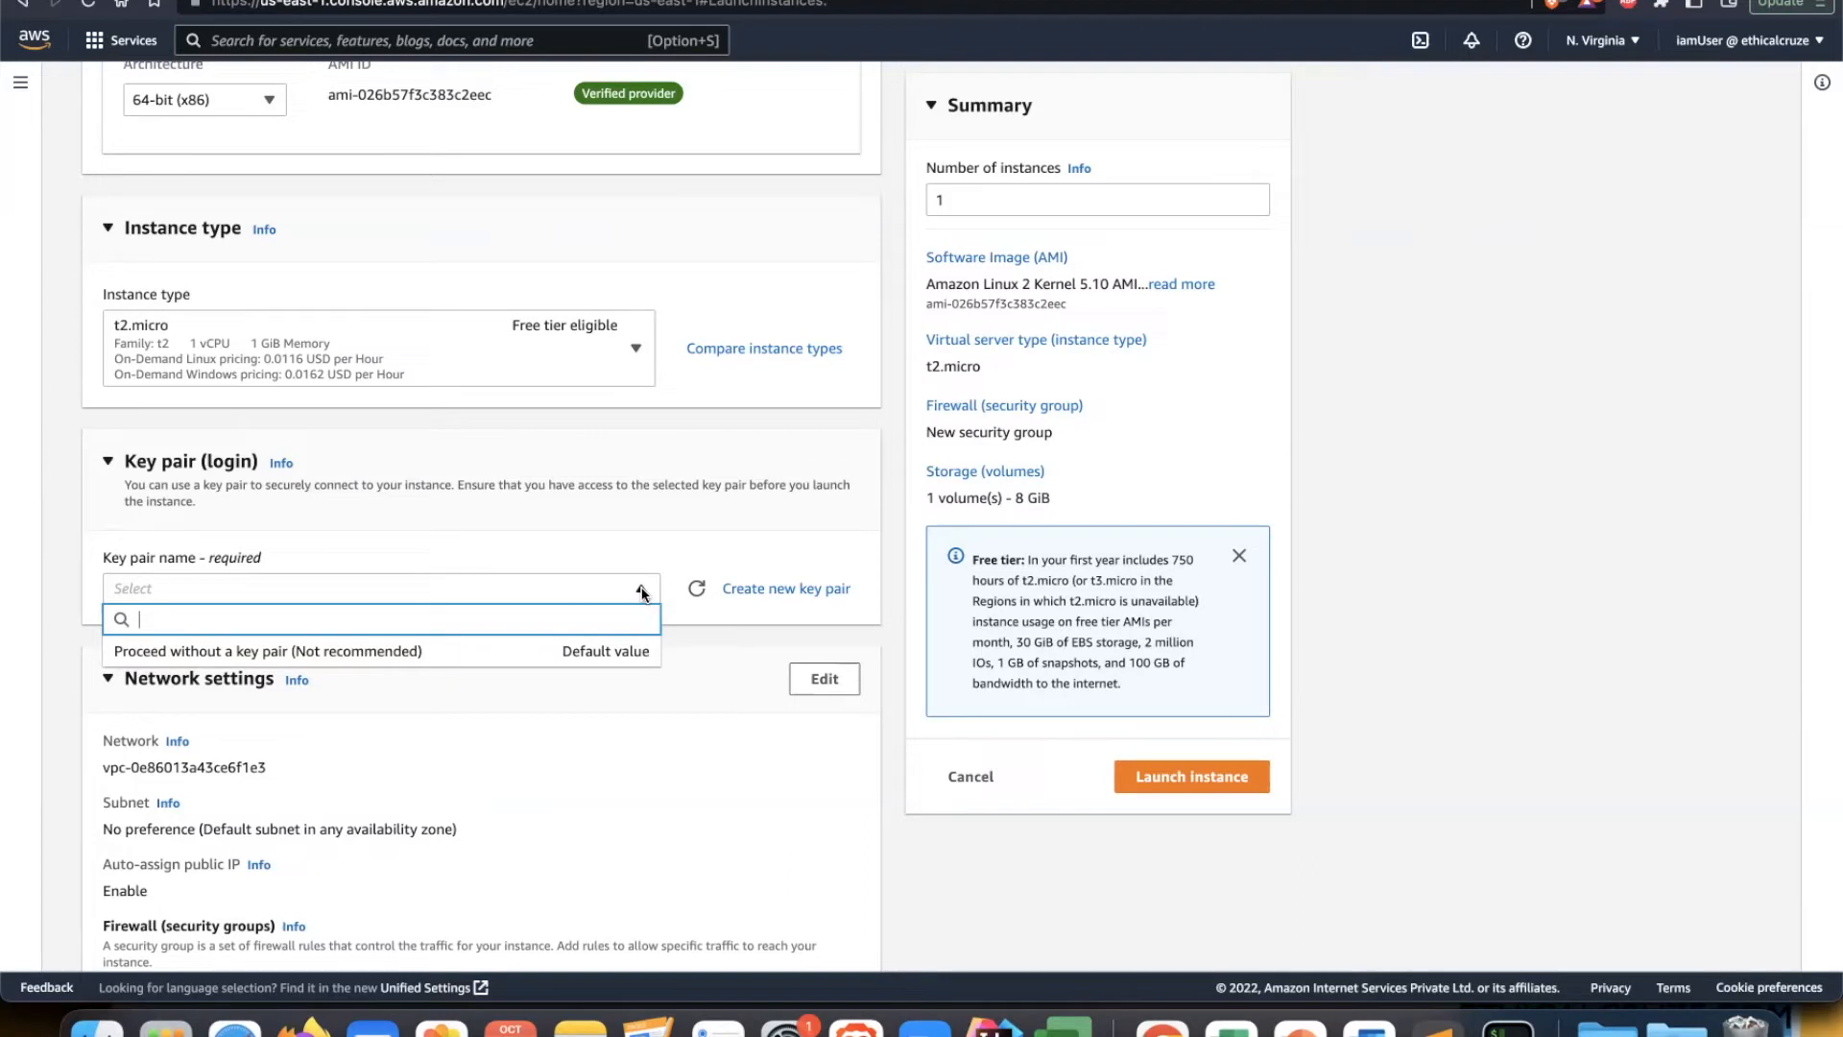
click(802, 596)
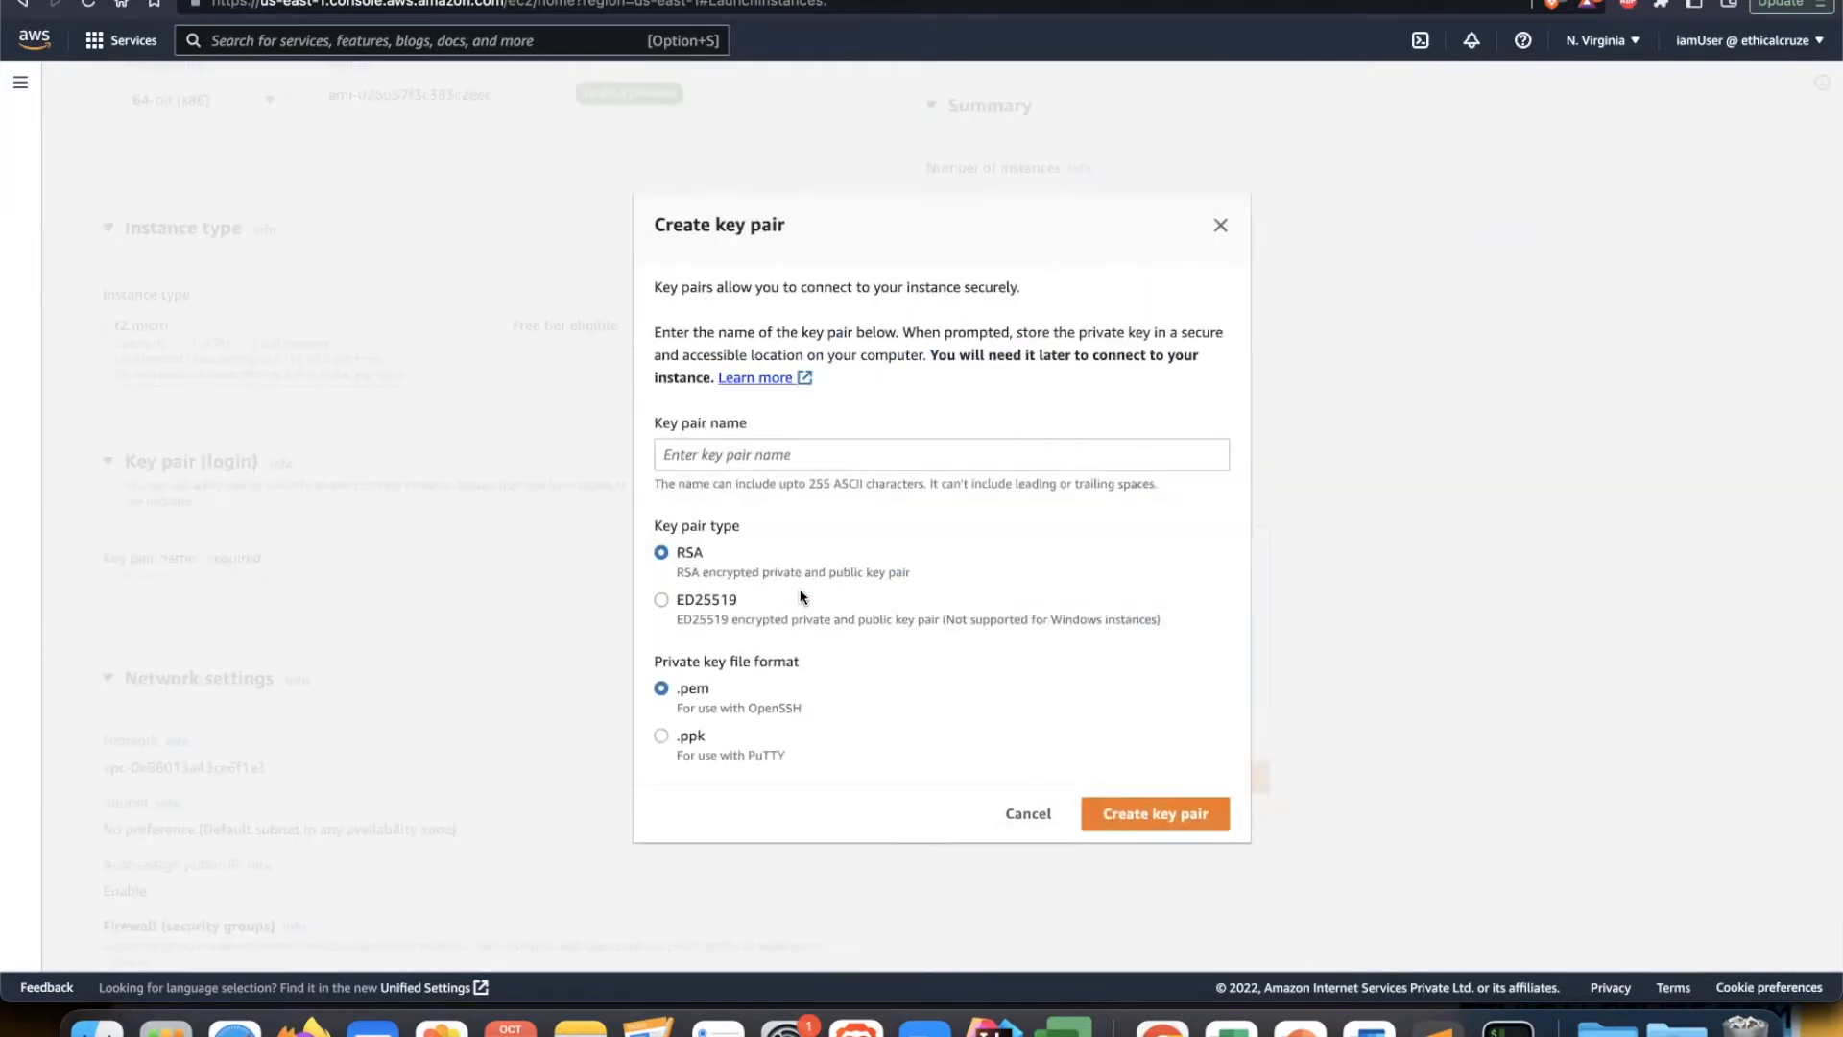
click(722, 455)
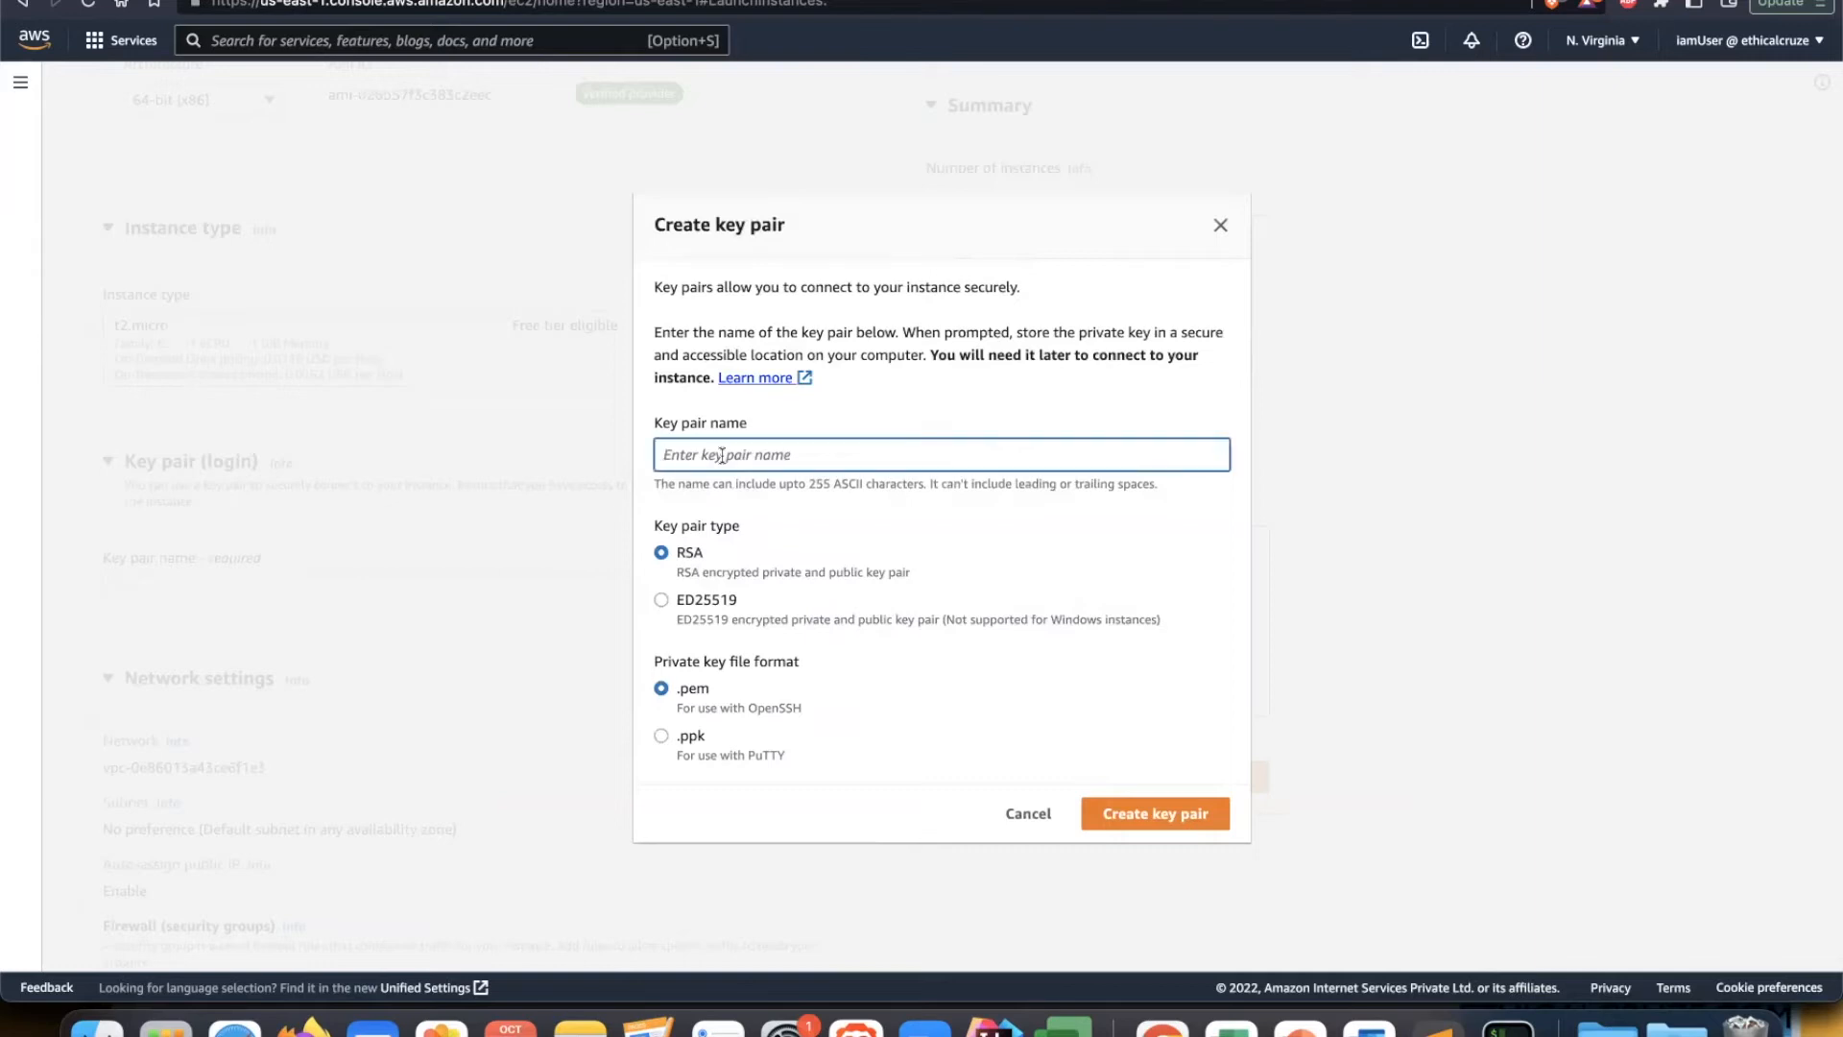
text(EC2KeyPairForDemoPurpose)
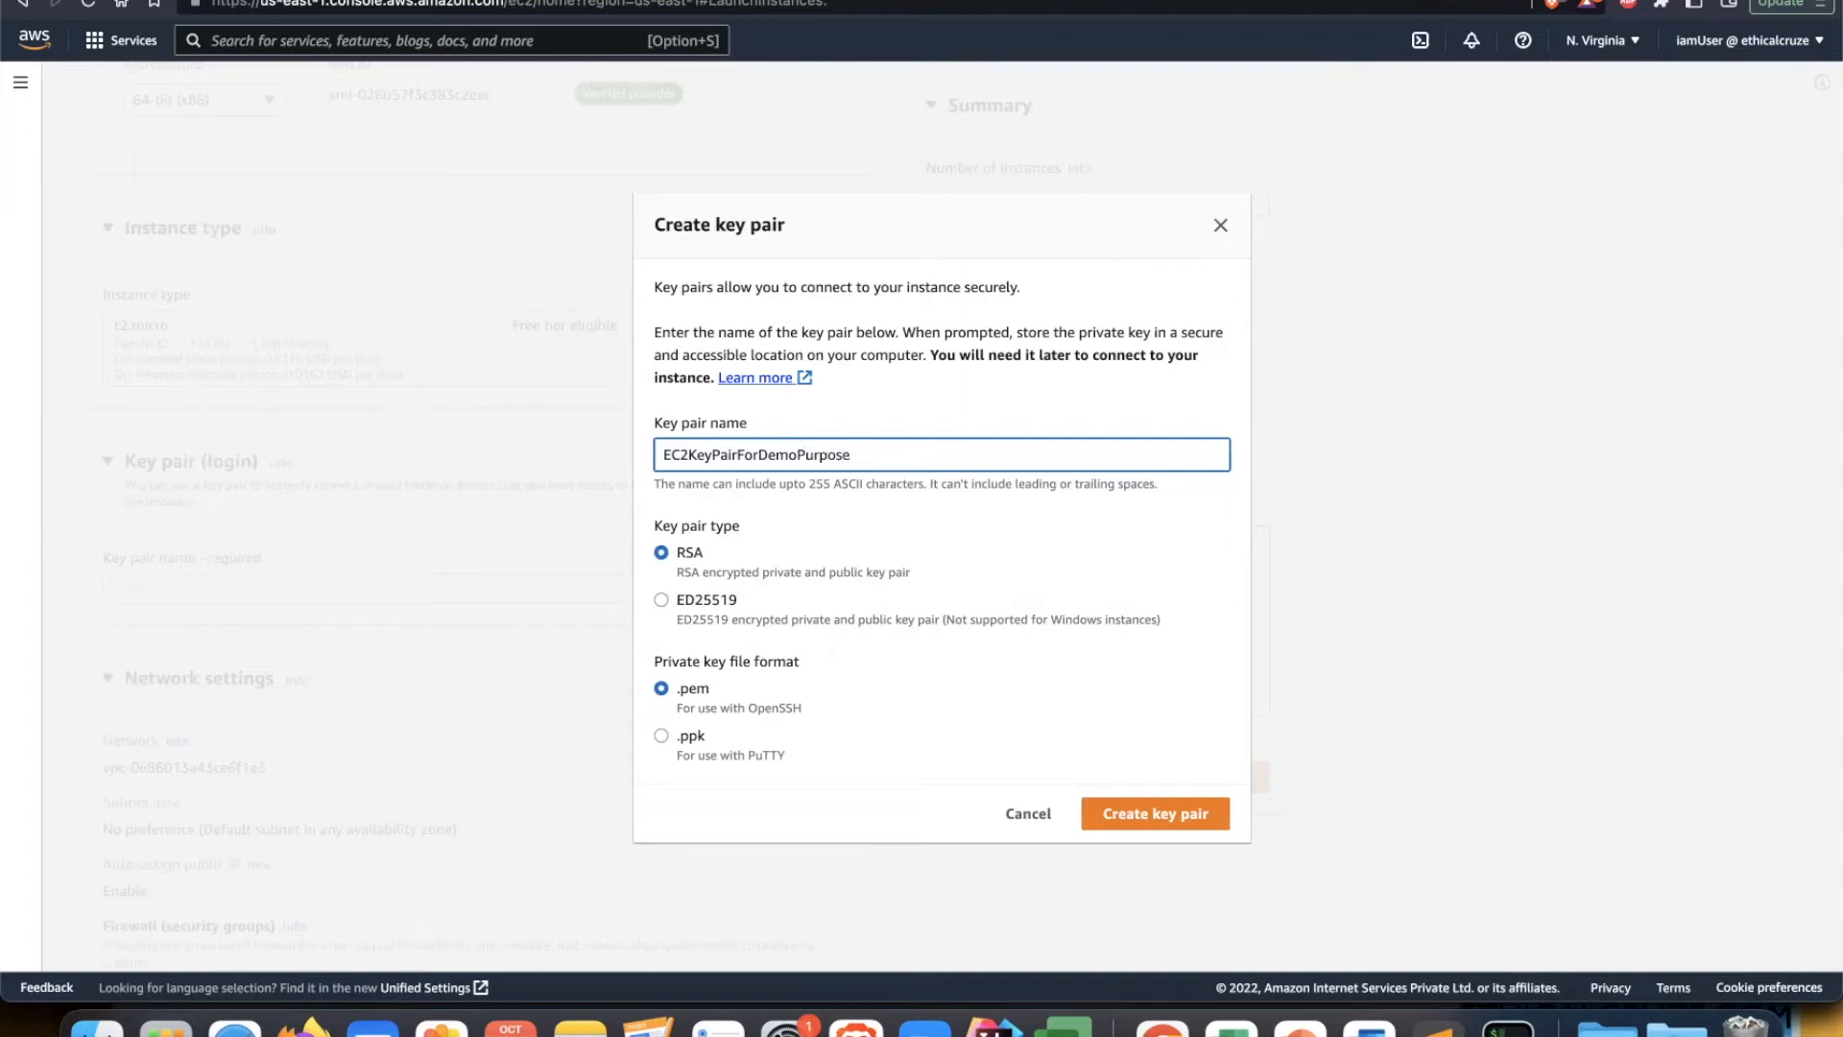
scroll(745, 549, down, 1)
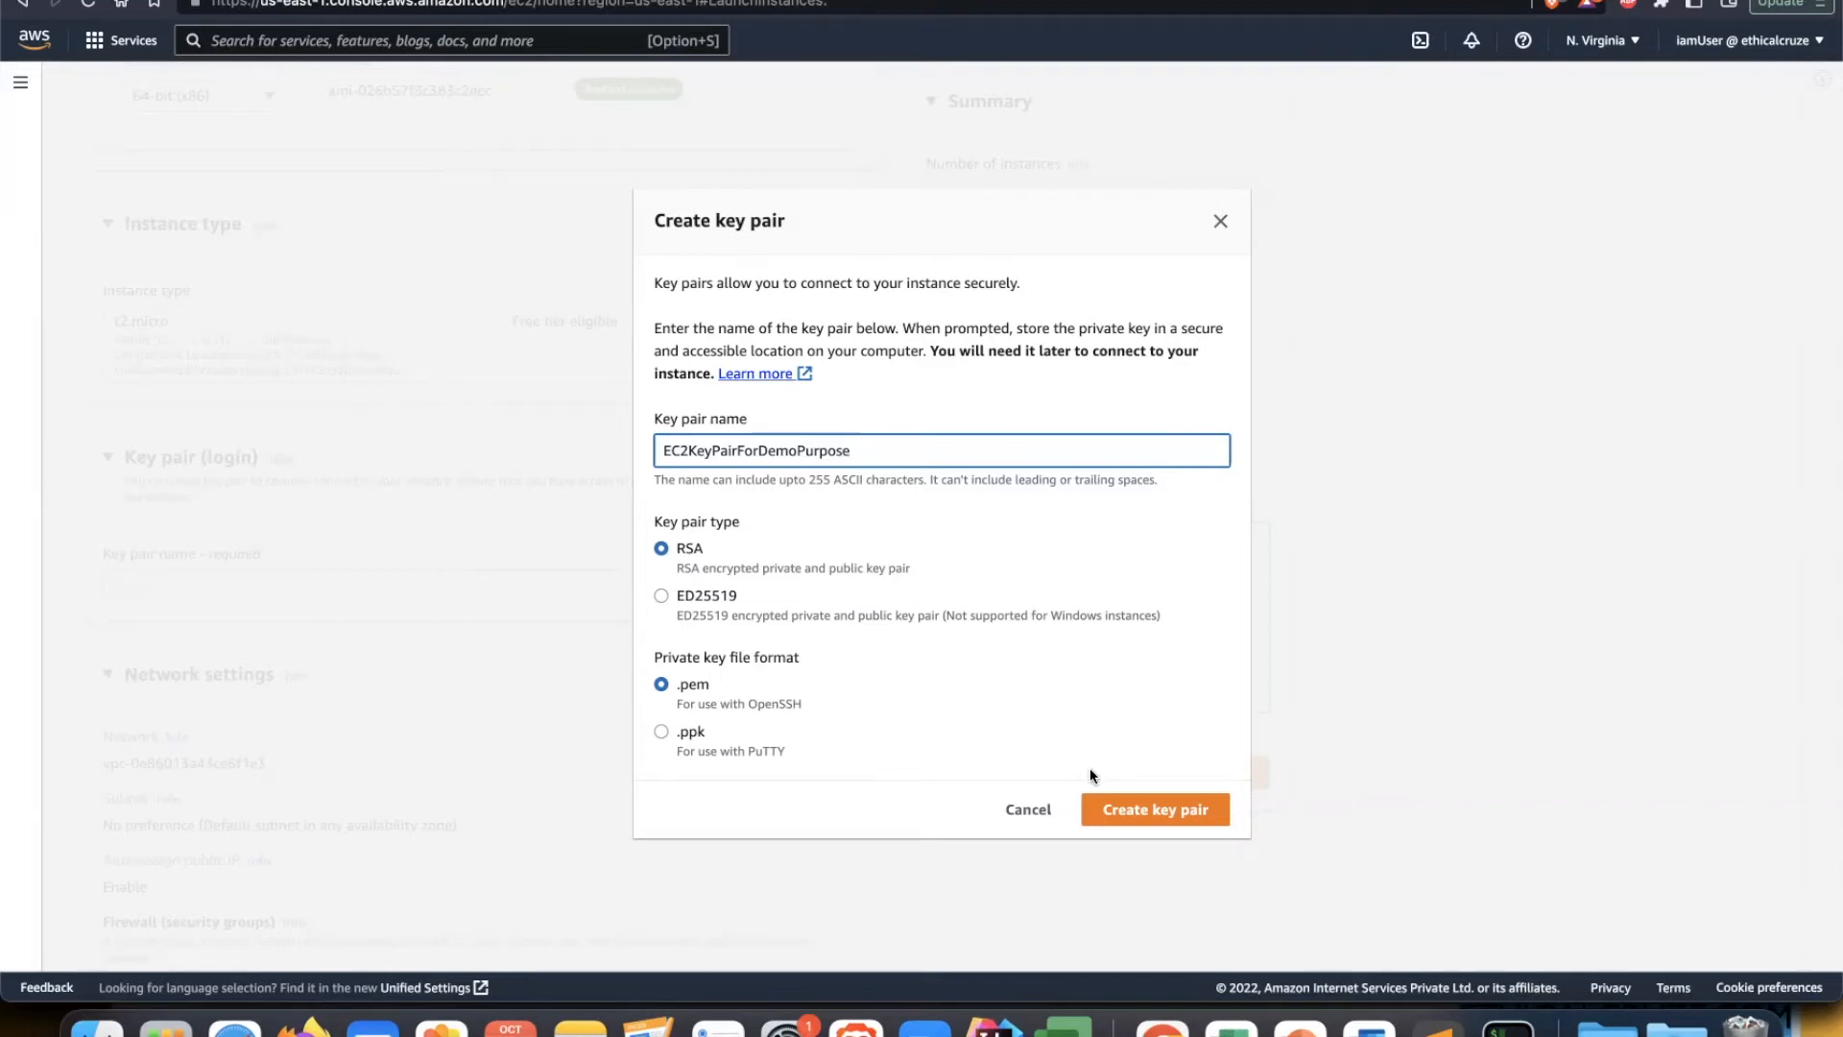
key(Return)
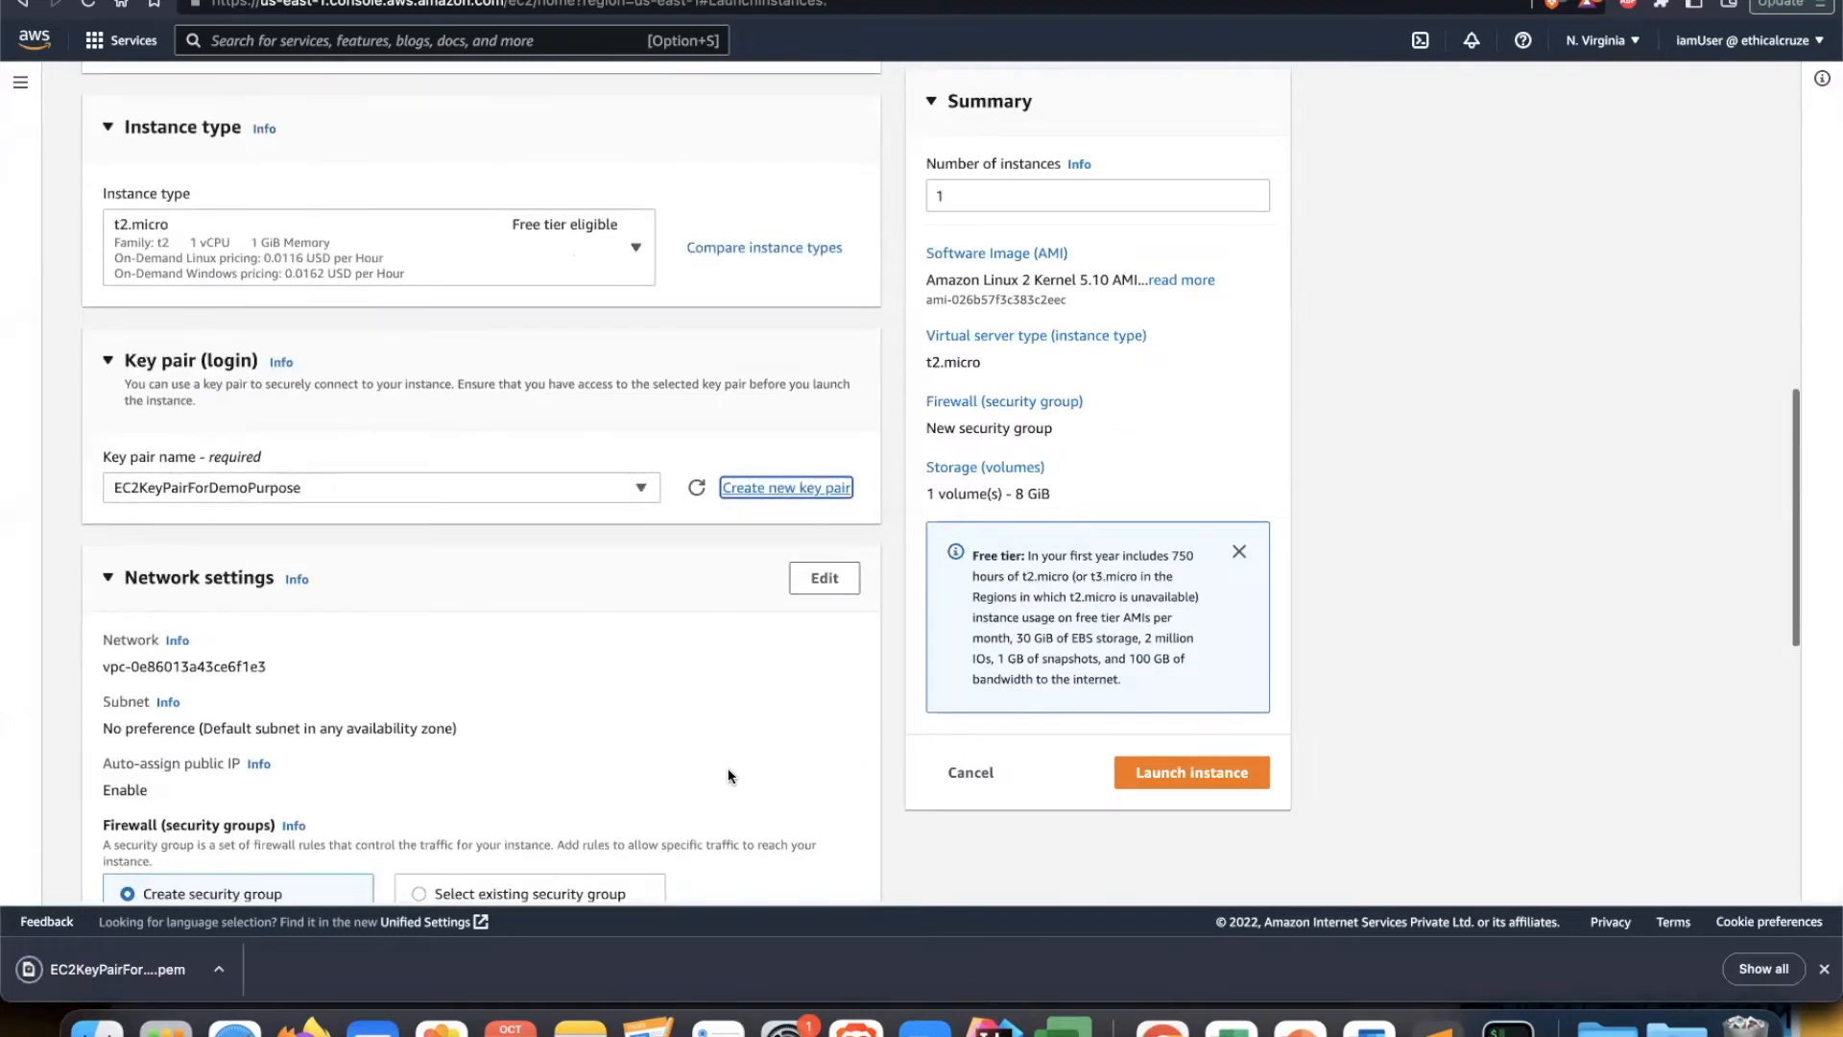
Step: Review the network settings and check which existing security groups are selectable, keeping the option to create a new security group
scroll(728, 776, down, 1)
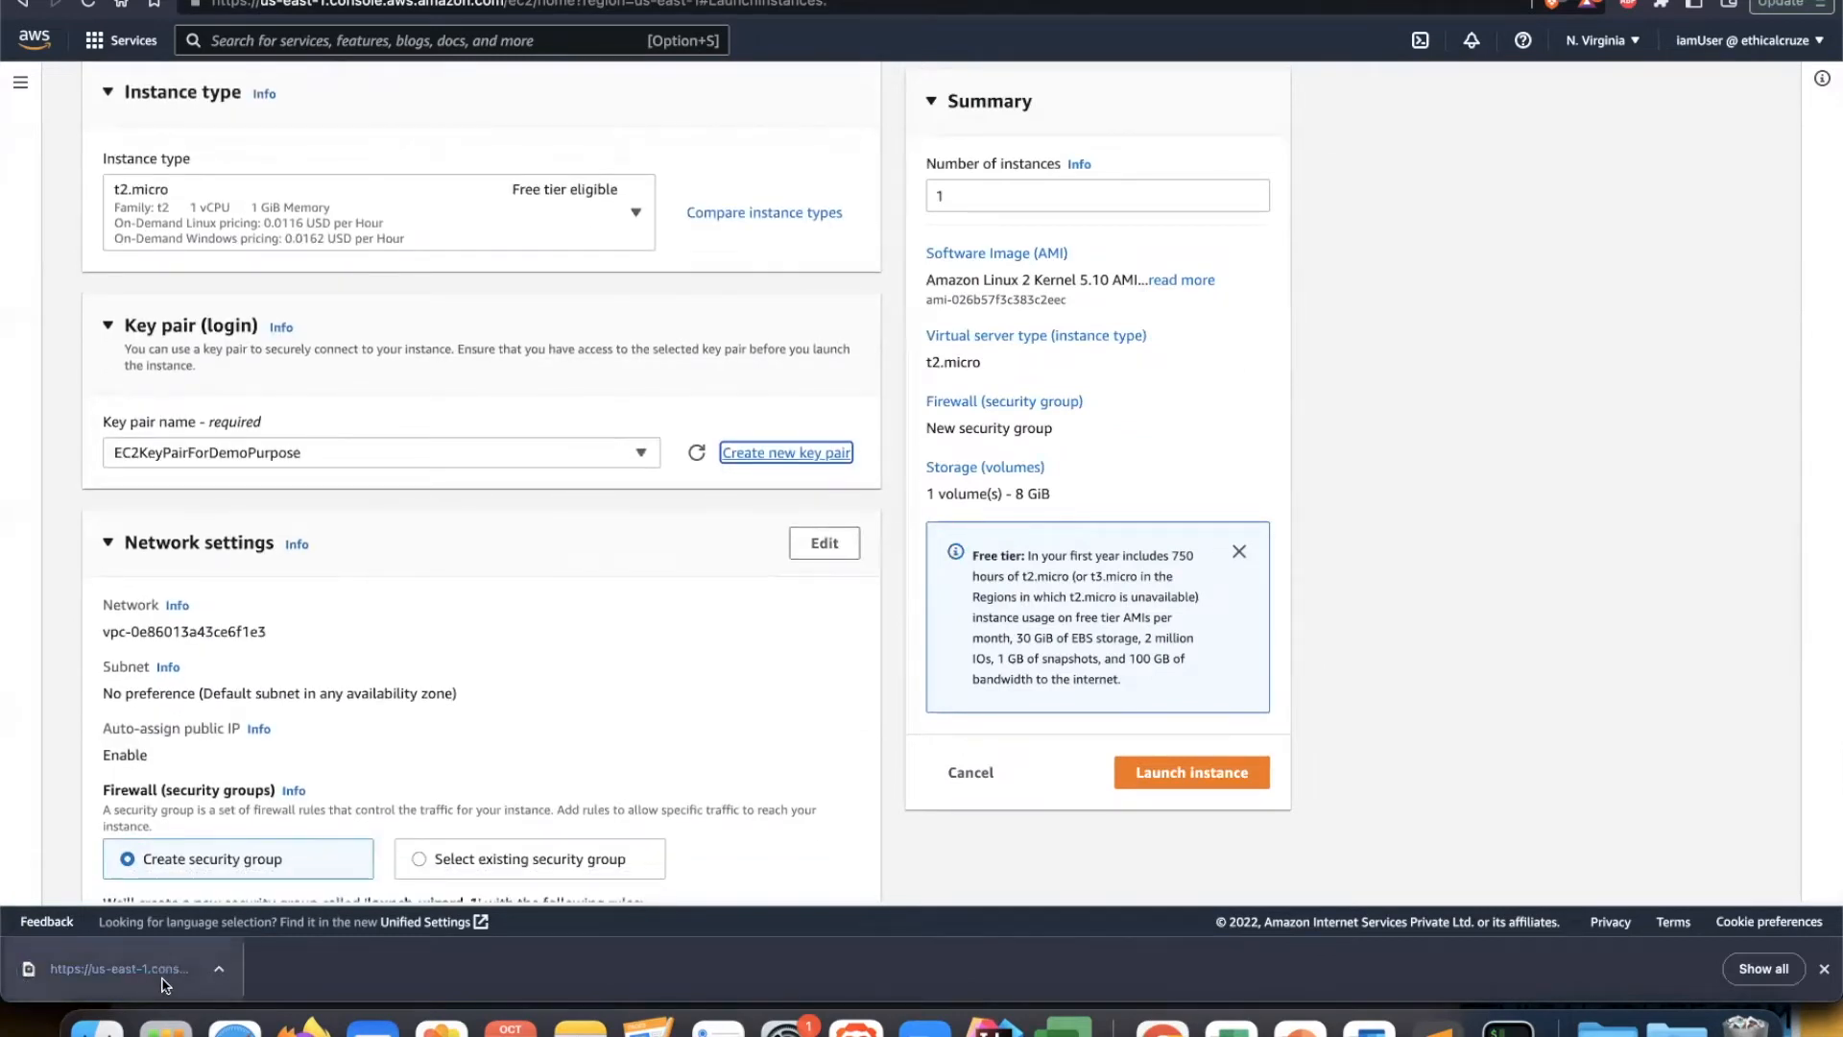
scroll(471, 703, down, 4)
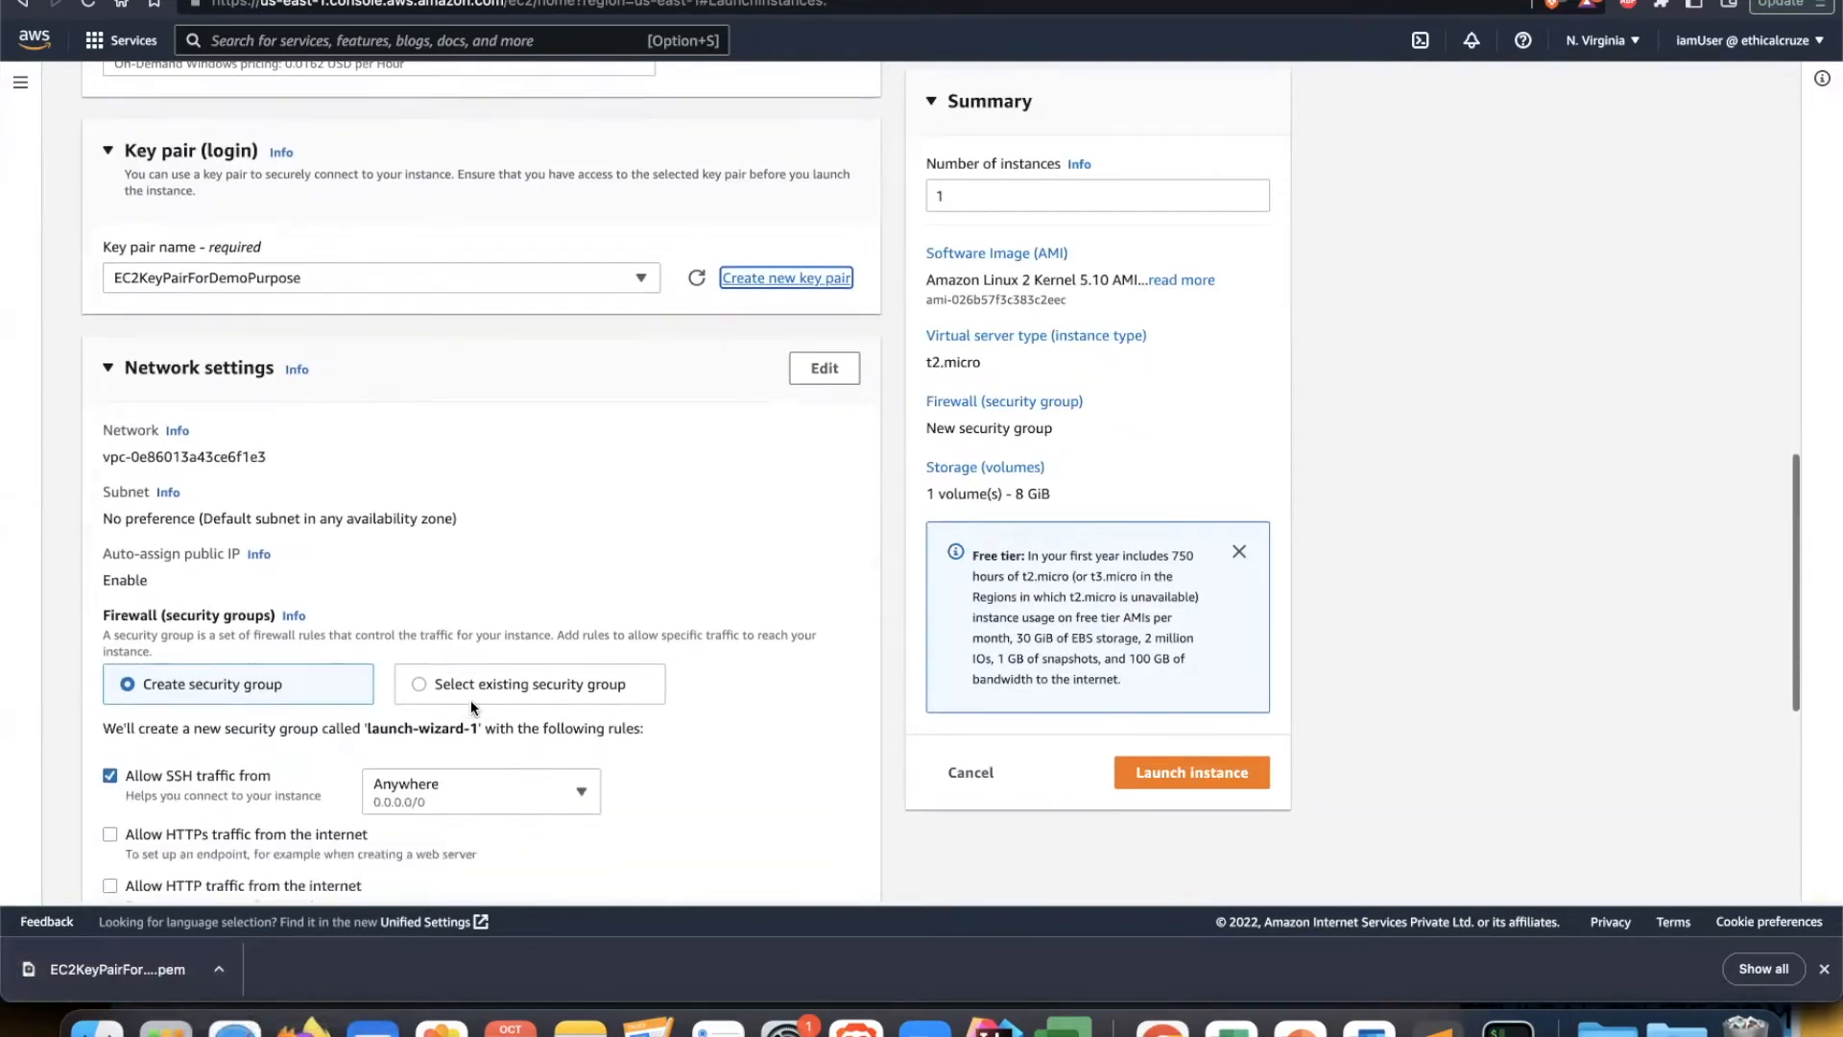
scroll(470, 706, down, 1)
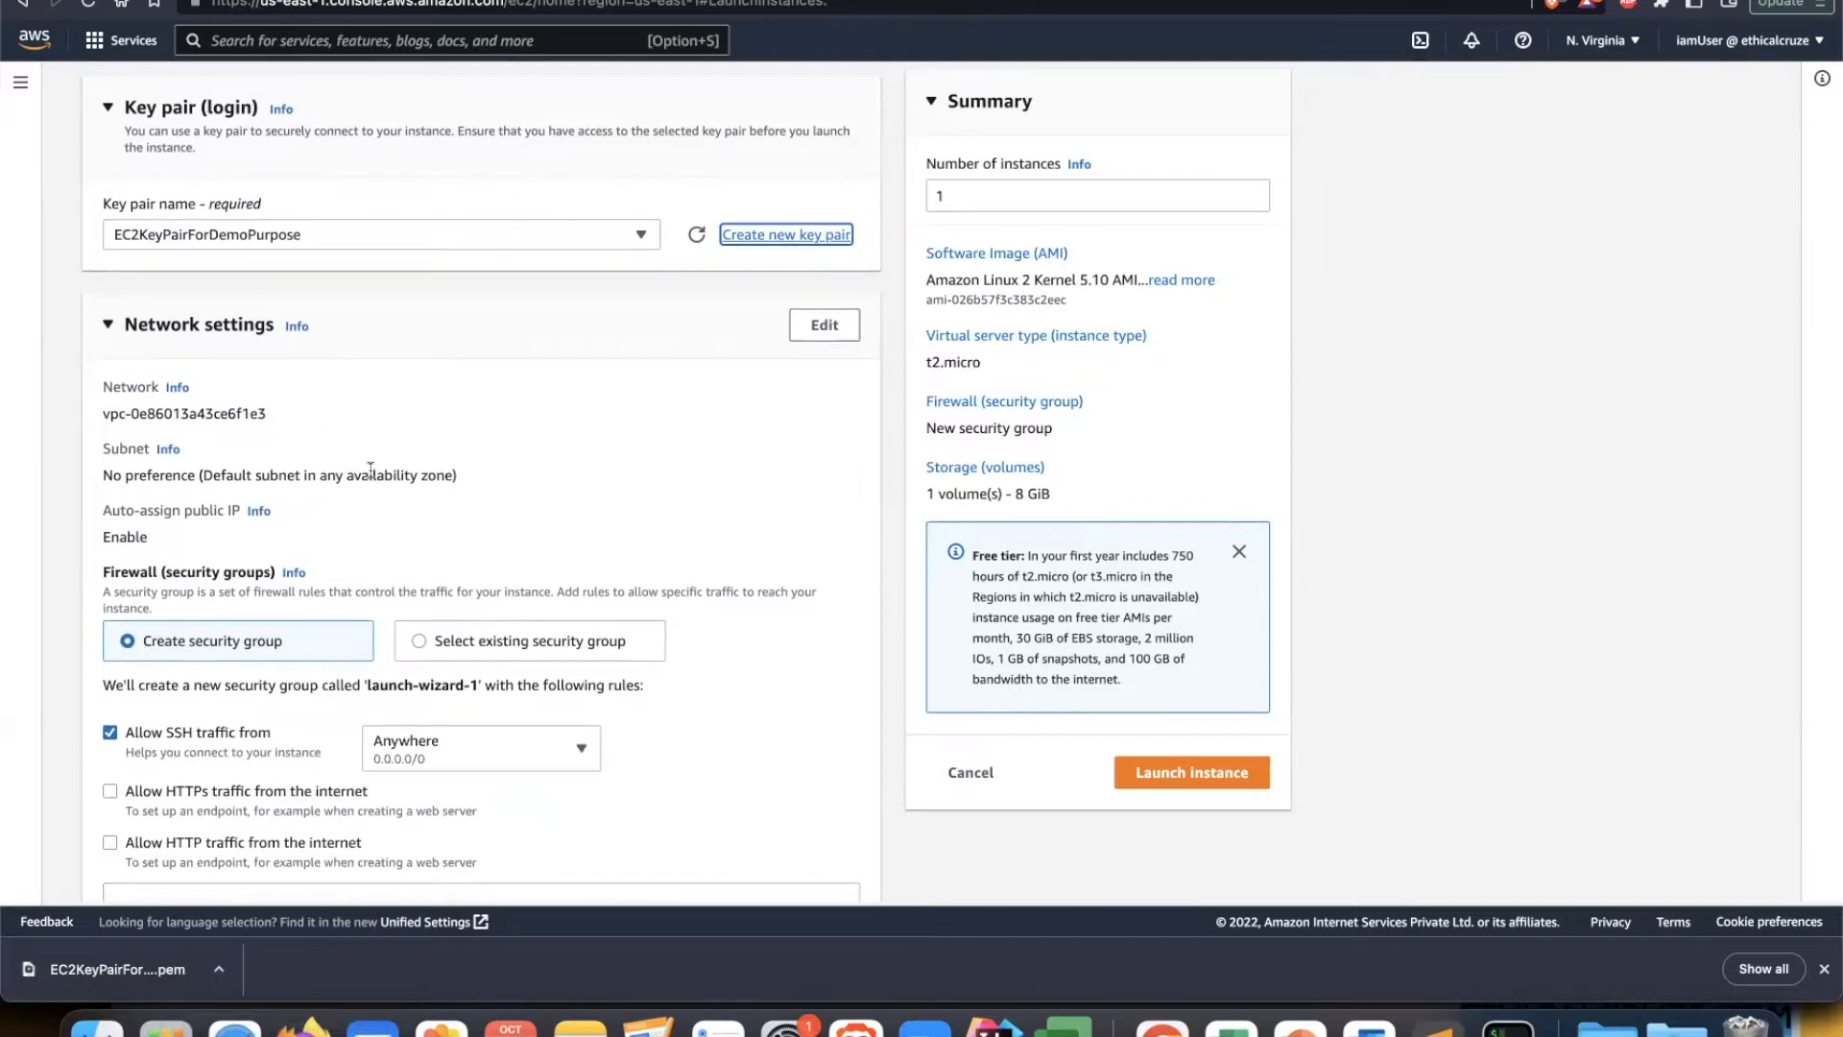
scroll(371, 469, down, 2)
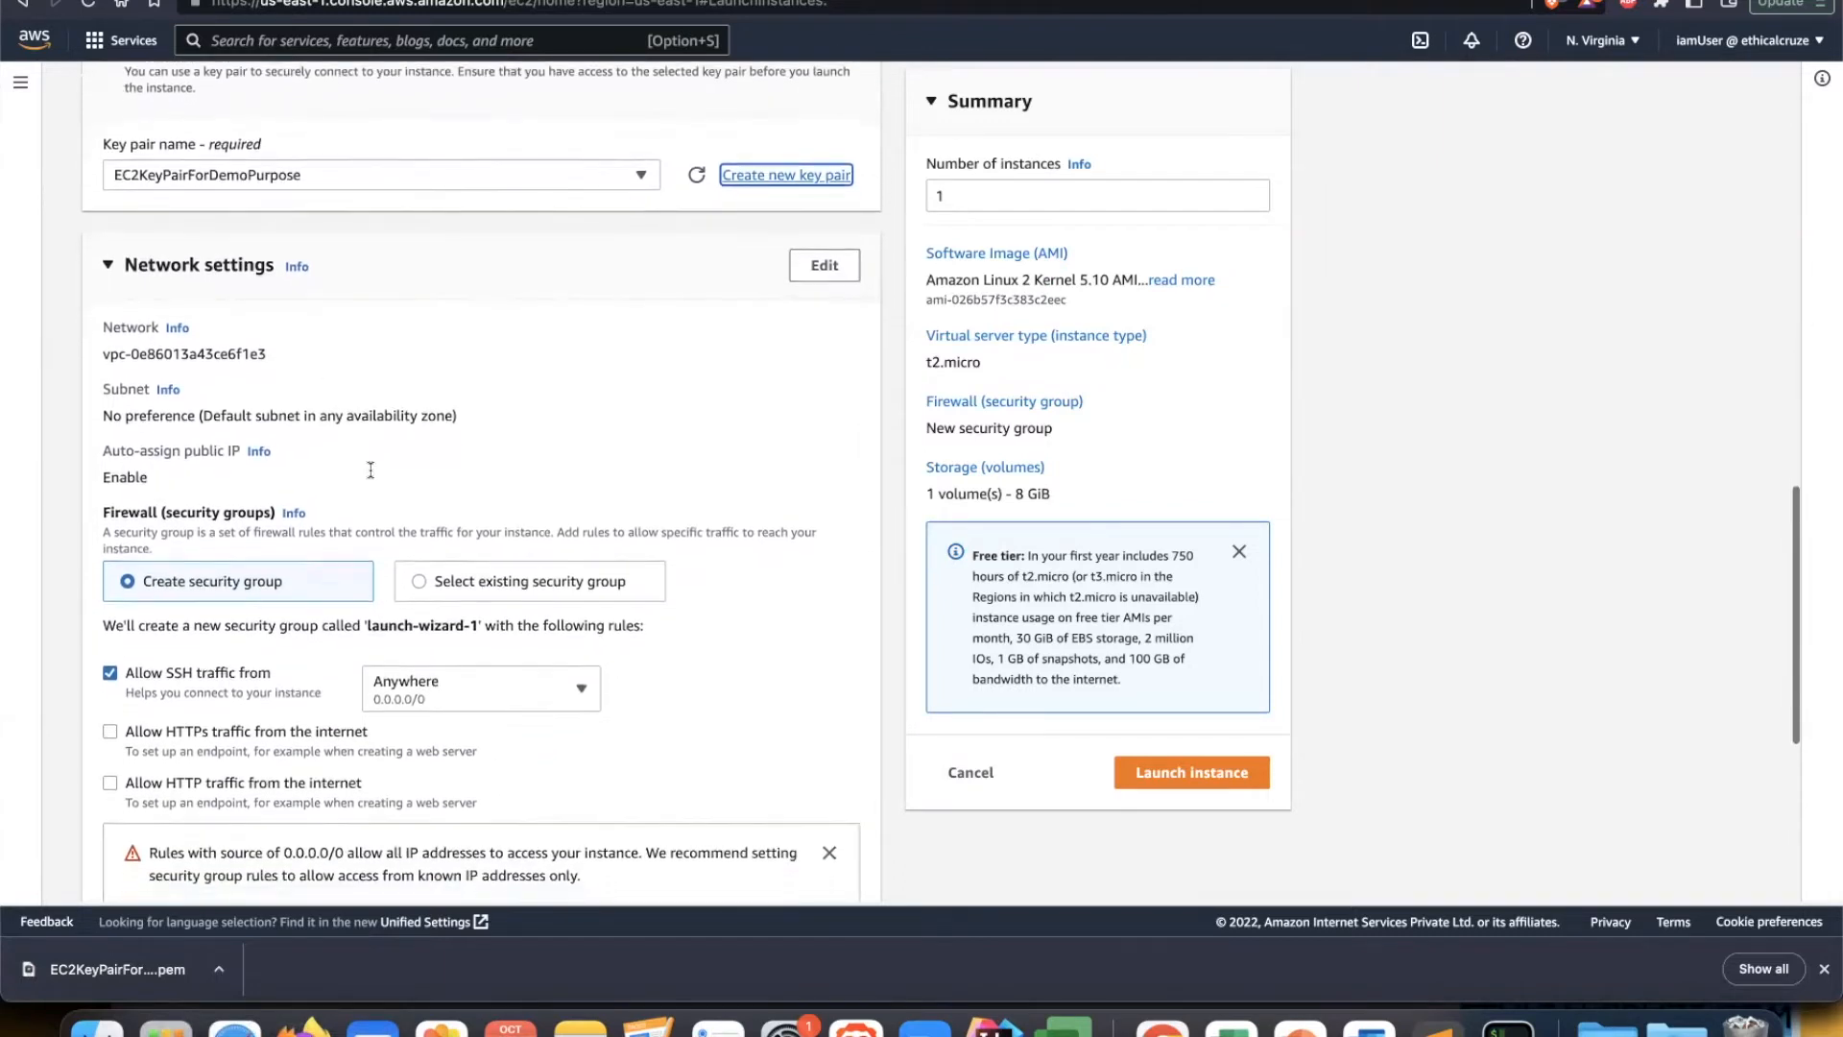
scroll(370, 469, down, 3)
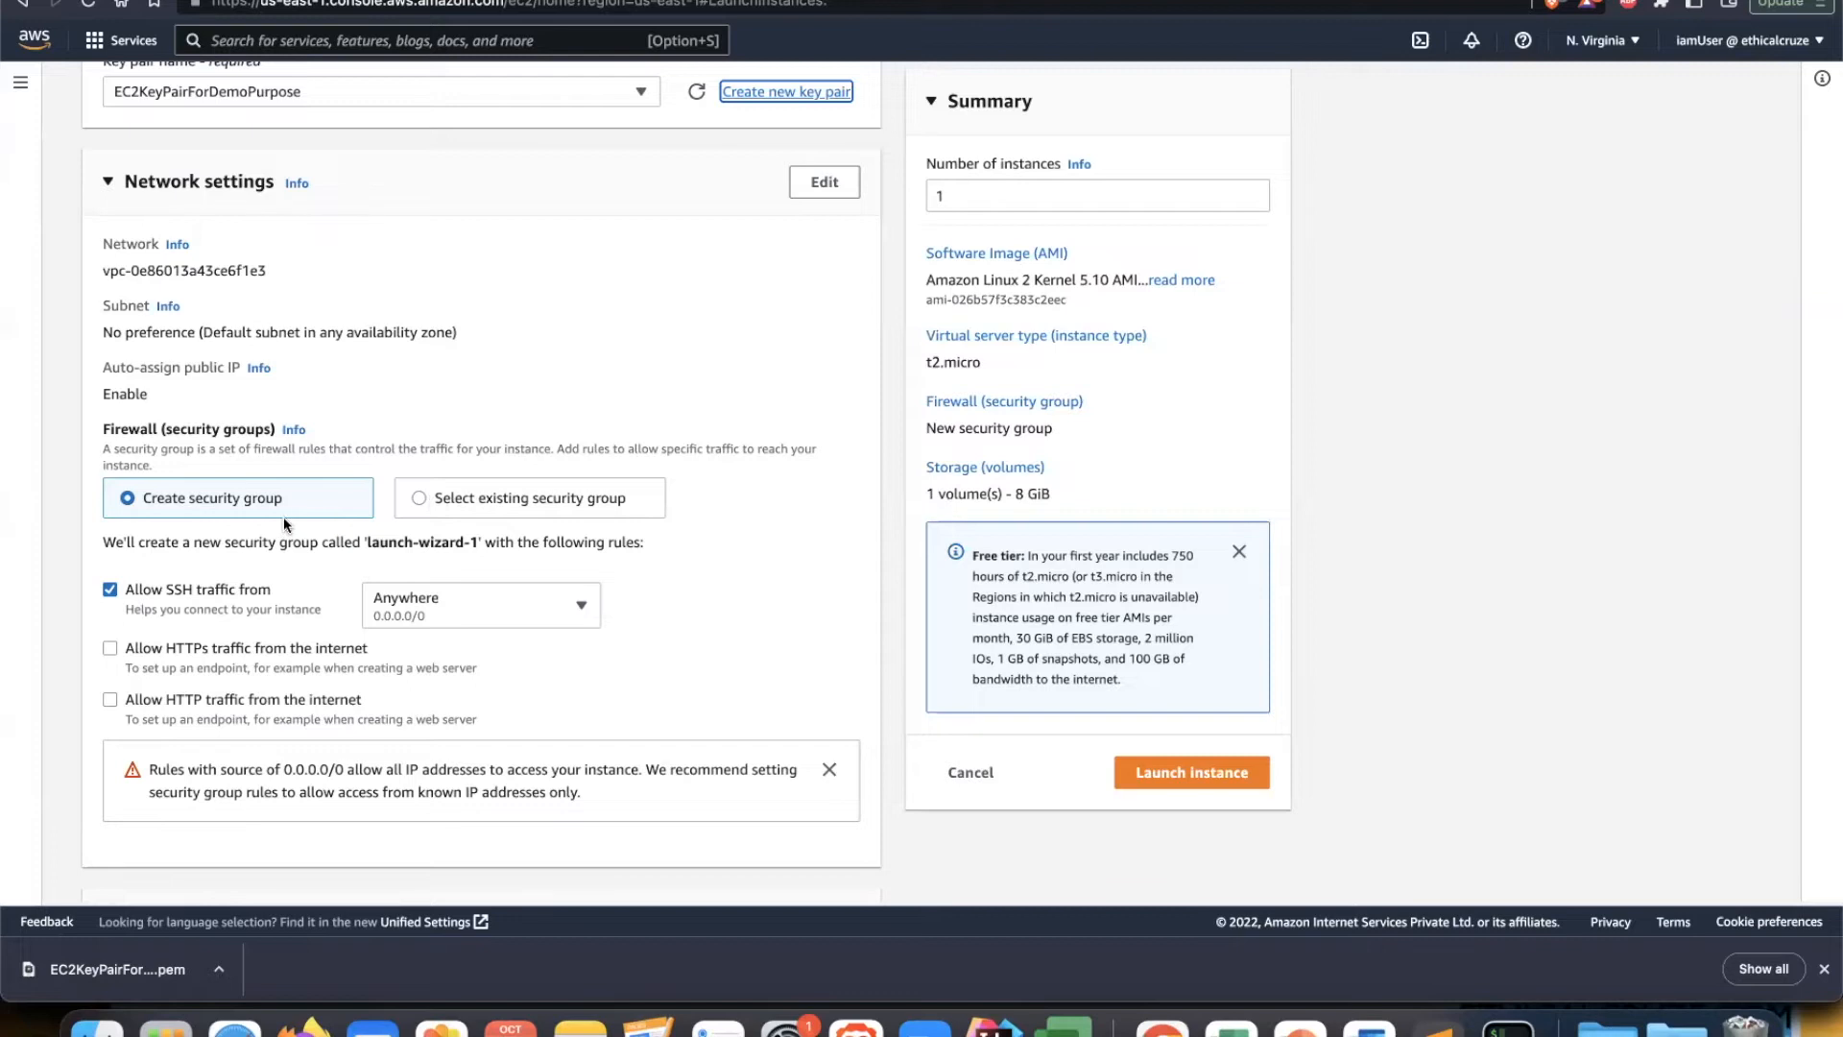
click(417, 497)
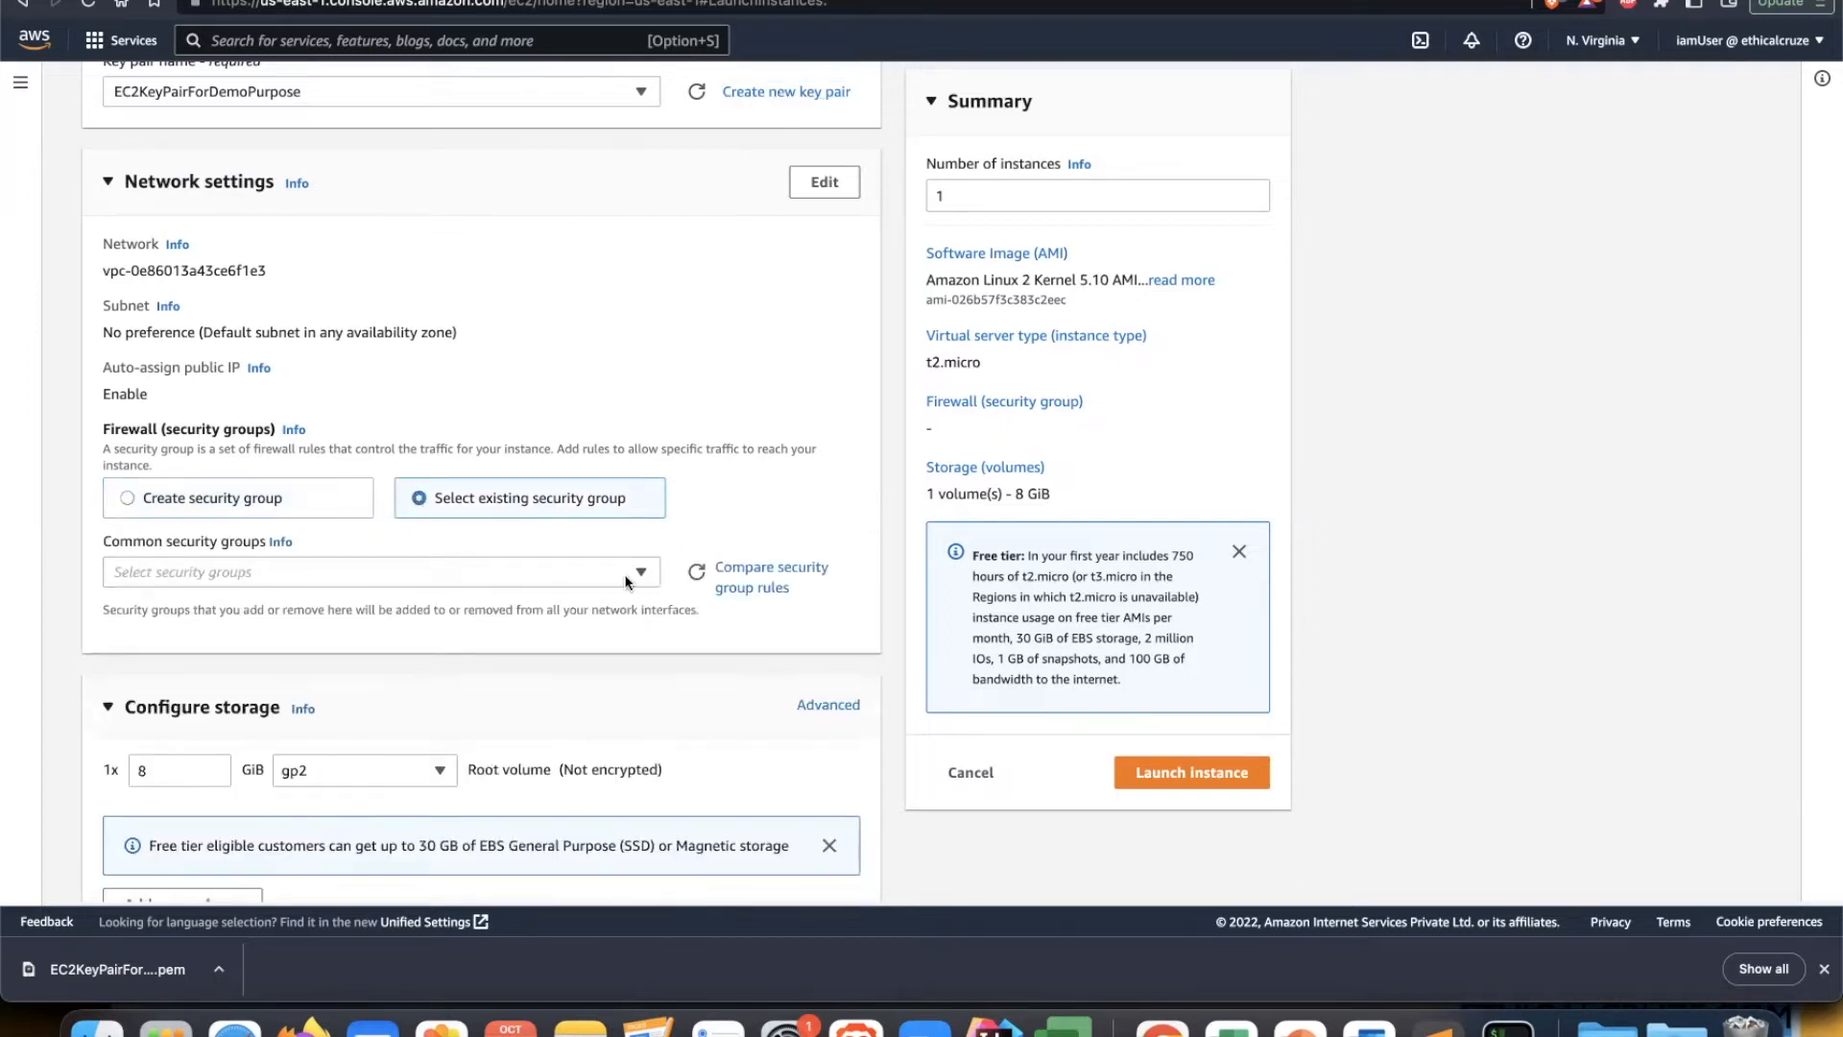
click(641, 573)
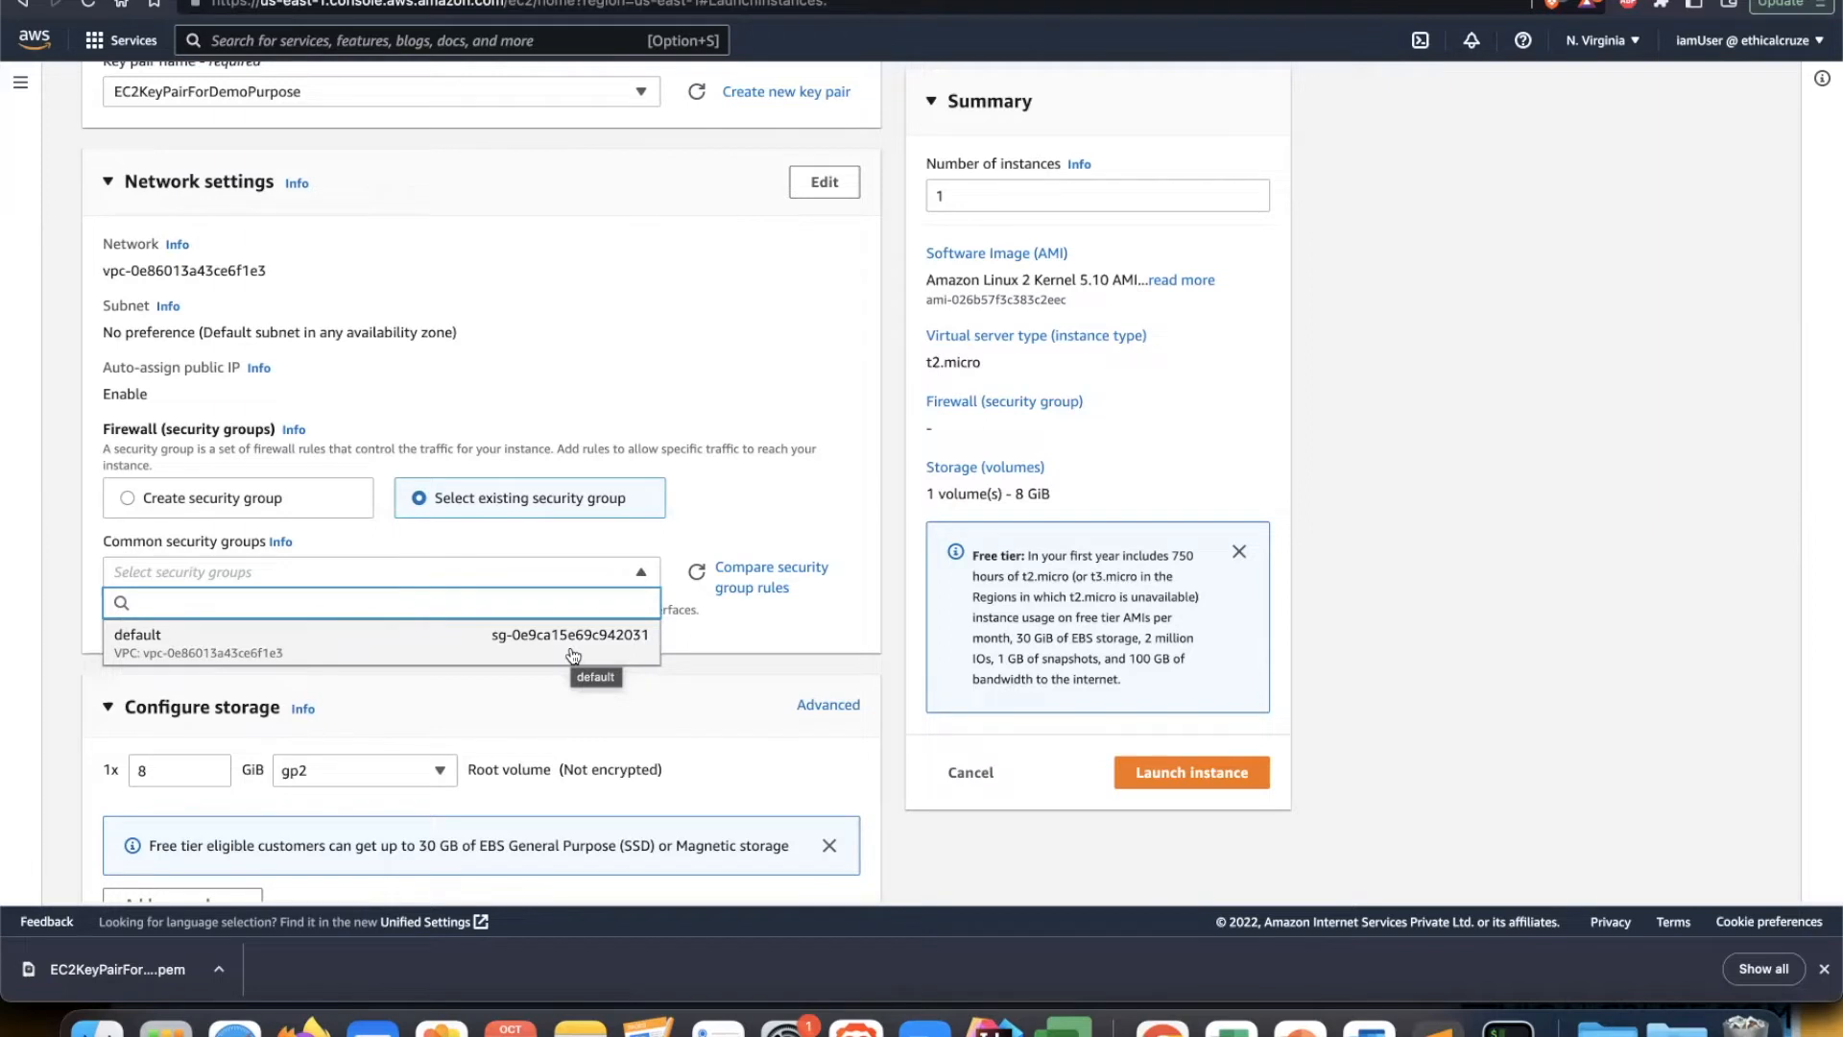
click(179, 498)
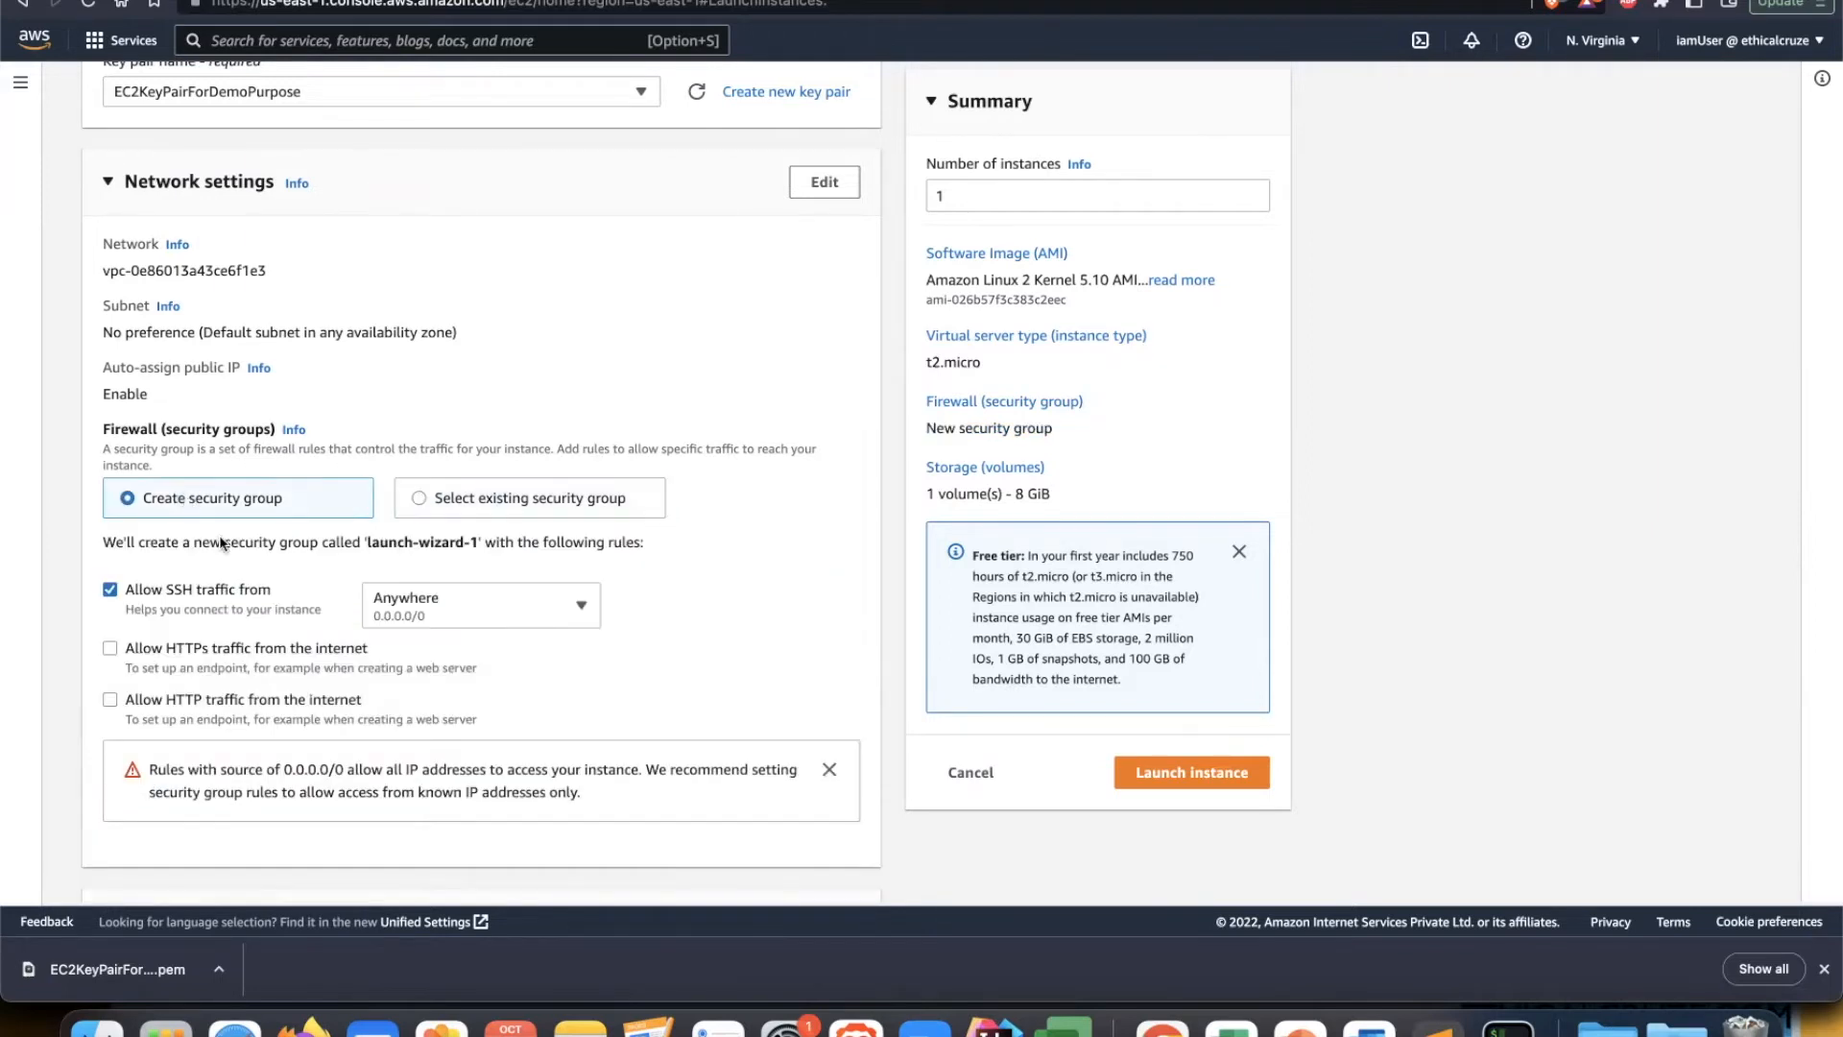
Step: Allow HTTP traffic from the internet in the new security group, in addition to SSH traffic from anywhere
scroll(224, 549, down, 1)
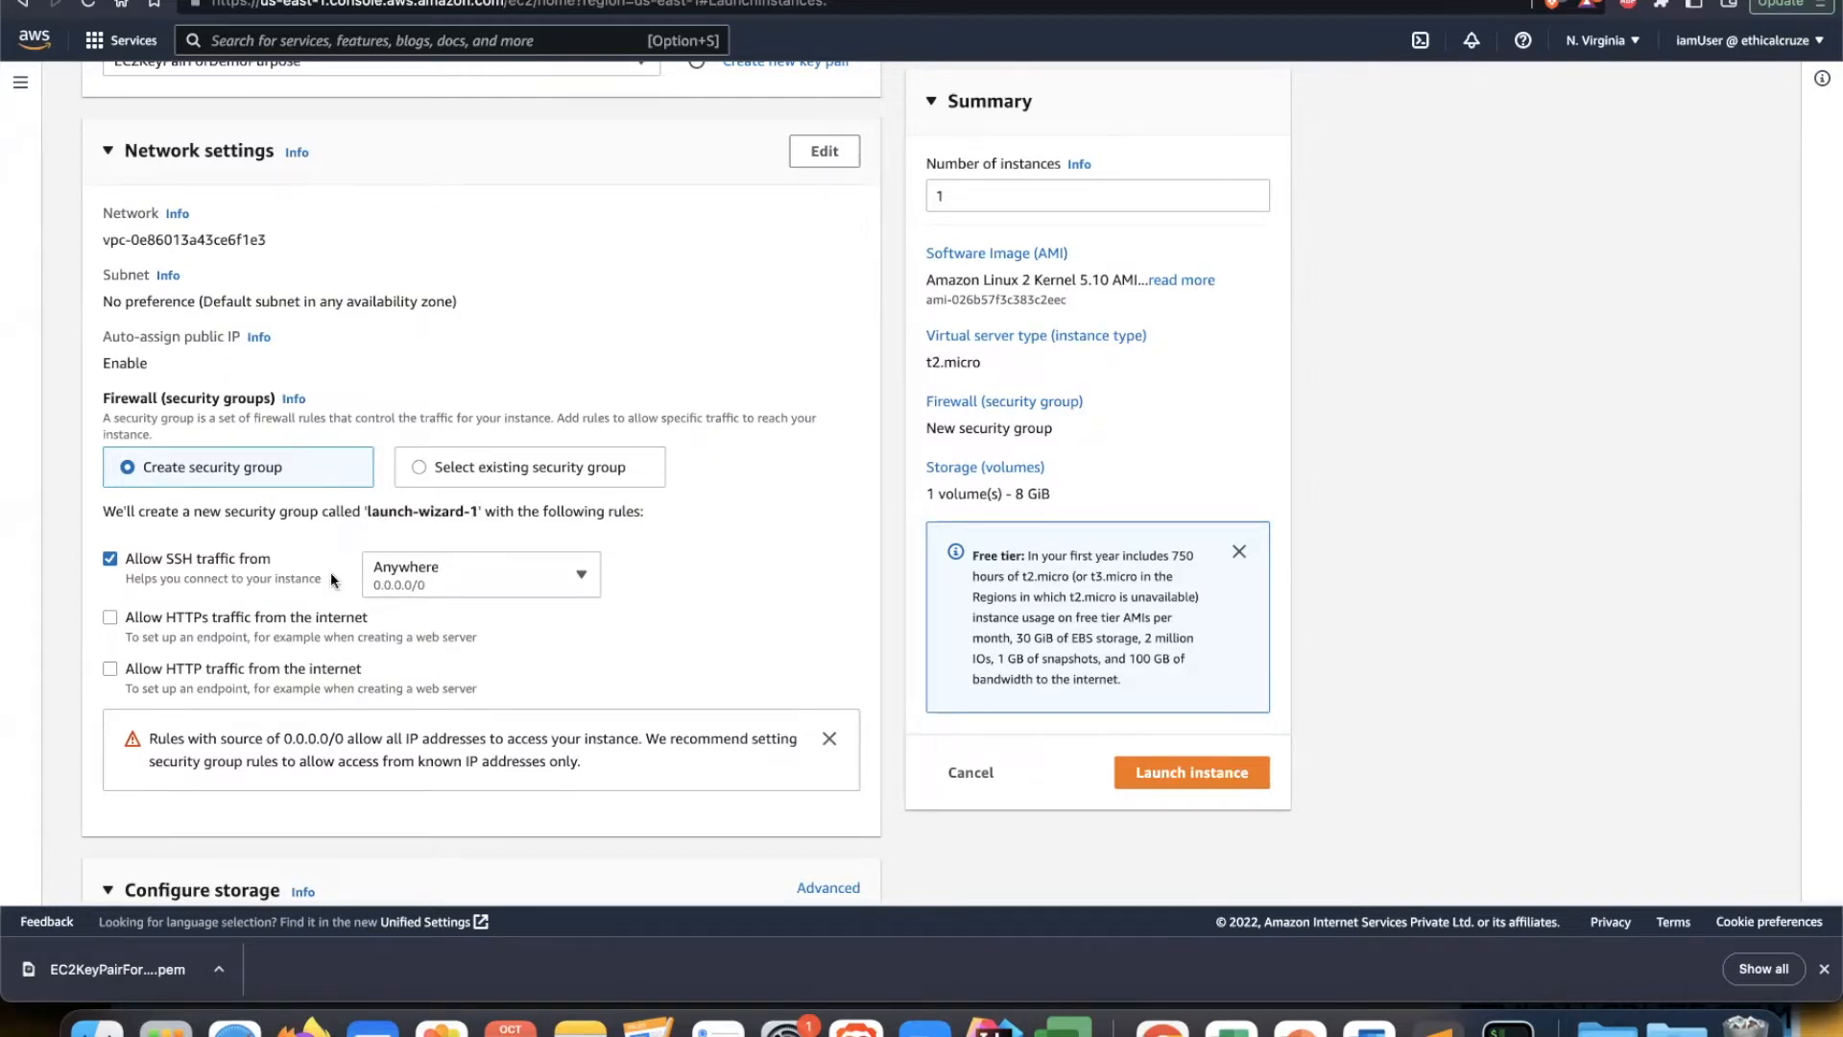
scroll(330, 573, down, 1)
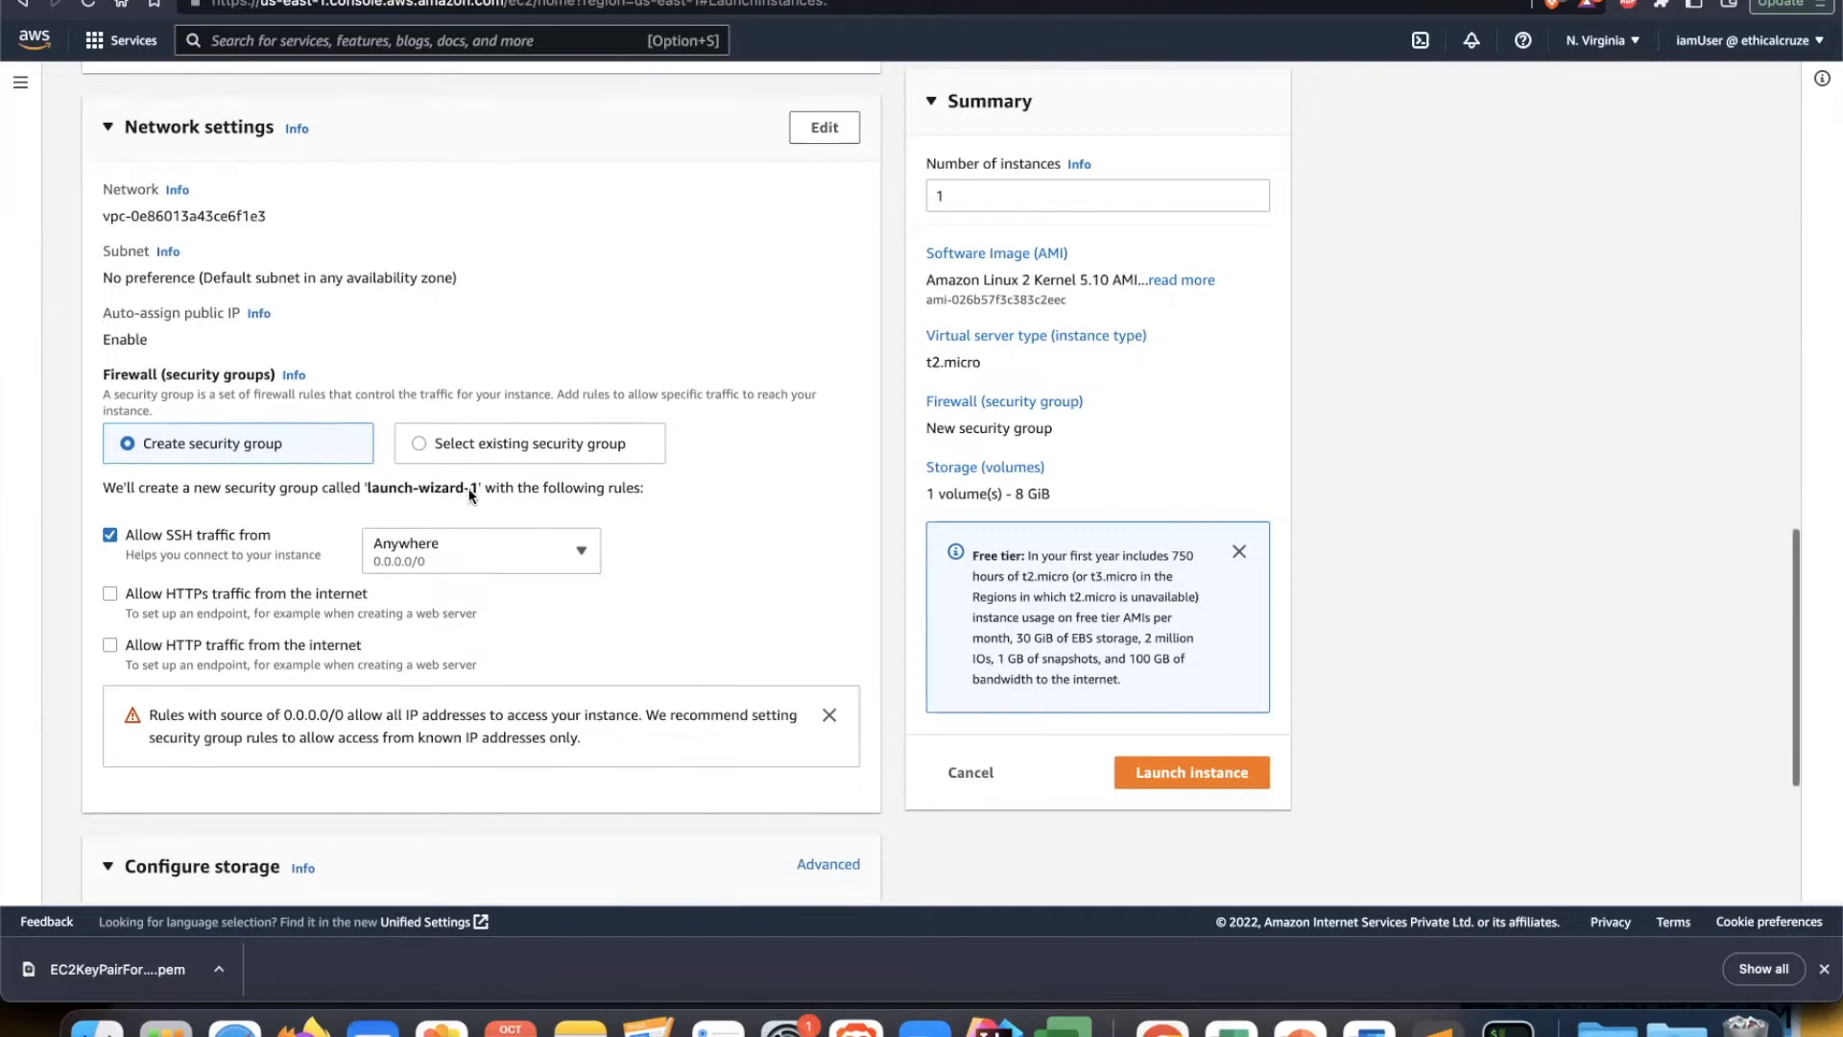
scroll(384, 485, down, 2)
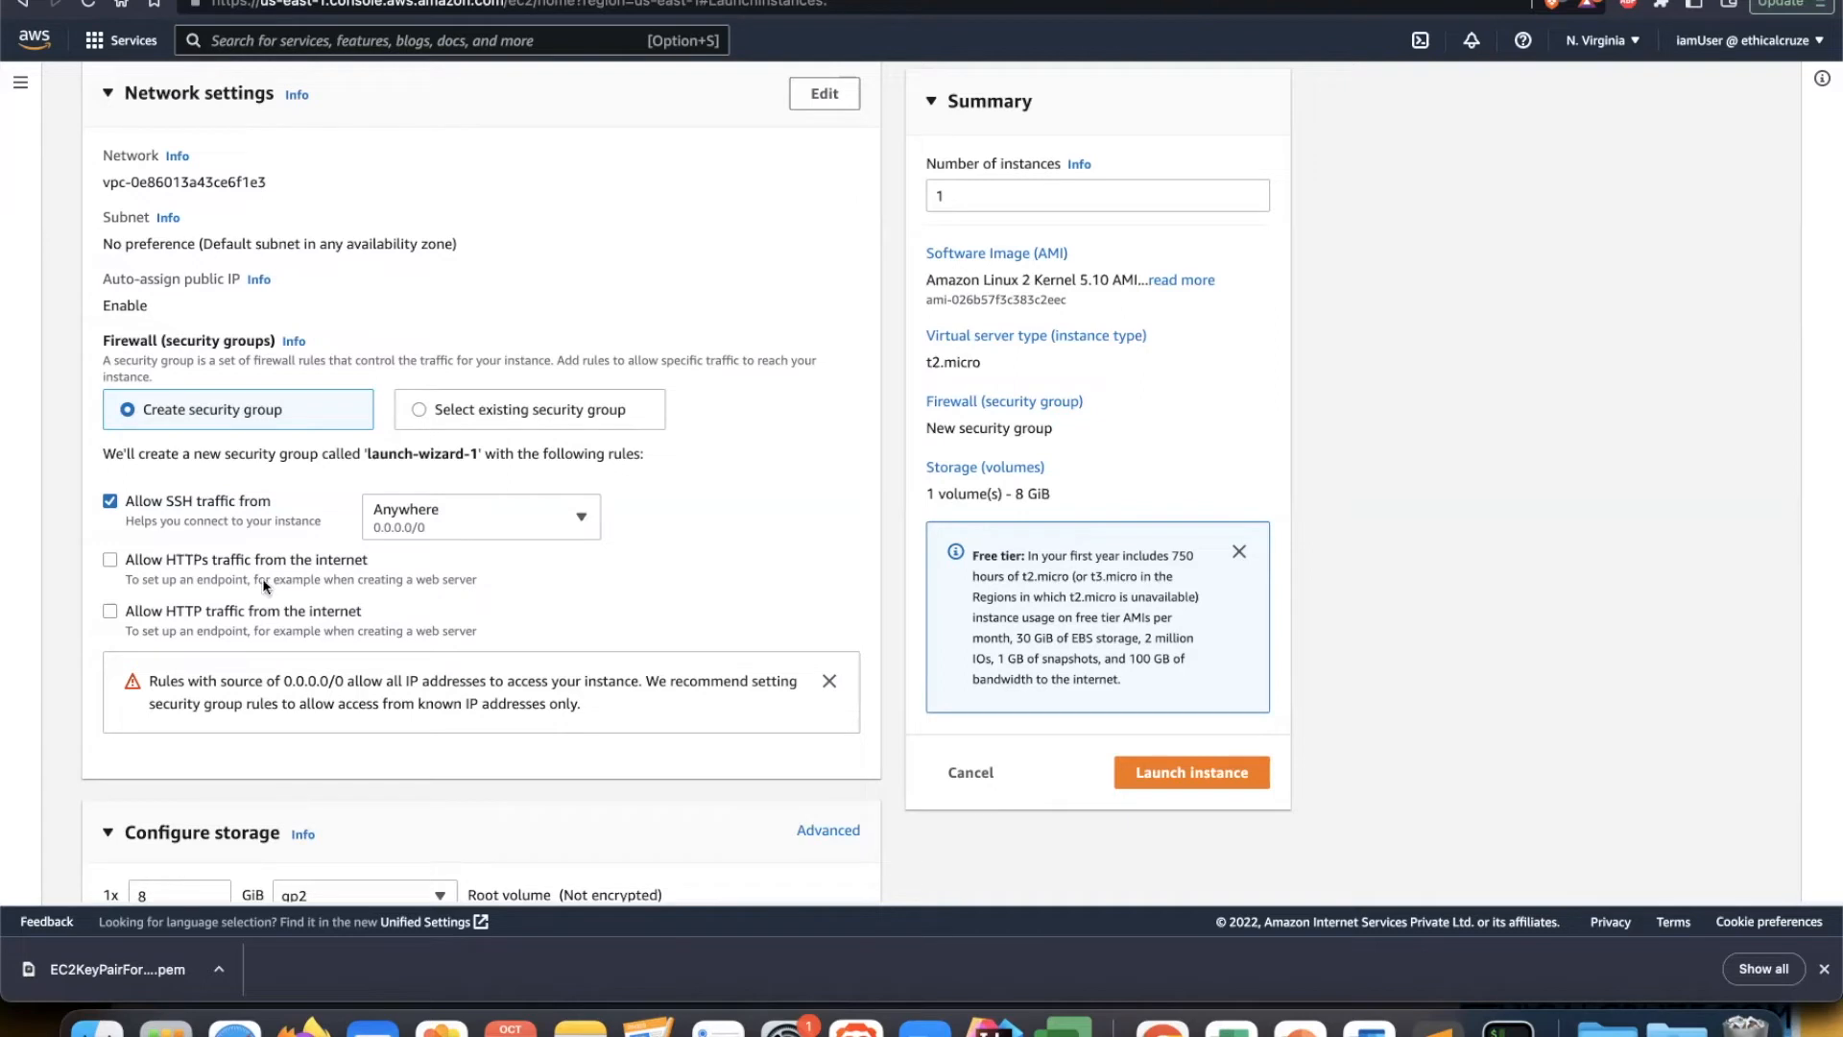
click(108, 614)
scroll(237, 682, down, 1)
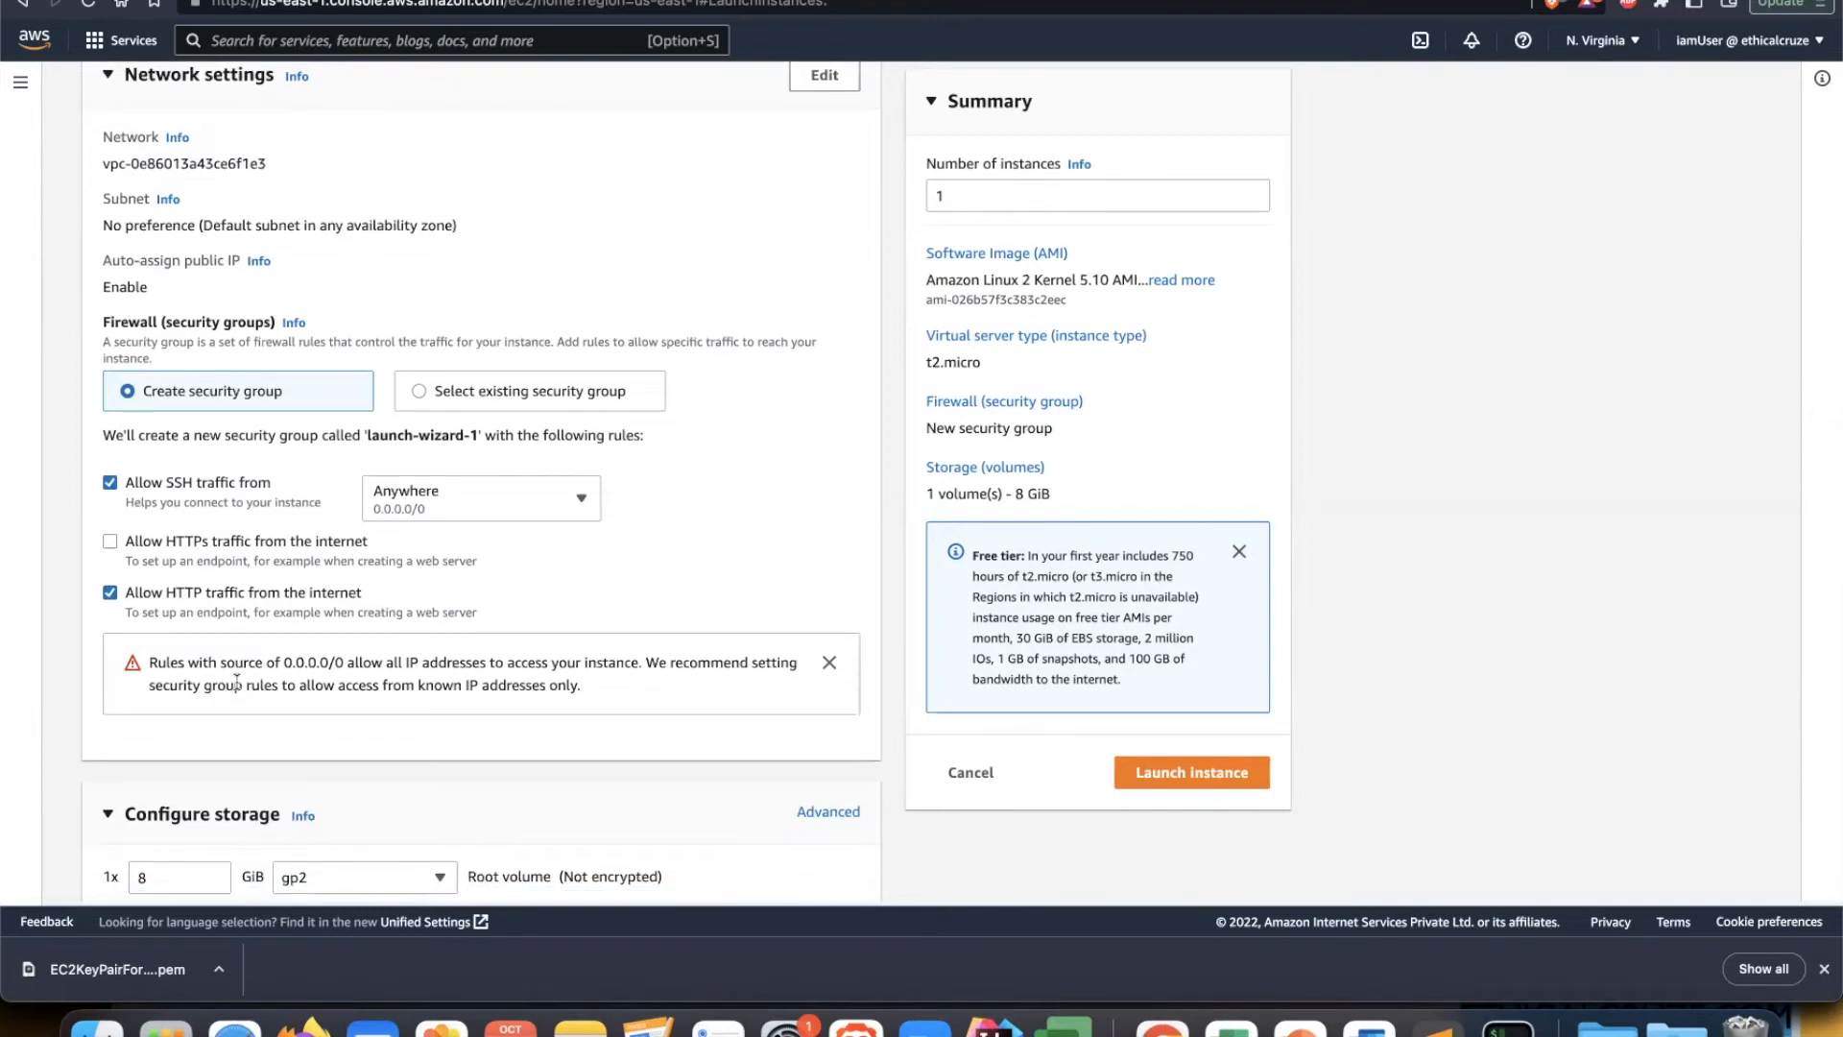
Step: Open the advanced storage configuration and expand the details of Volume 1 (AMI Root)
scroll(236, 683, down, 1)
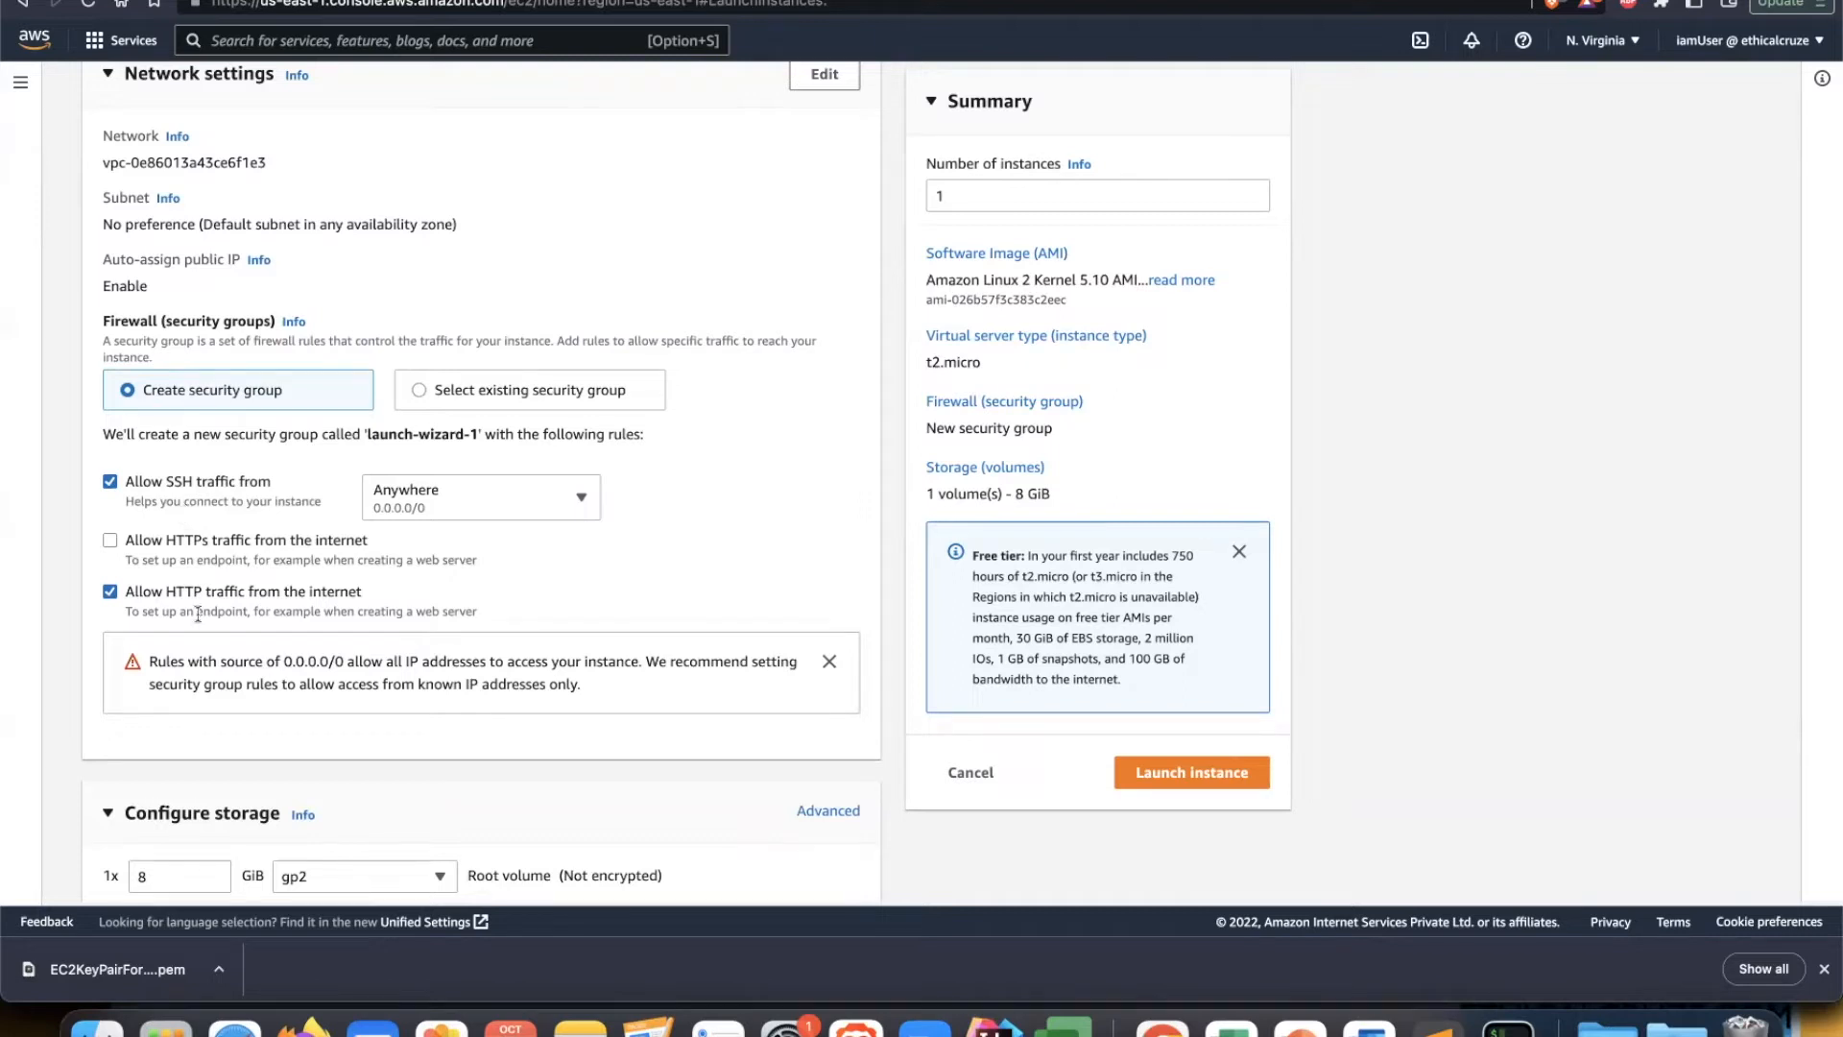
scroll(213, 663, down, 3)
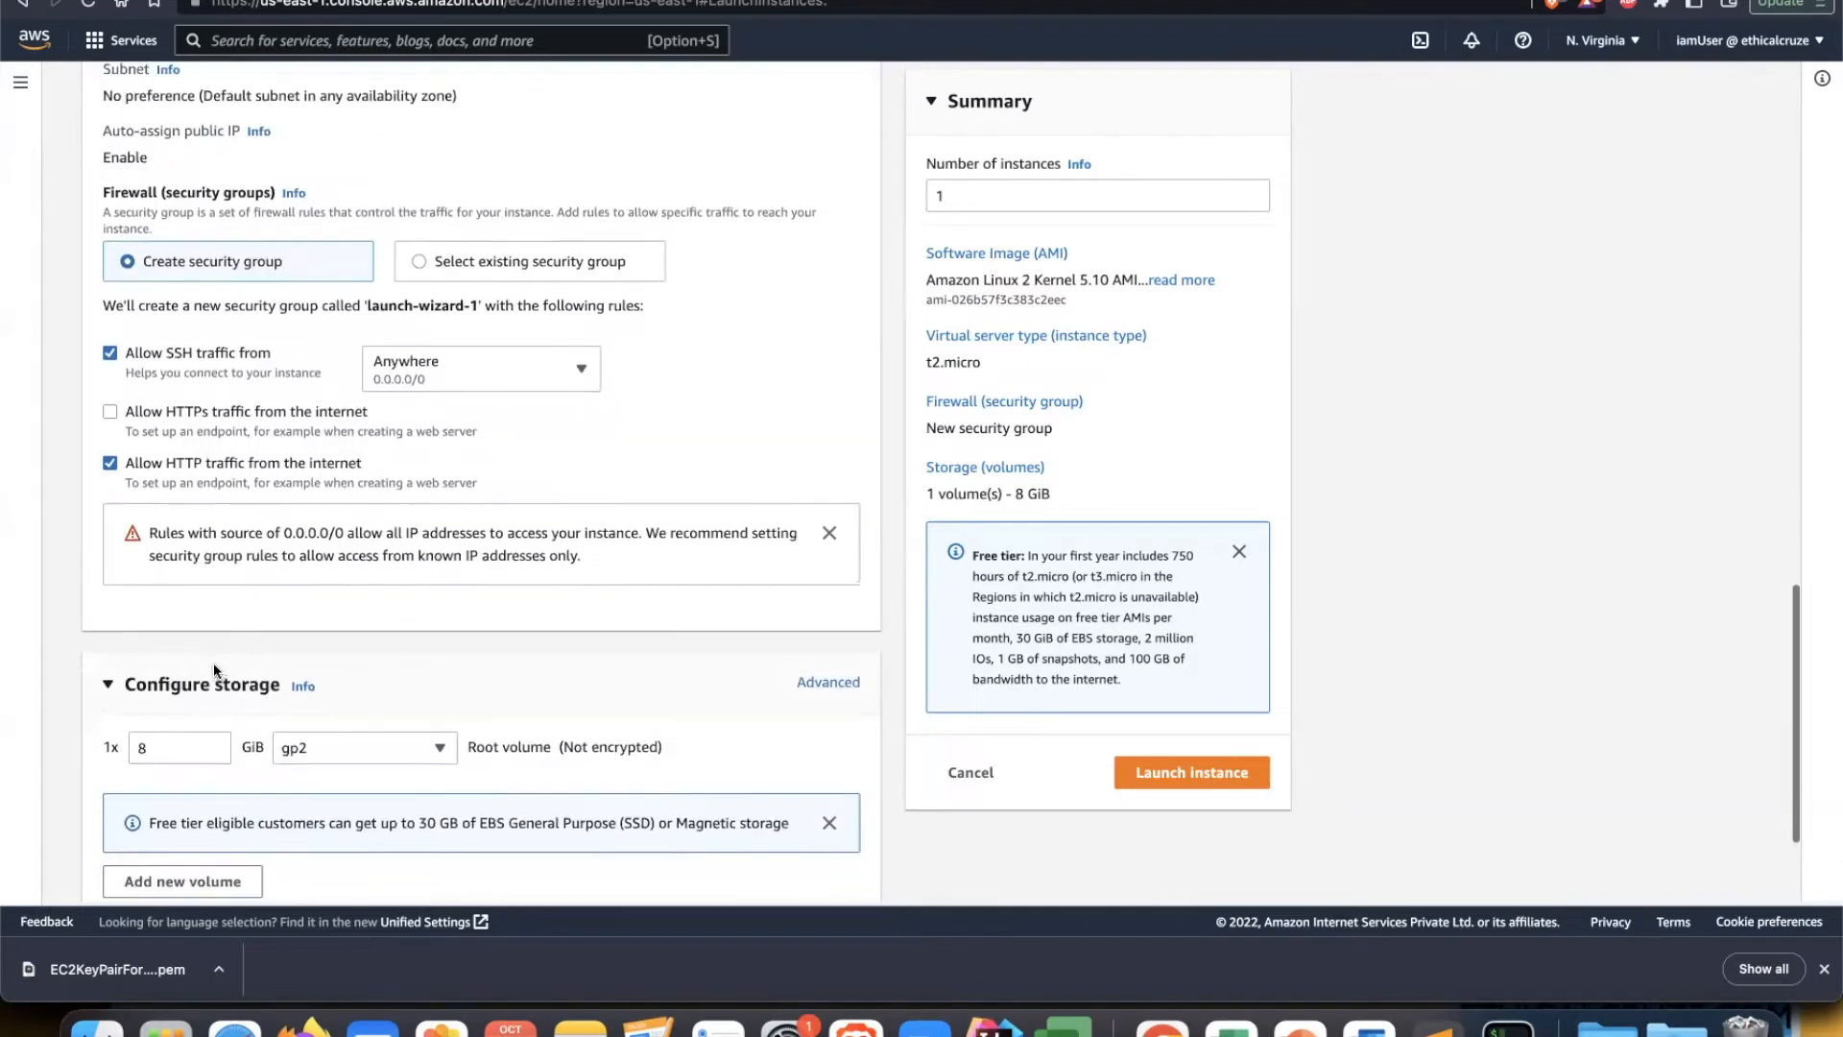
scroll(215, 671, down, 1)
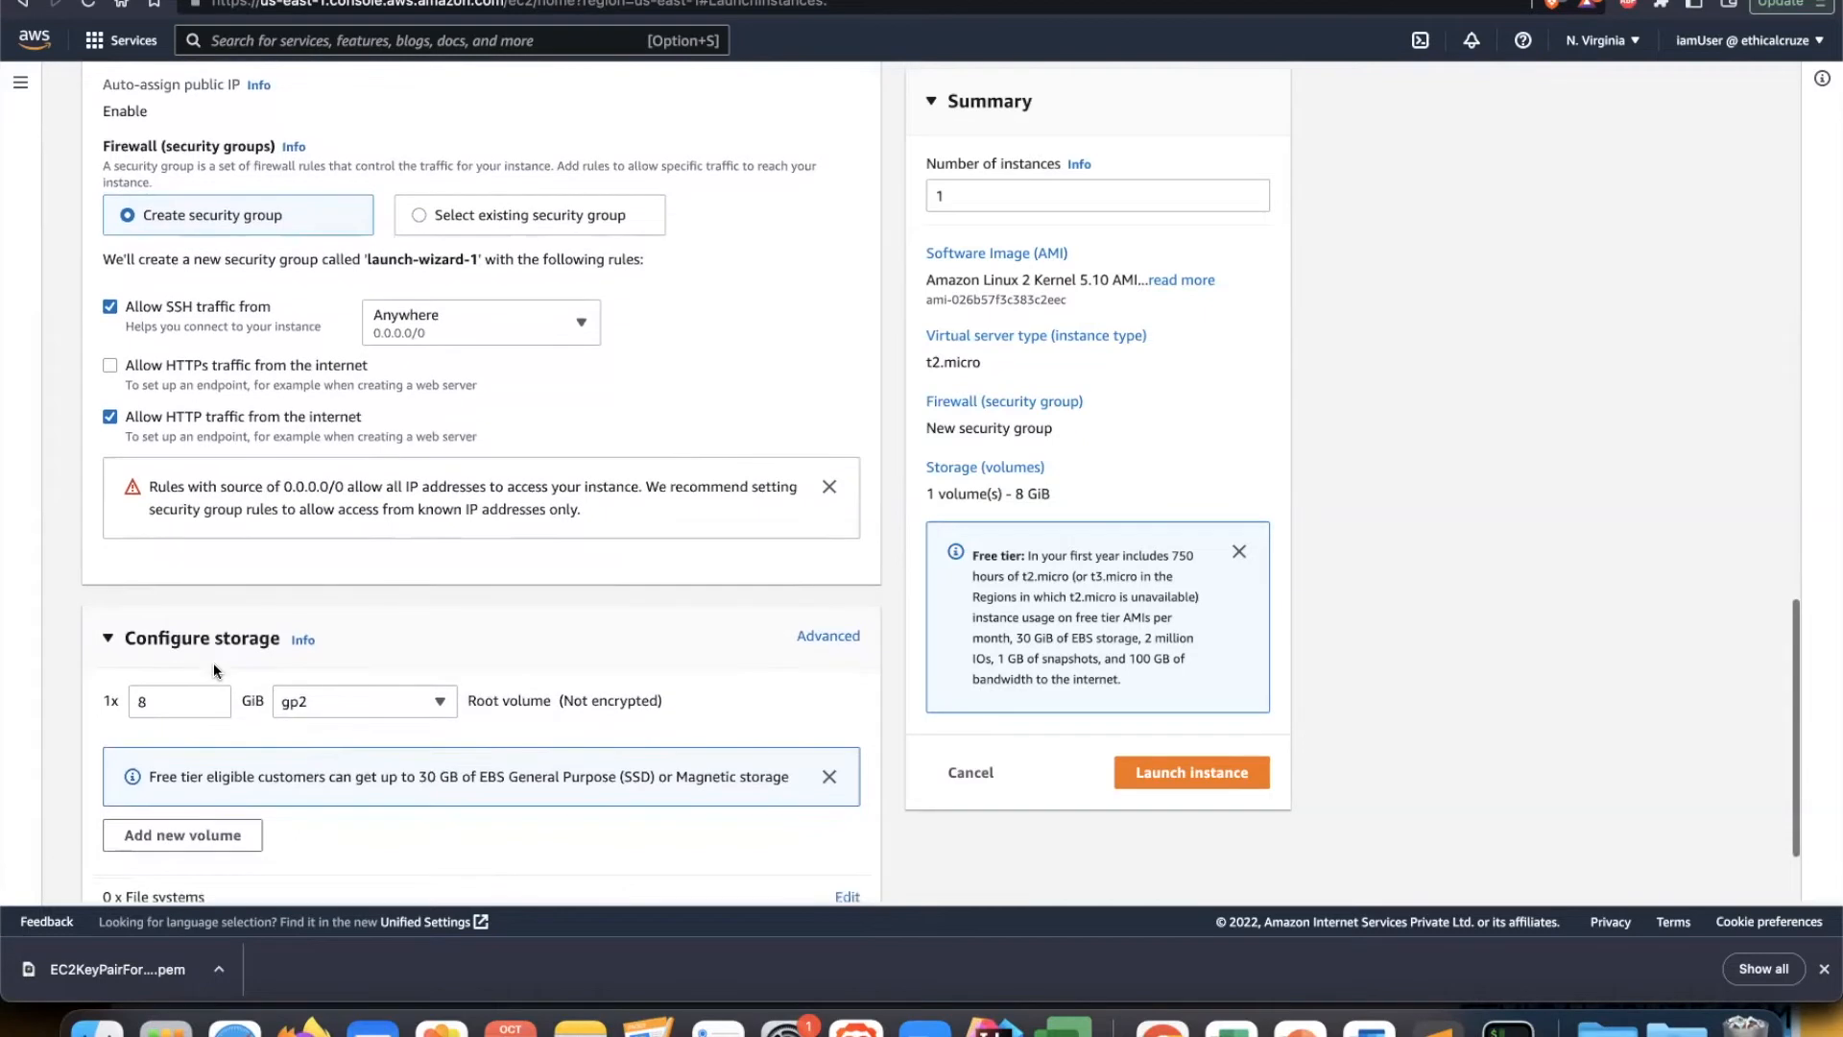
scroll(213, 670, down, 1)
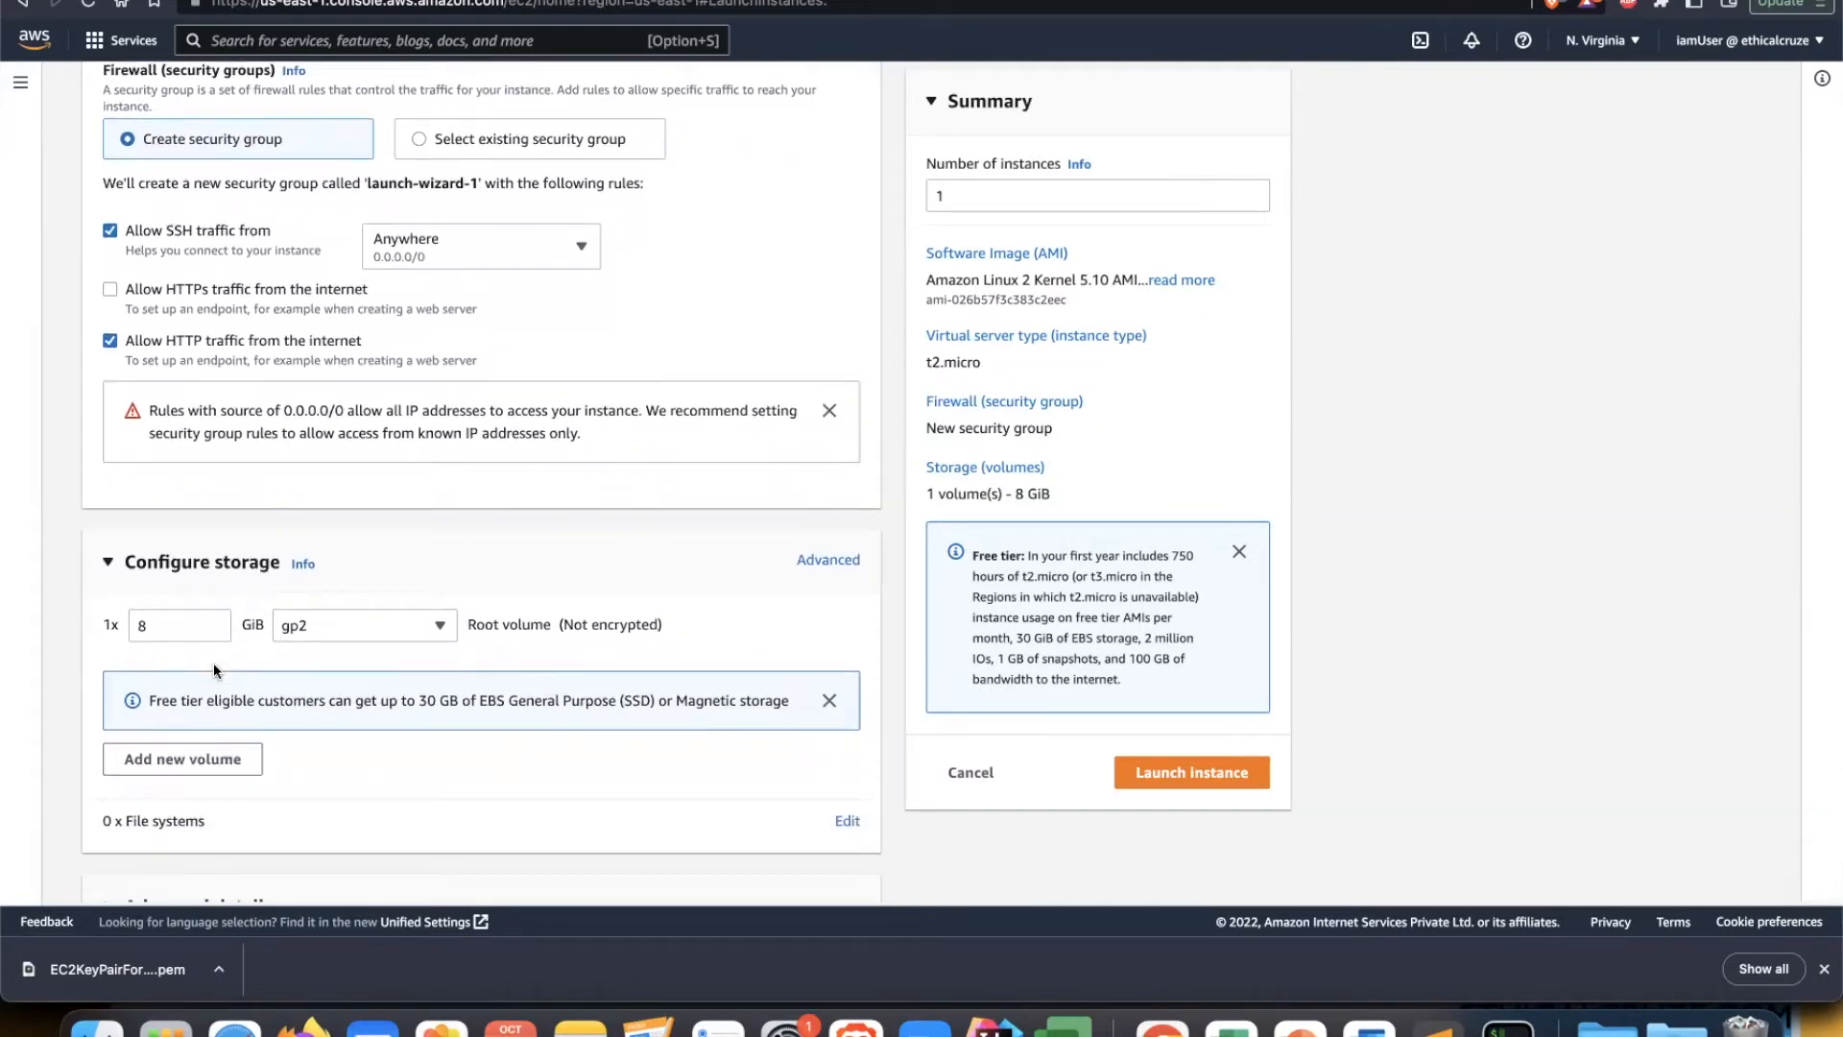
click(809, 560)
scroll(653, 672, down, 3)
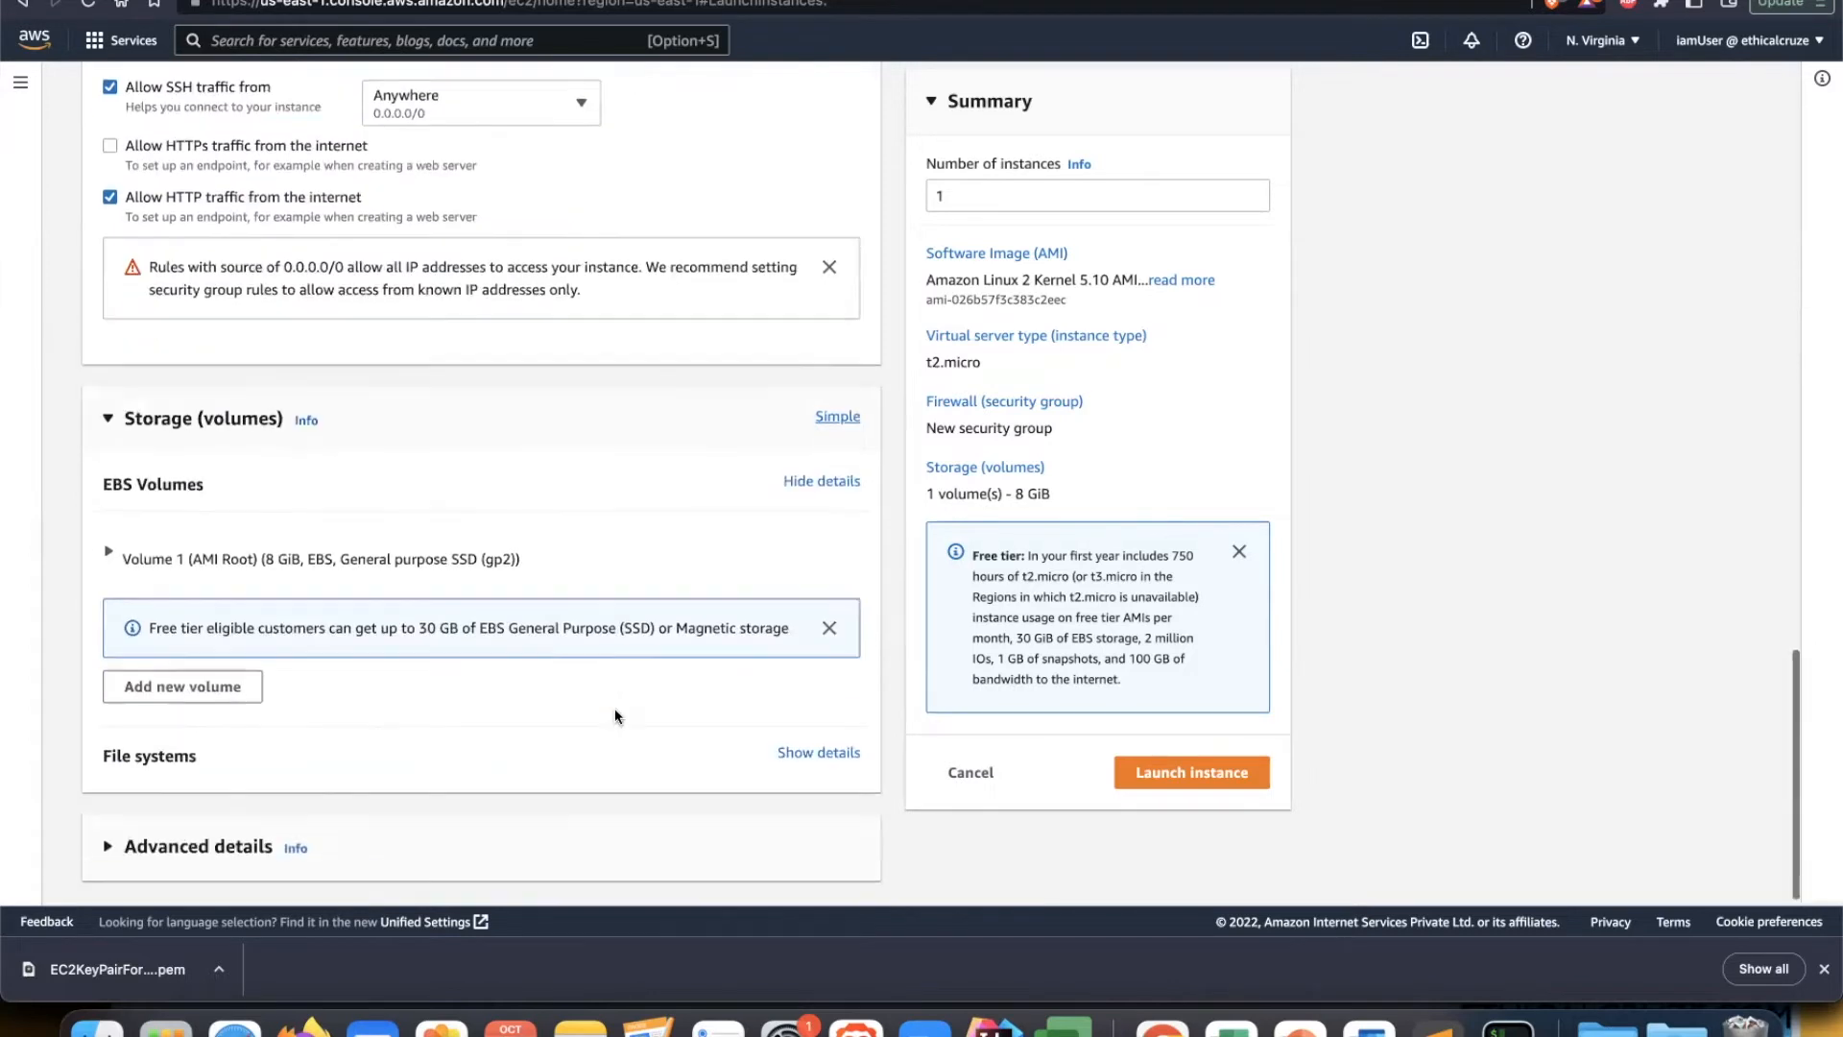
click(109, 552)
scroll(167, 655, down, 3)
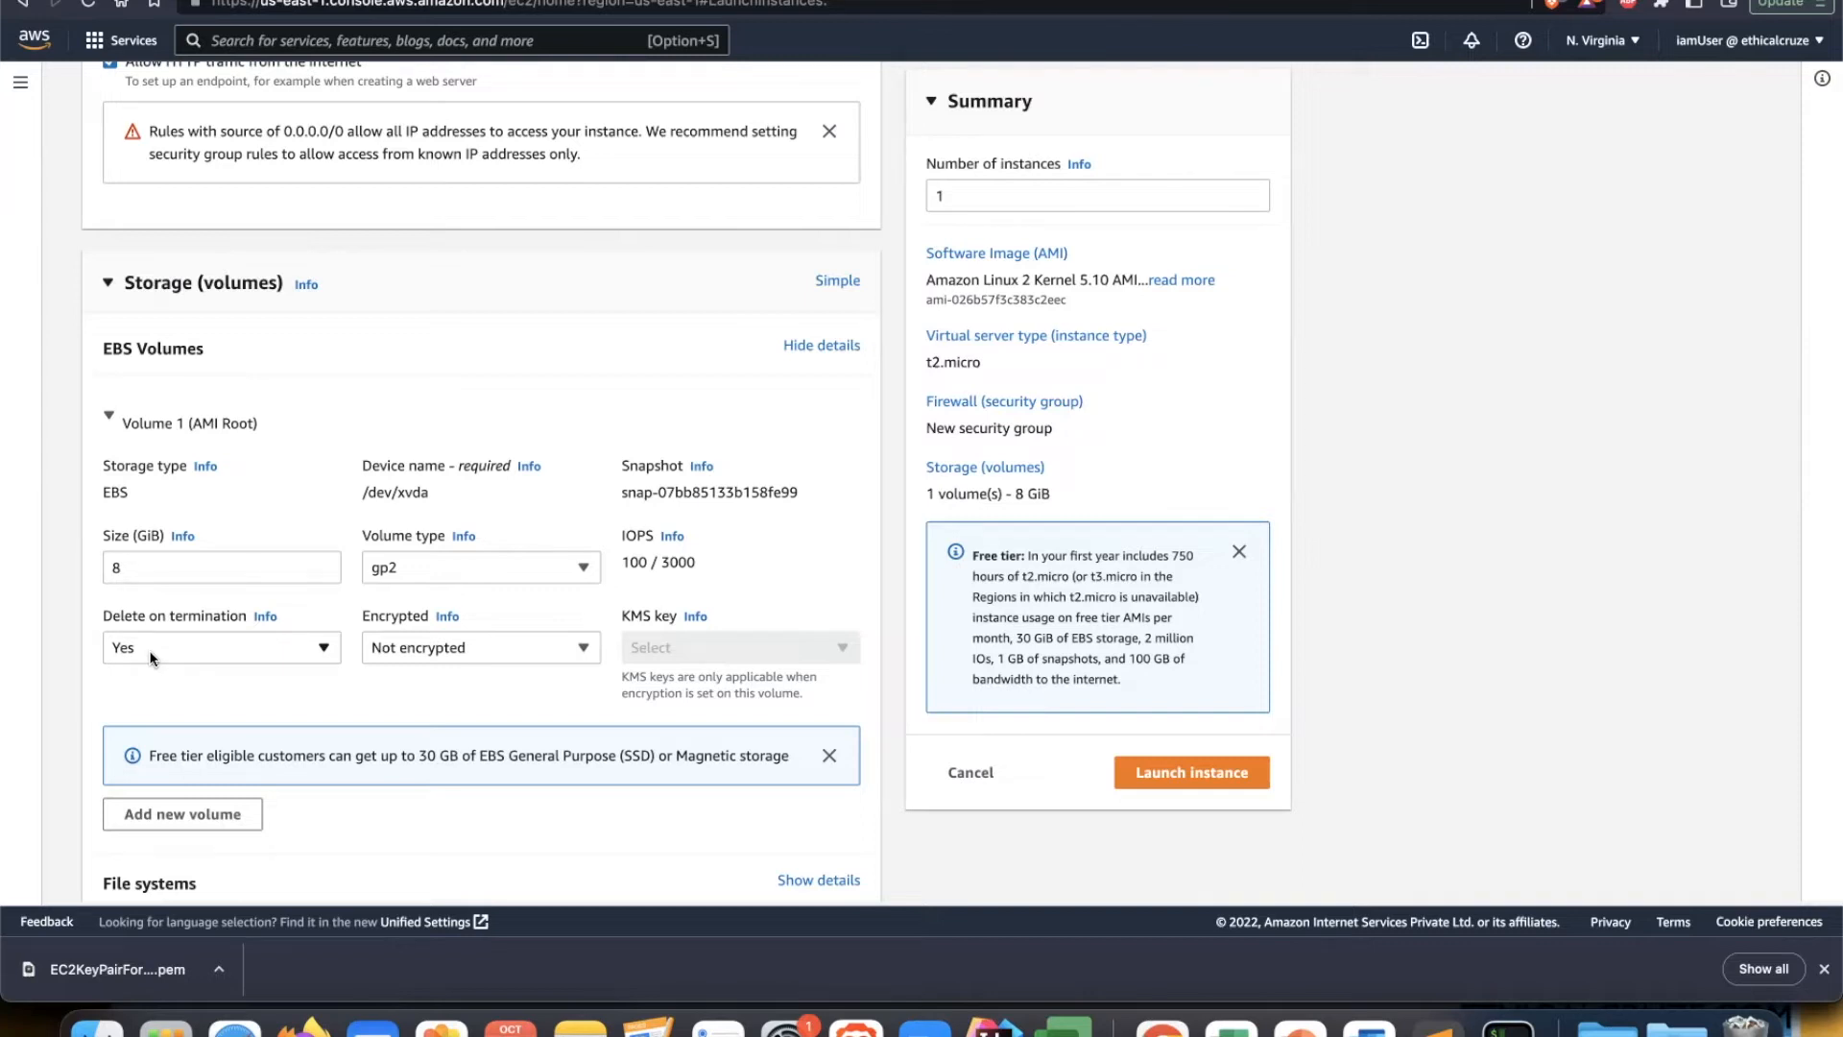
Step: Examine the root EBS volume's Delete on termination options, keeping Yes, and return to the simple storage view
triple_click(162, 331)
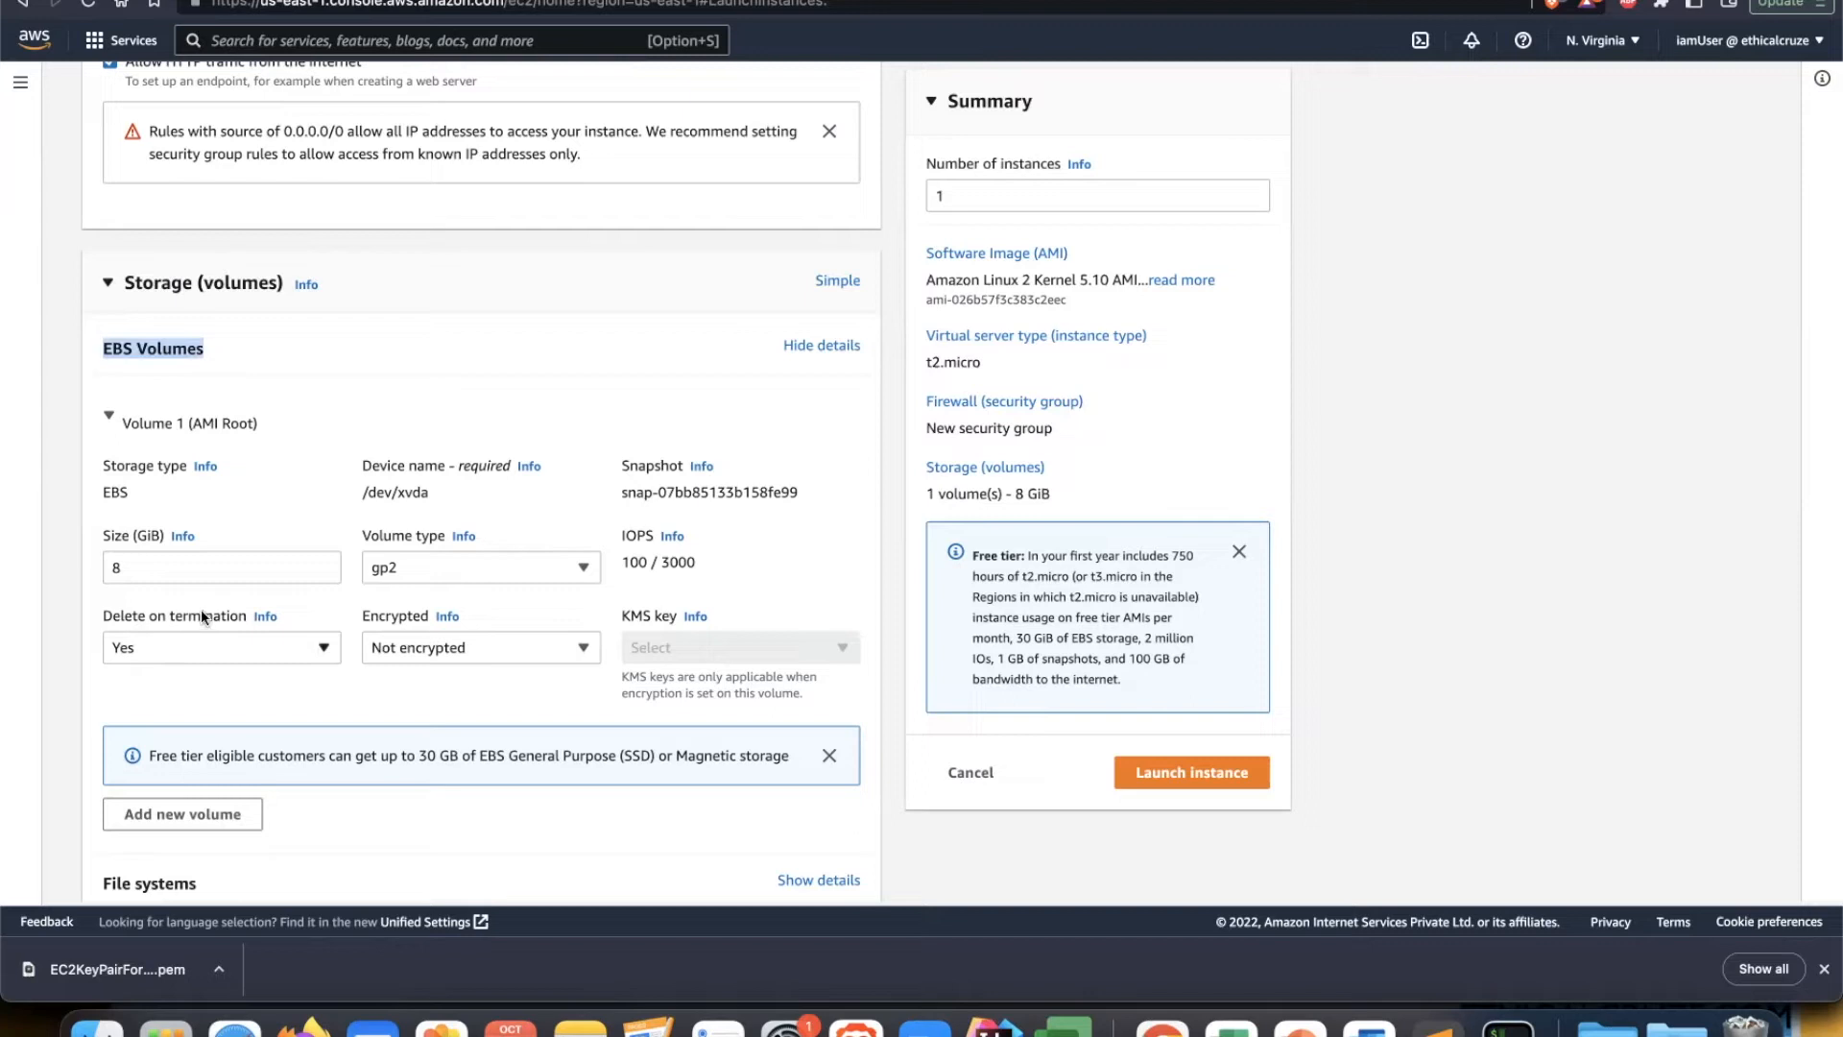
click(160, 647)
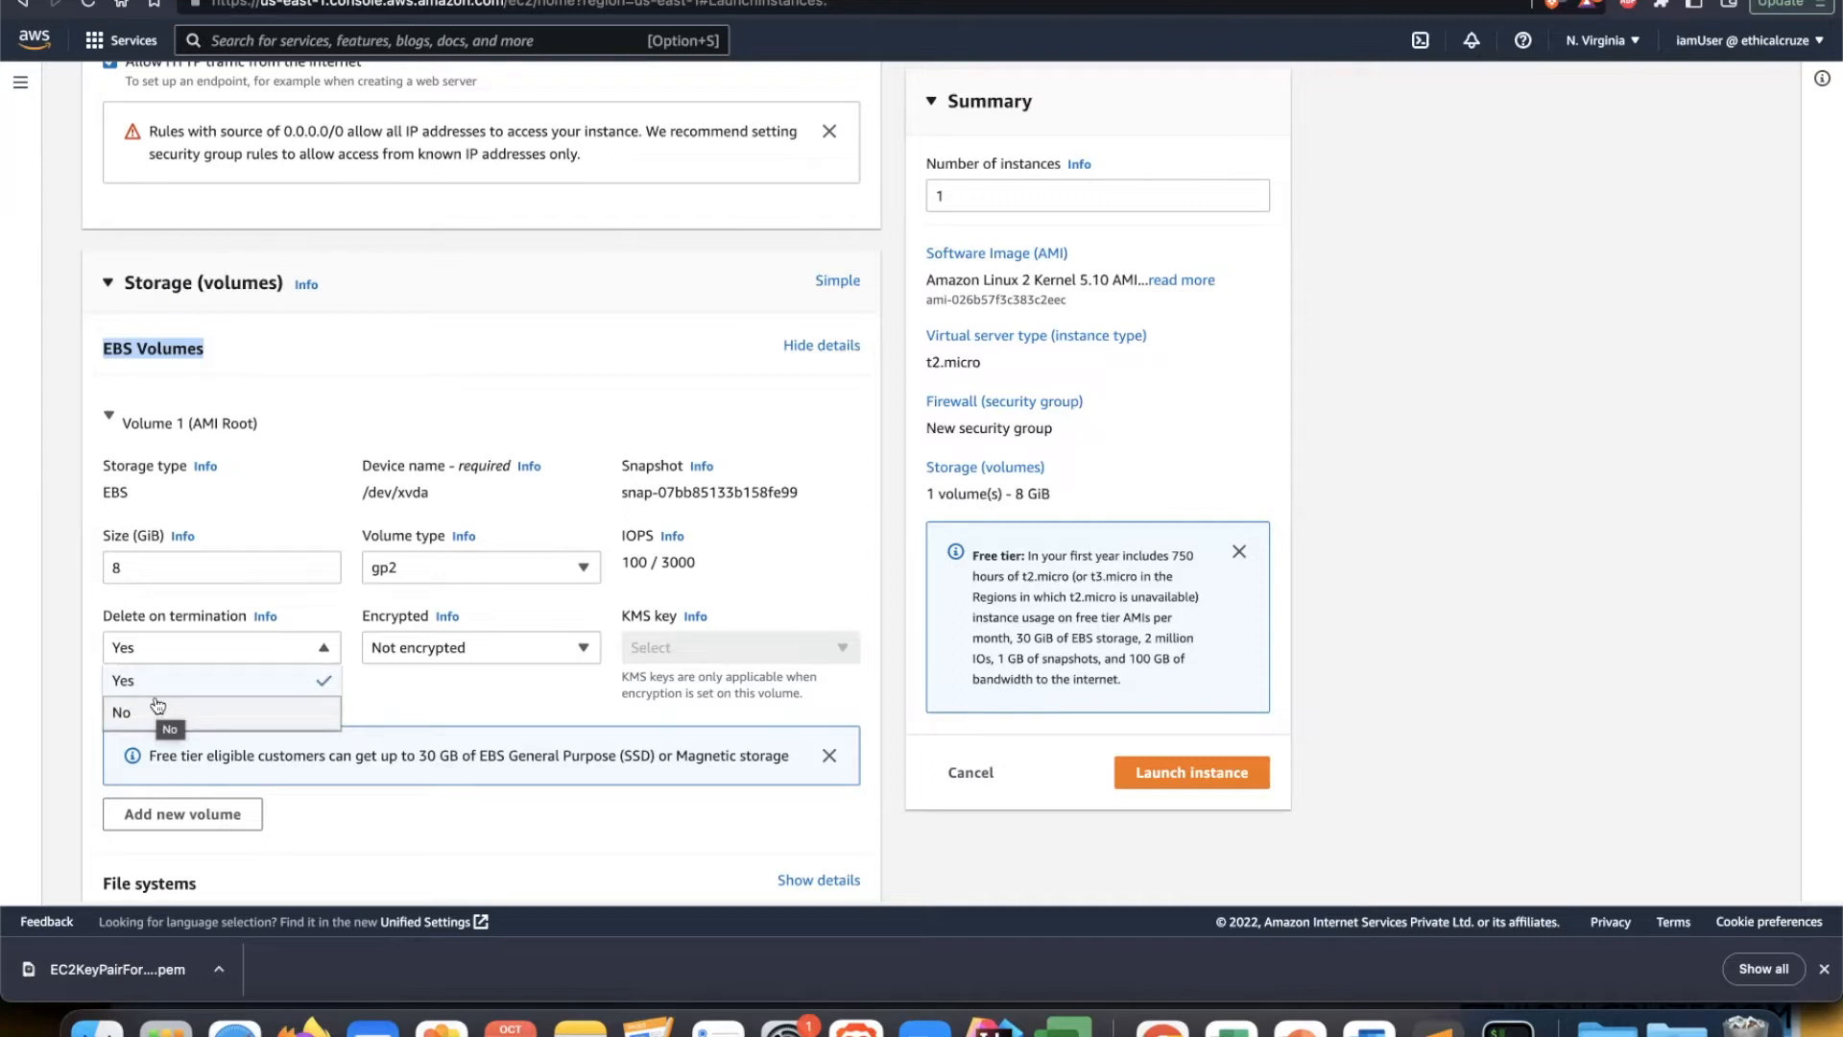
click(203, 352)
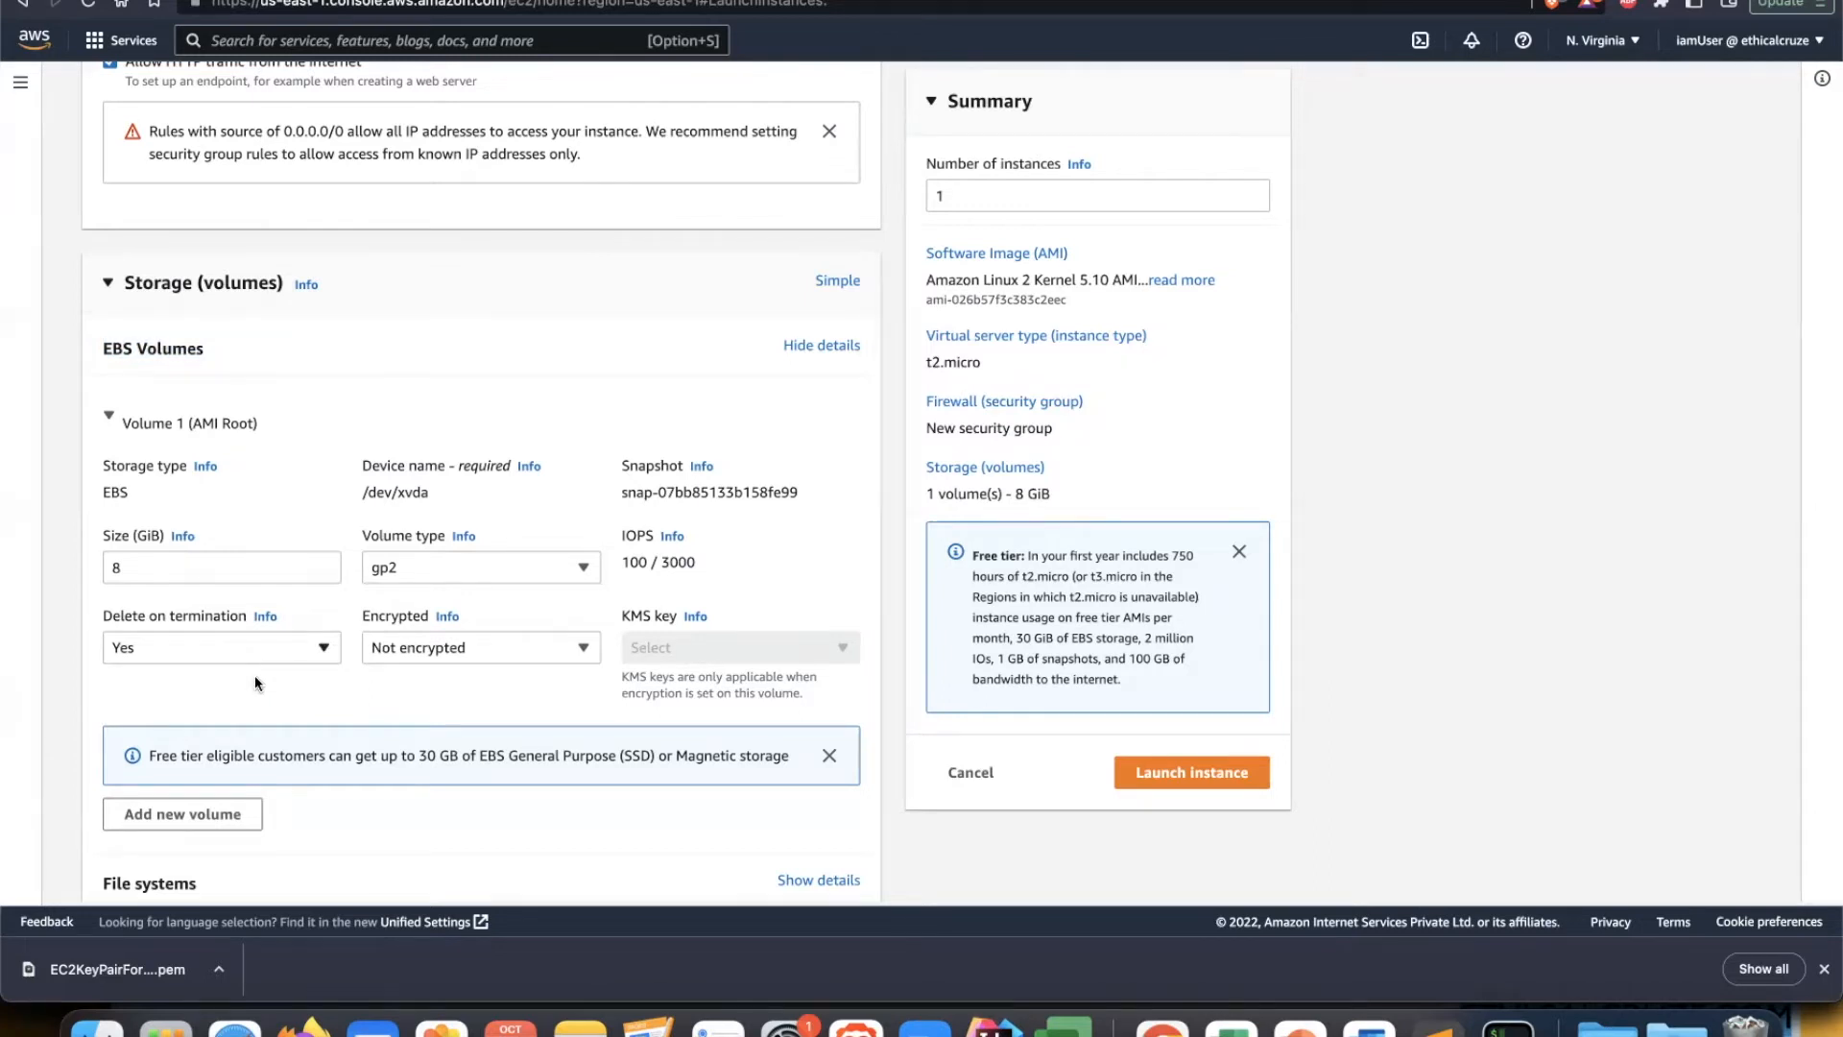
scroll(255, 676, down, 3)
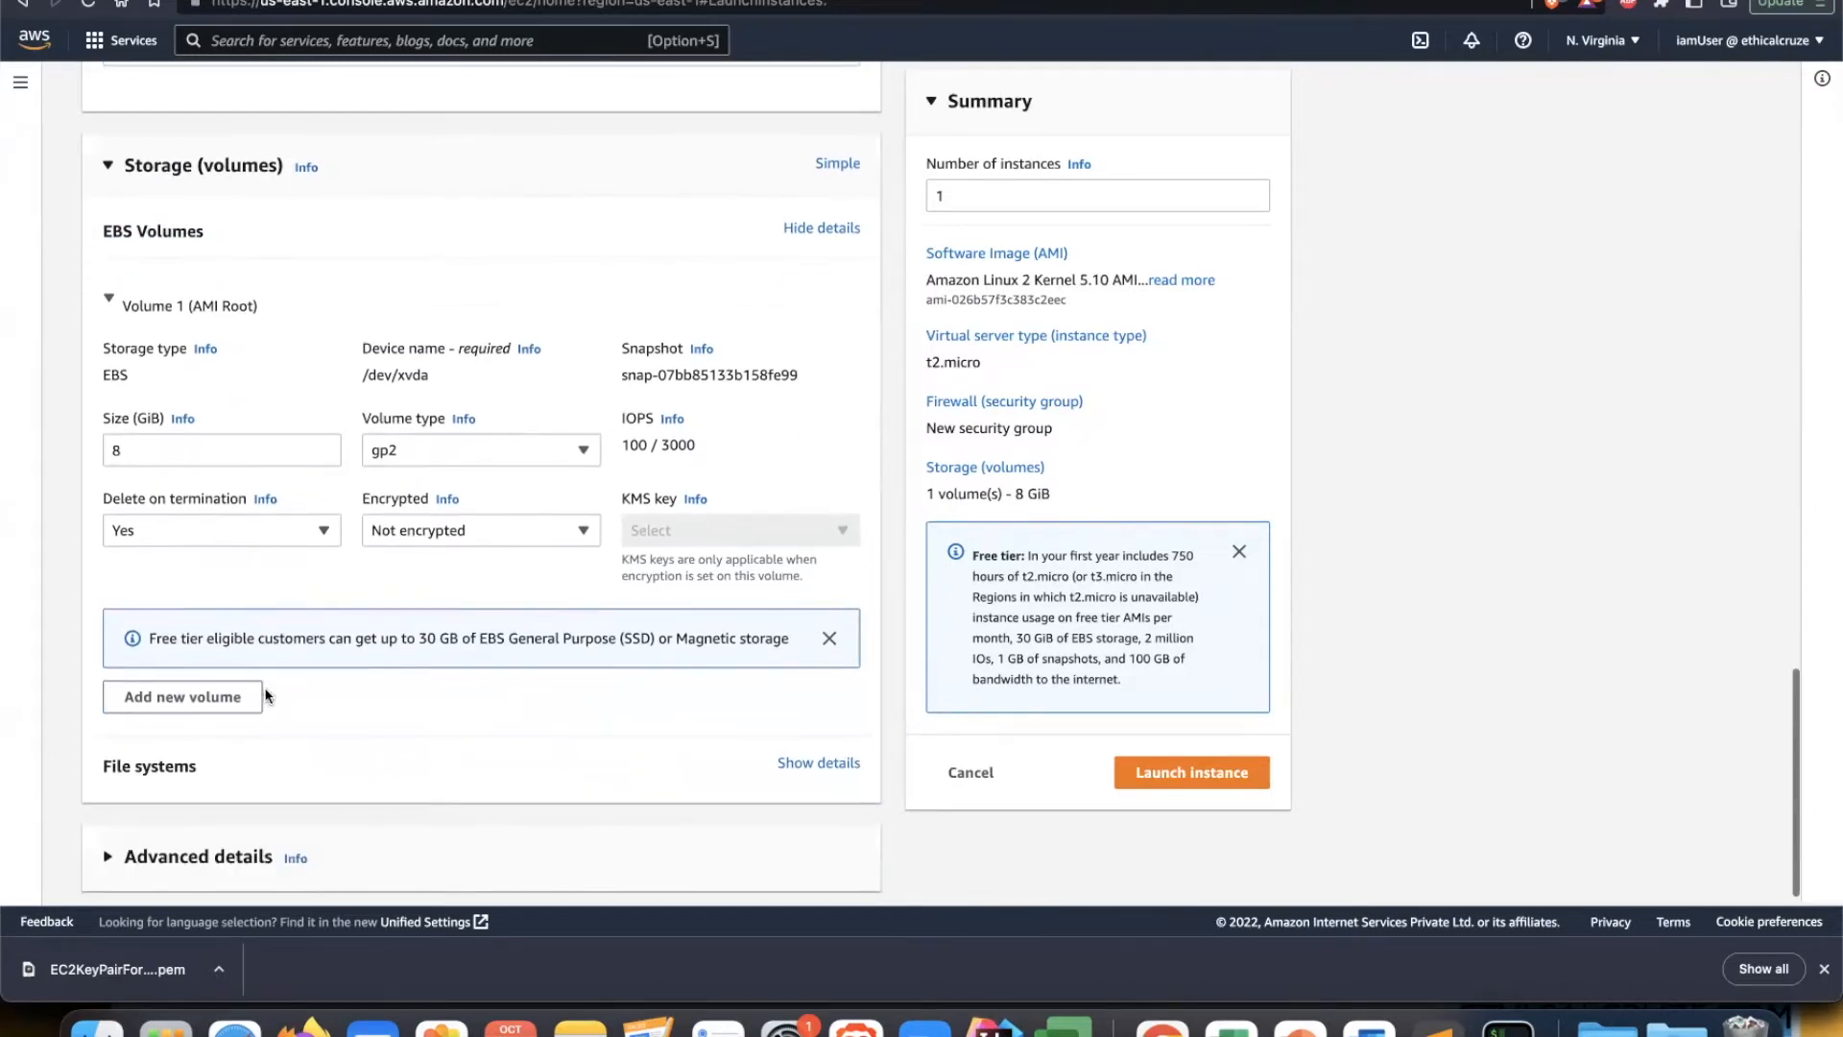
scroll(795, 277, up, 1)
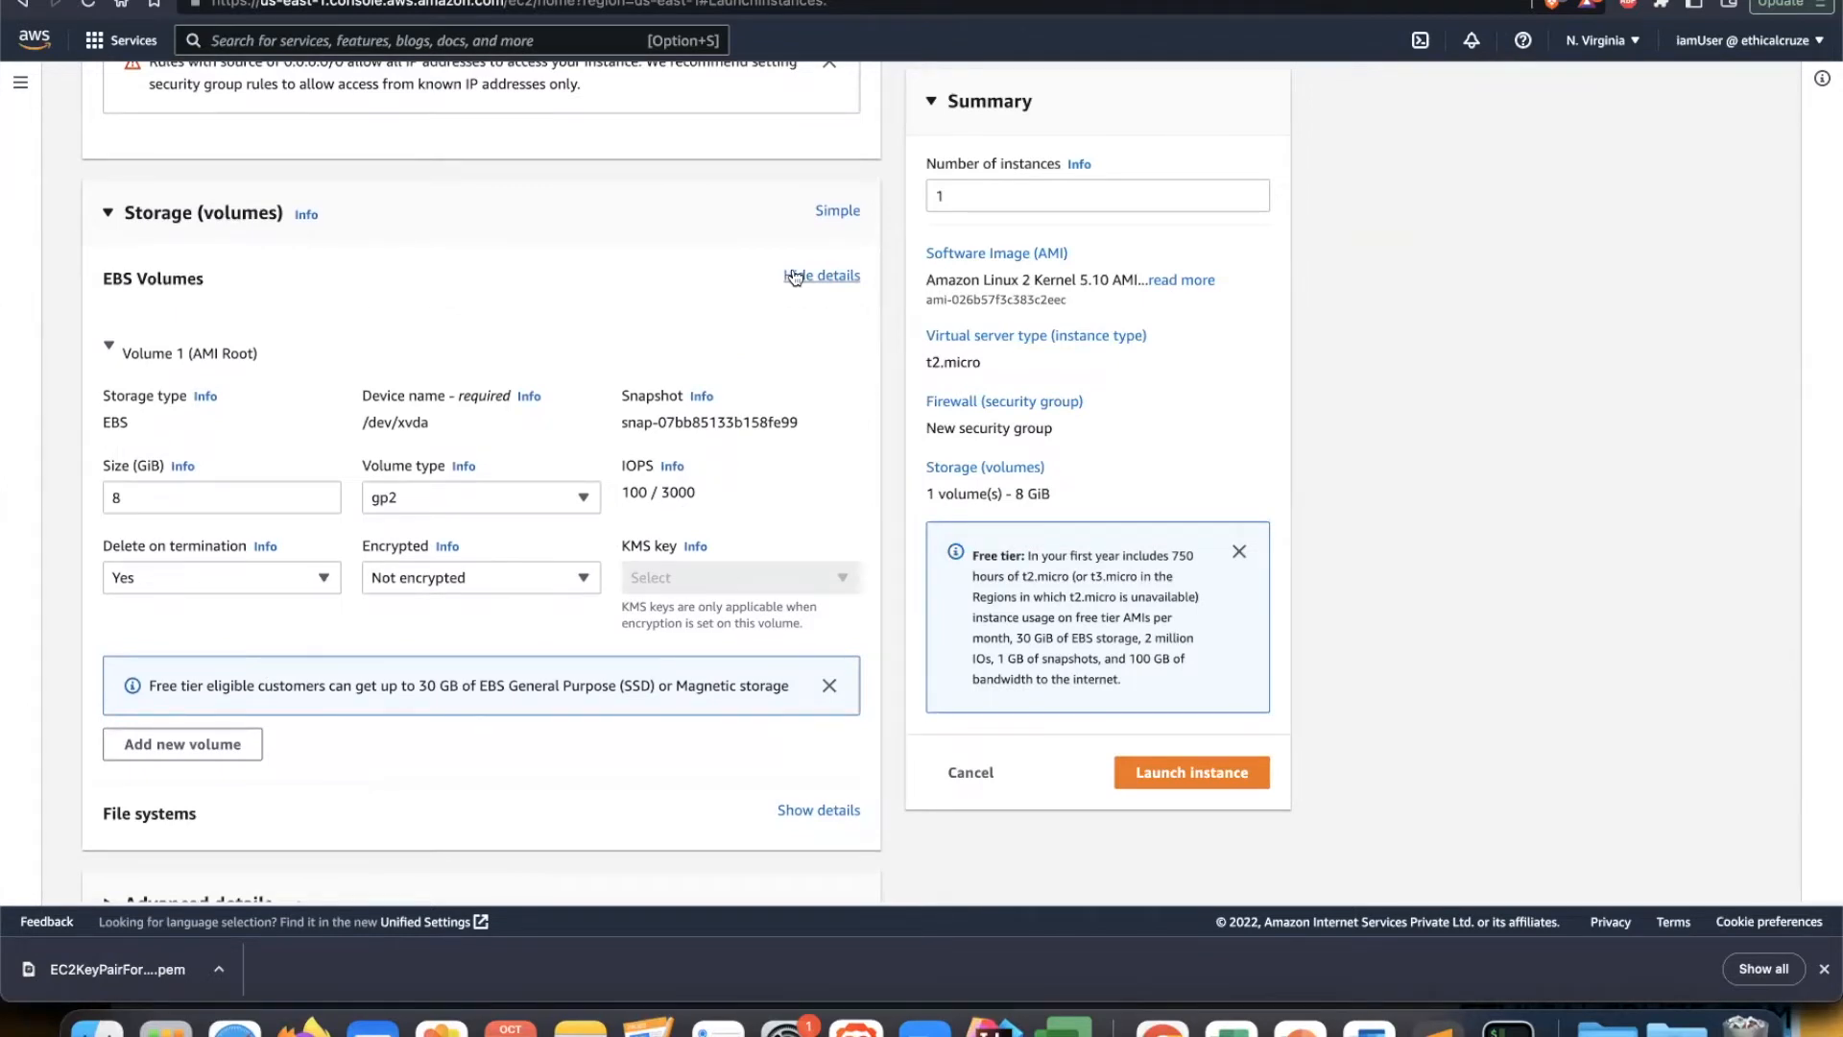
click(843, 215)
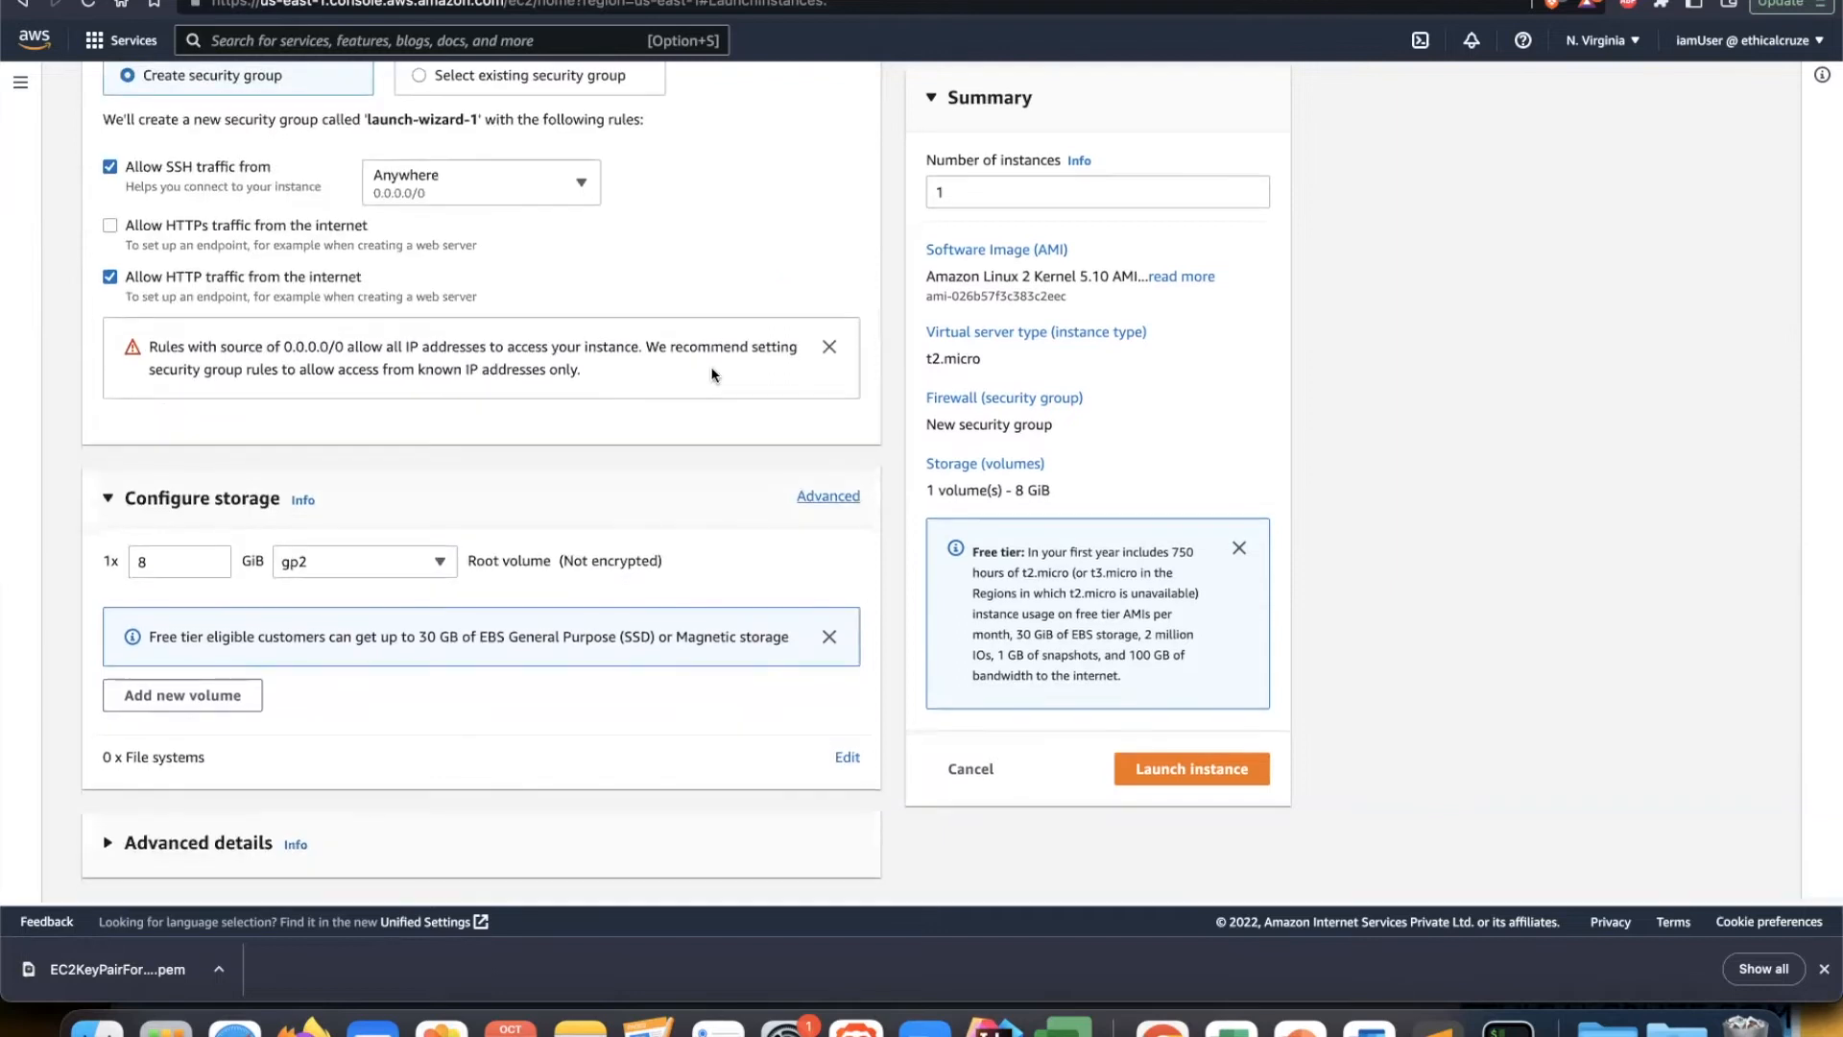
Step: Expand the instance's advanced details and place the cursor in the empty User data field
click(106, 848)
scroll(361, 832, down, 15)
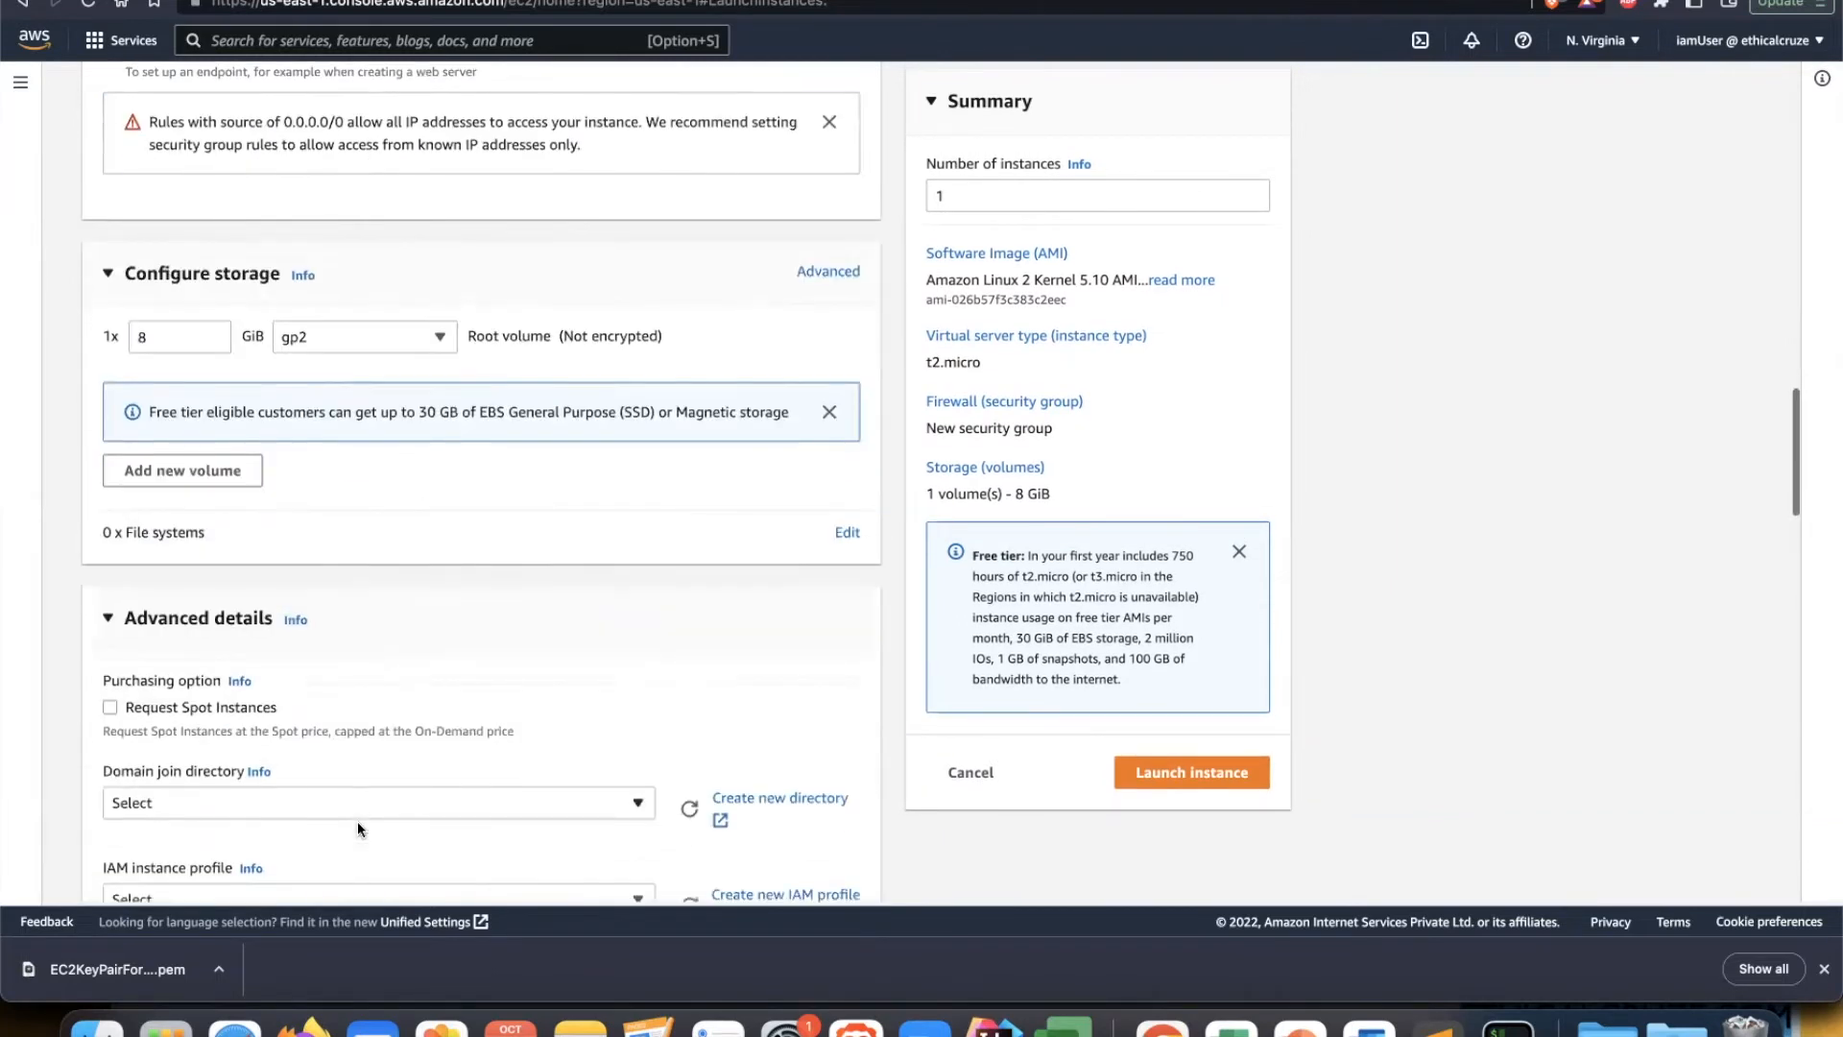
scroll(357, 820, down, 10)
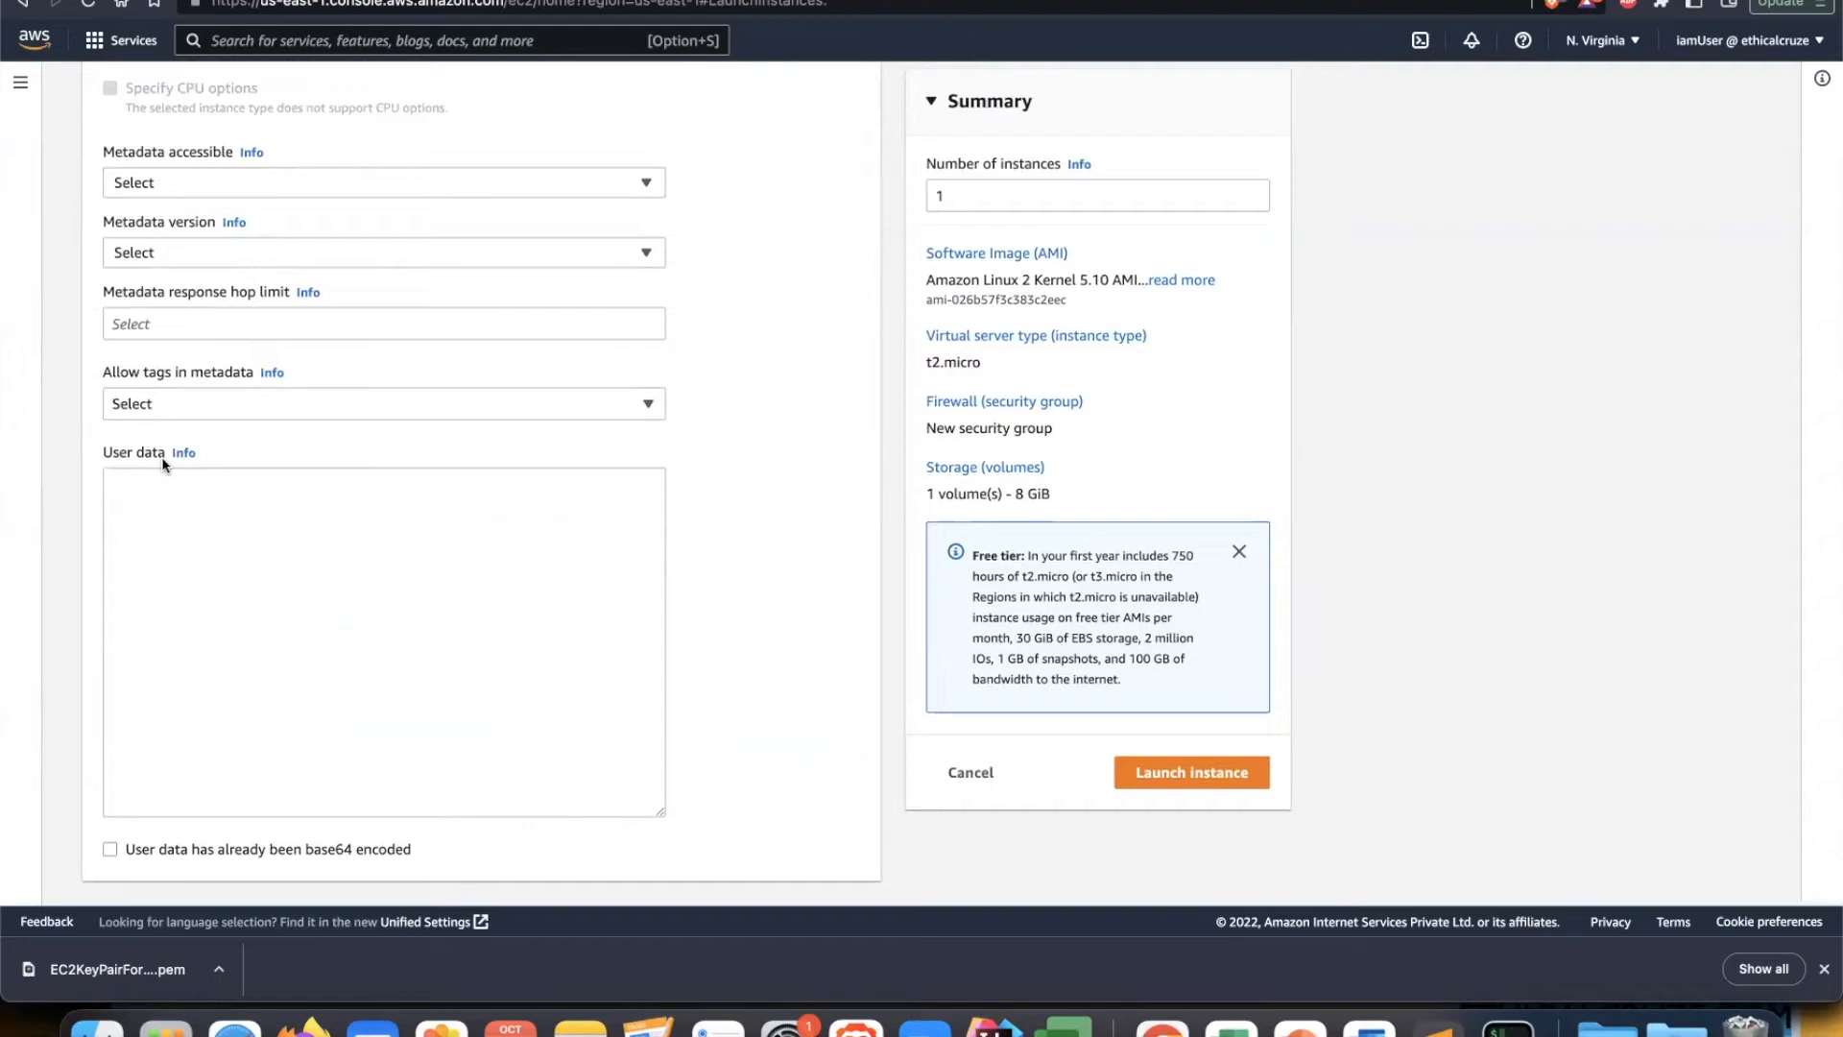
click(161, 526)
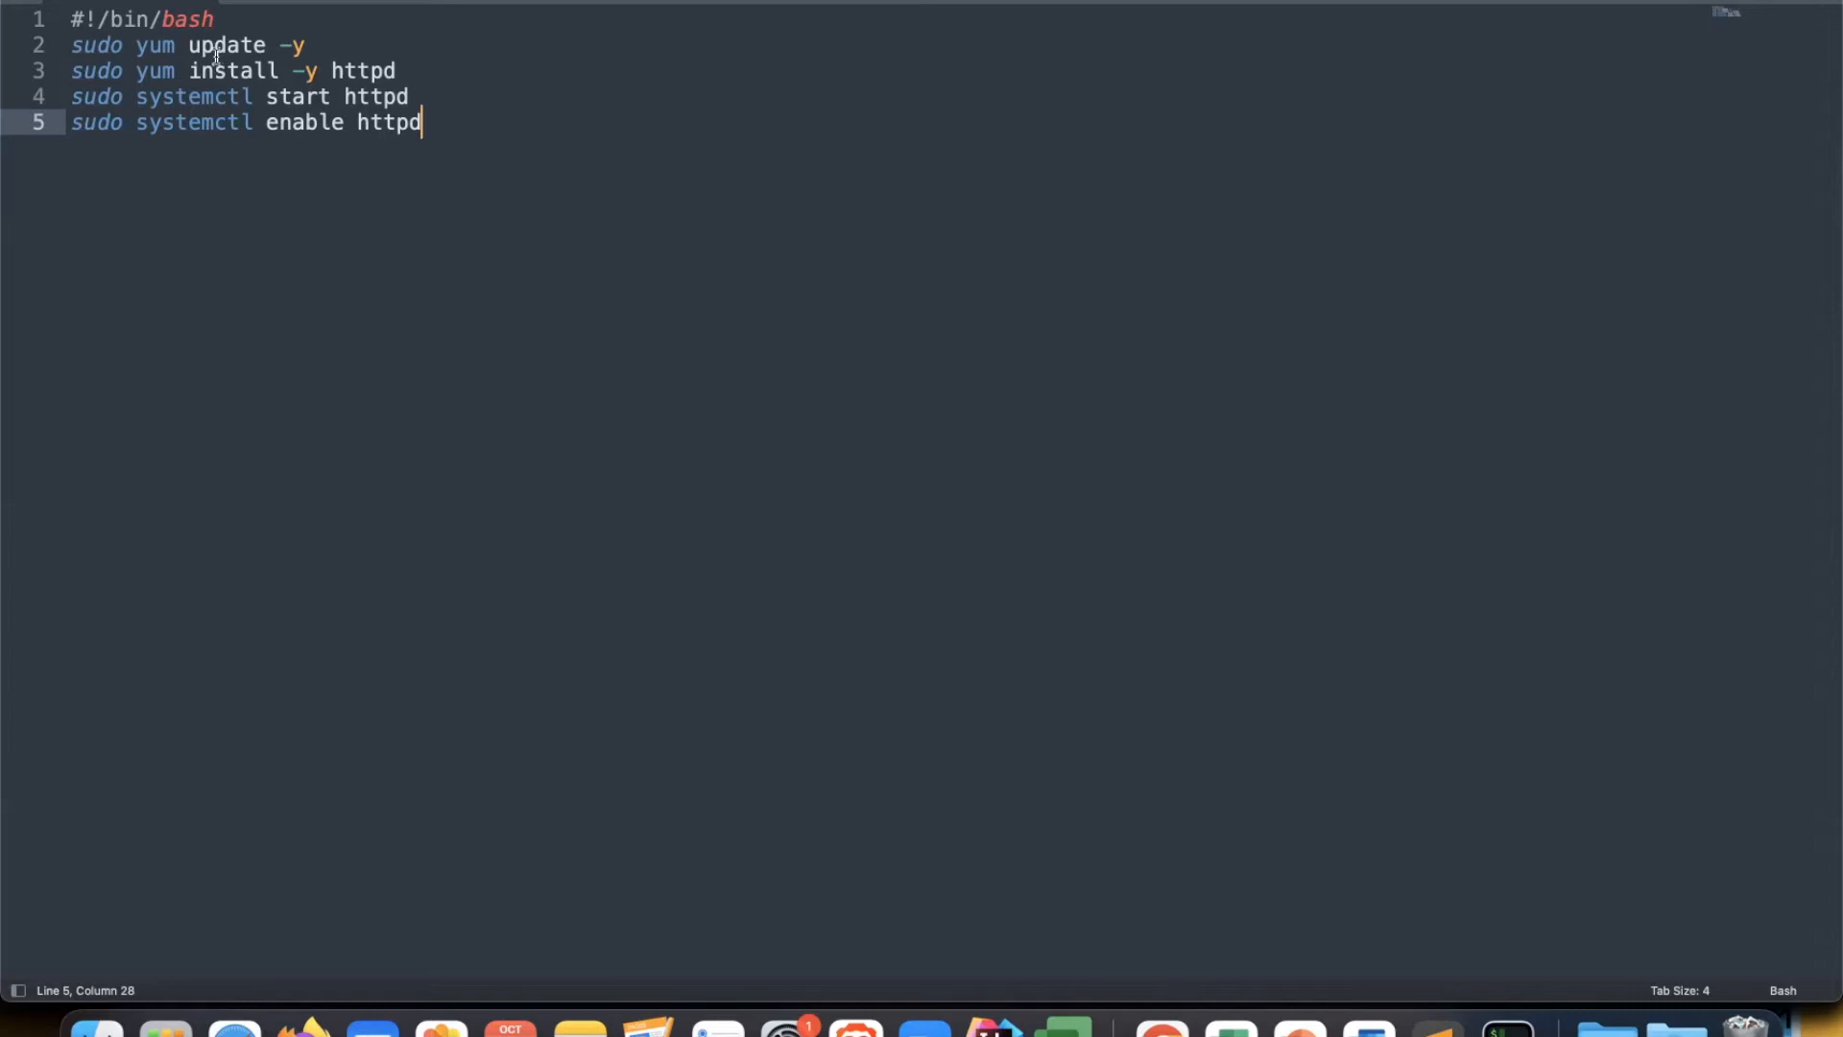
Step: Examine the bash script's first line in the text editor and the sudo yum update -y instructions in the AWS web server documentation
click(215, 19)
drag(215, 20, 73, 17)
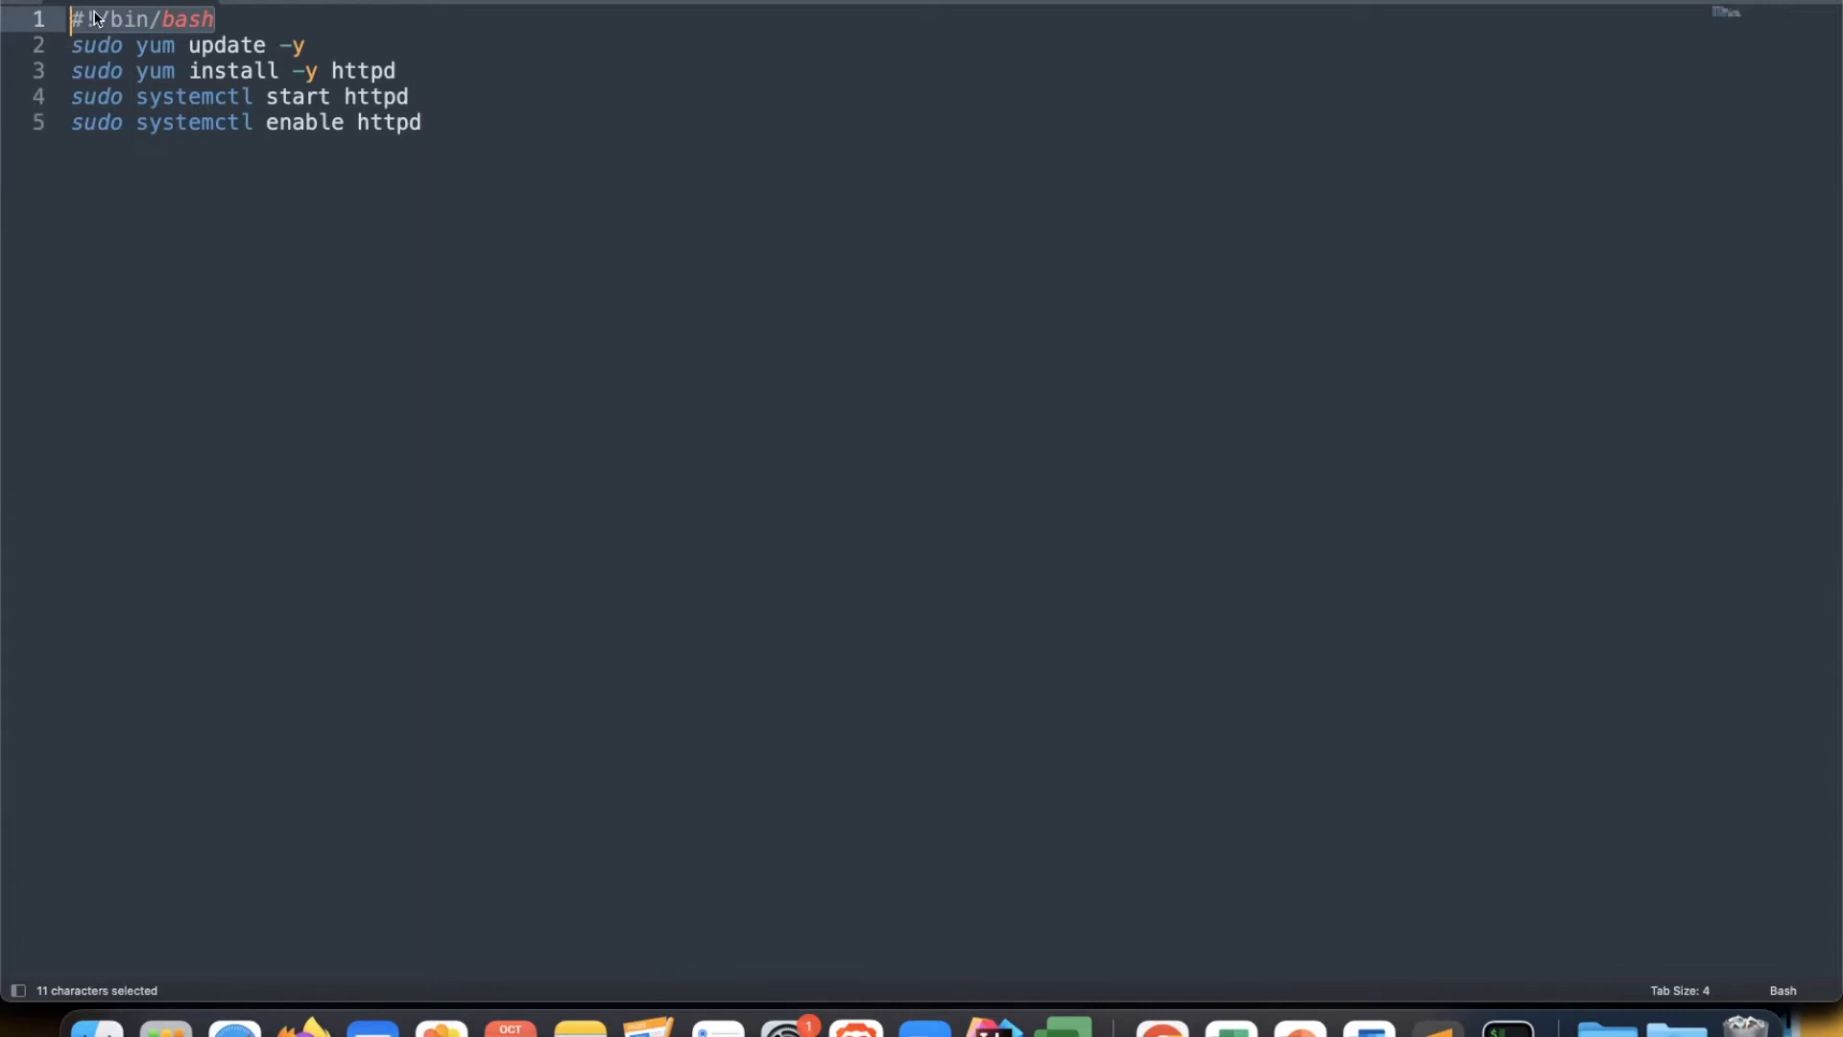
click(221, 22)
double_click(195, 21)
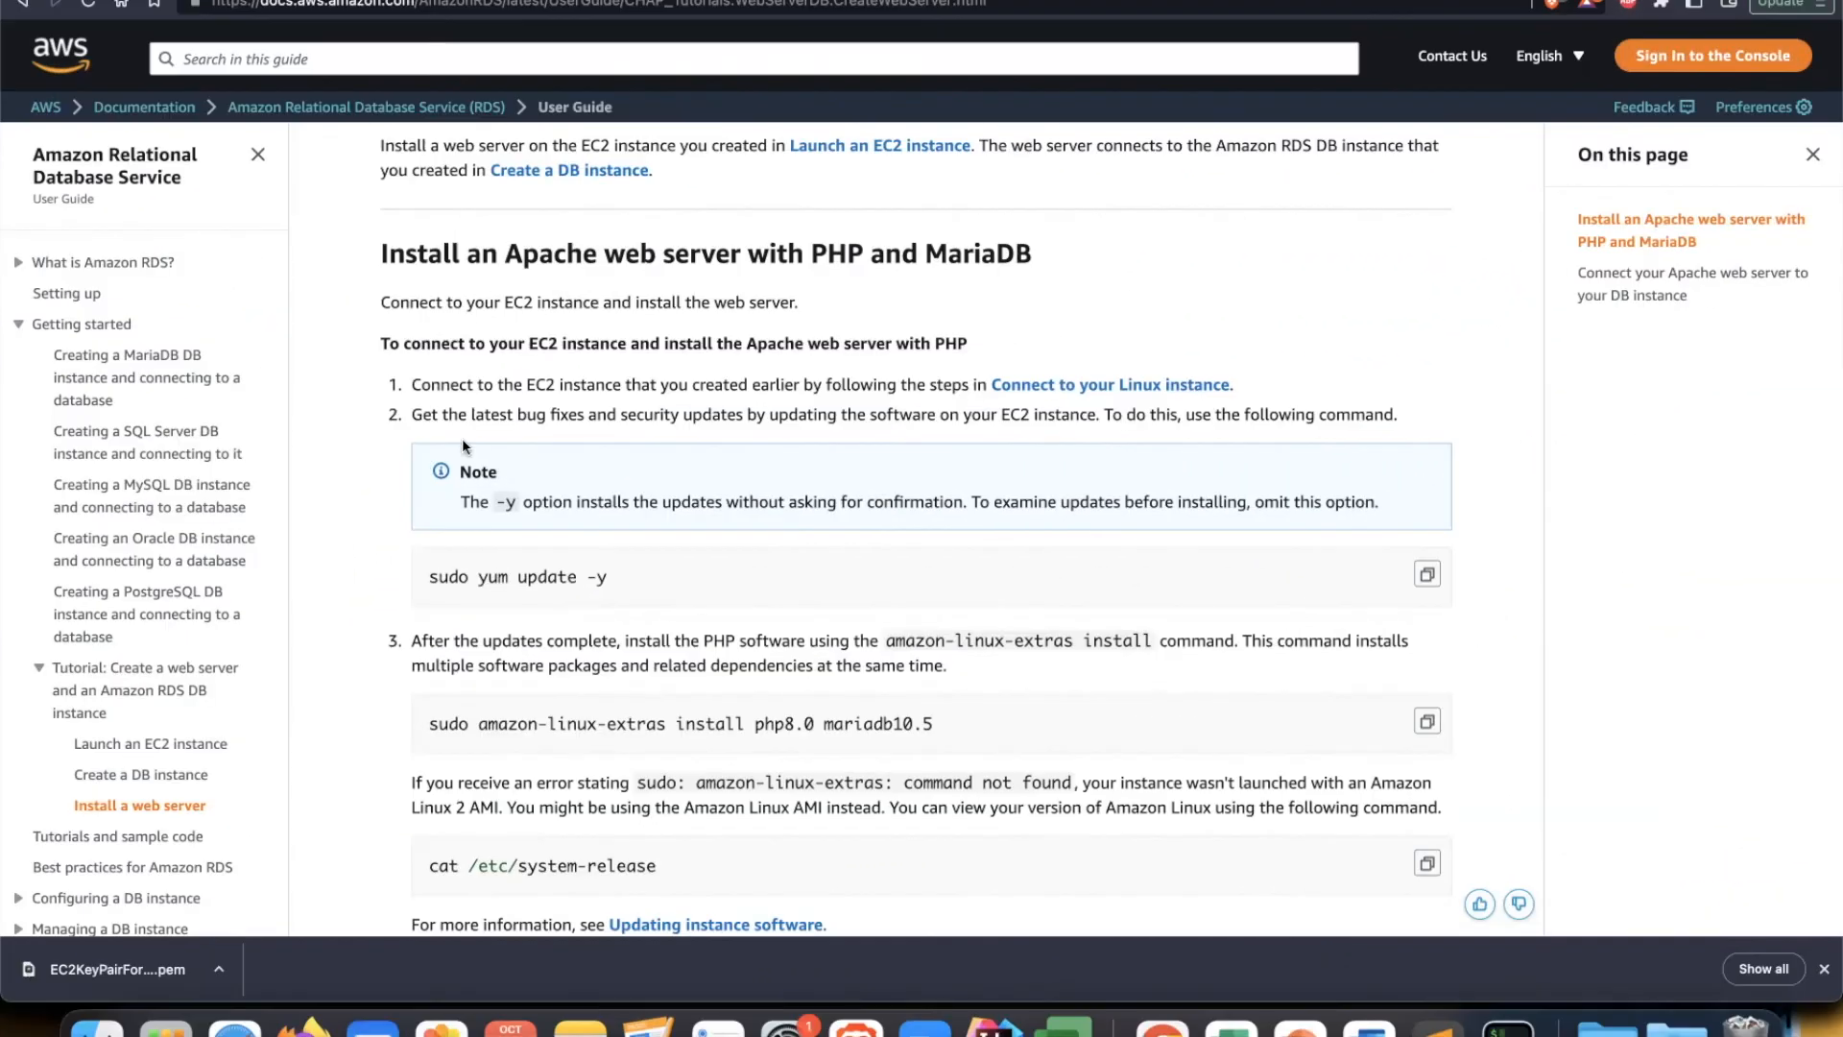
drag(412, 414, 1102, 420)
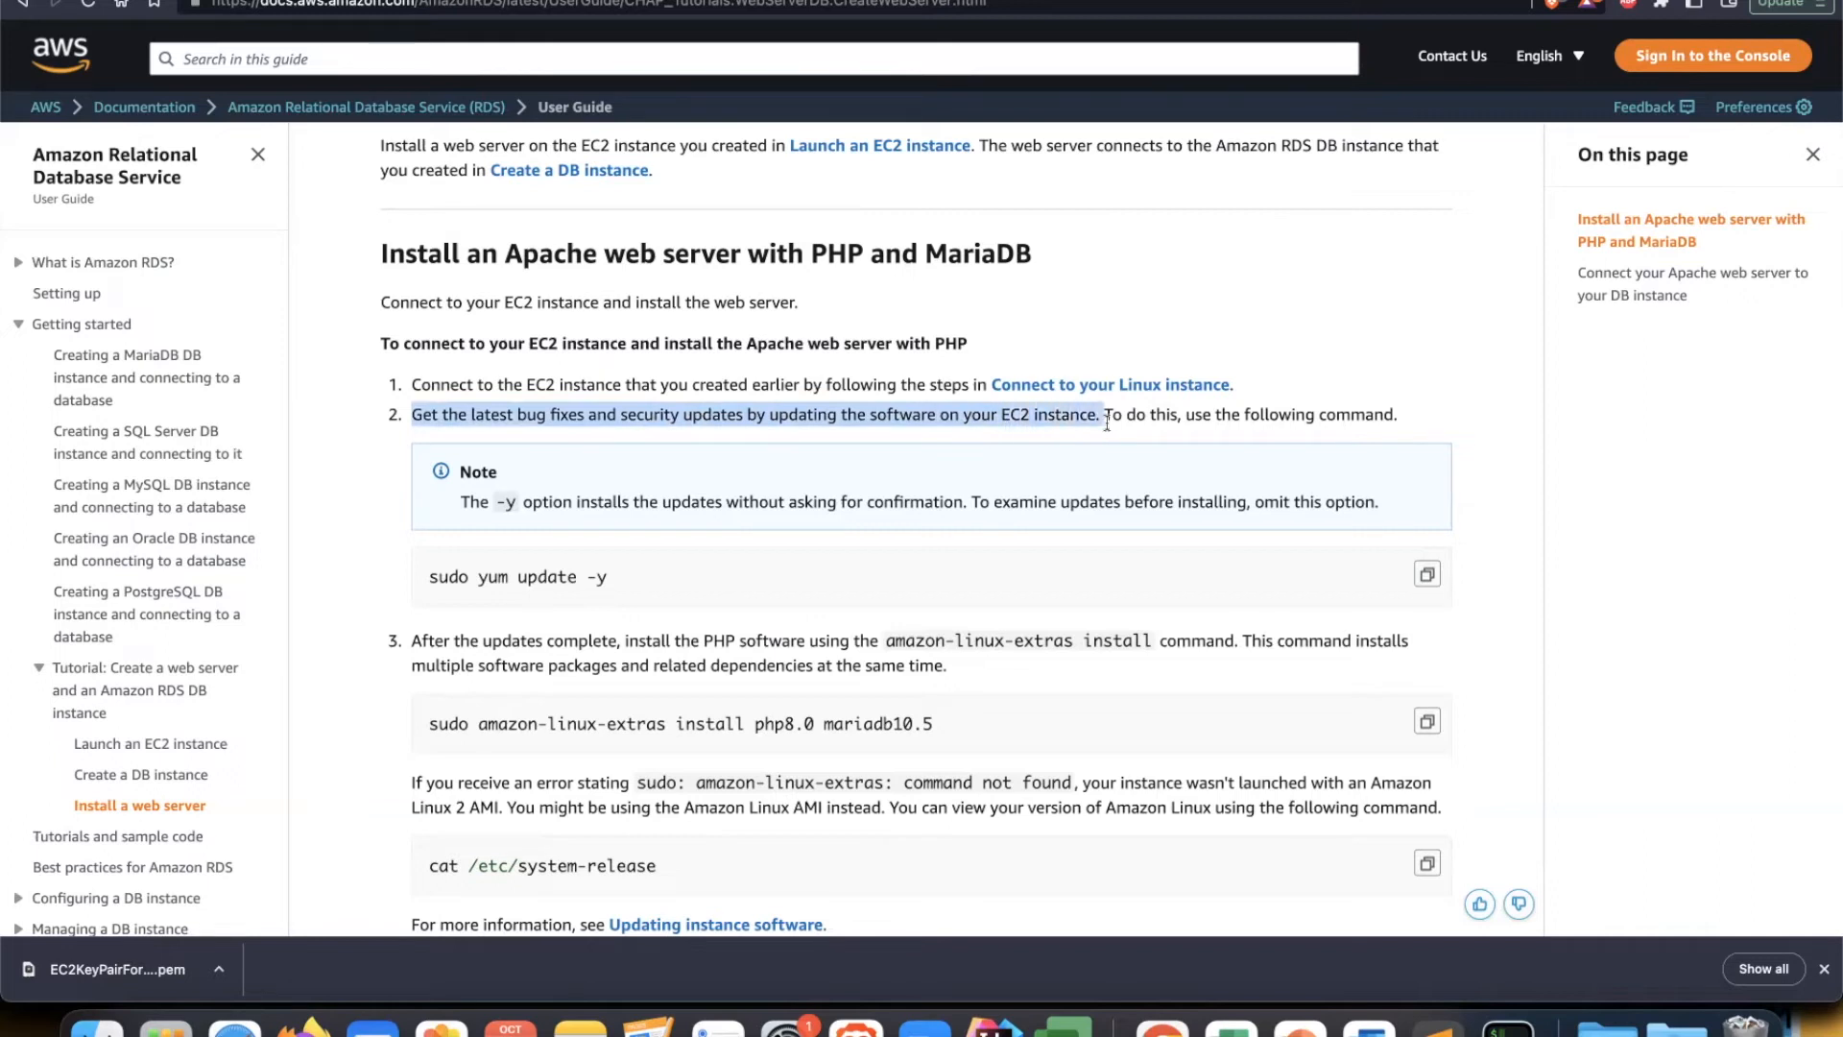
drag(428, 576, 625, 584)
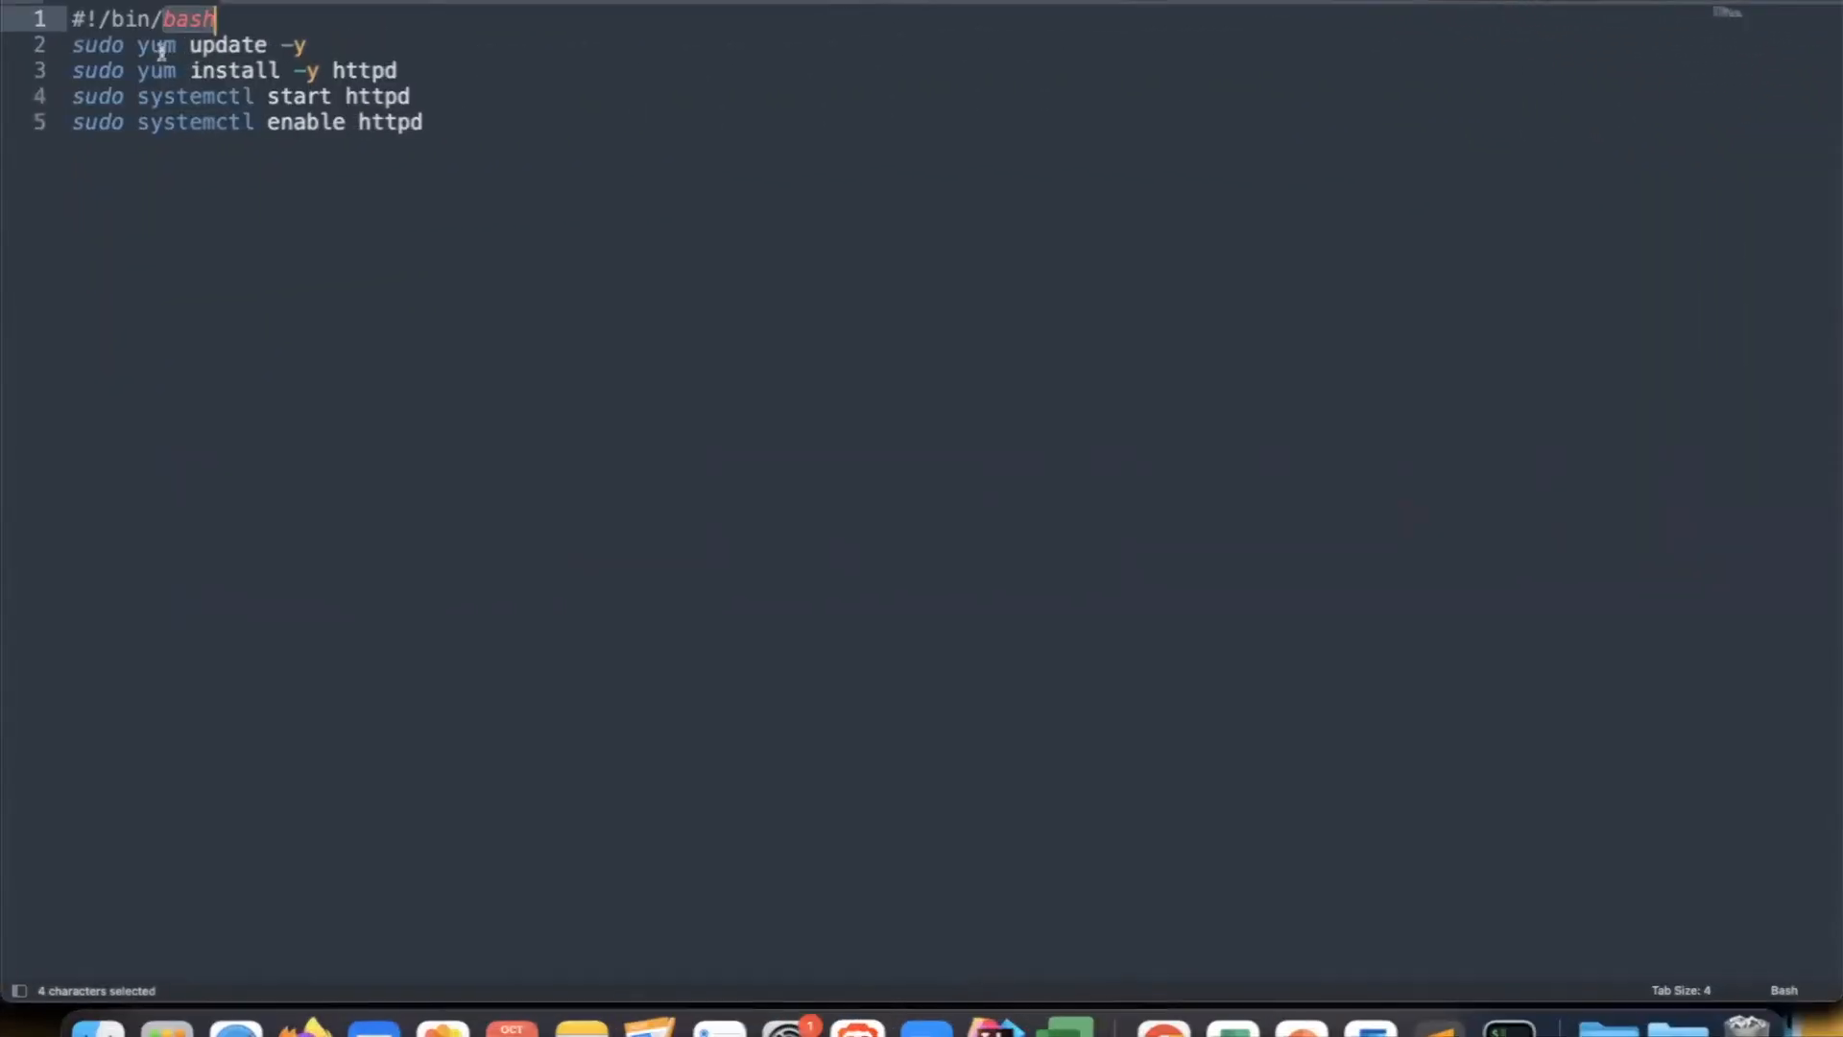
Step: Return to the script in the text editor and examine its yum update line and the systemctl start and enable httpd lines
click(190, 44)
triple_click(190, 44)
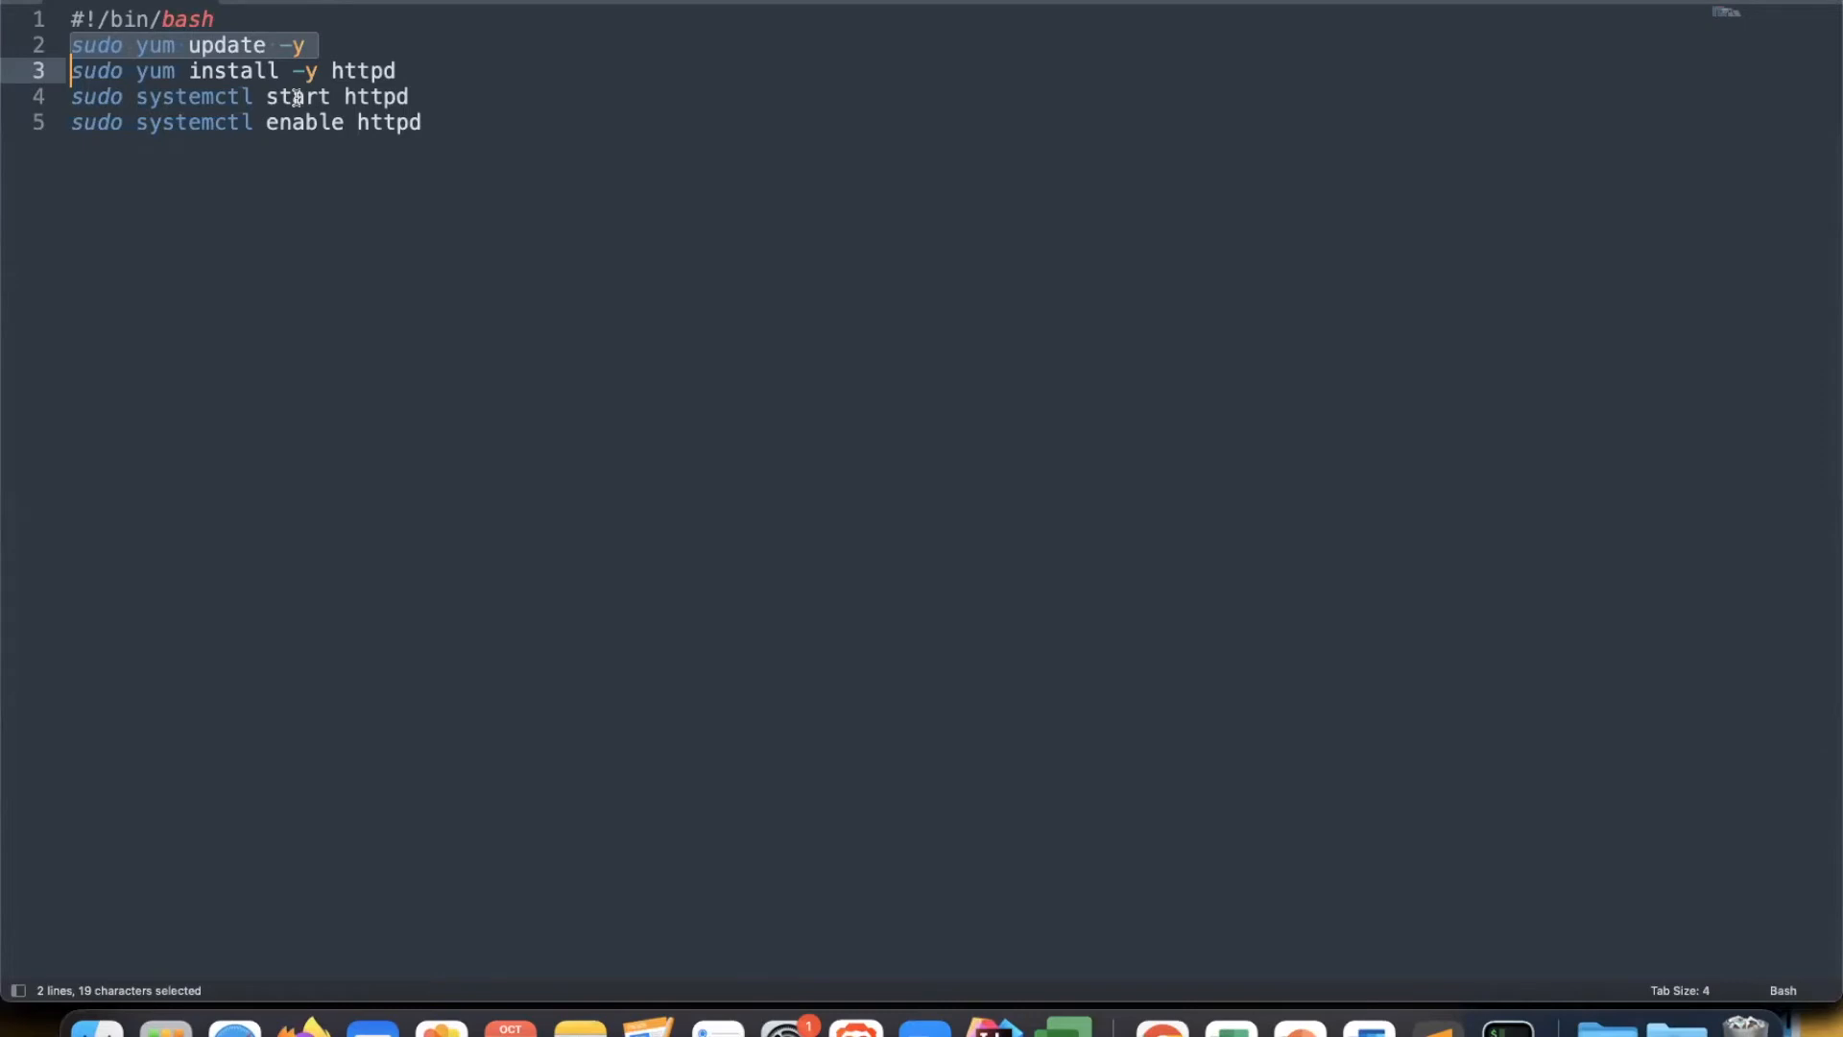
double_click(360, 97)
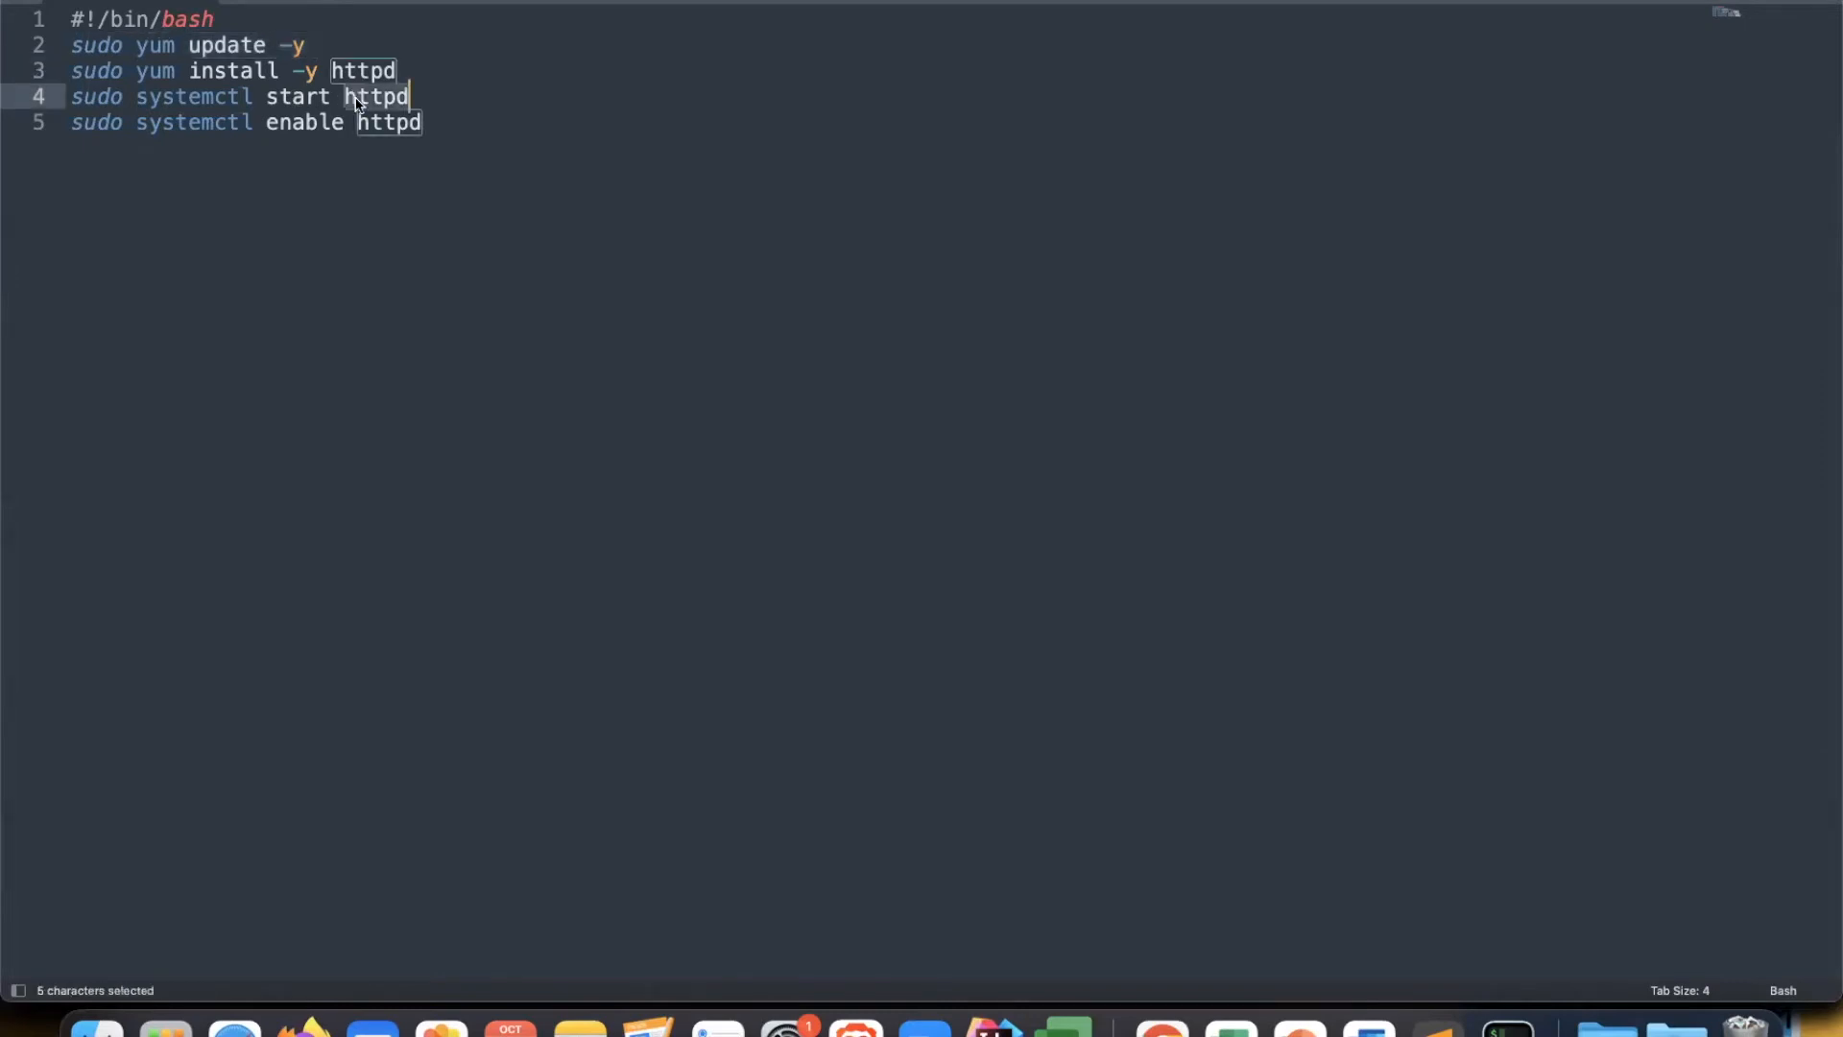
click(292, 123)
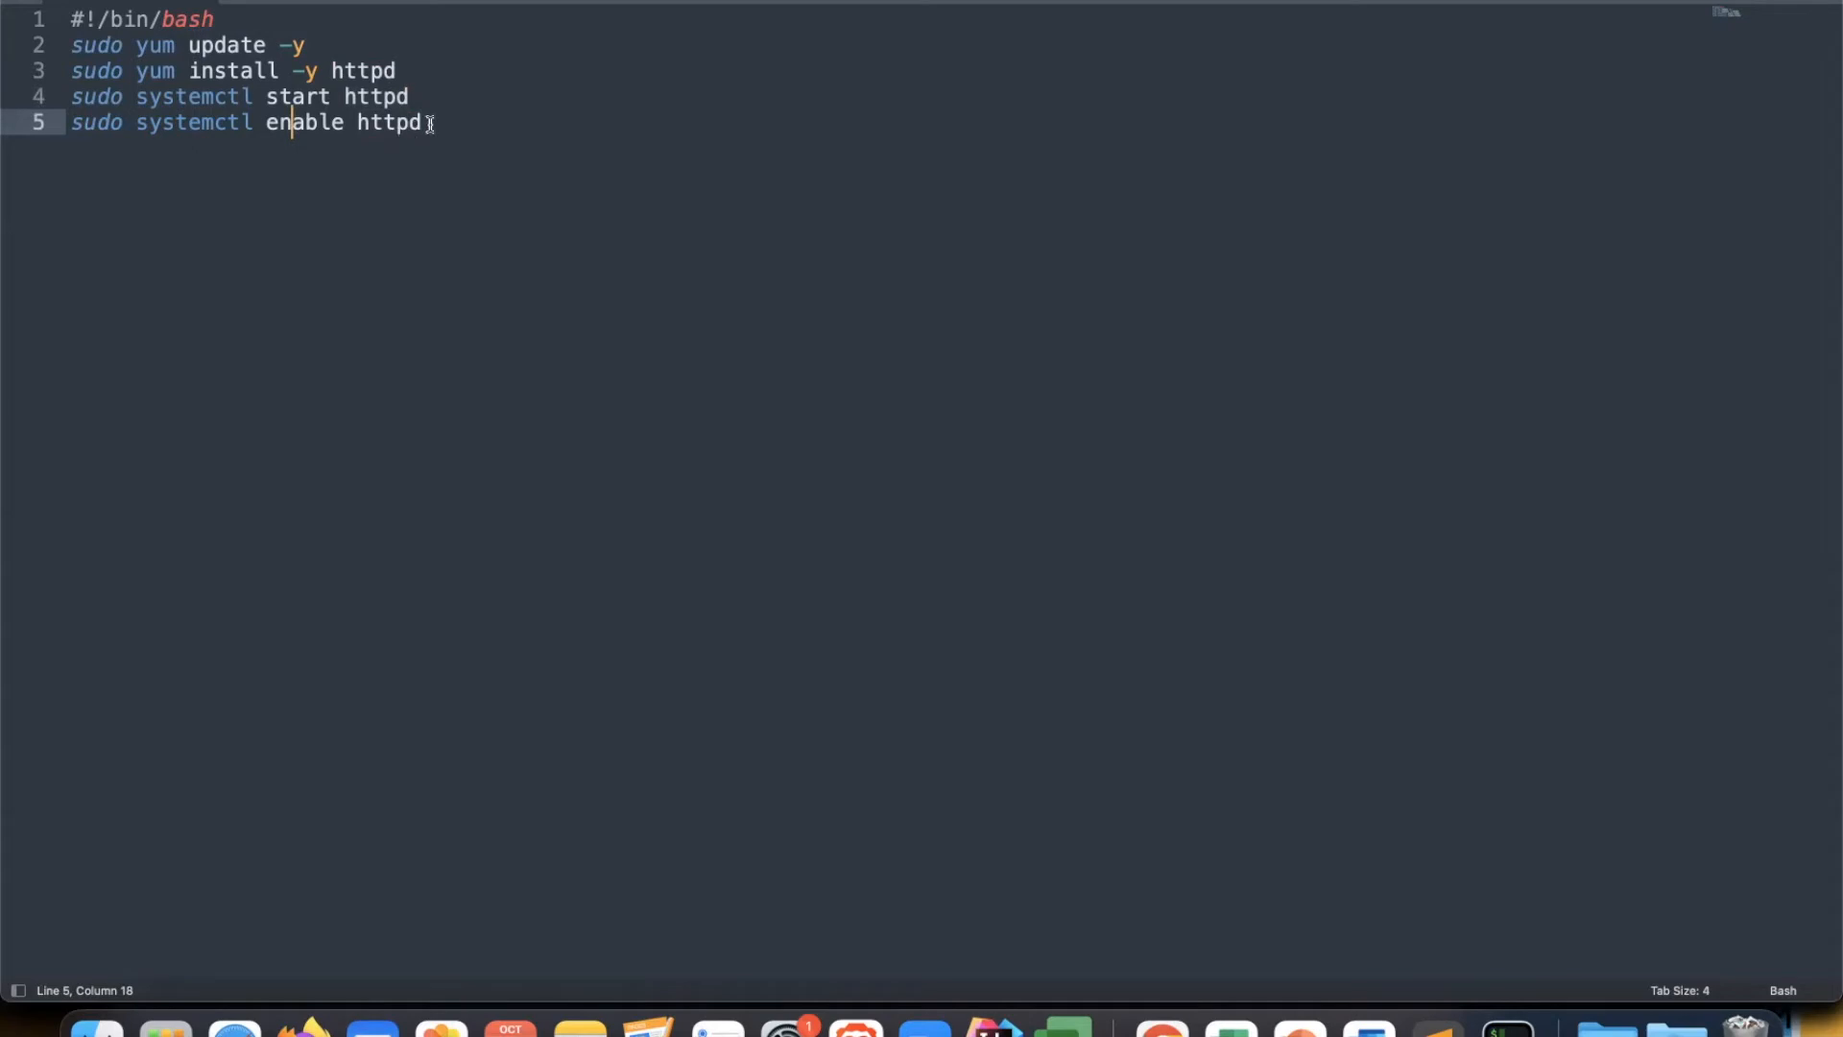
Step: Copy the complete five-line bash script that installs and starts httpd, and paste it into the instance's User data field in the AWS console
drag(424, 123, 213, 71)
shift+click(53, 18)
key(super+c)
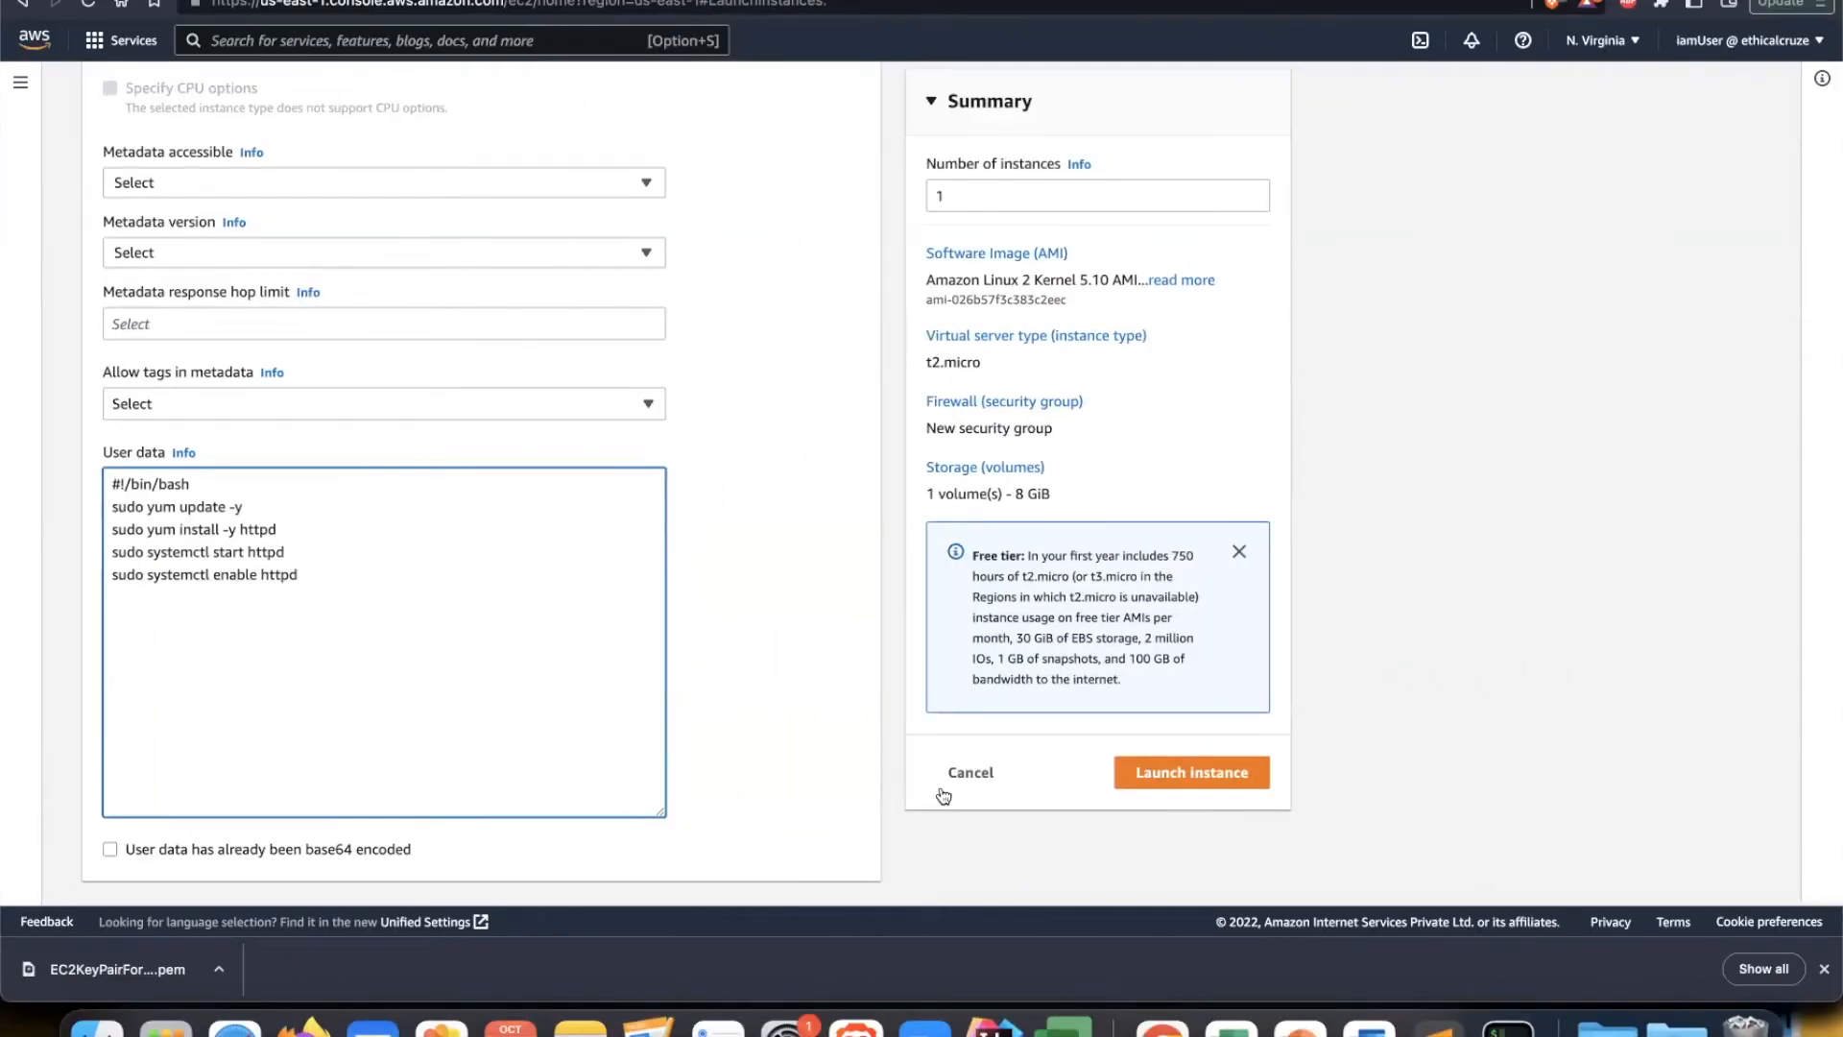
Step: Launch the configured EC2 instance and expand its launch log
click(1185, 780)
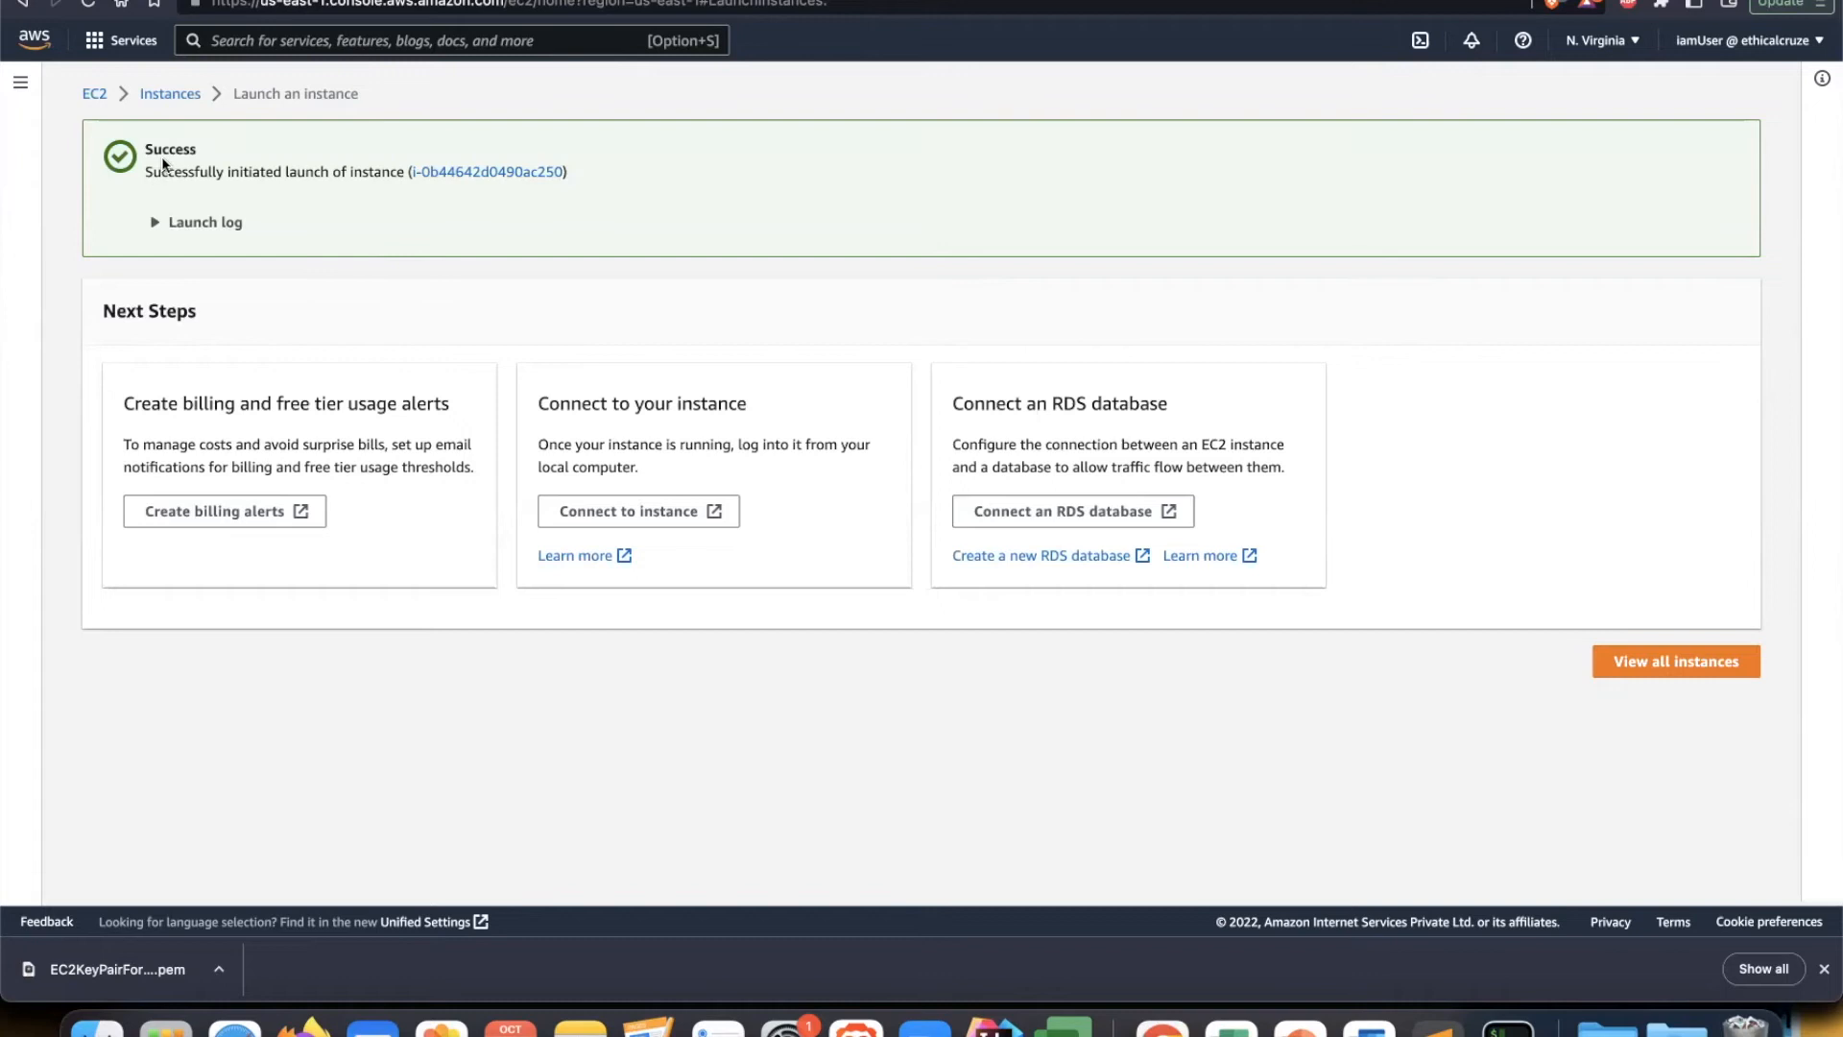
click(154, 223)
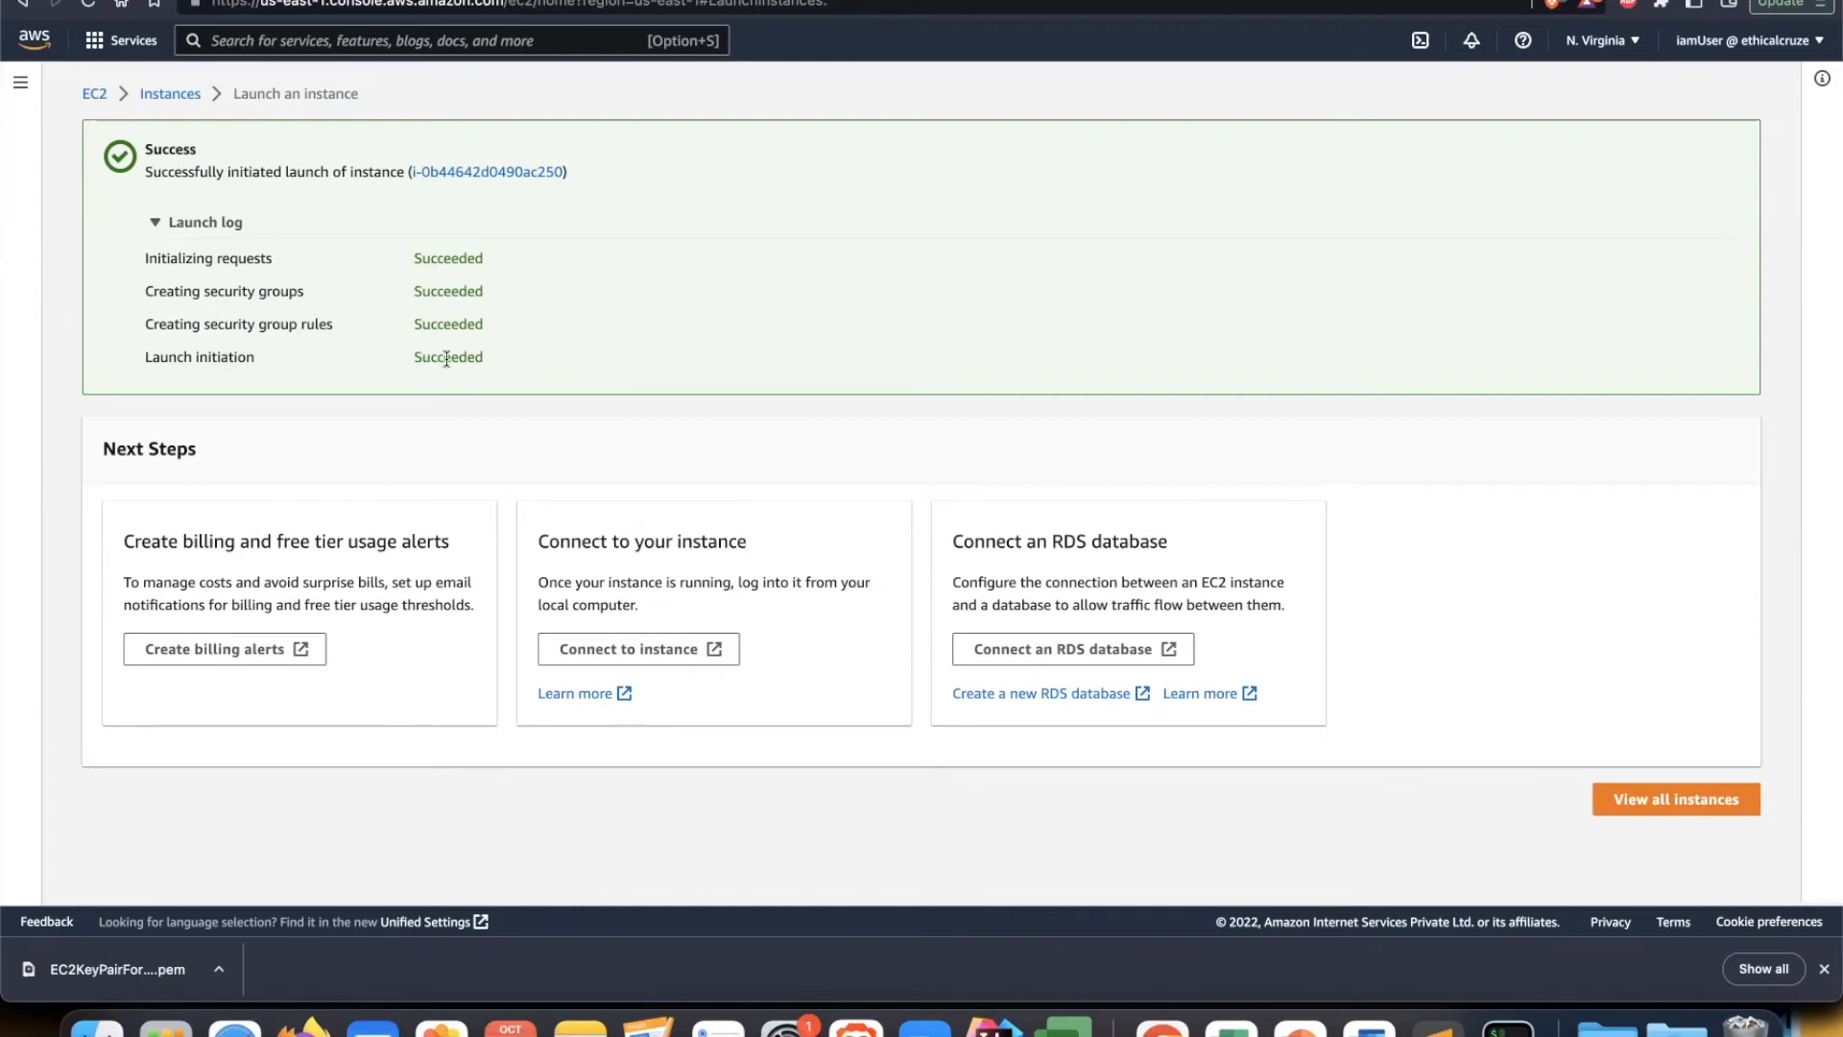
Step: Open the instances list, select EC2InstanceForDemo and examine its instance summary and instance details, including addresses, platform and AMI
click(170, 94)
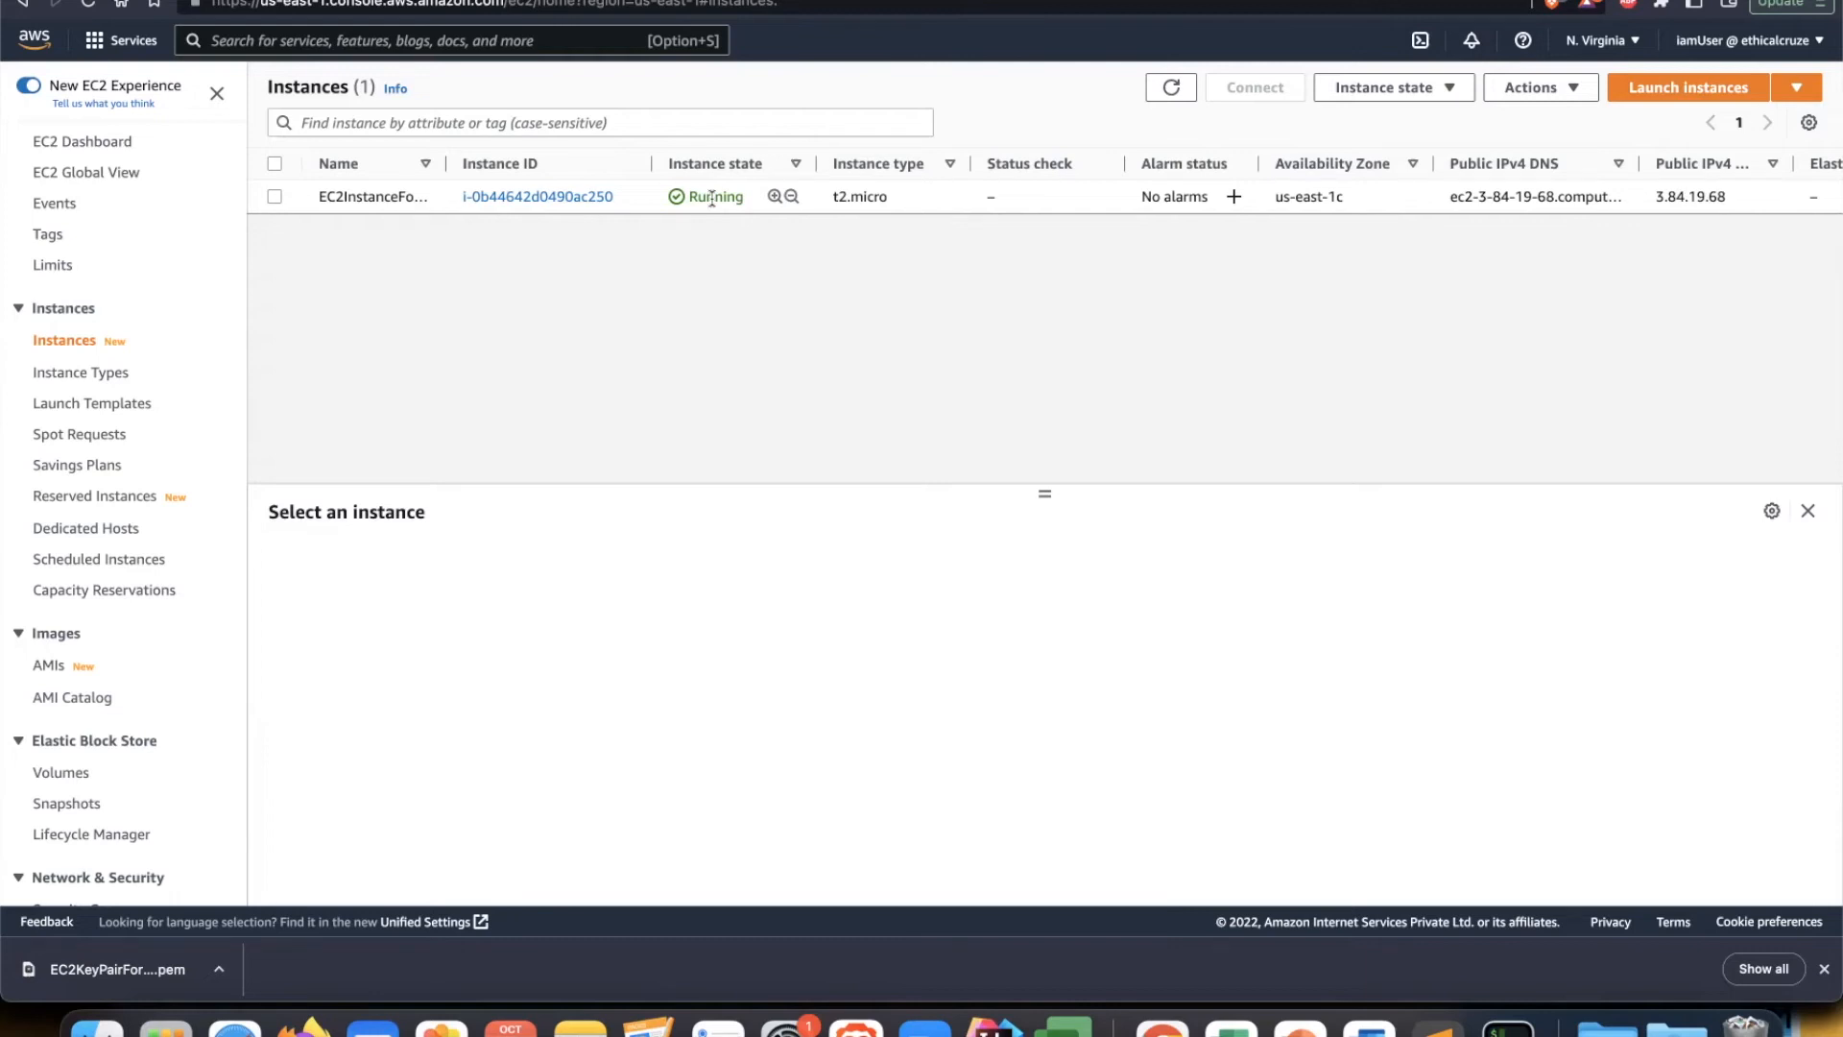
click(292, 198)
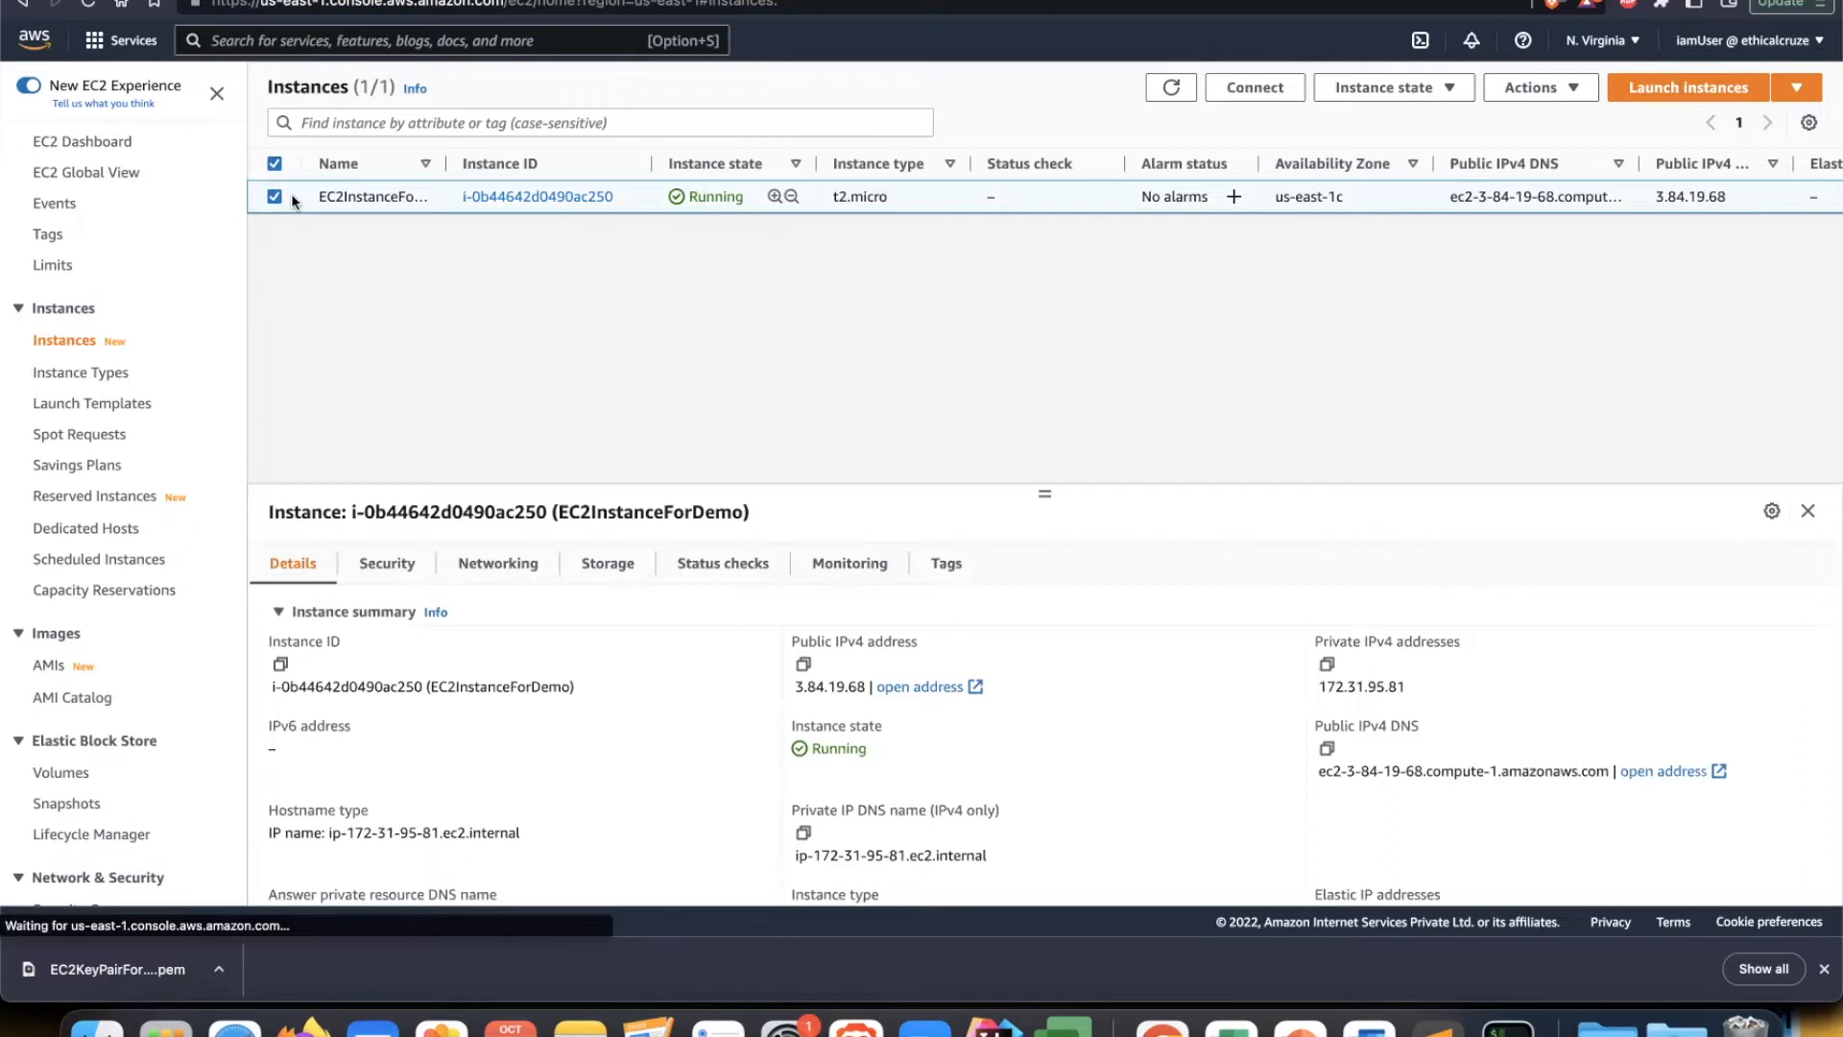
scroll(457, 743, down, 1)
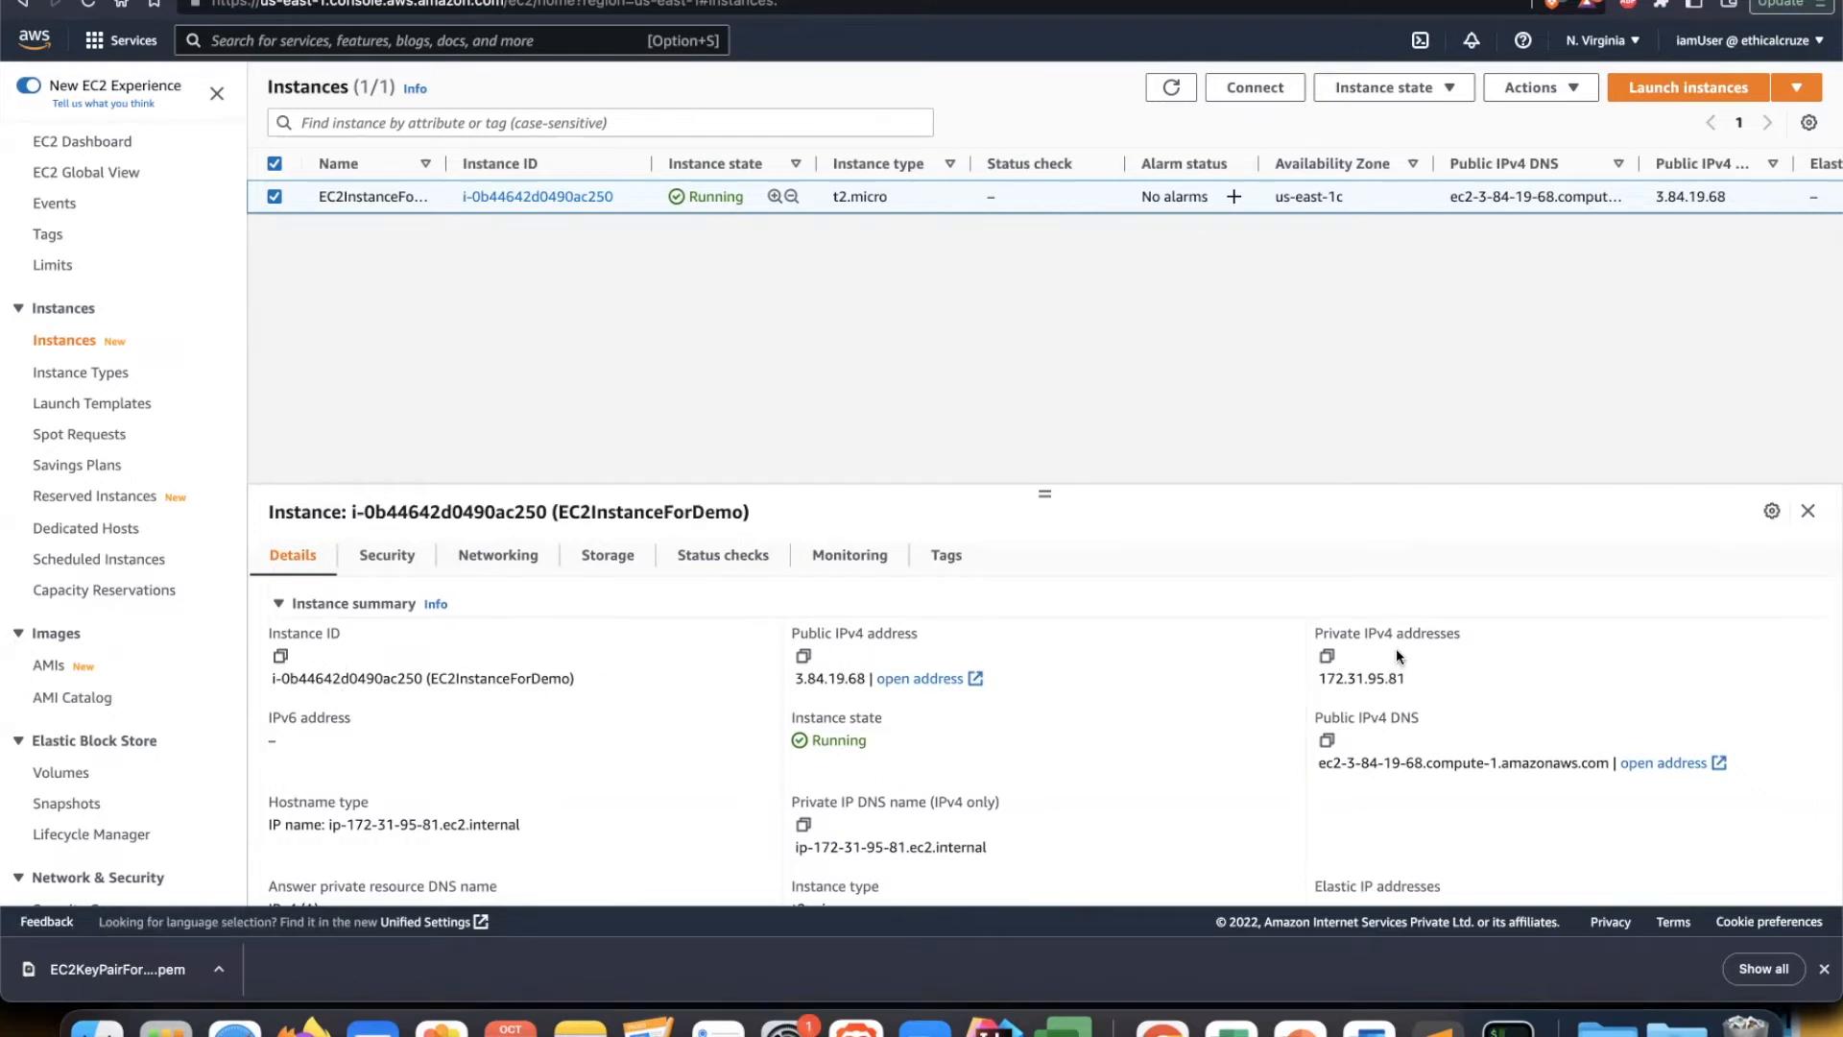
scroll(633, 724, down, 2)
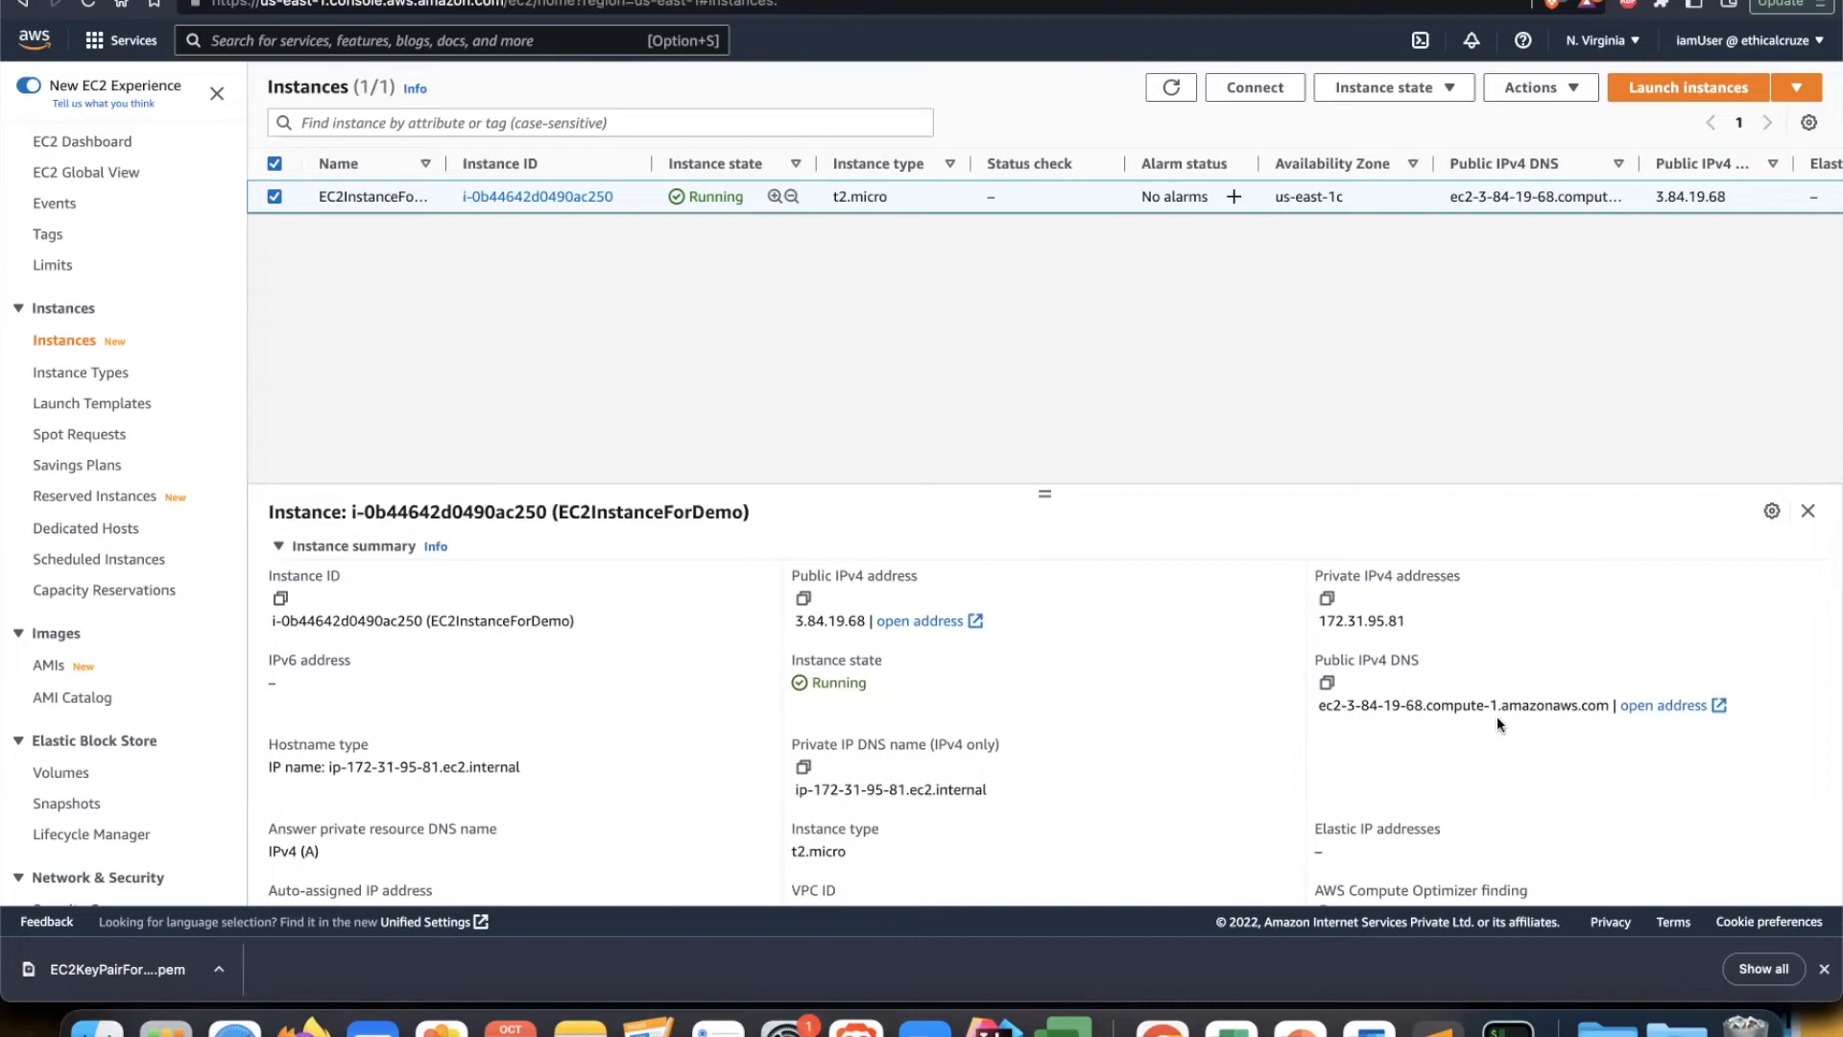
scroll(1496, 716, down, 1)
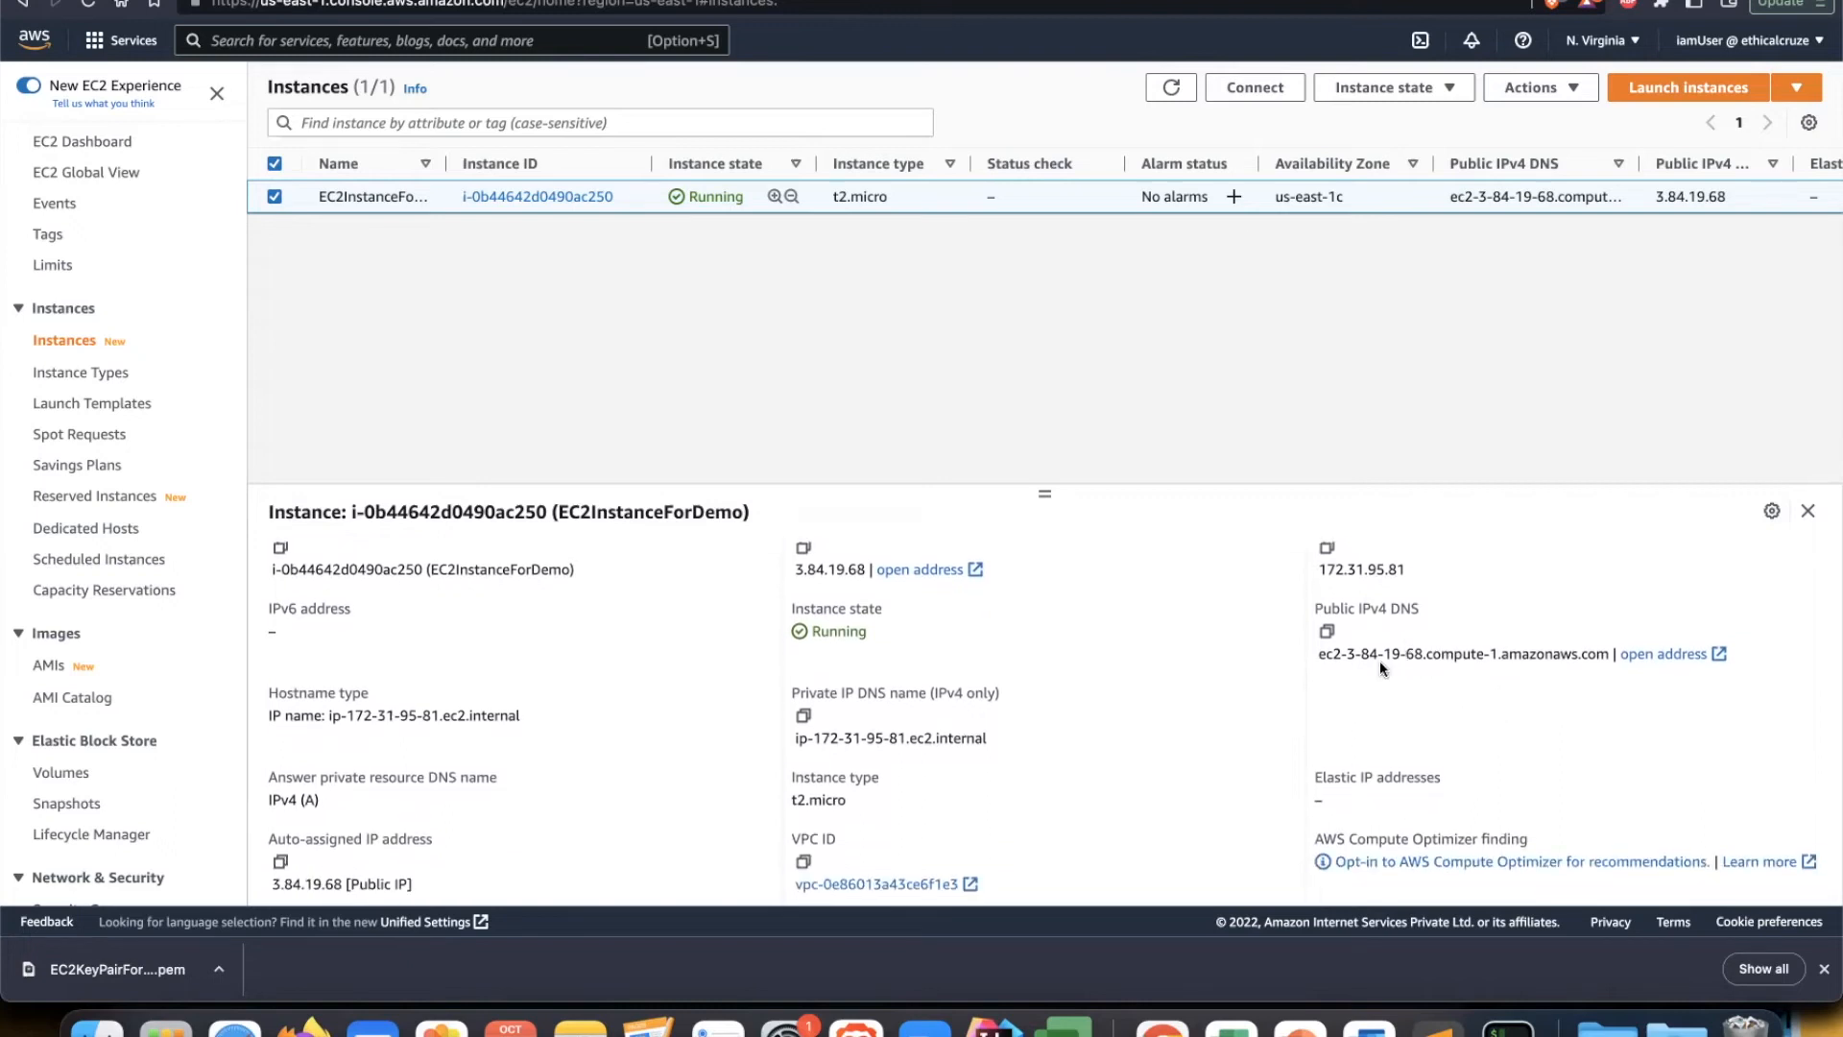
scroll(1037, 713, down, 1)
scroll(1036, 713, down, 3)
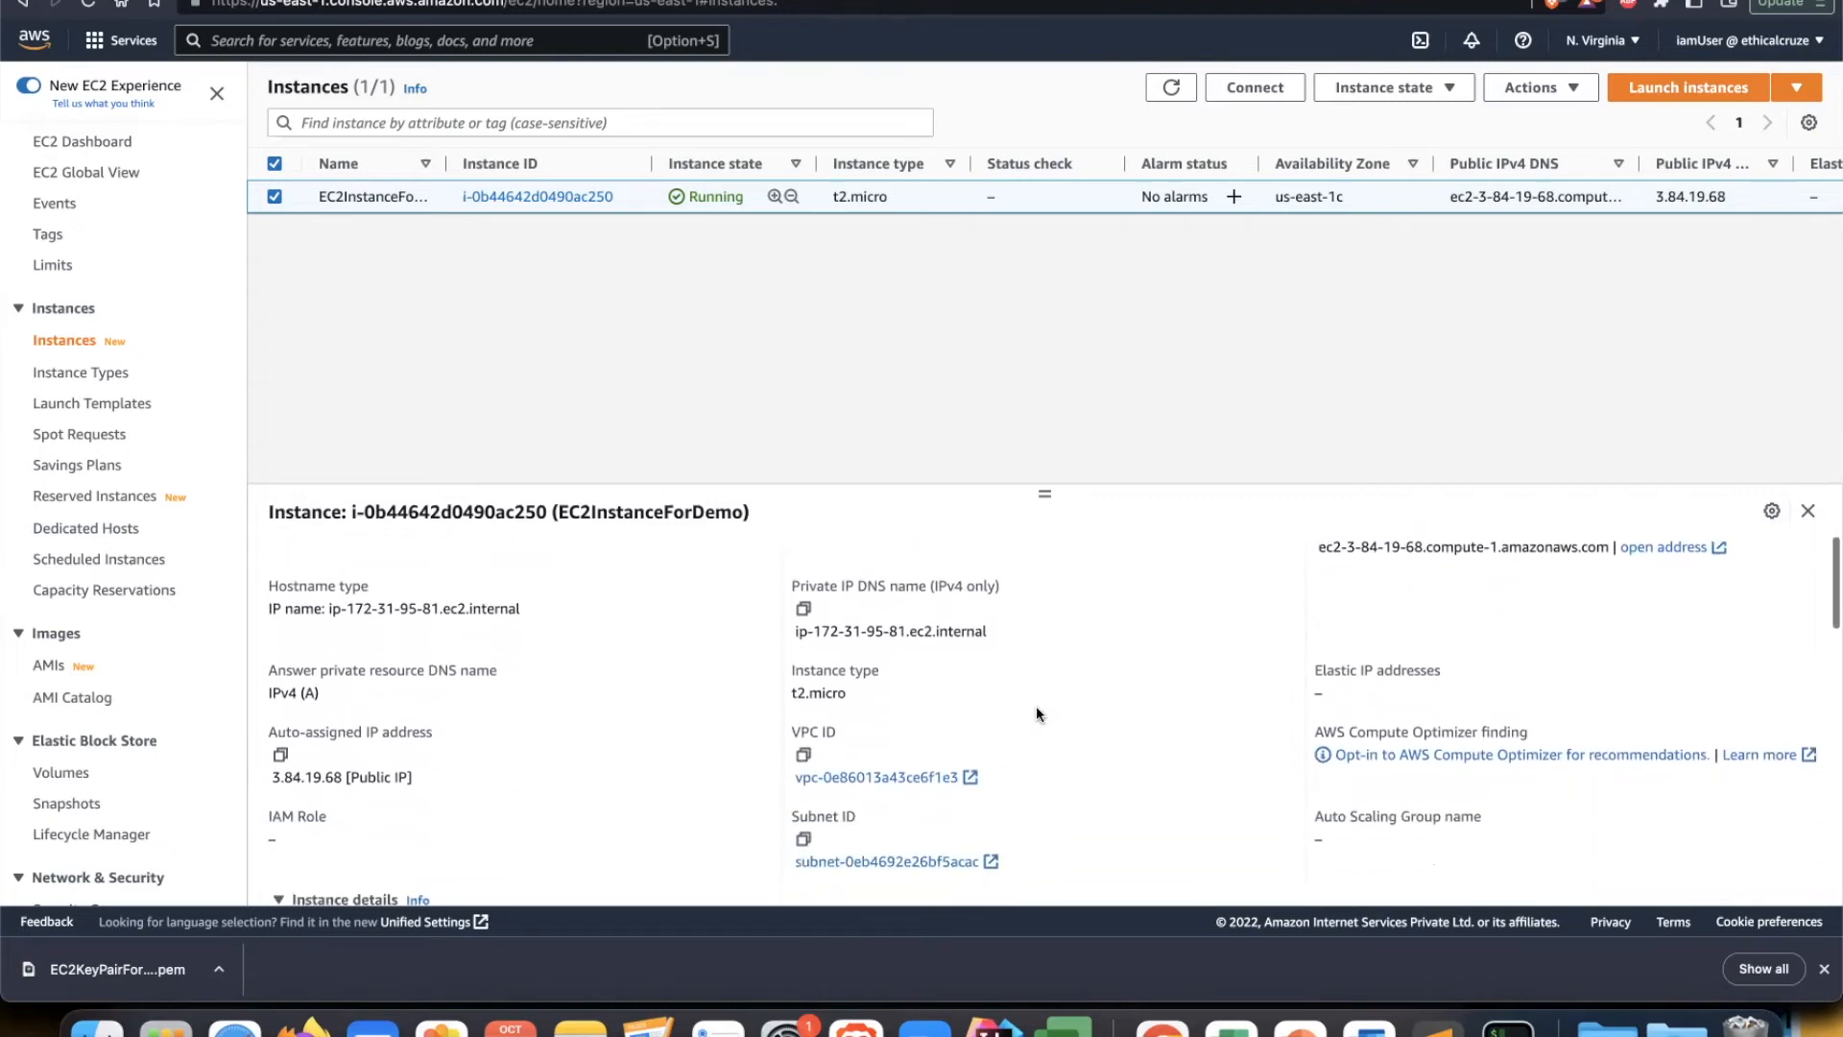
scroll(1037, 713, down, 2)
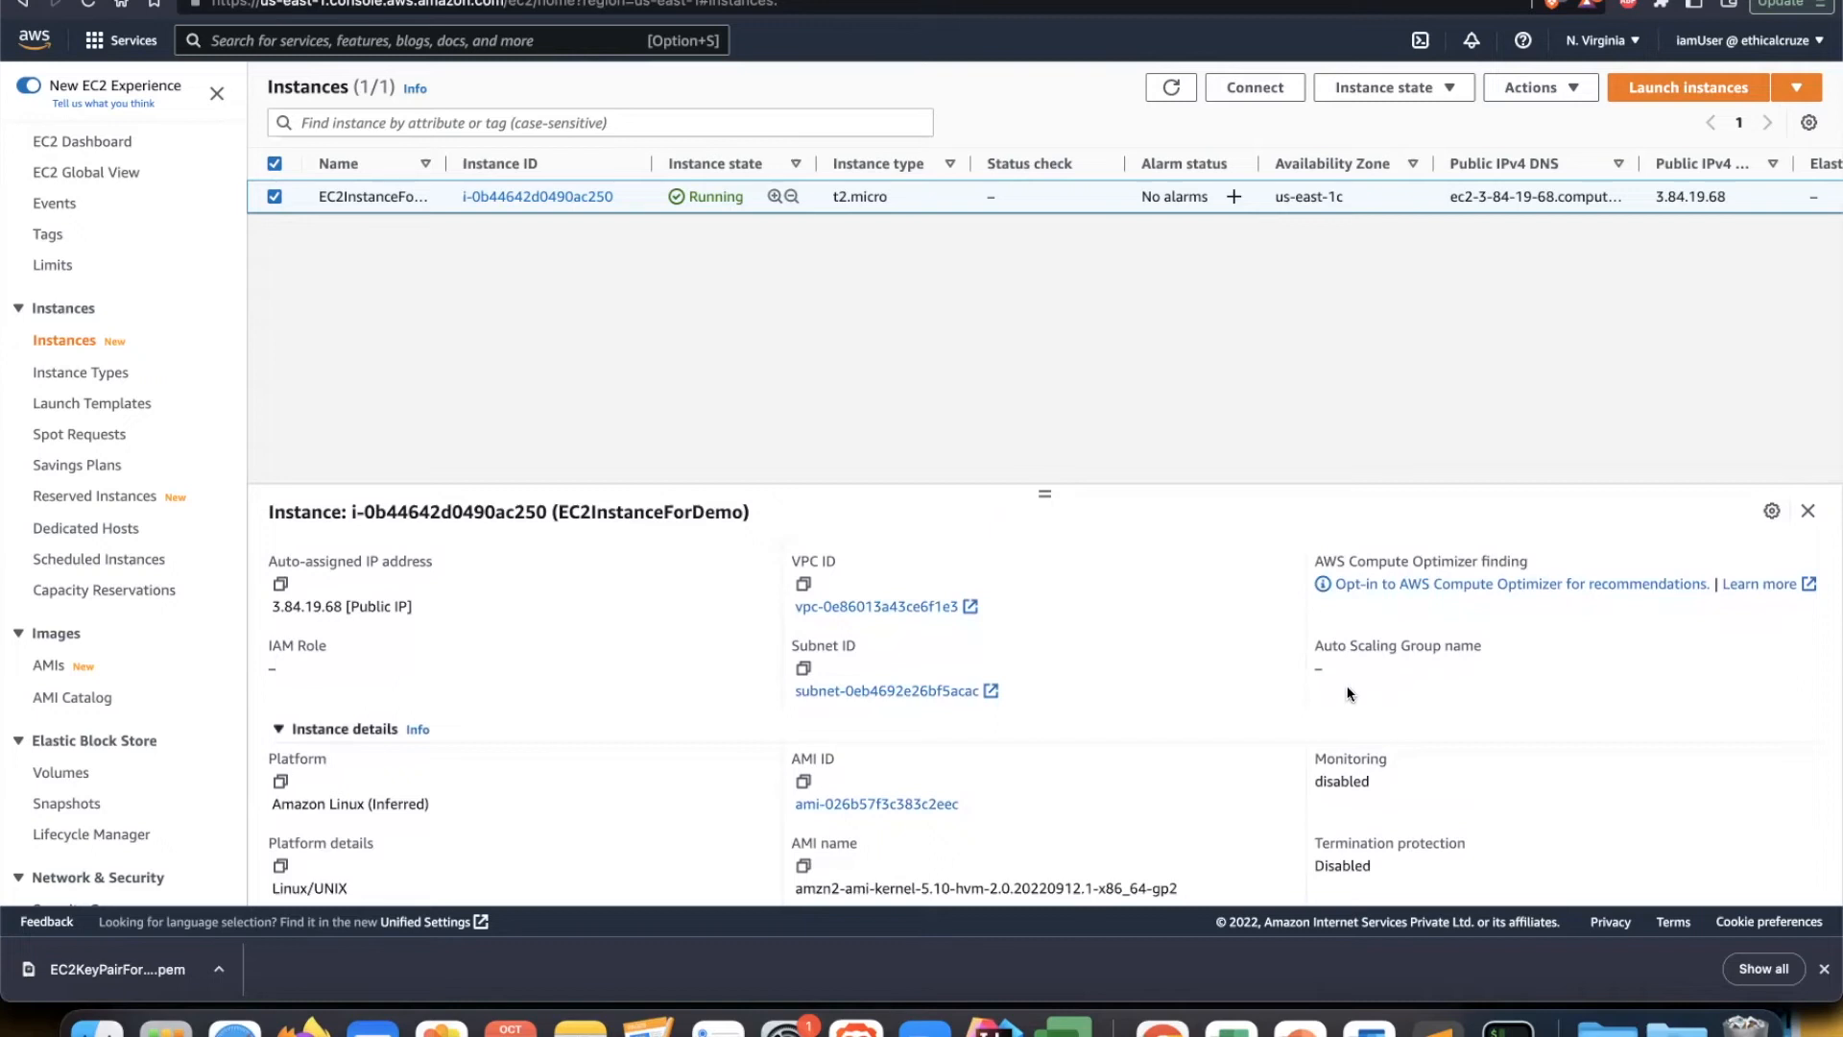
scroll(346, 730, down, 1)
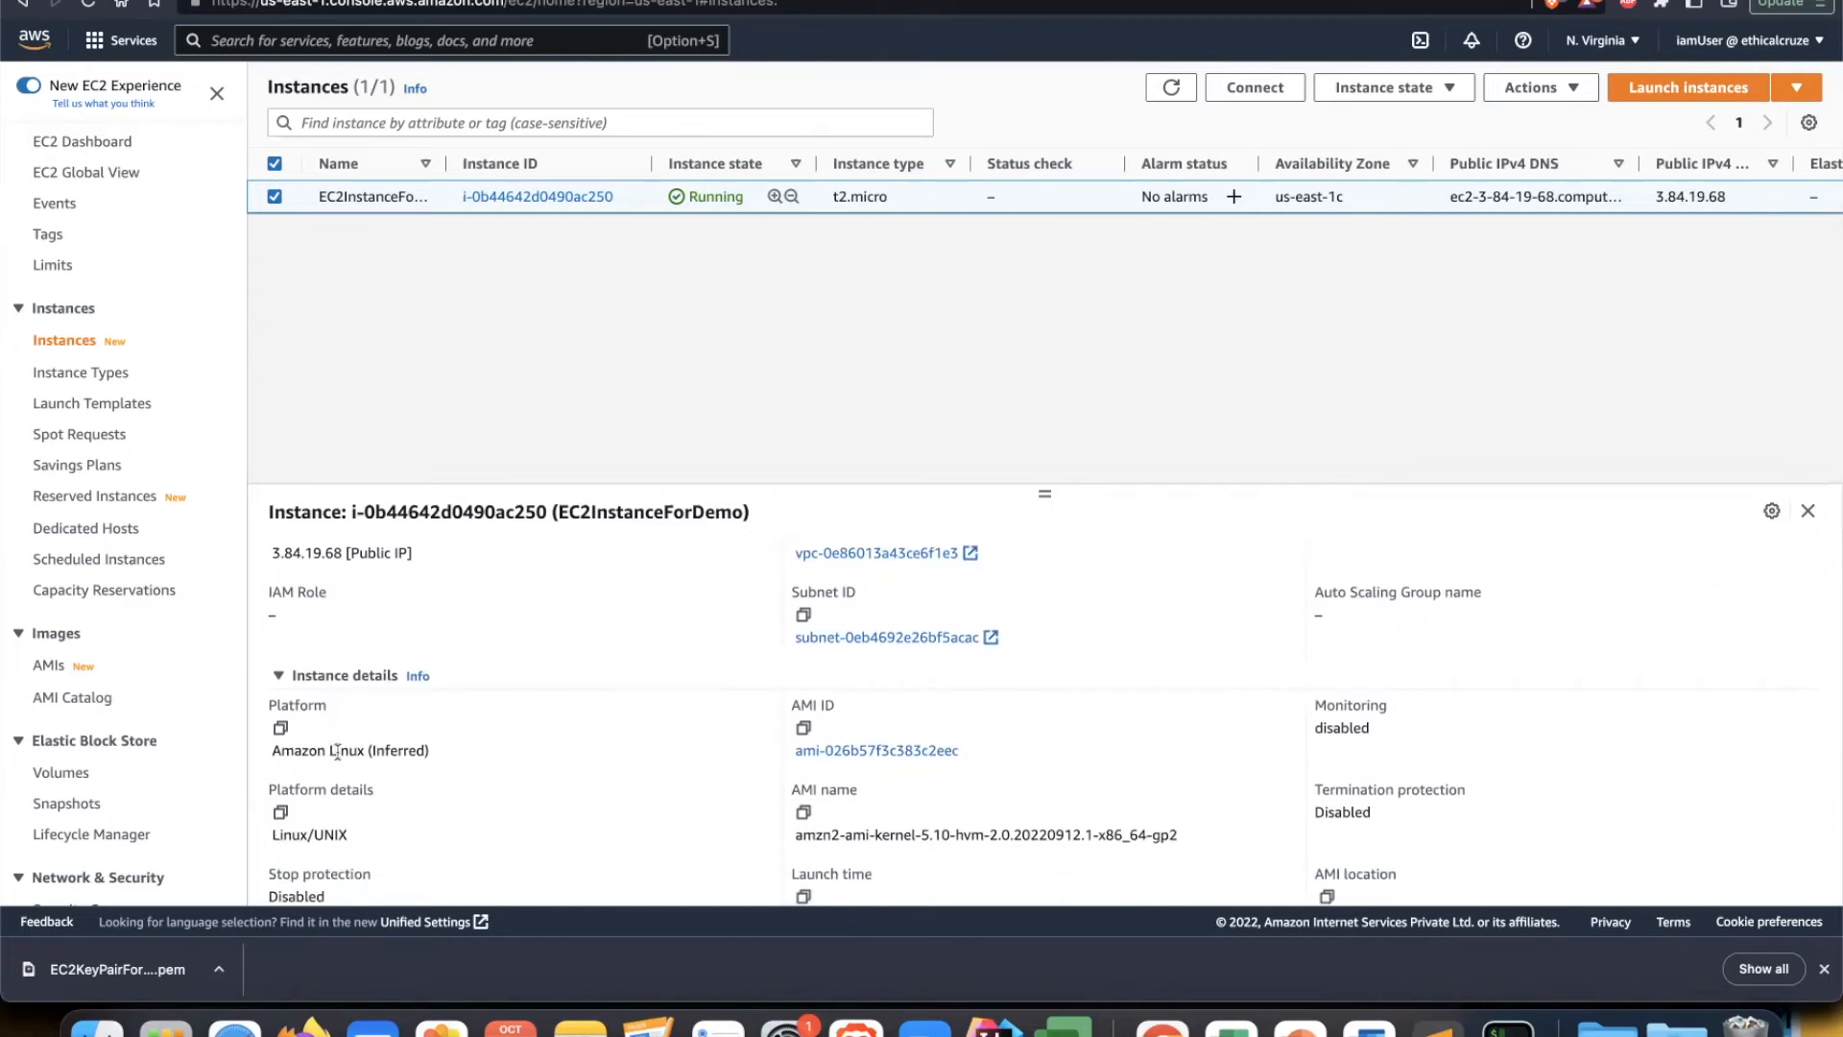
scroll(337, 751, down, 1)
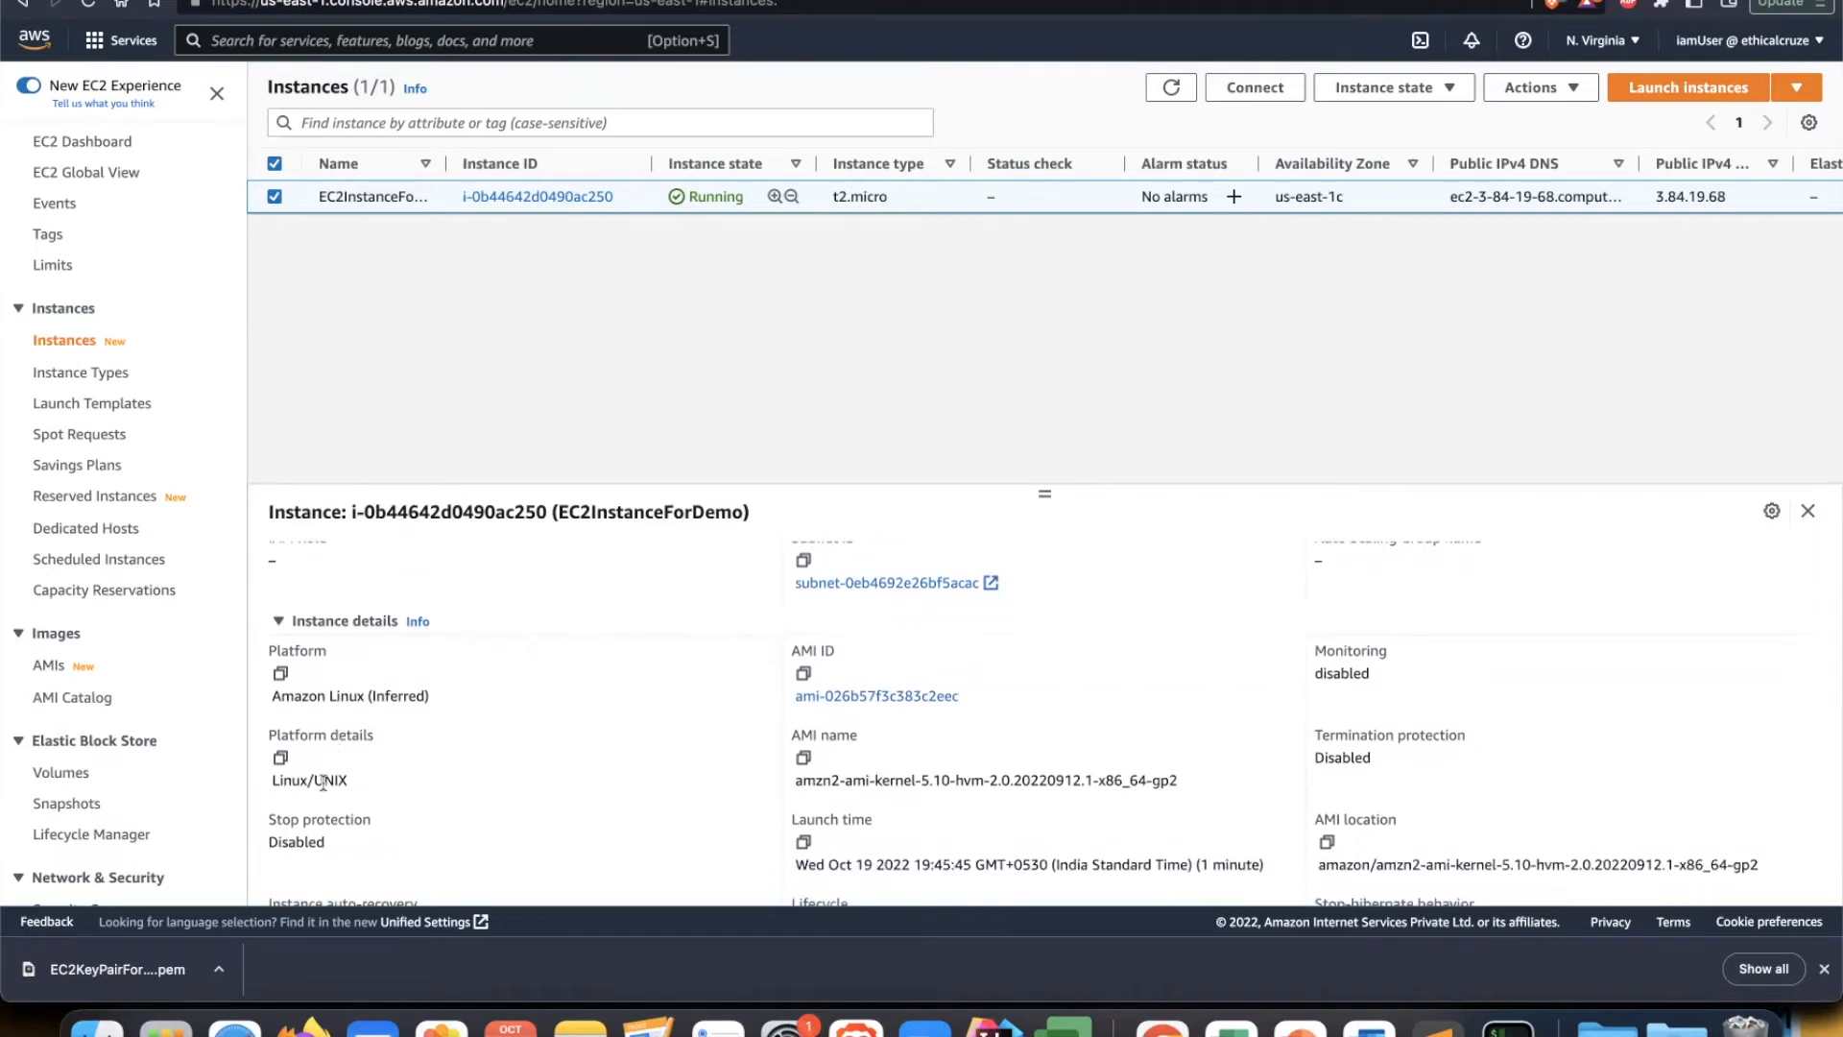
scroll(324, 784, down, 2)
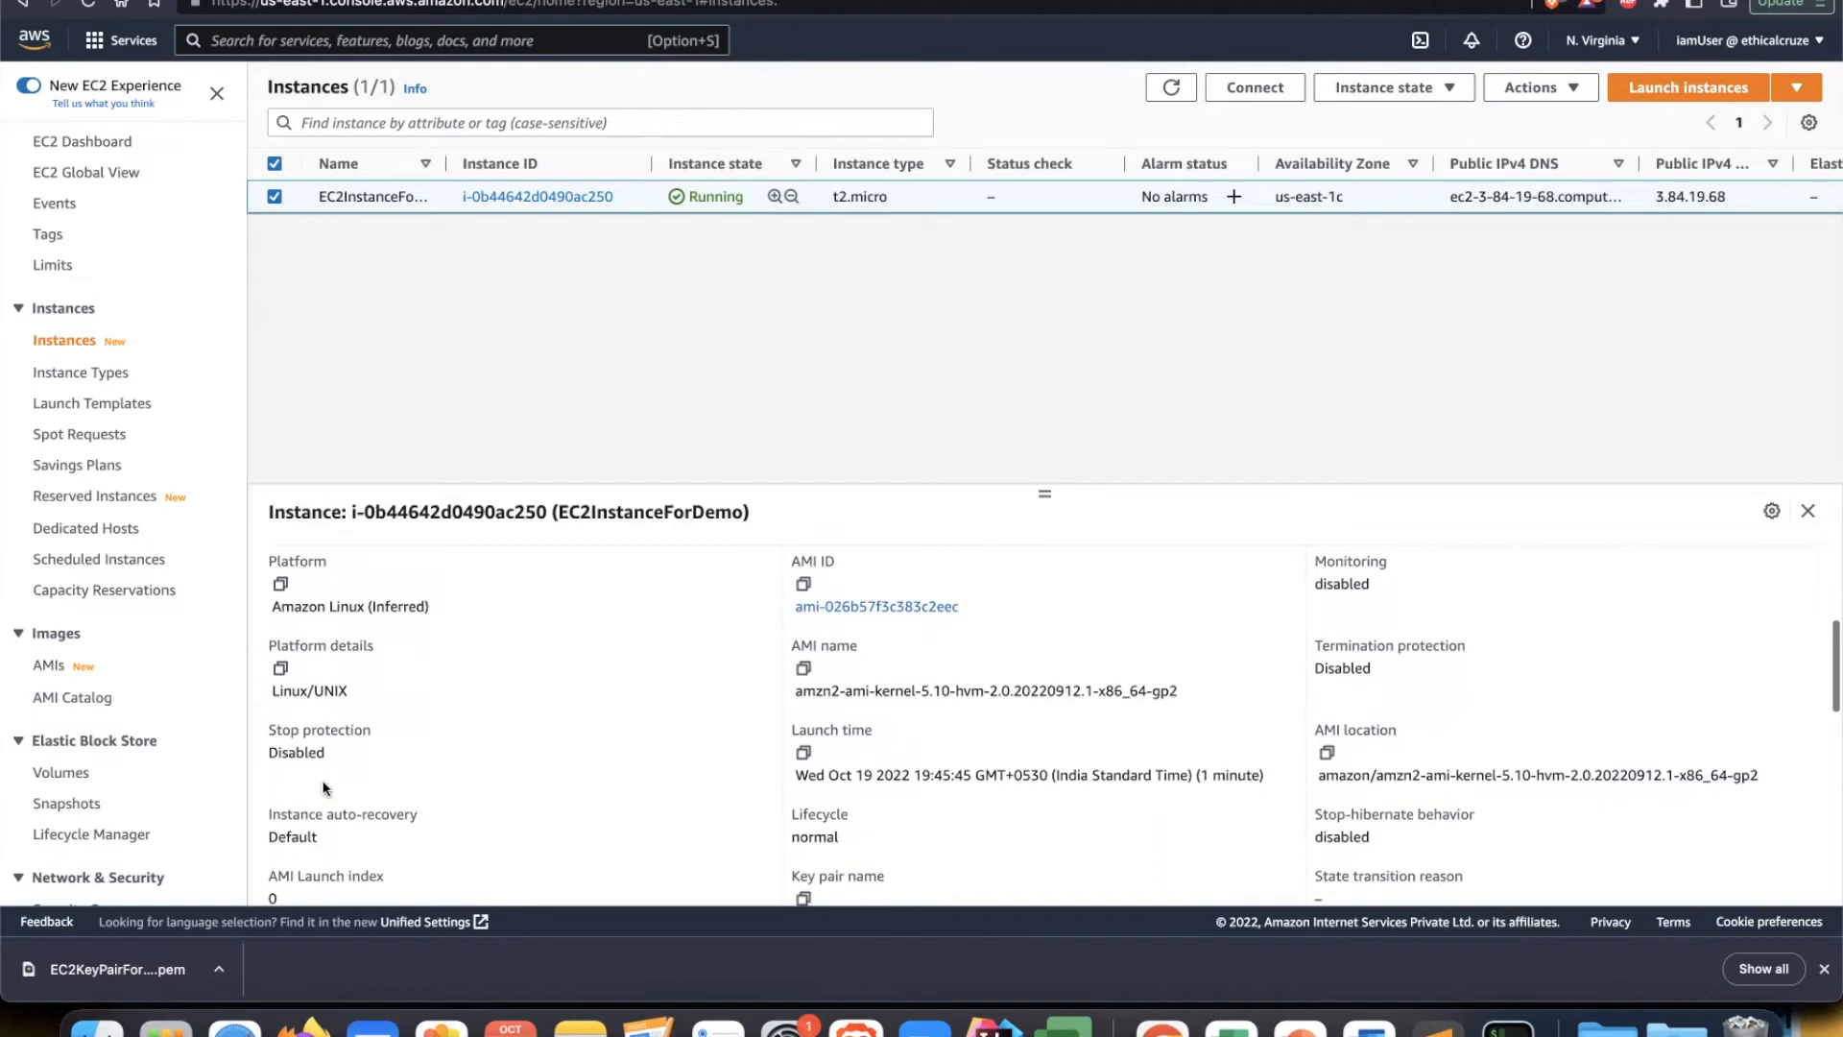
scroll(331, 749, up, 5)
Step: Examine the security details of EC2InstanceForDemo, including its security group, inbound rule ports and sources, and outbound rules
click(380, 566)
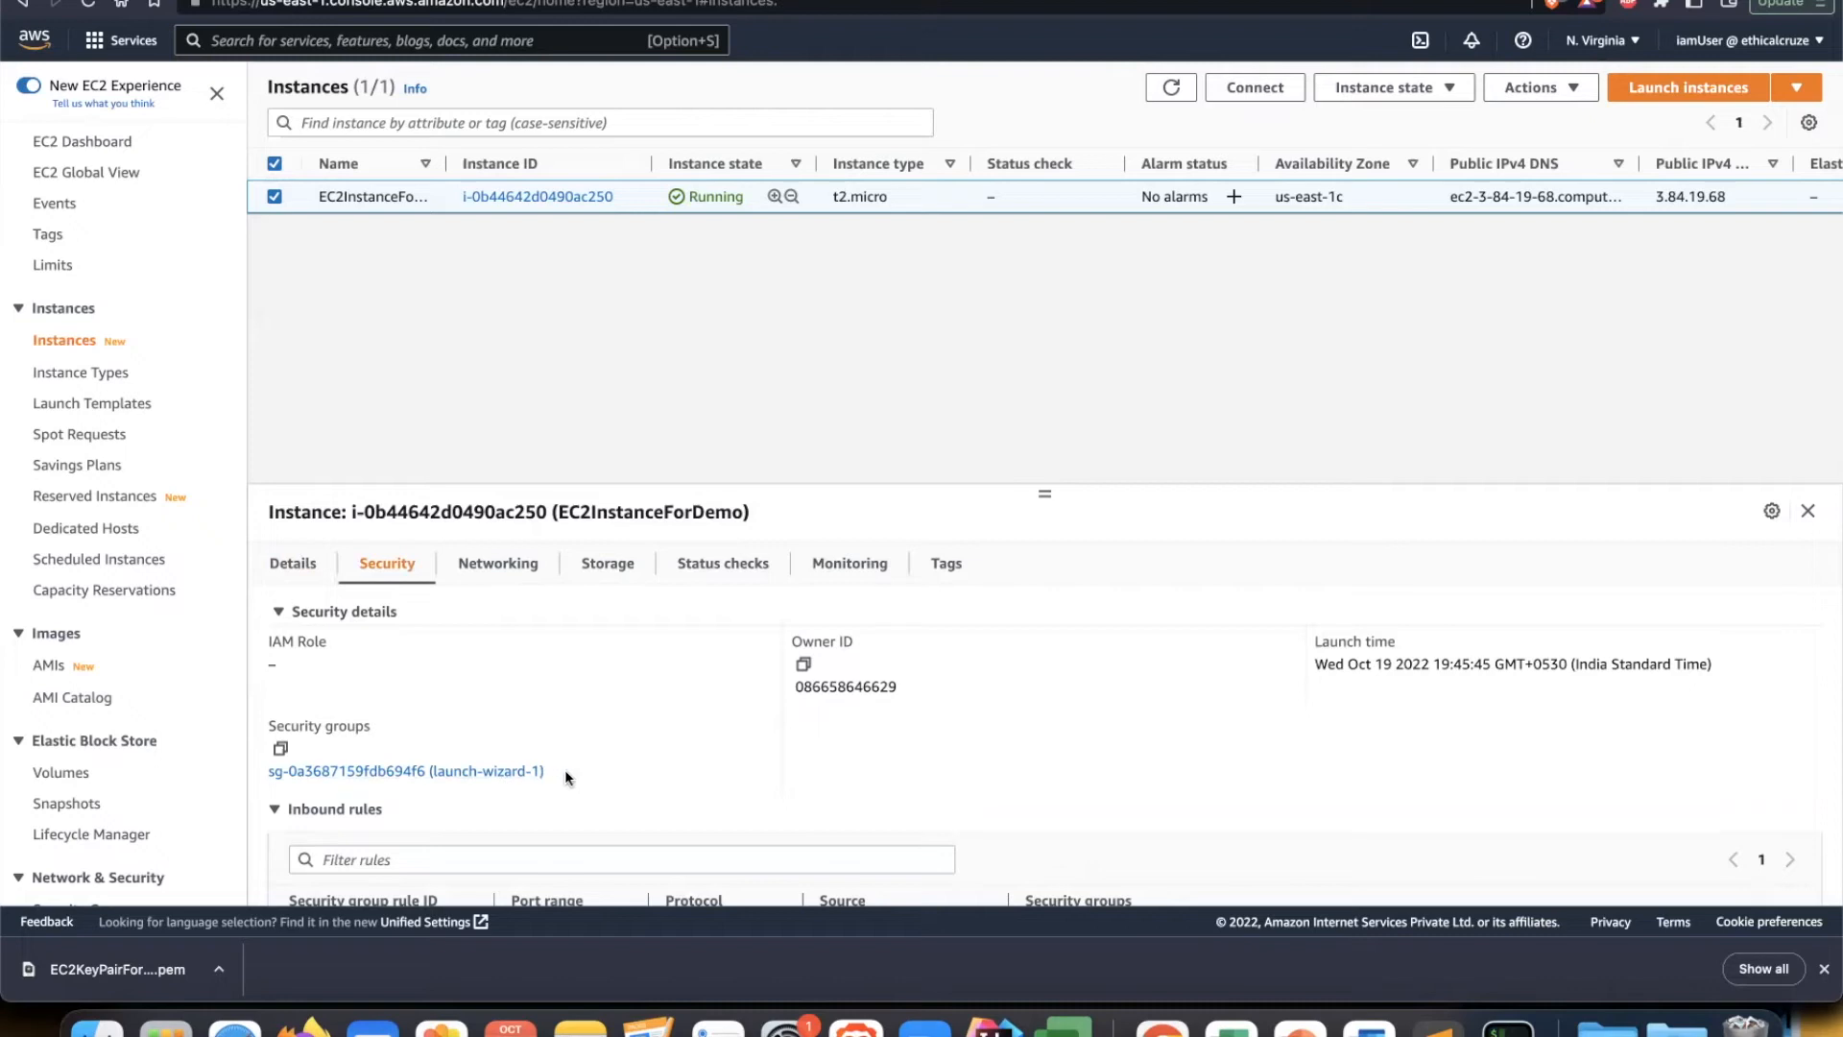
scroll(565, 768, down, 4)
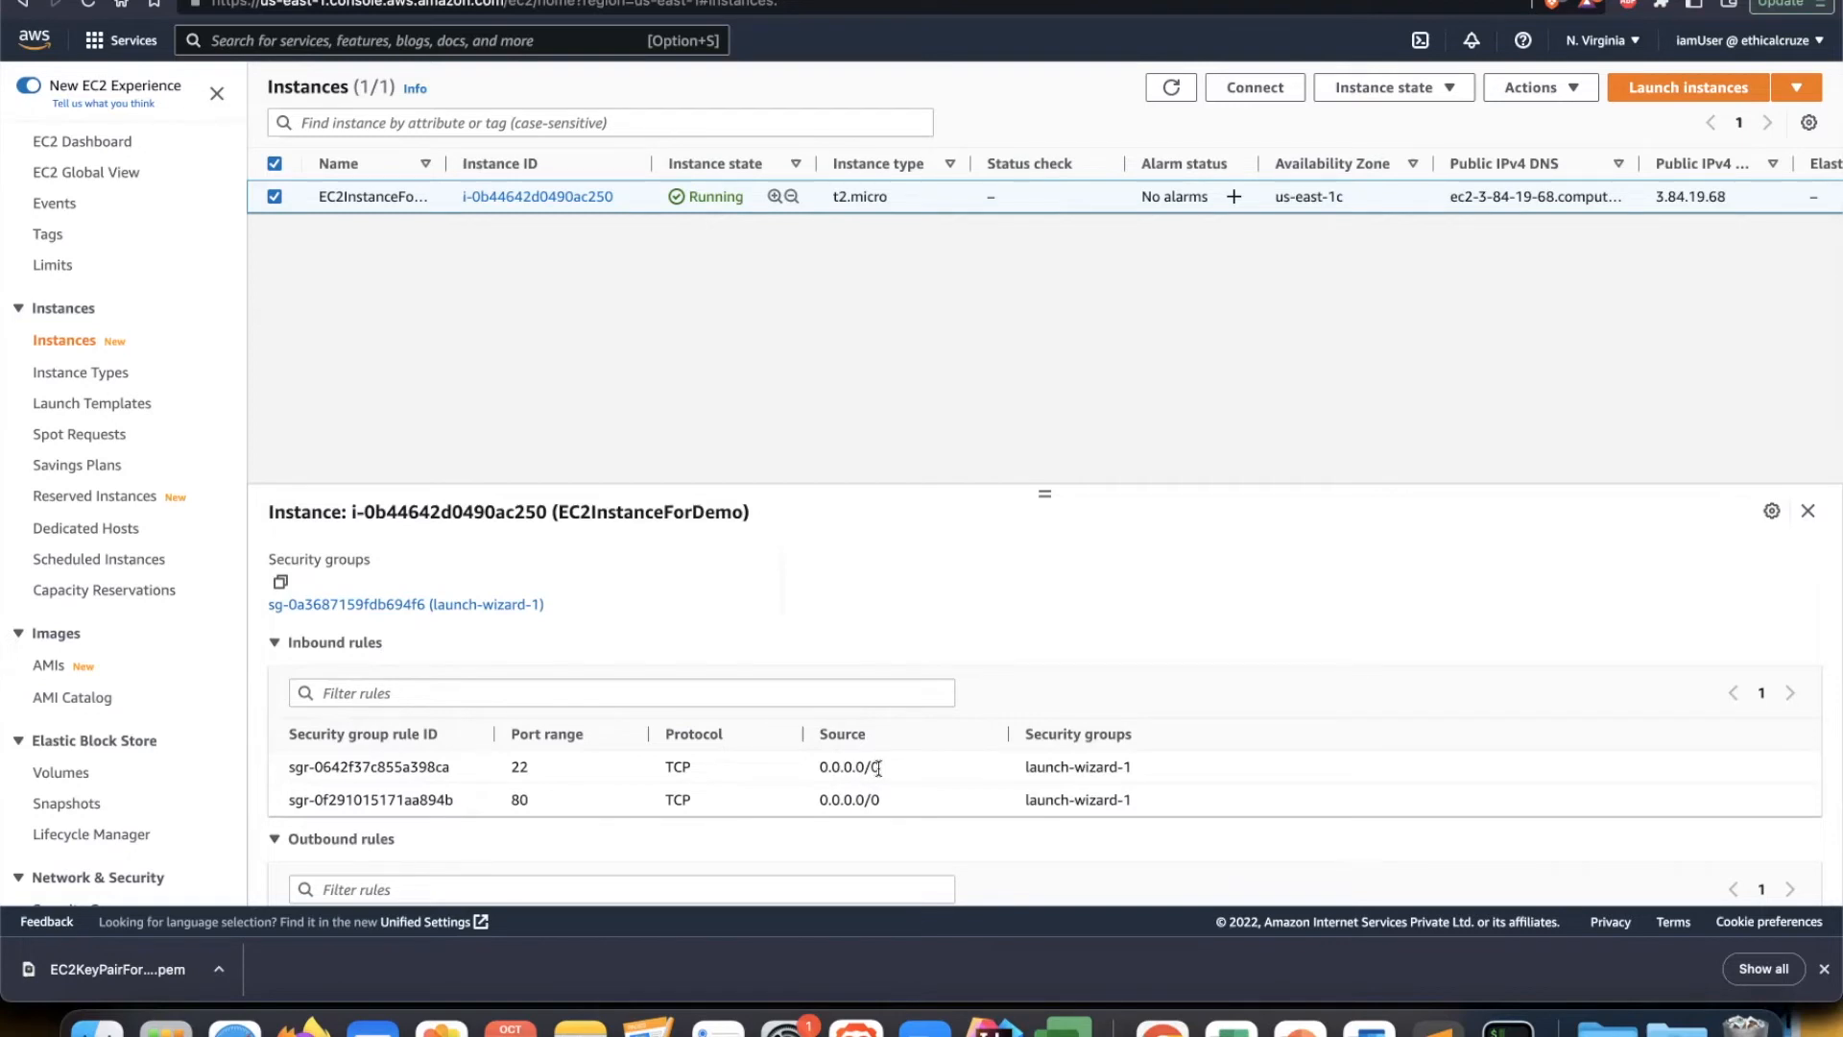
double_click(518, 800)
click(822, 801)
scroll(883, 807, down, 2)
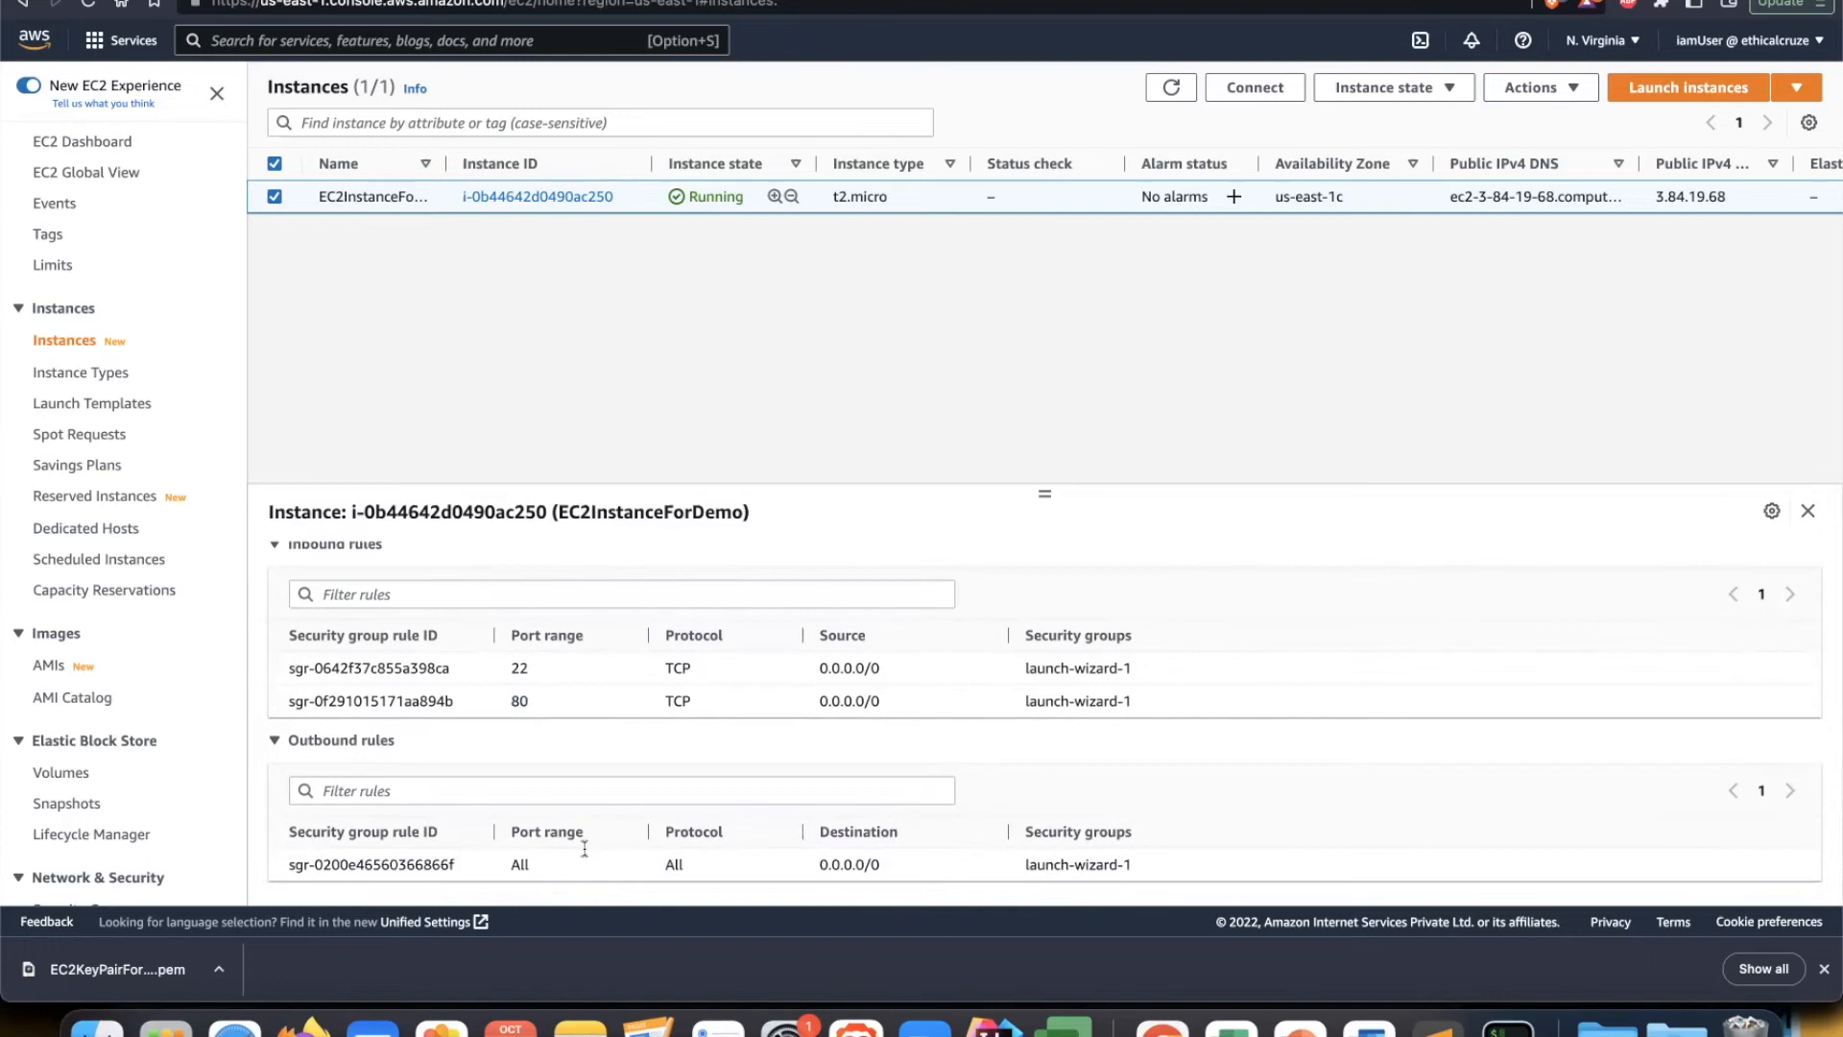
scroll(472, 776, up, 2)
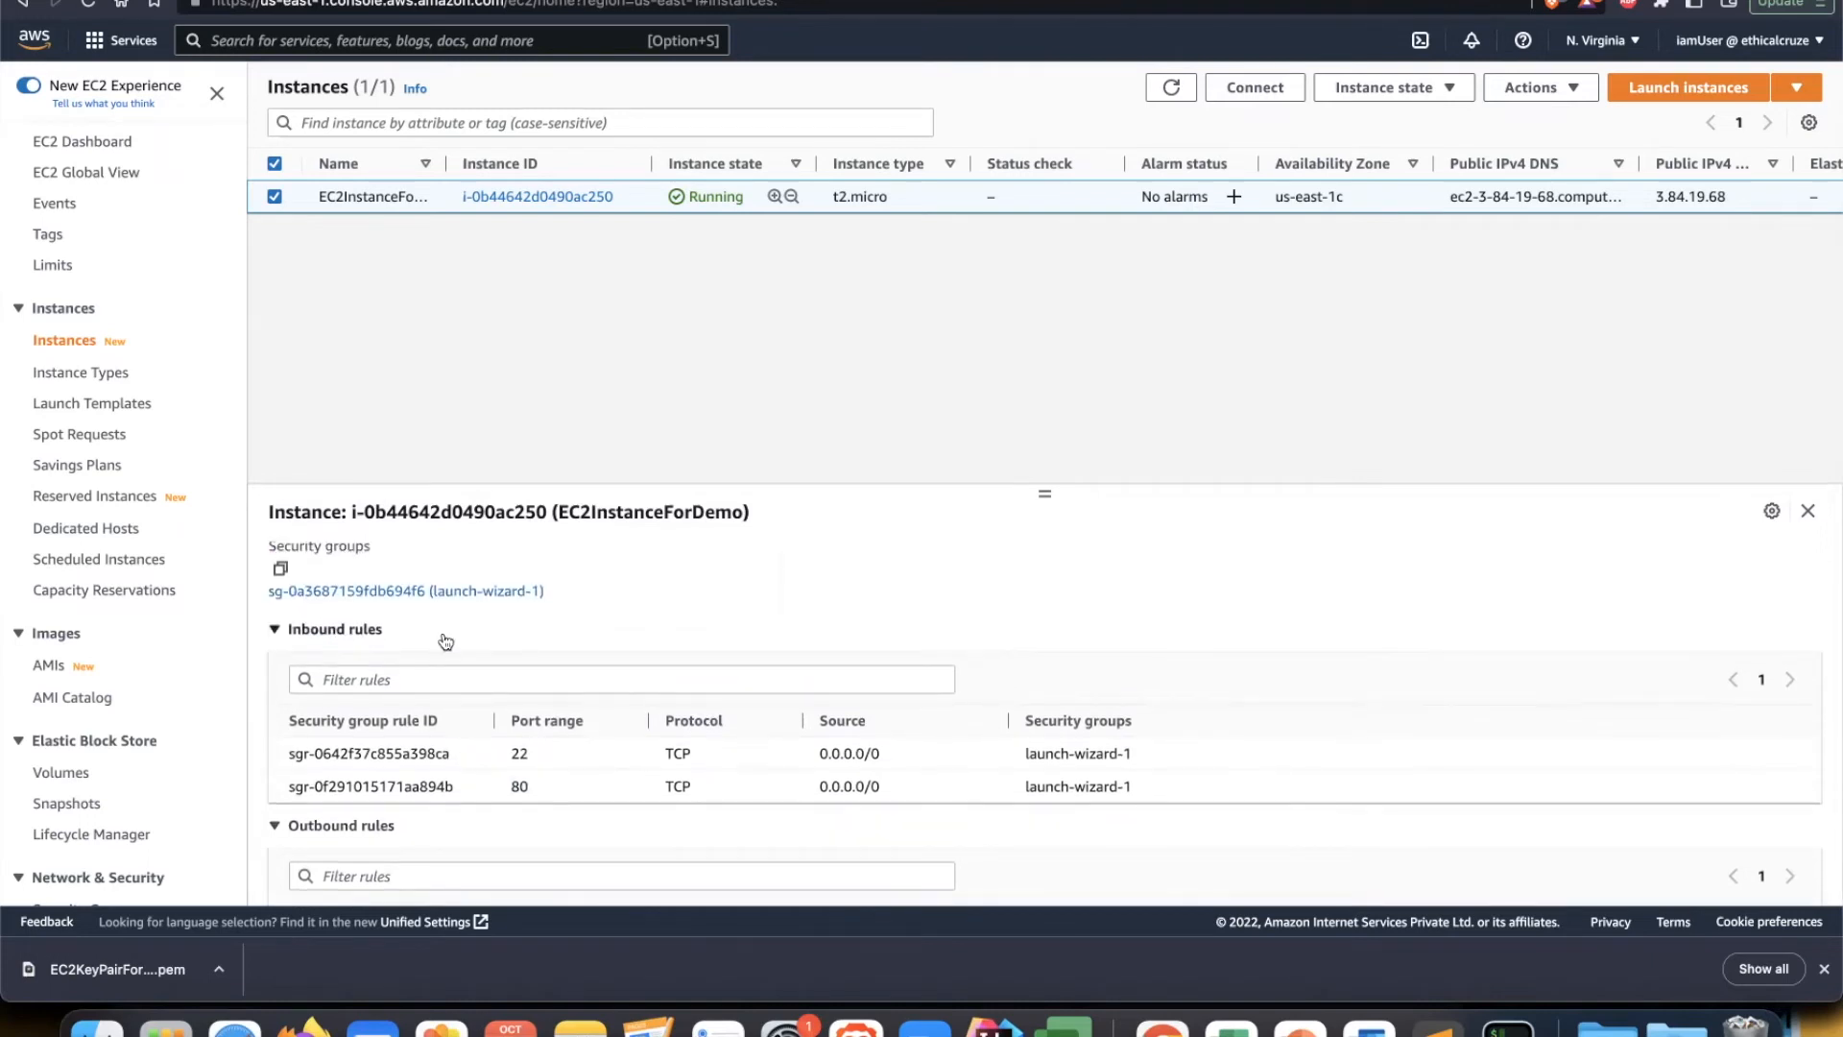
scroll(628, 786, down, 1)
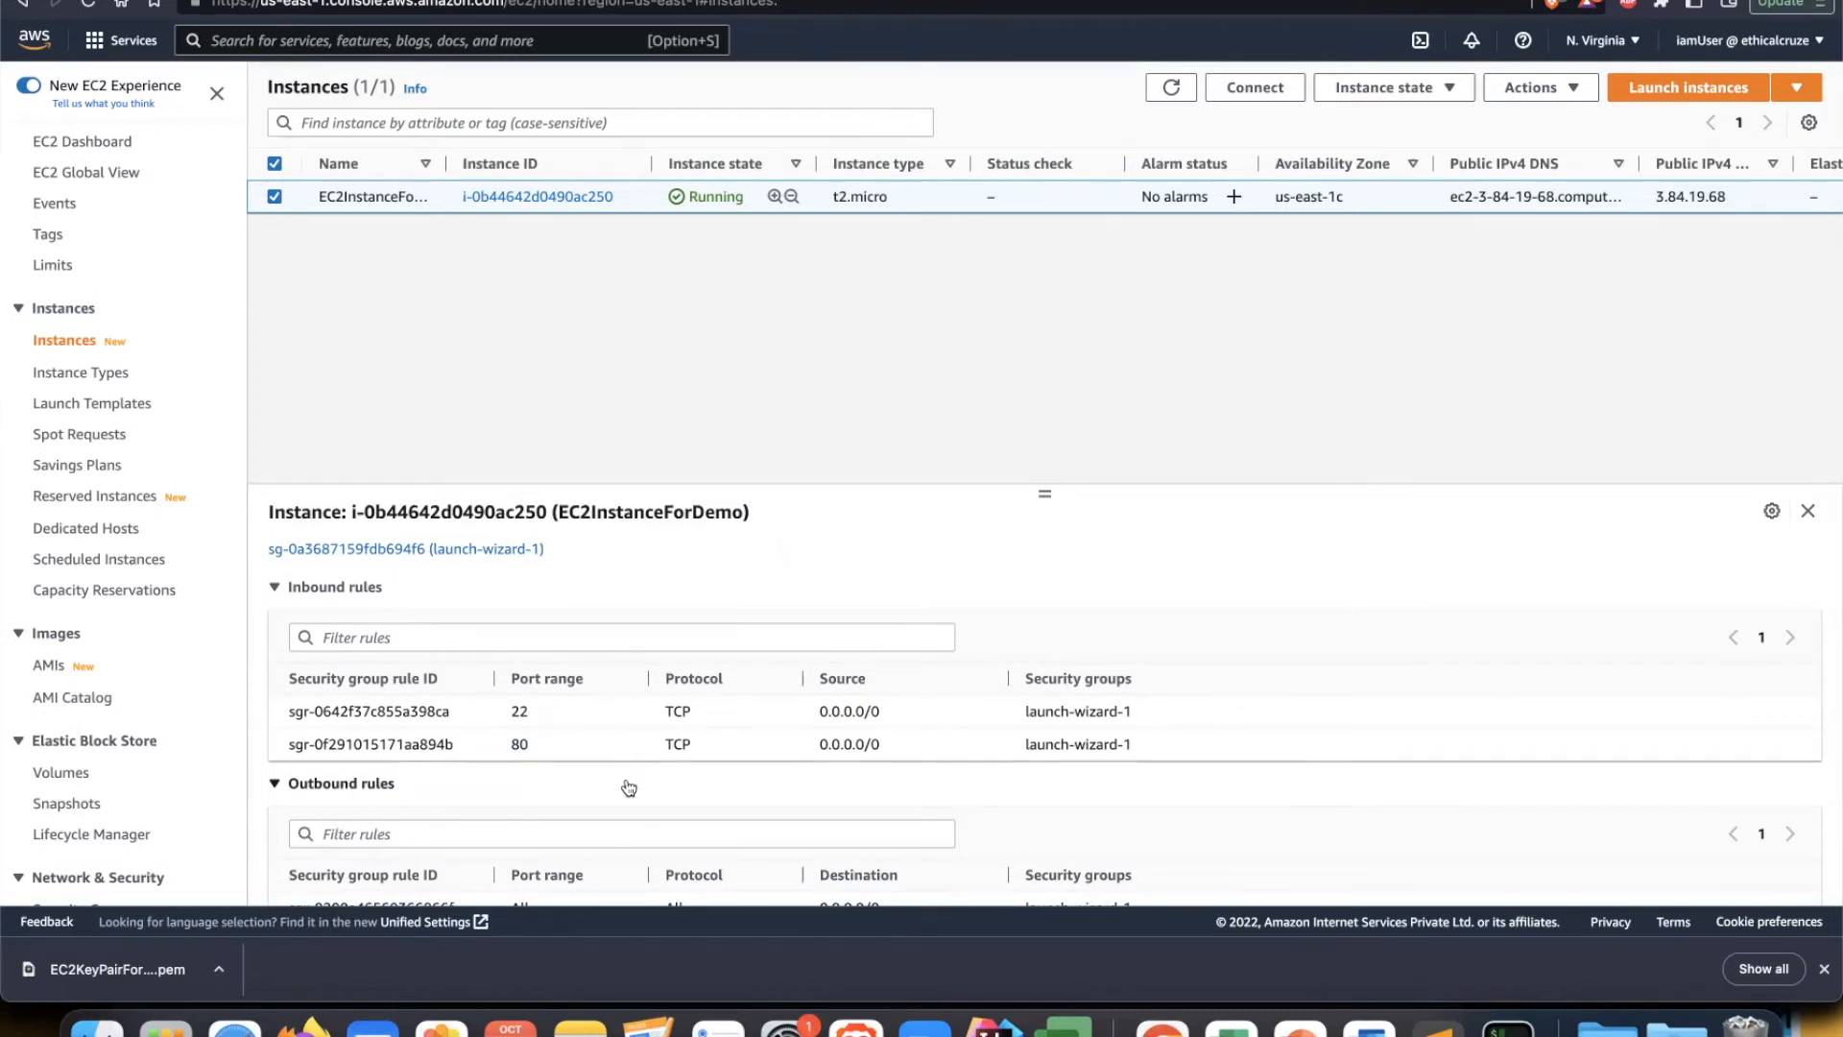
scroll(629, 788, down, 1)
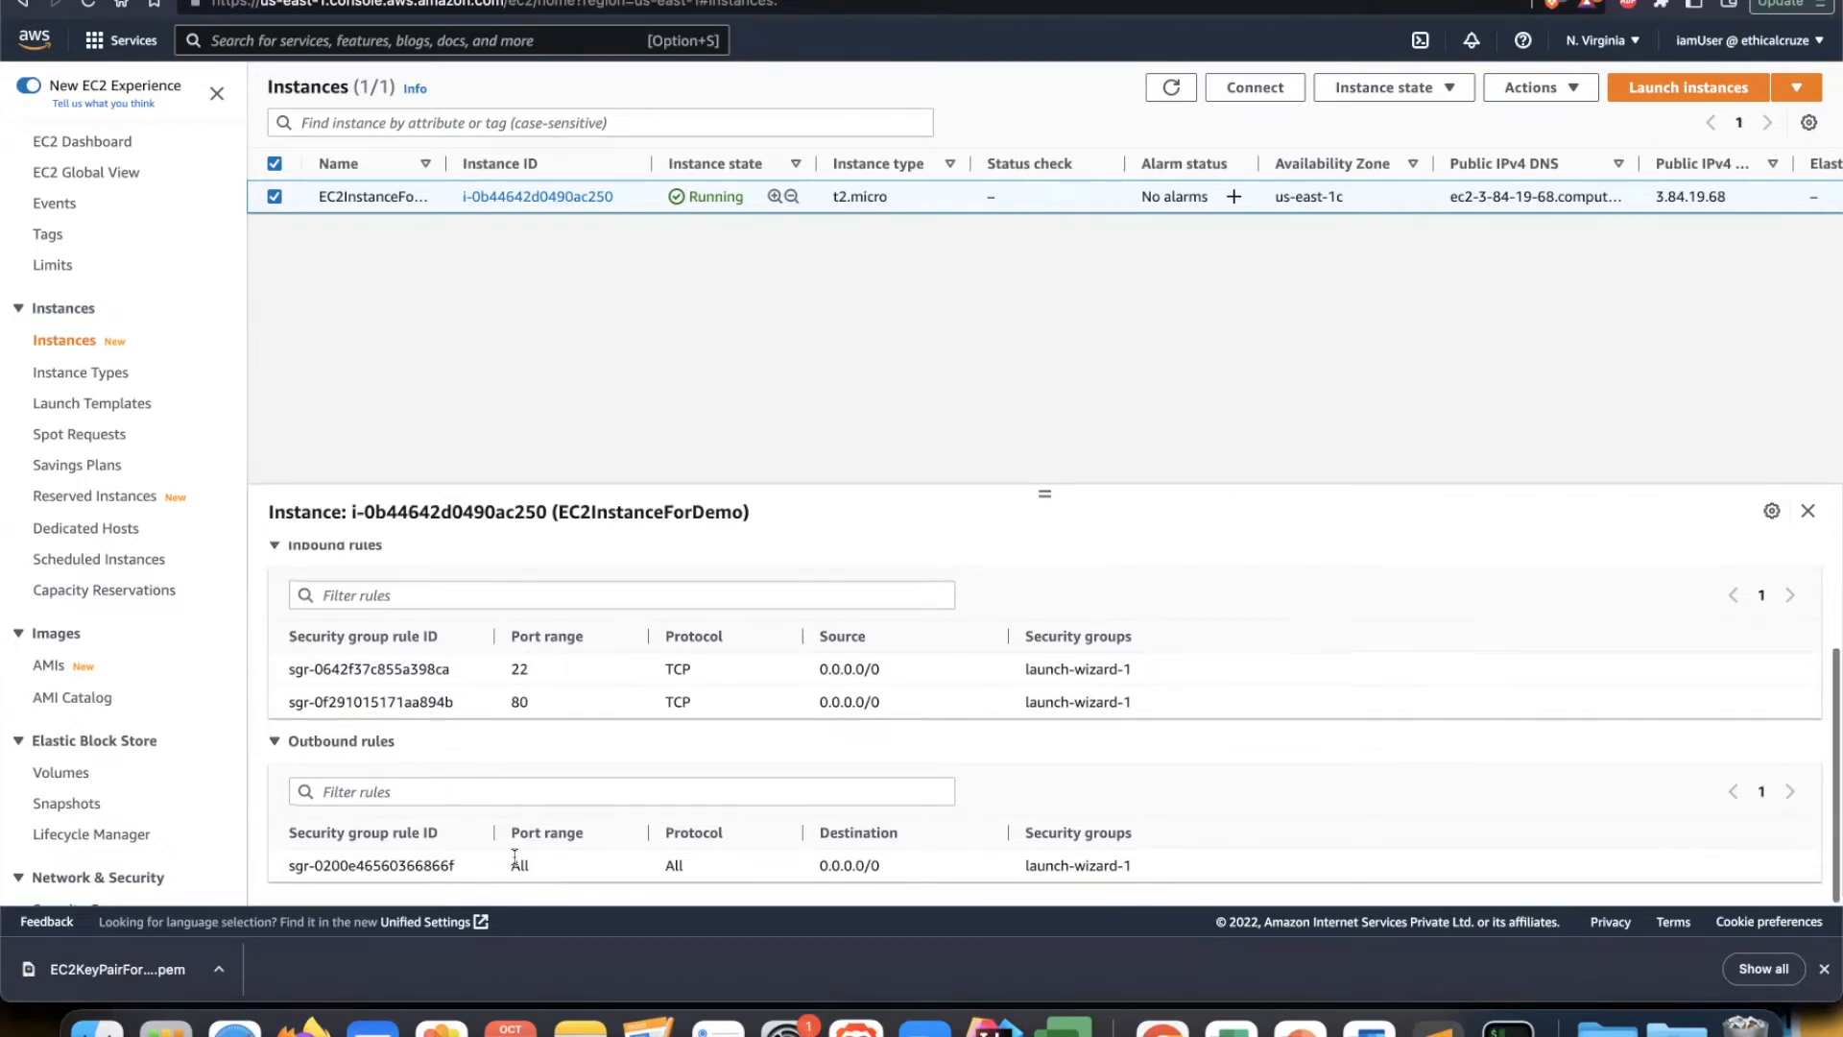
scroll(523, 866, up, 1)
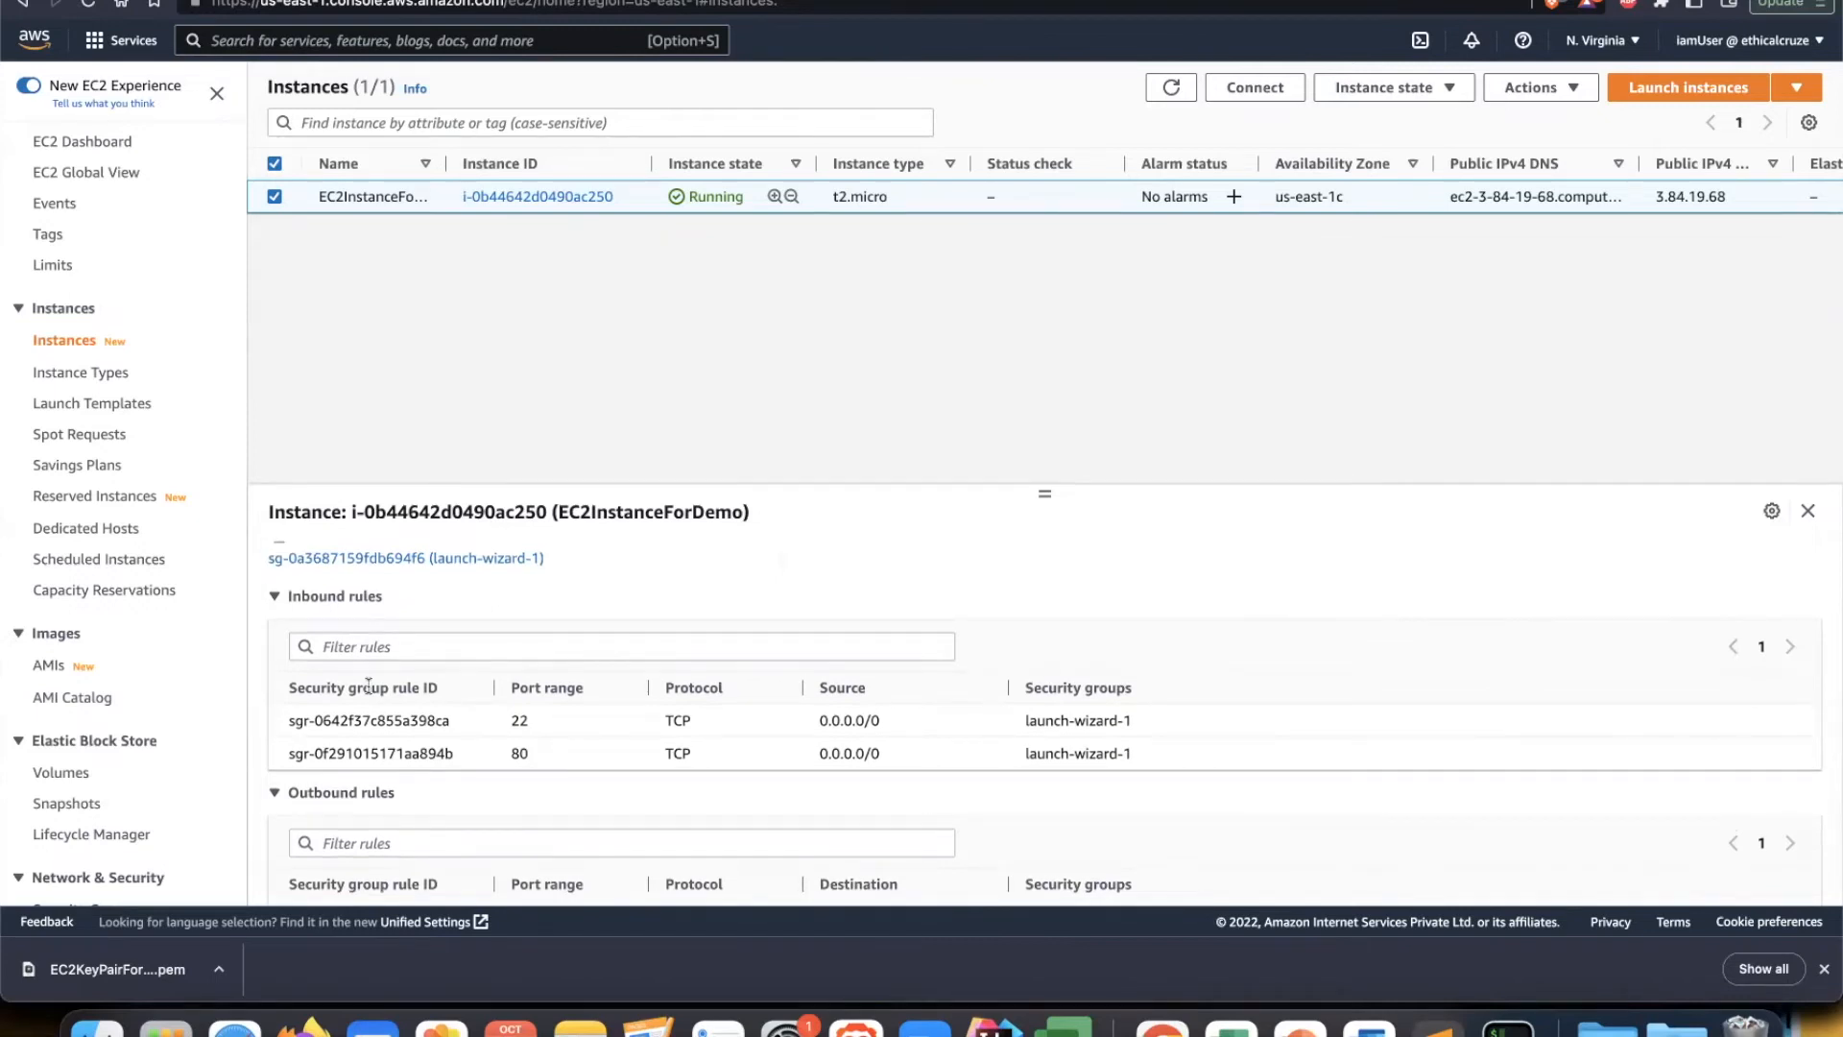
scroll(368, 685, down, 1)
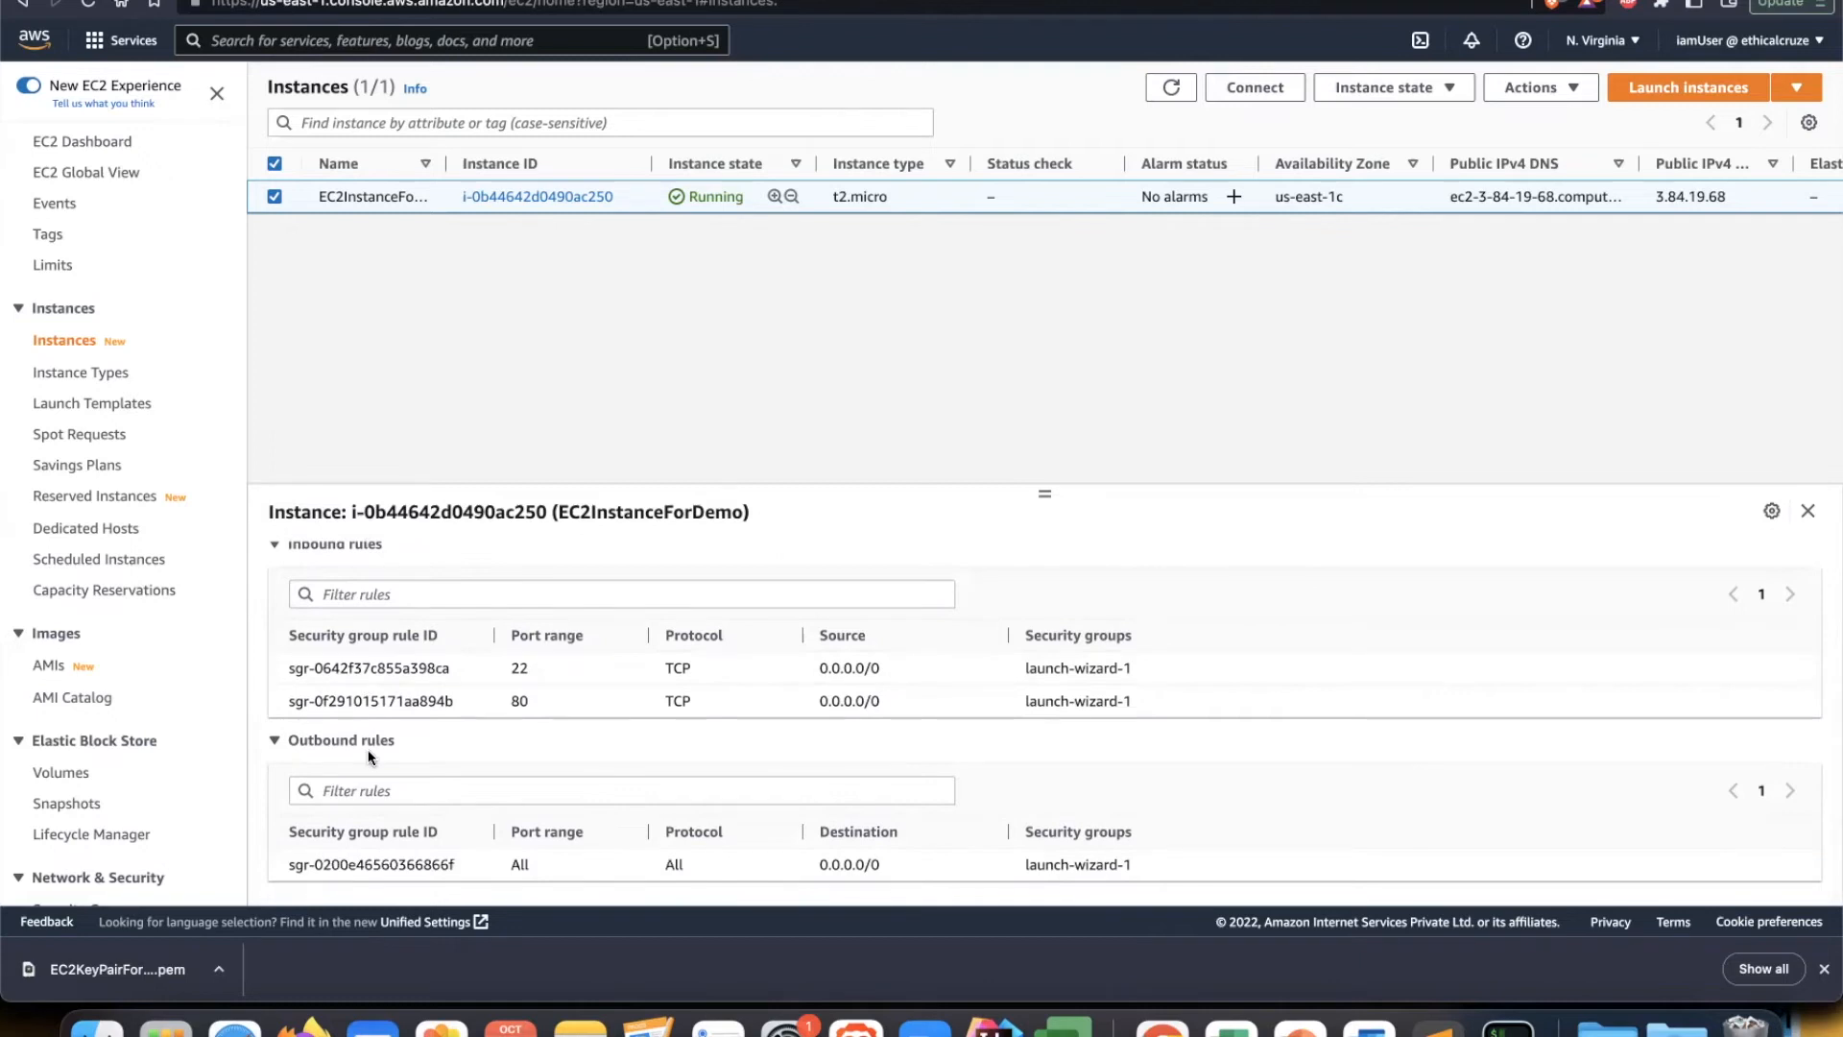
scroll(369, 756, up, 5)
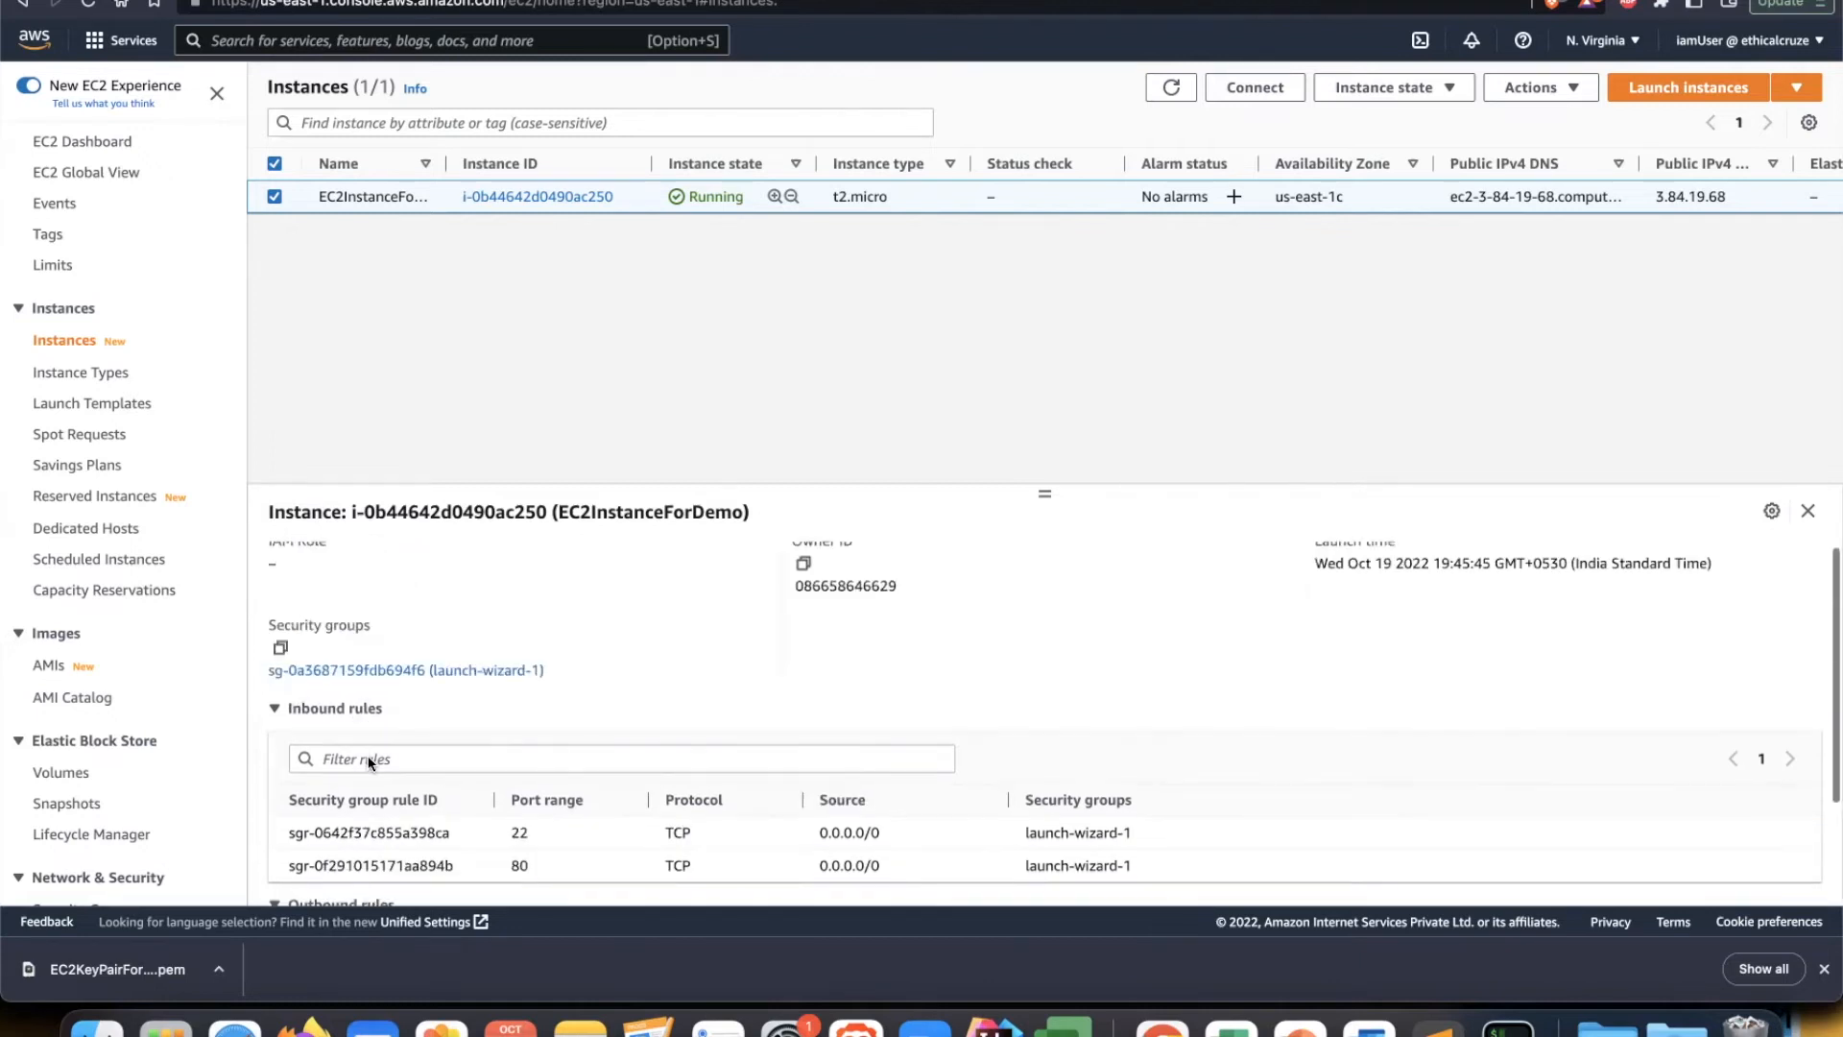
Step: Look through the instance's networking, storage, status check and monitoring information
click(517, 557)
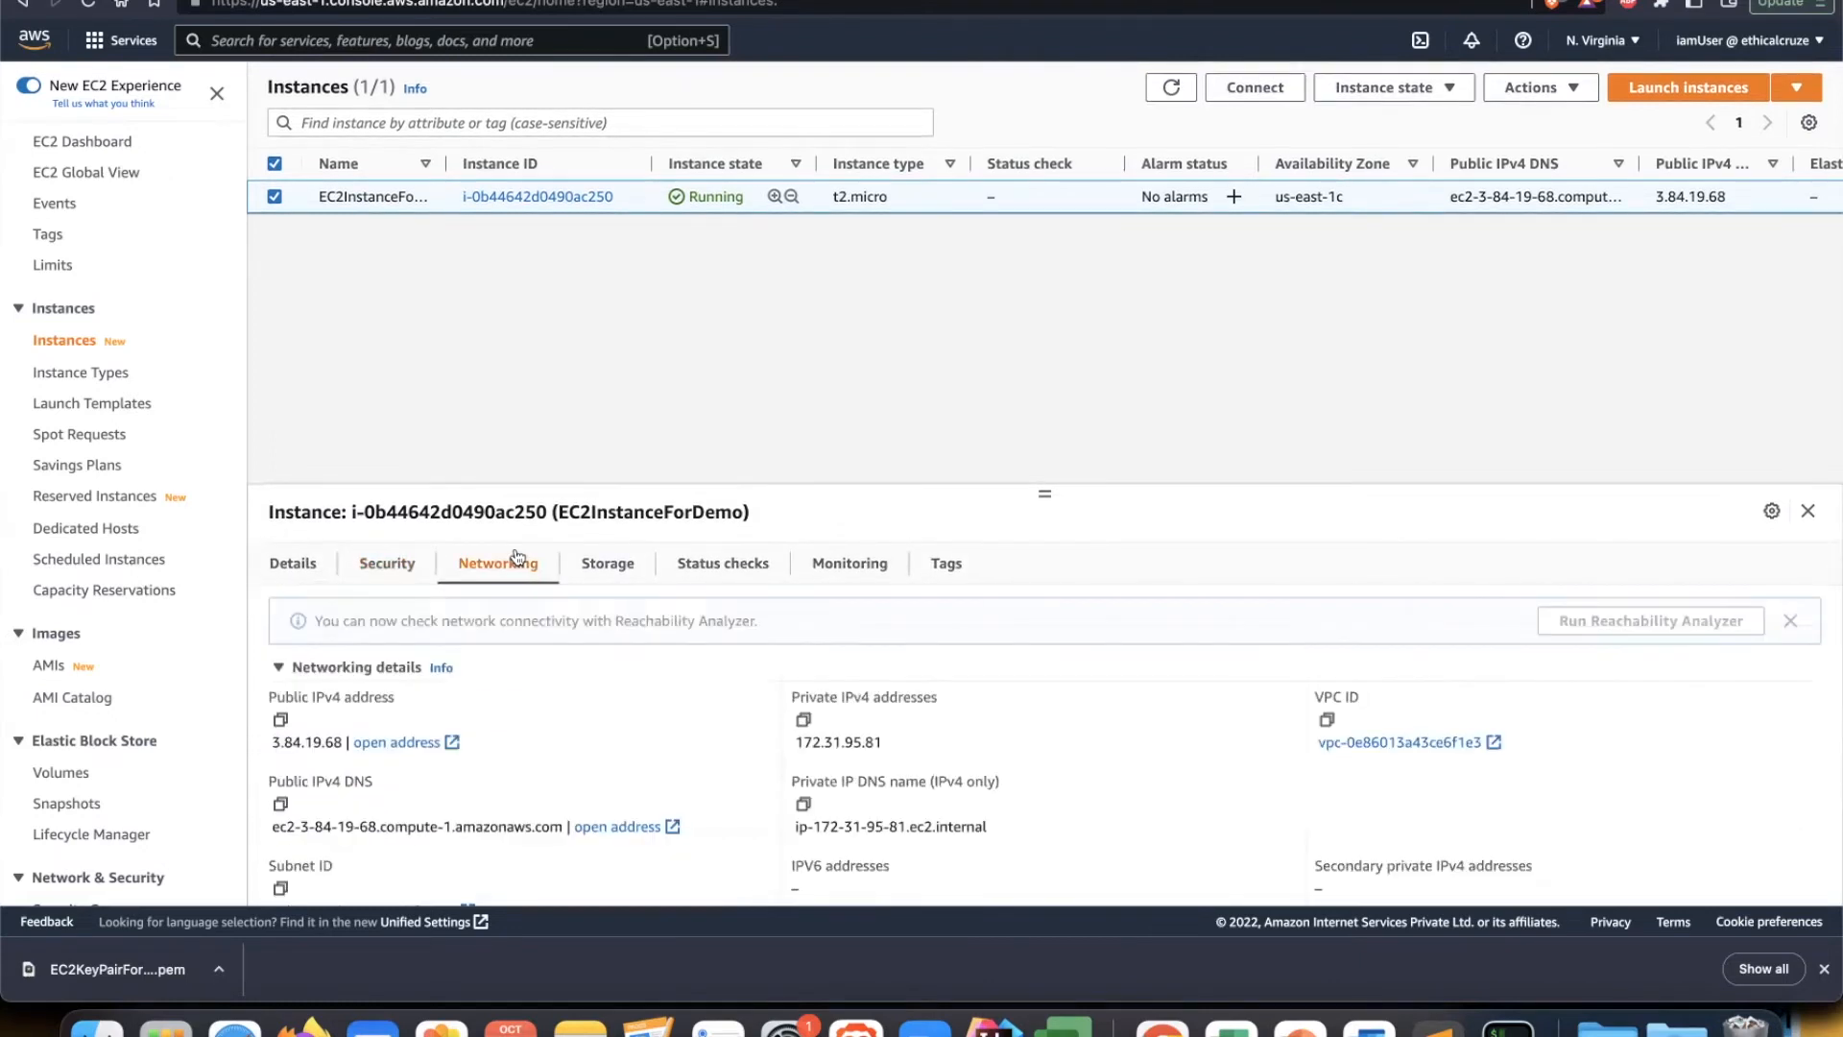
click(604, 568)
click(720, 568)
click(630, 568)
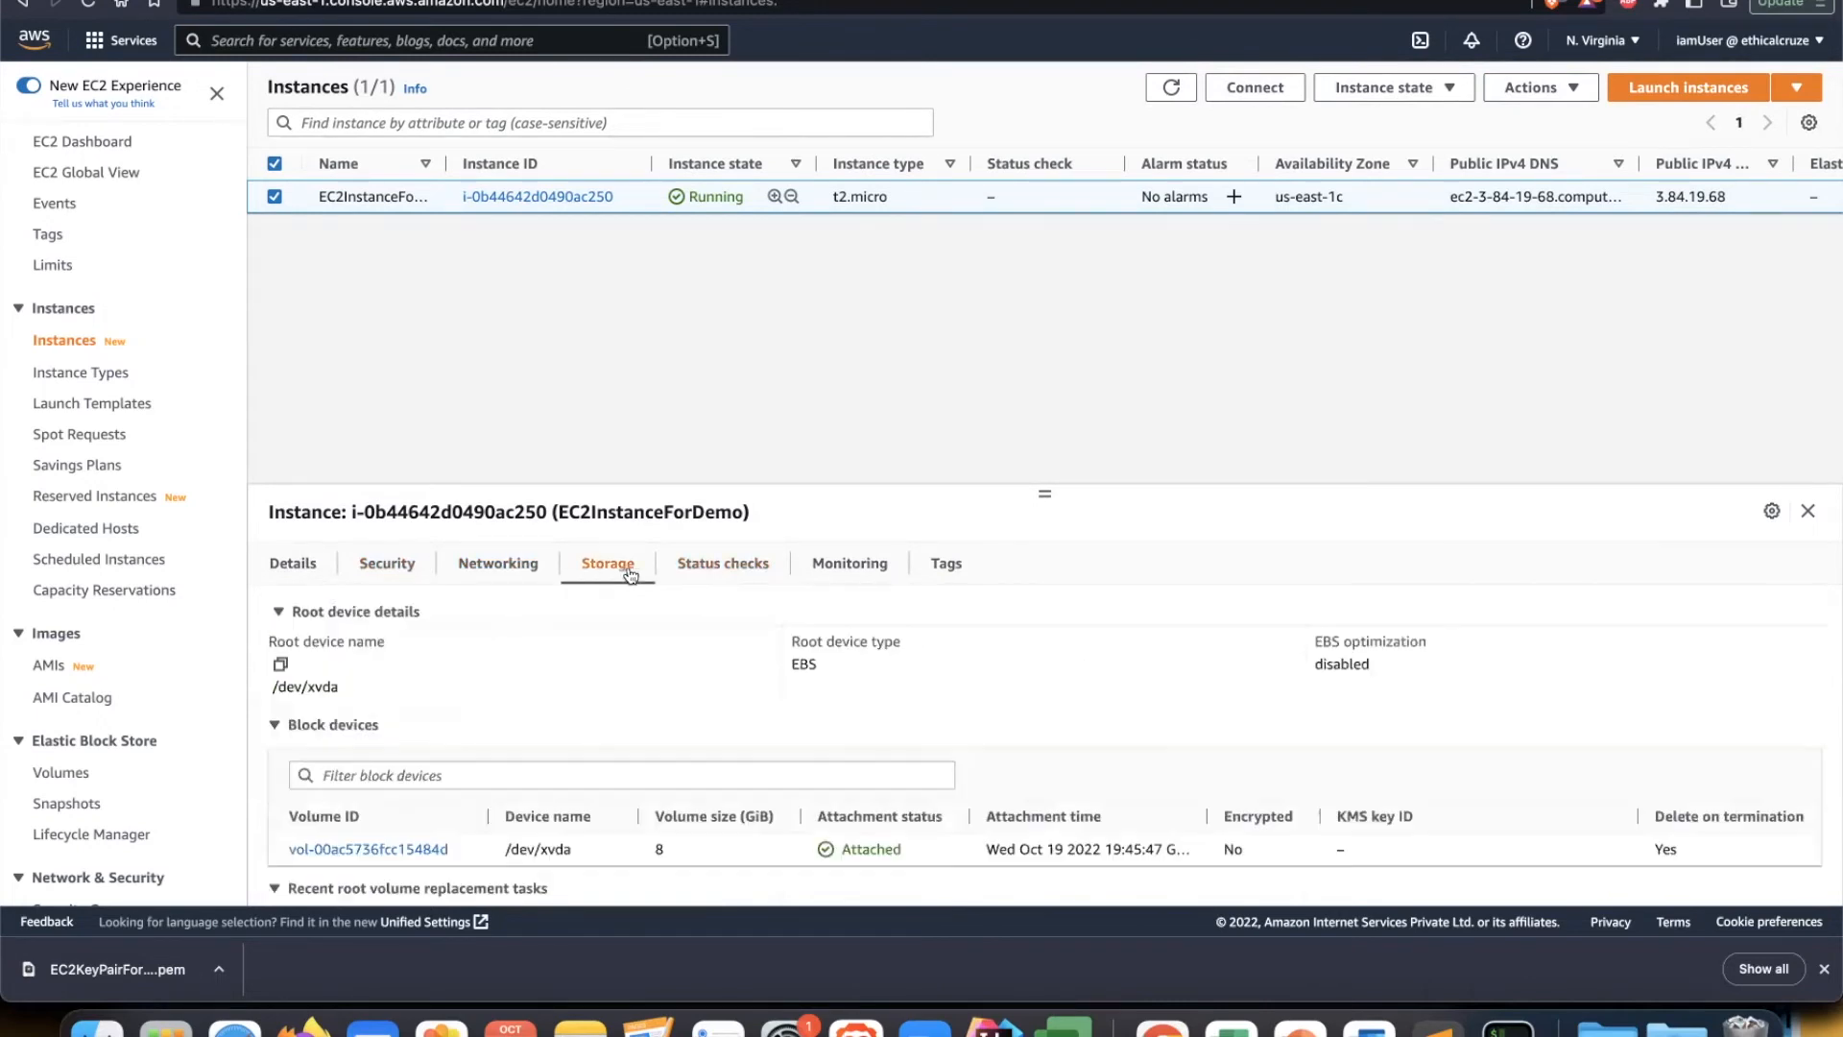
click(743, 574)
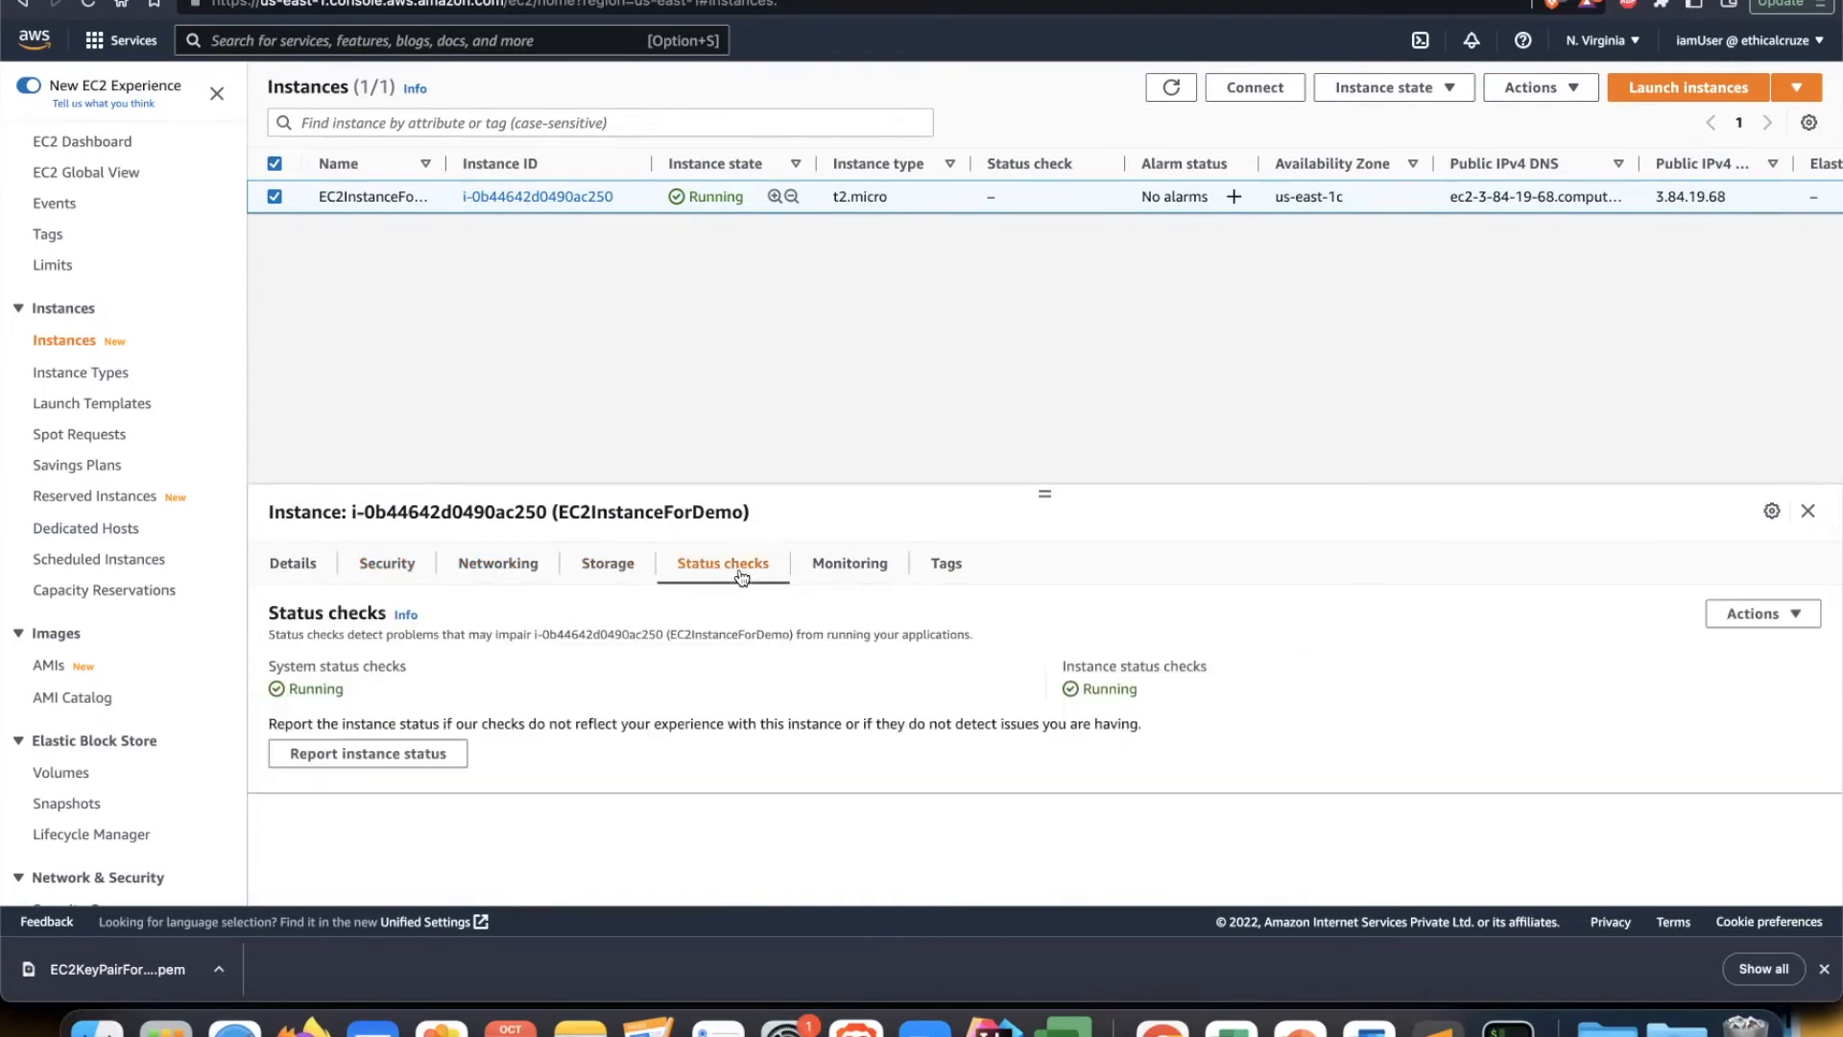
click(828, 573)
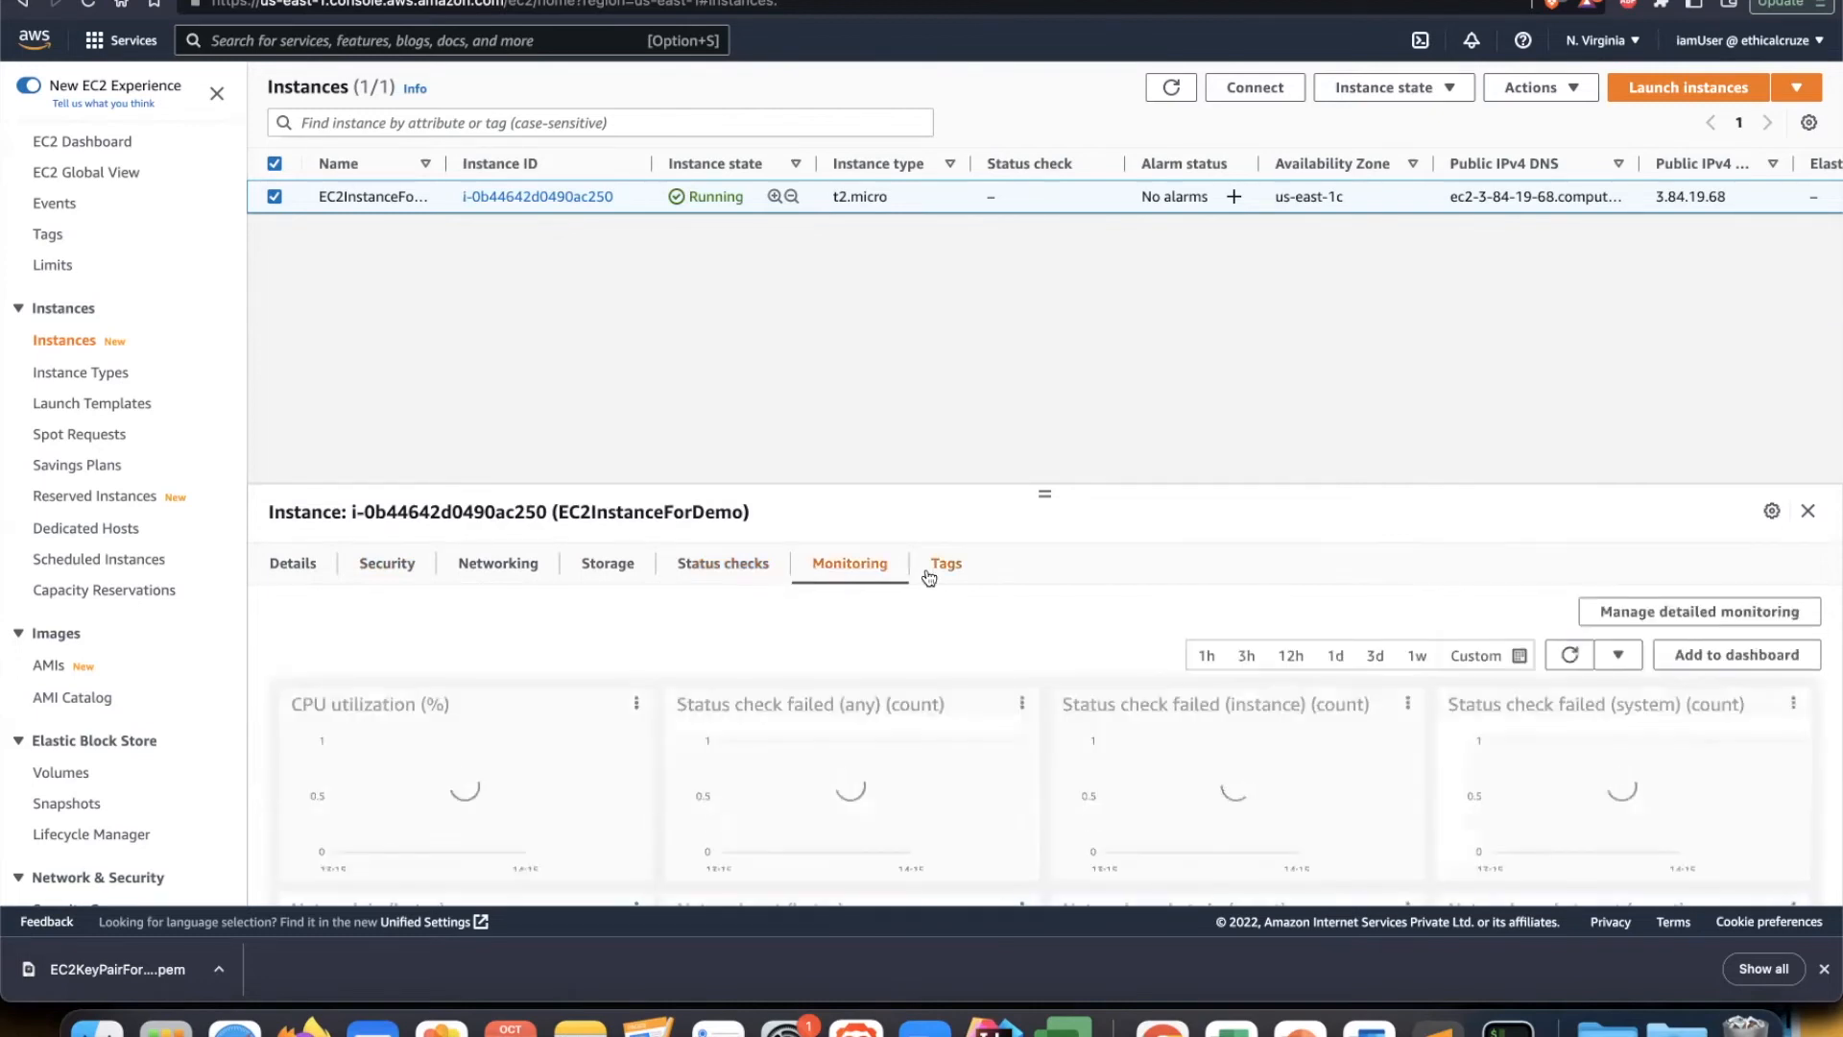
Step: Return to the instance's details and try to open its public IPv4 address through the provided link
click(302, 567)
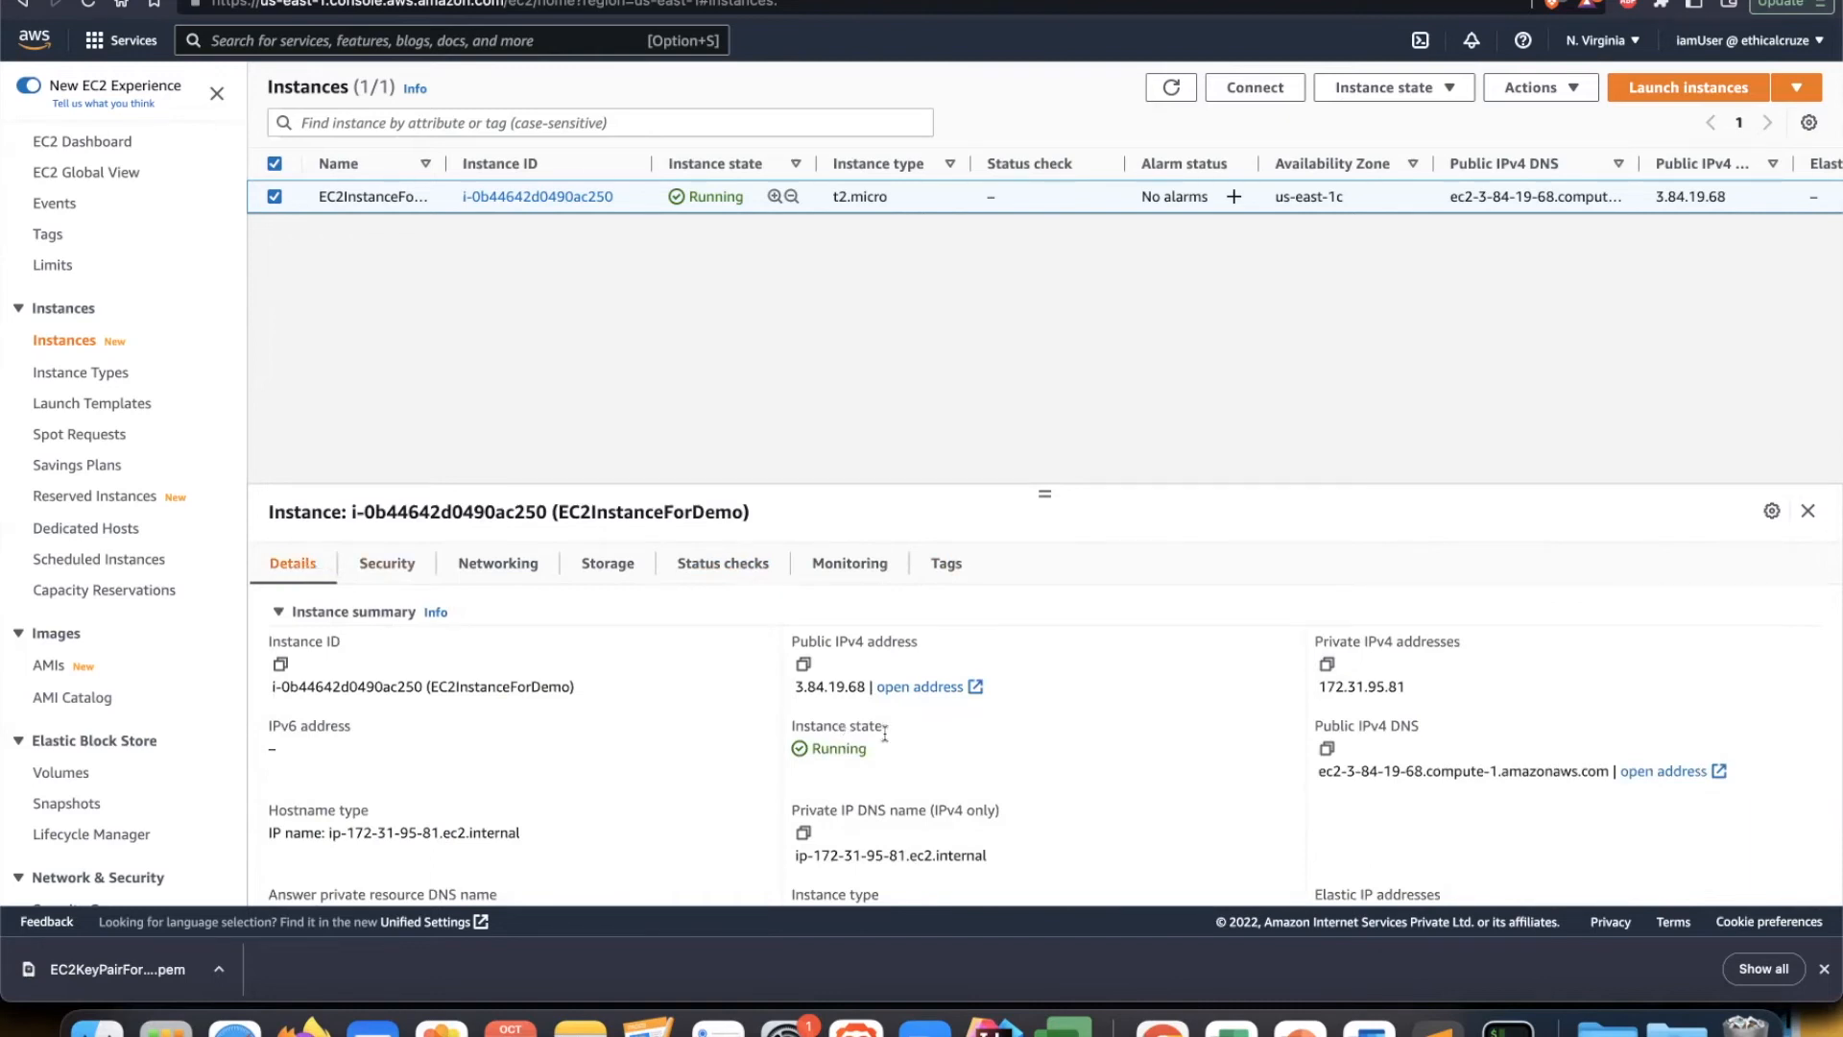
click(950, 686)
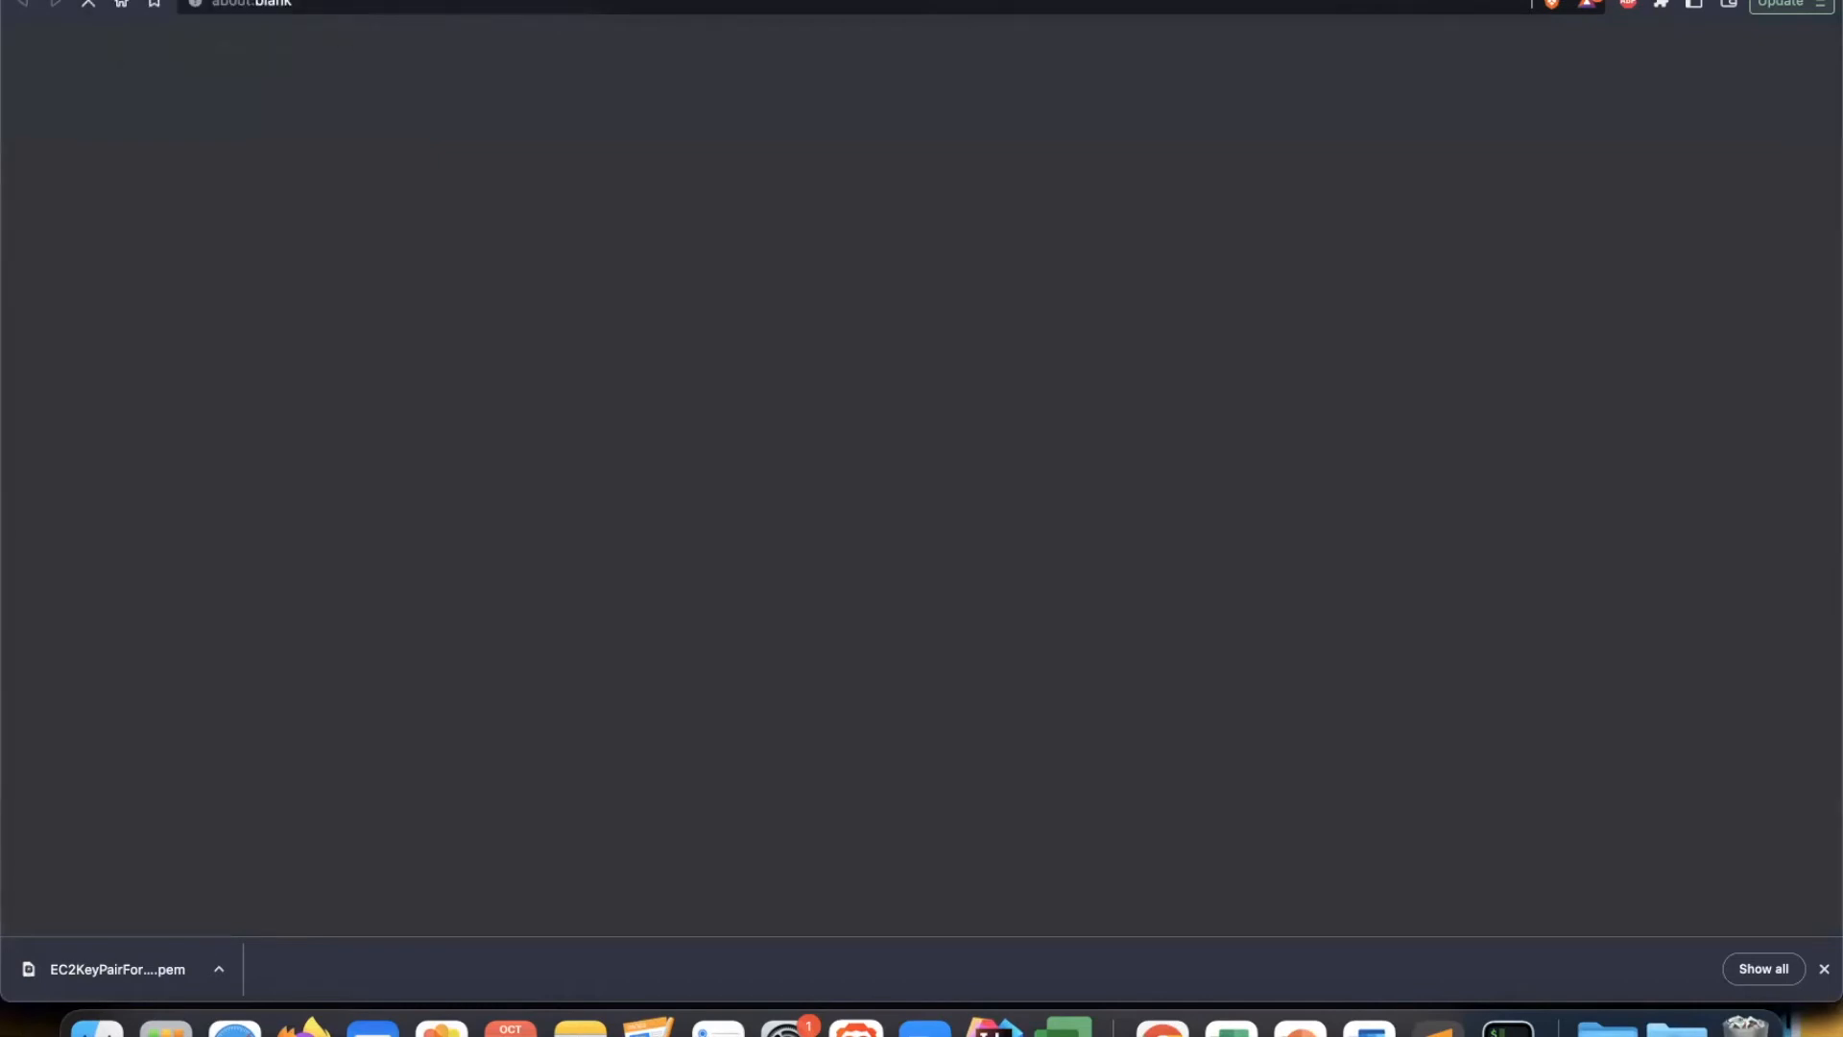
click(231, 0)
Step: Copy the public IPv4 address from the instance summary and load it in a new browser tab
drag(869, 685, 789, 687)
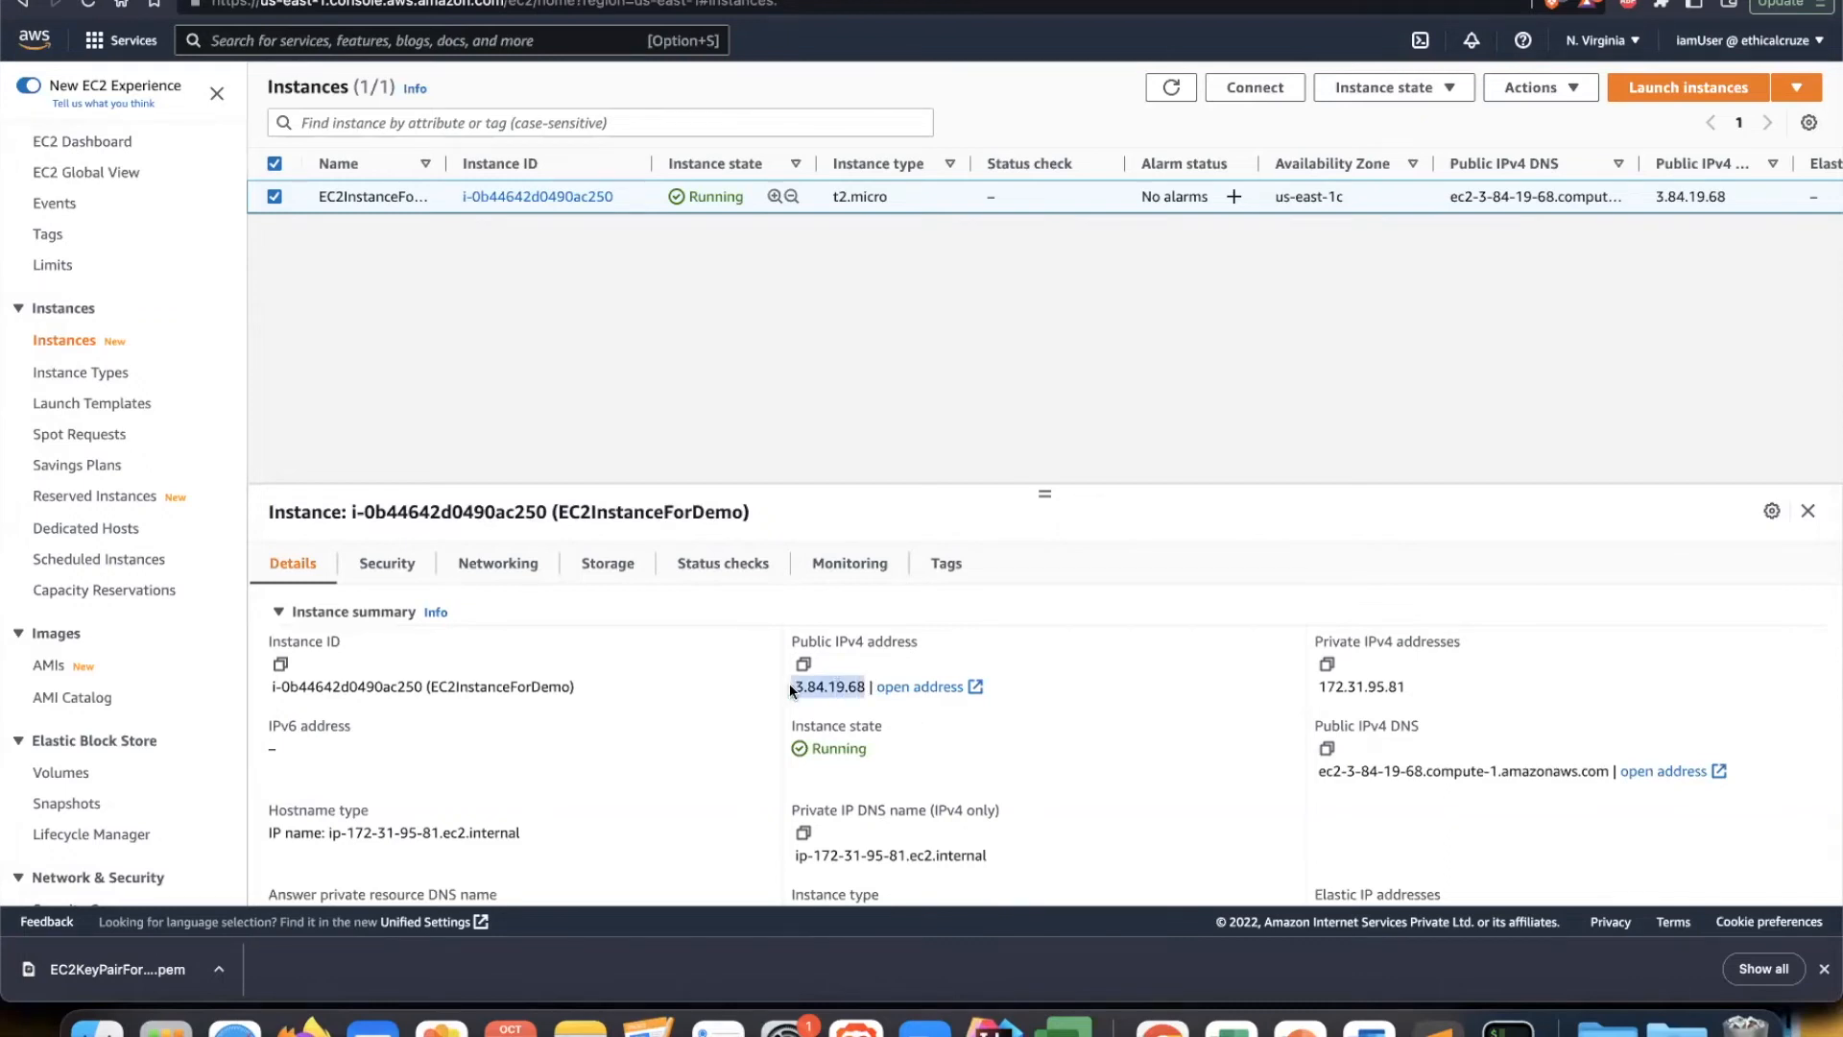
key(super+c)
key(super+t)
key(super+v)
key(Return)
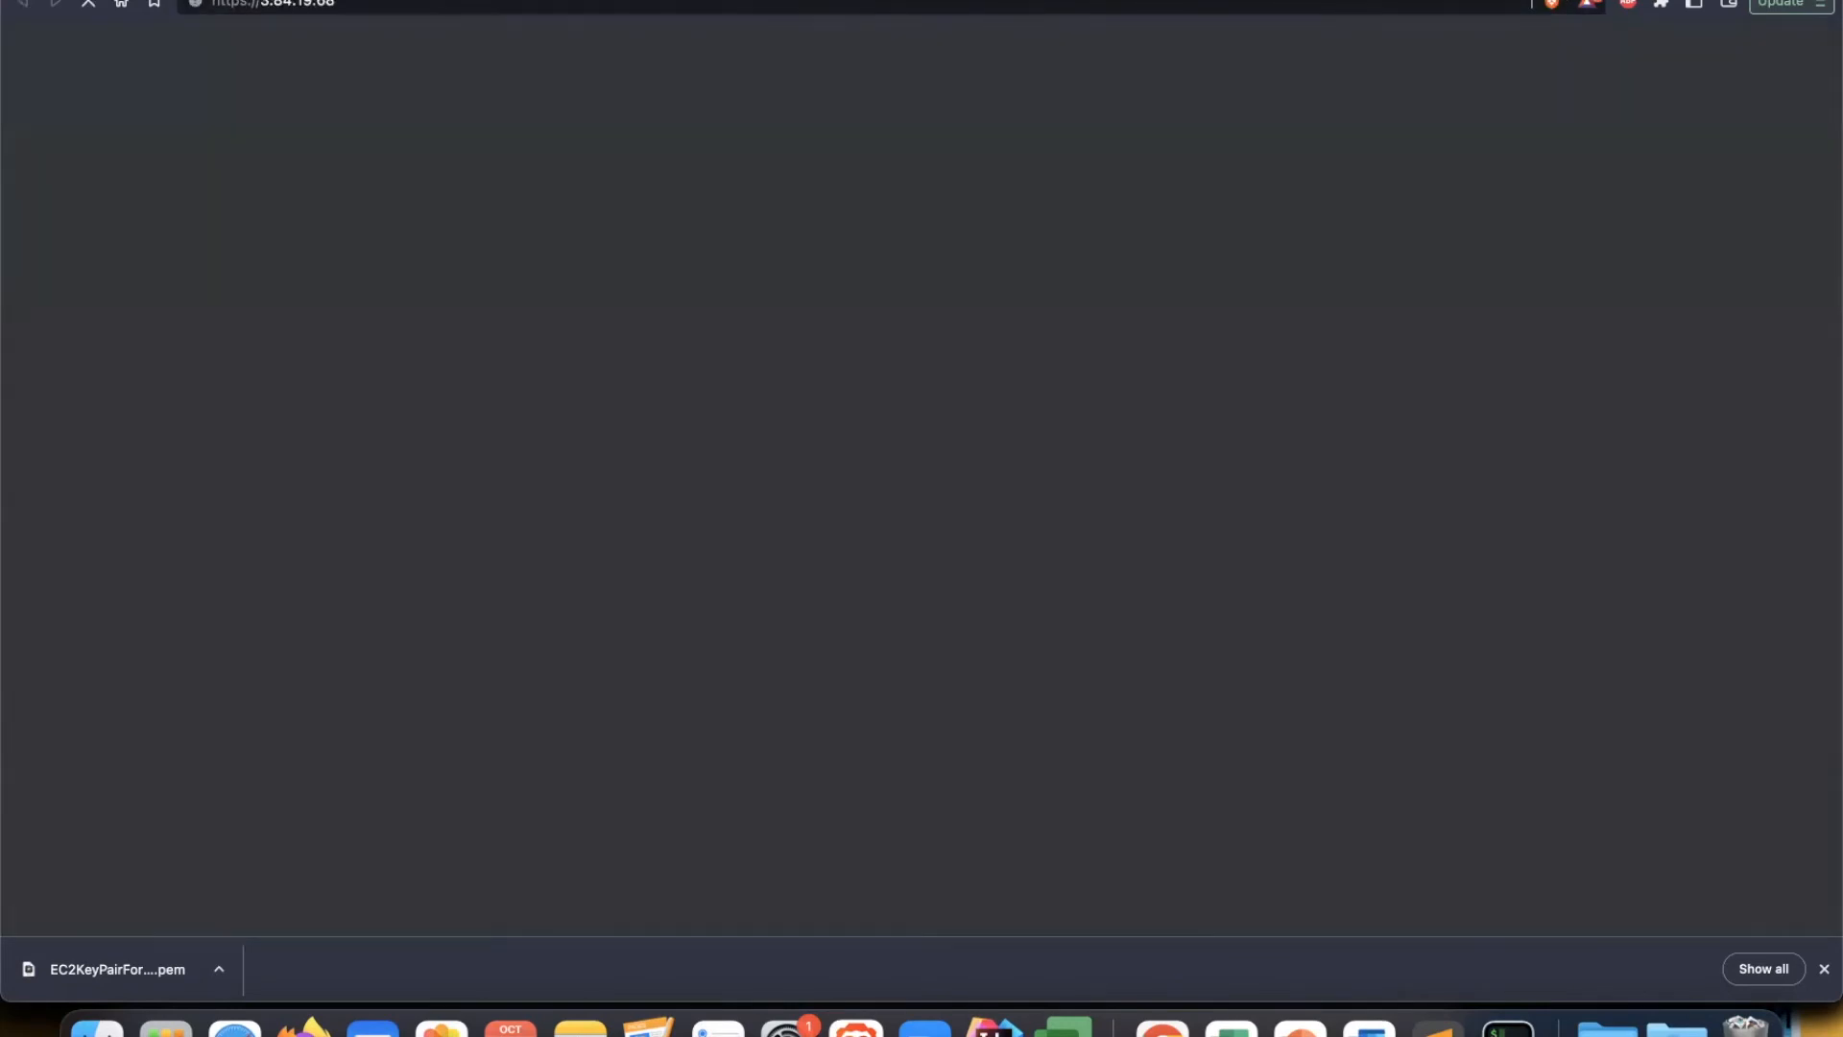
click(426, 3)
key(super+v)
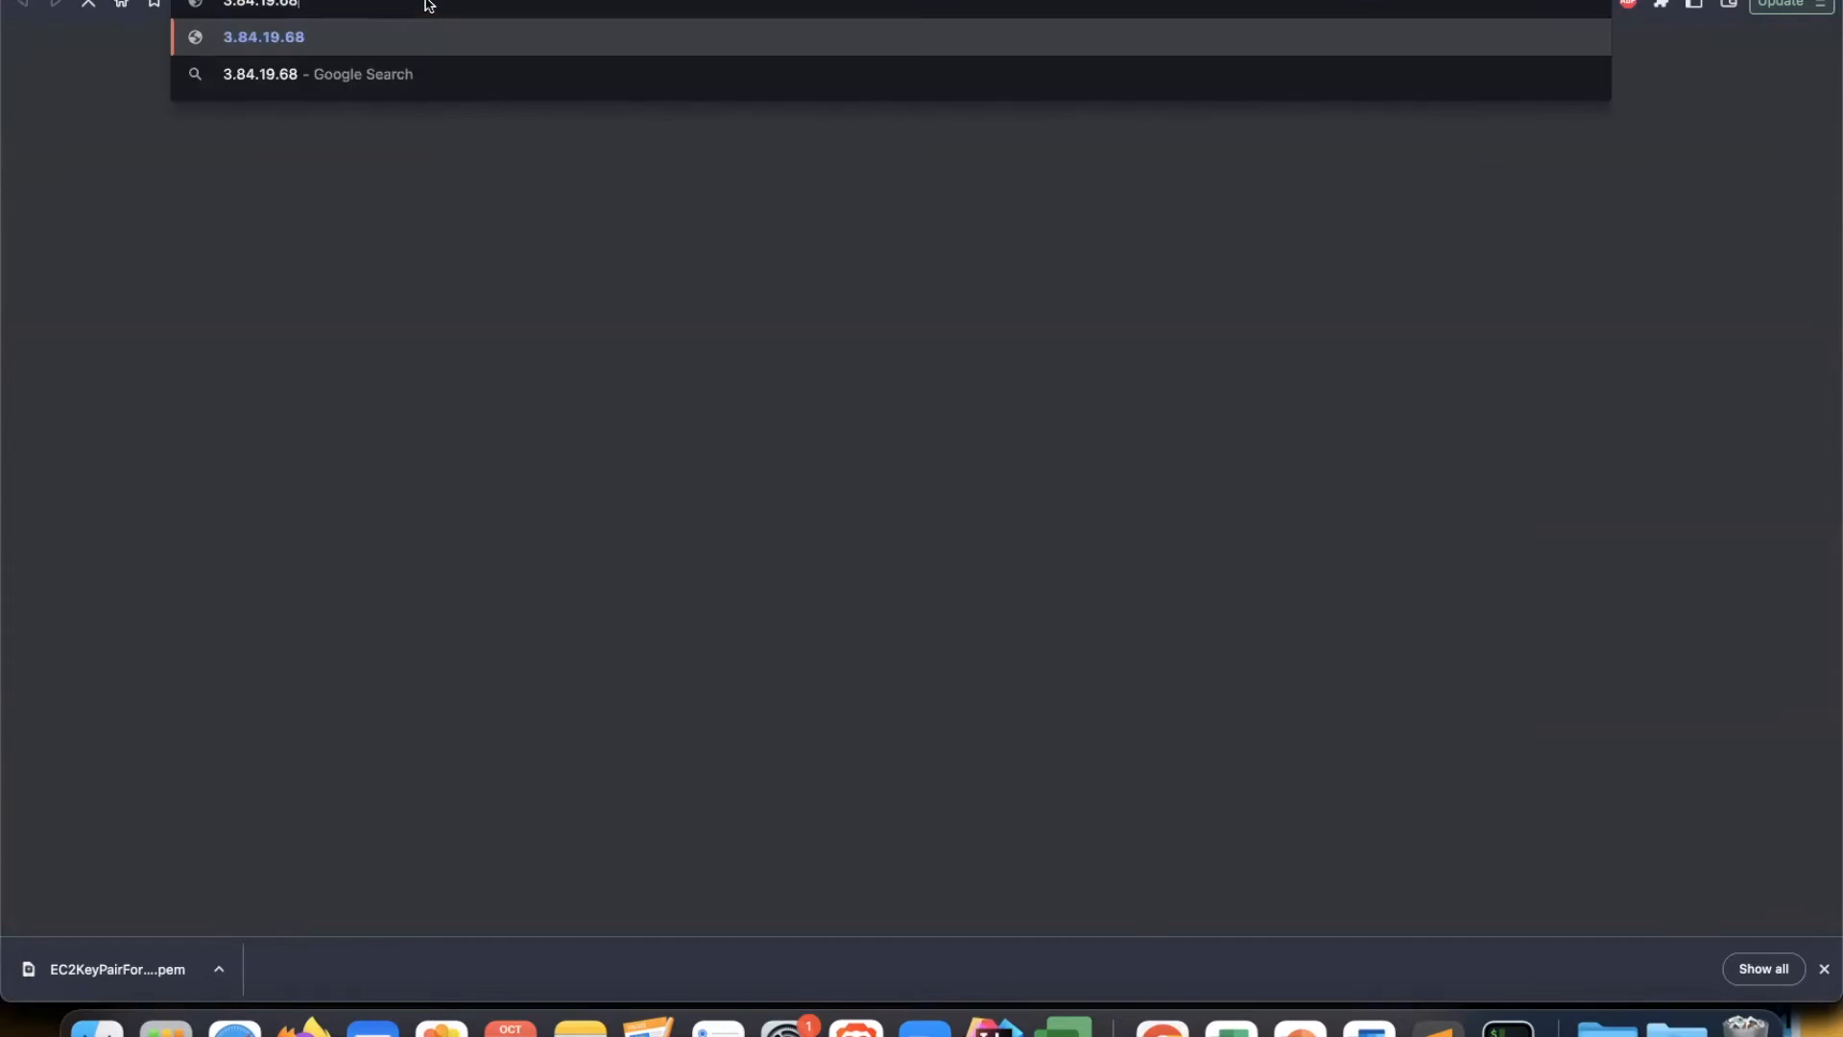
key(super+Left)
text(http://)
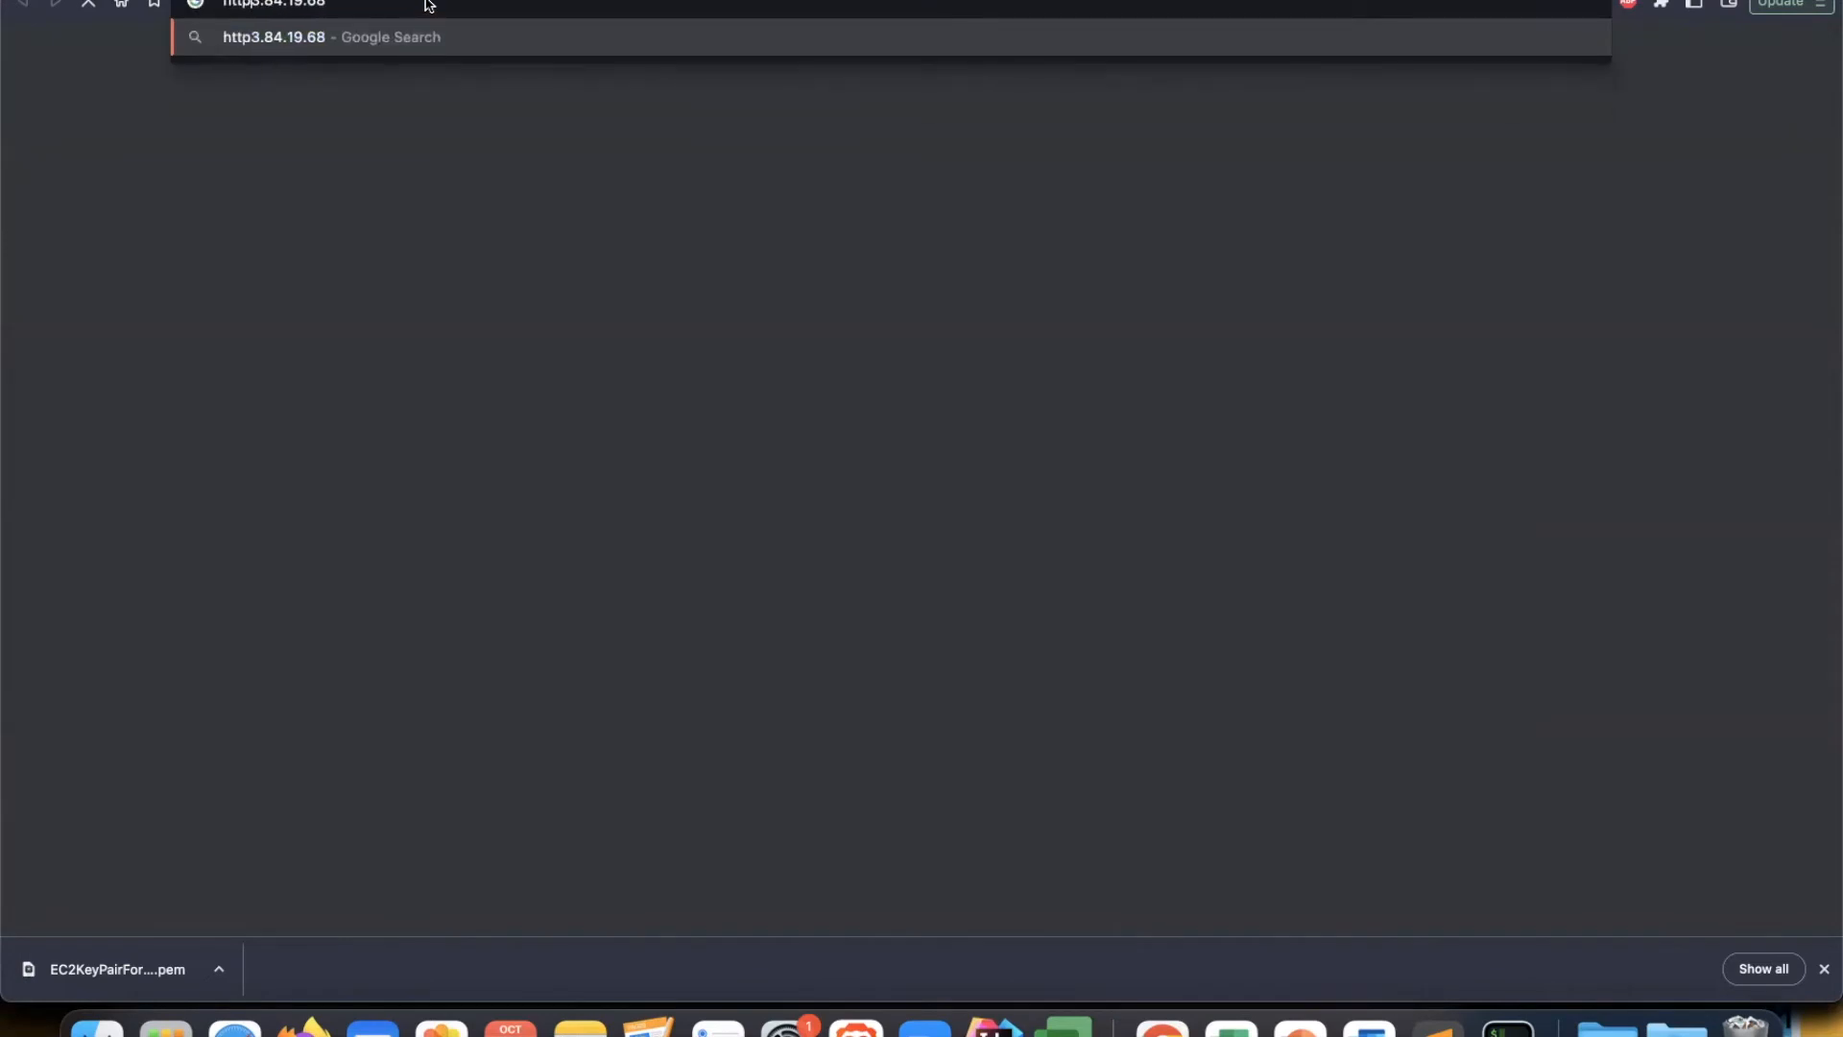
key(Return)
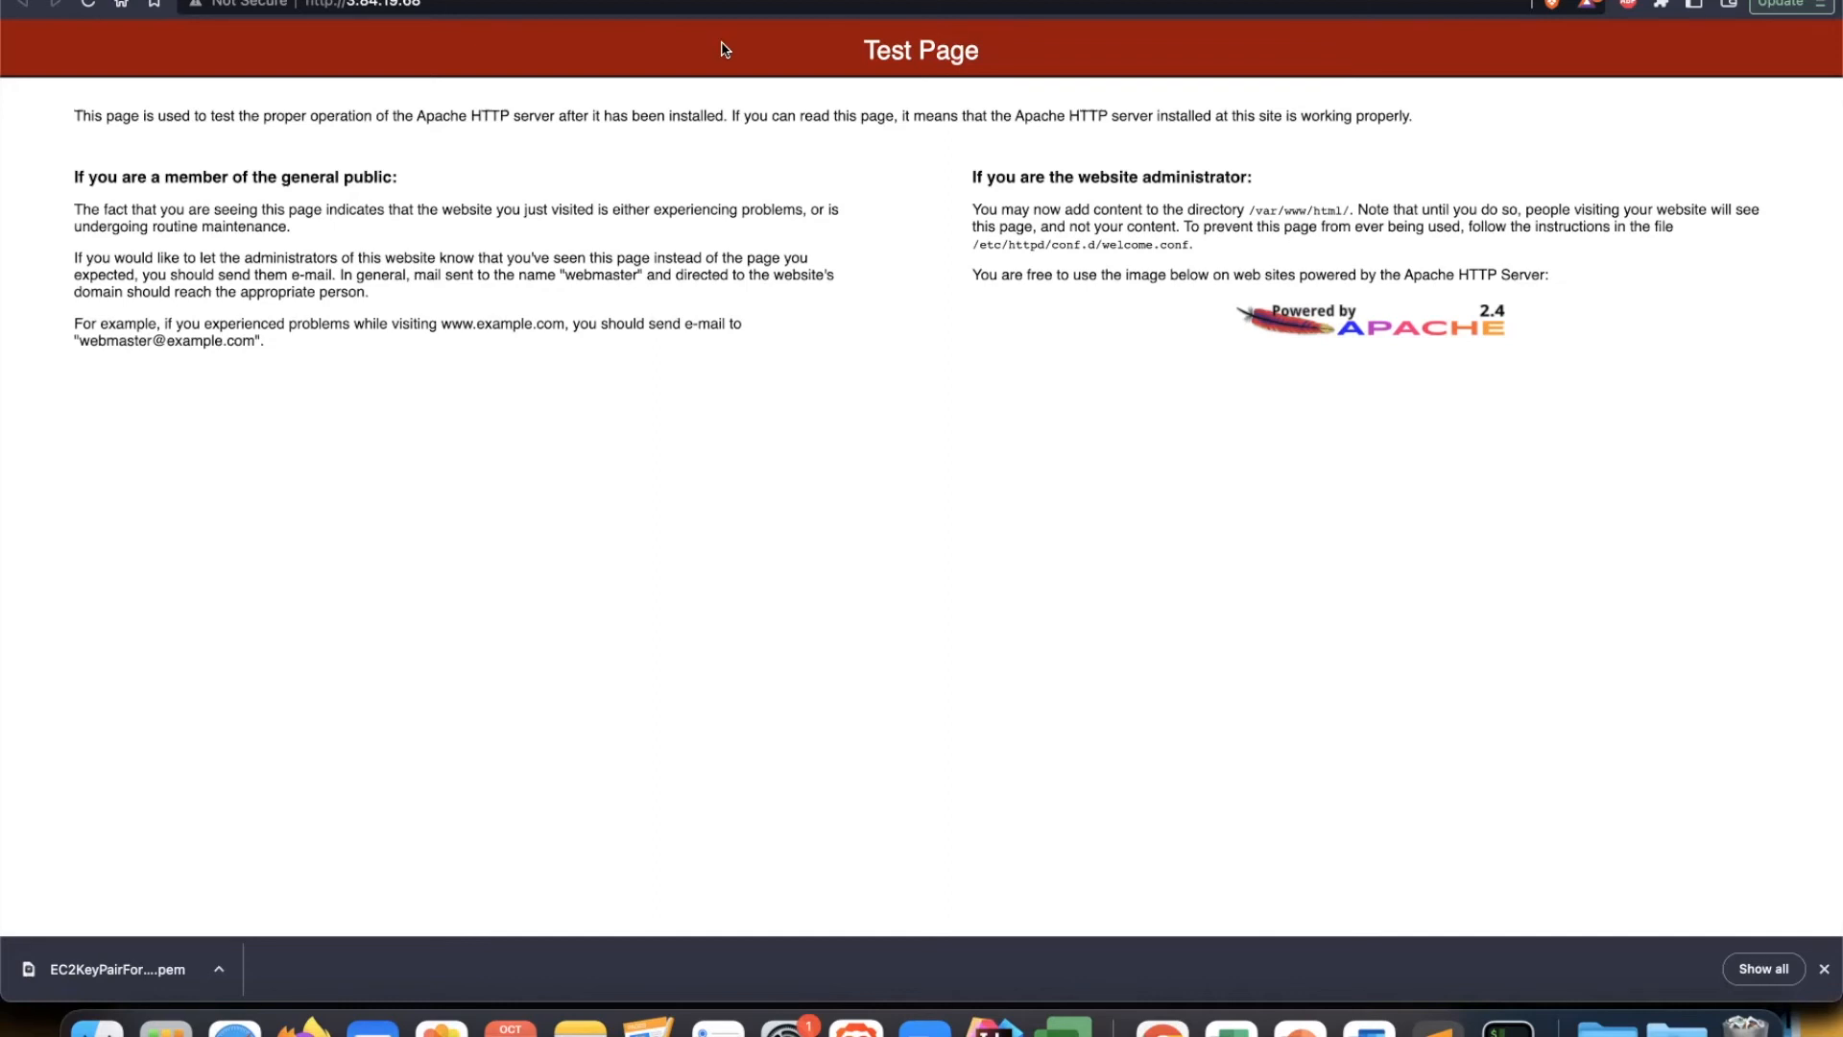
drag(1249, 208, 1342, 201)
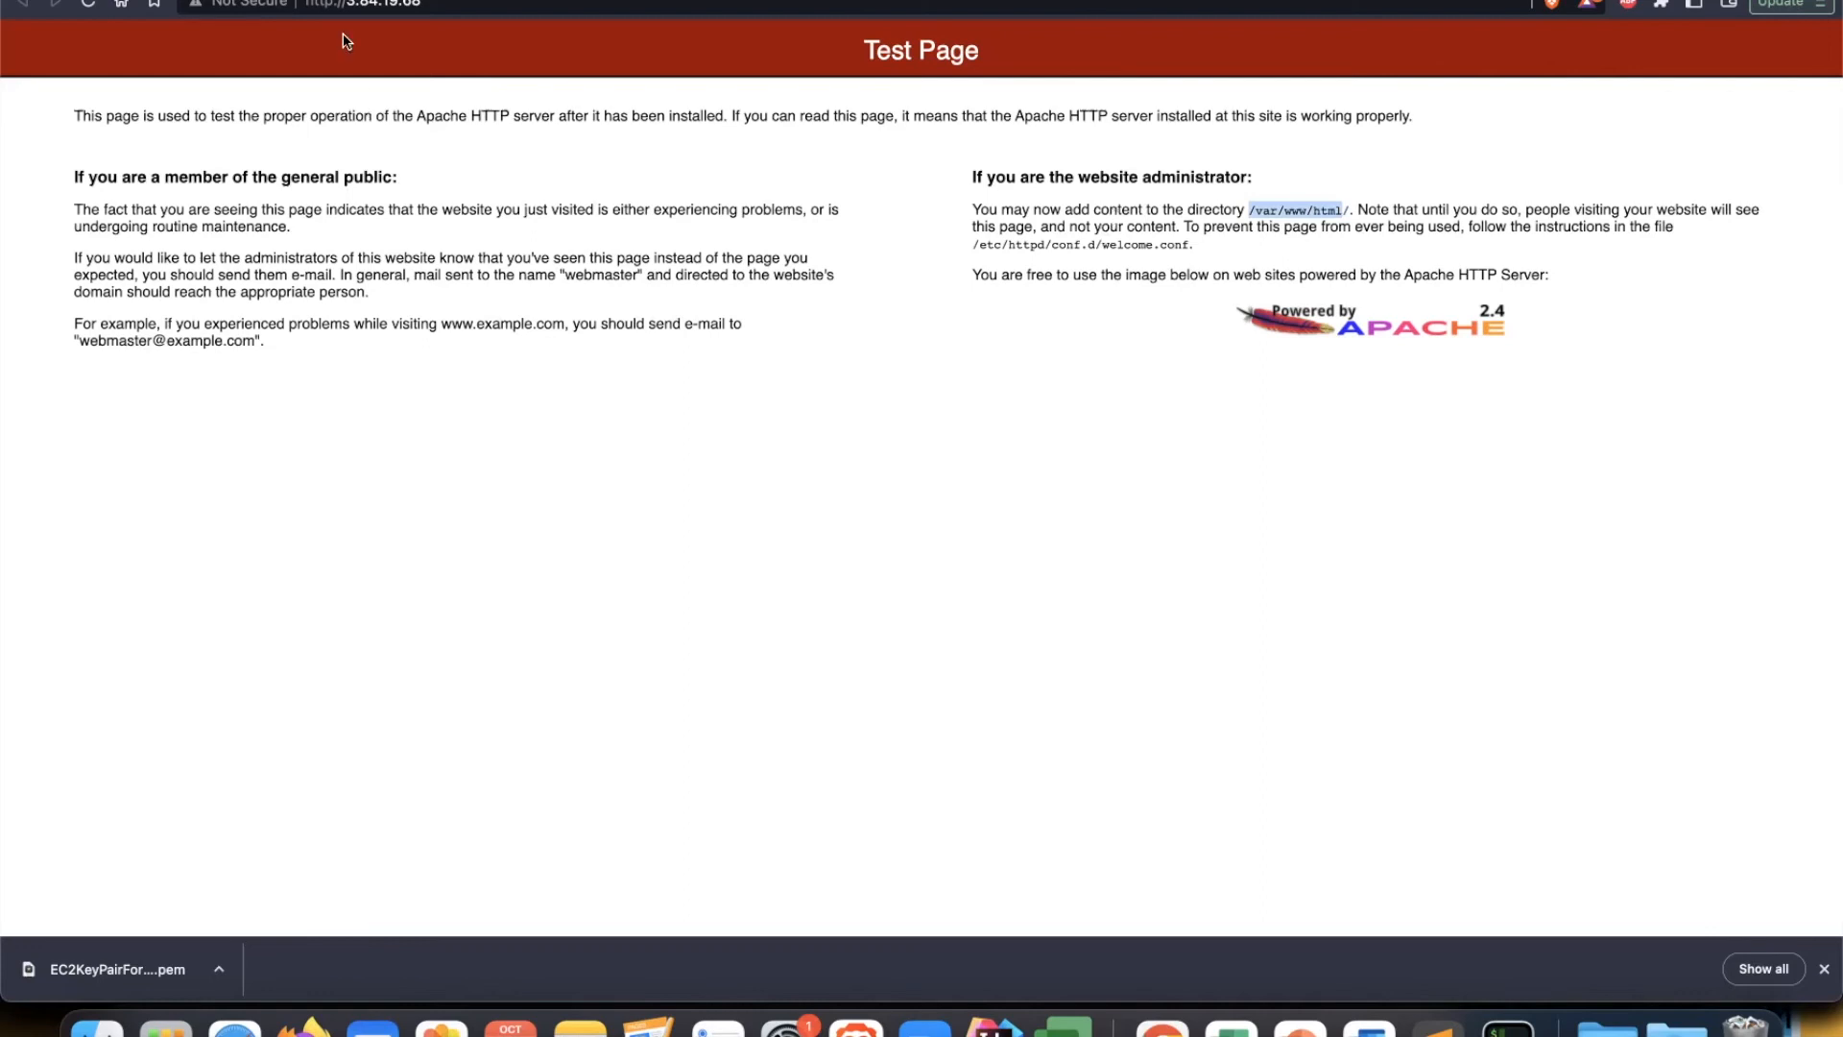
Step: Go to the Amazon EC2 Instance Types page, show the general purpose T2 specifications and highlight the t2.micro row in the instance table
click(350, 0)
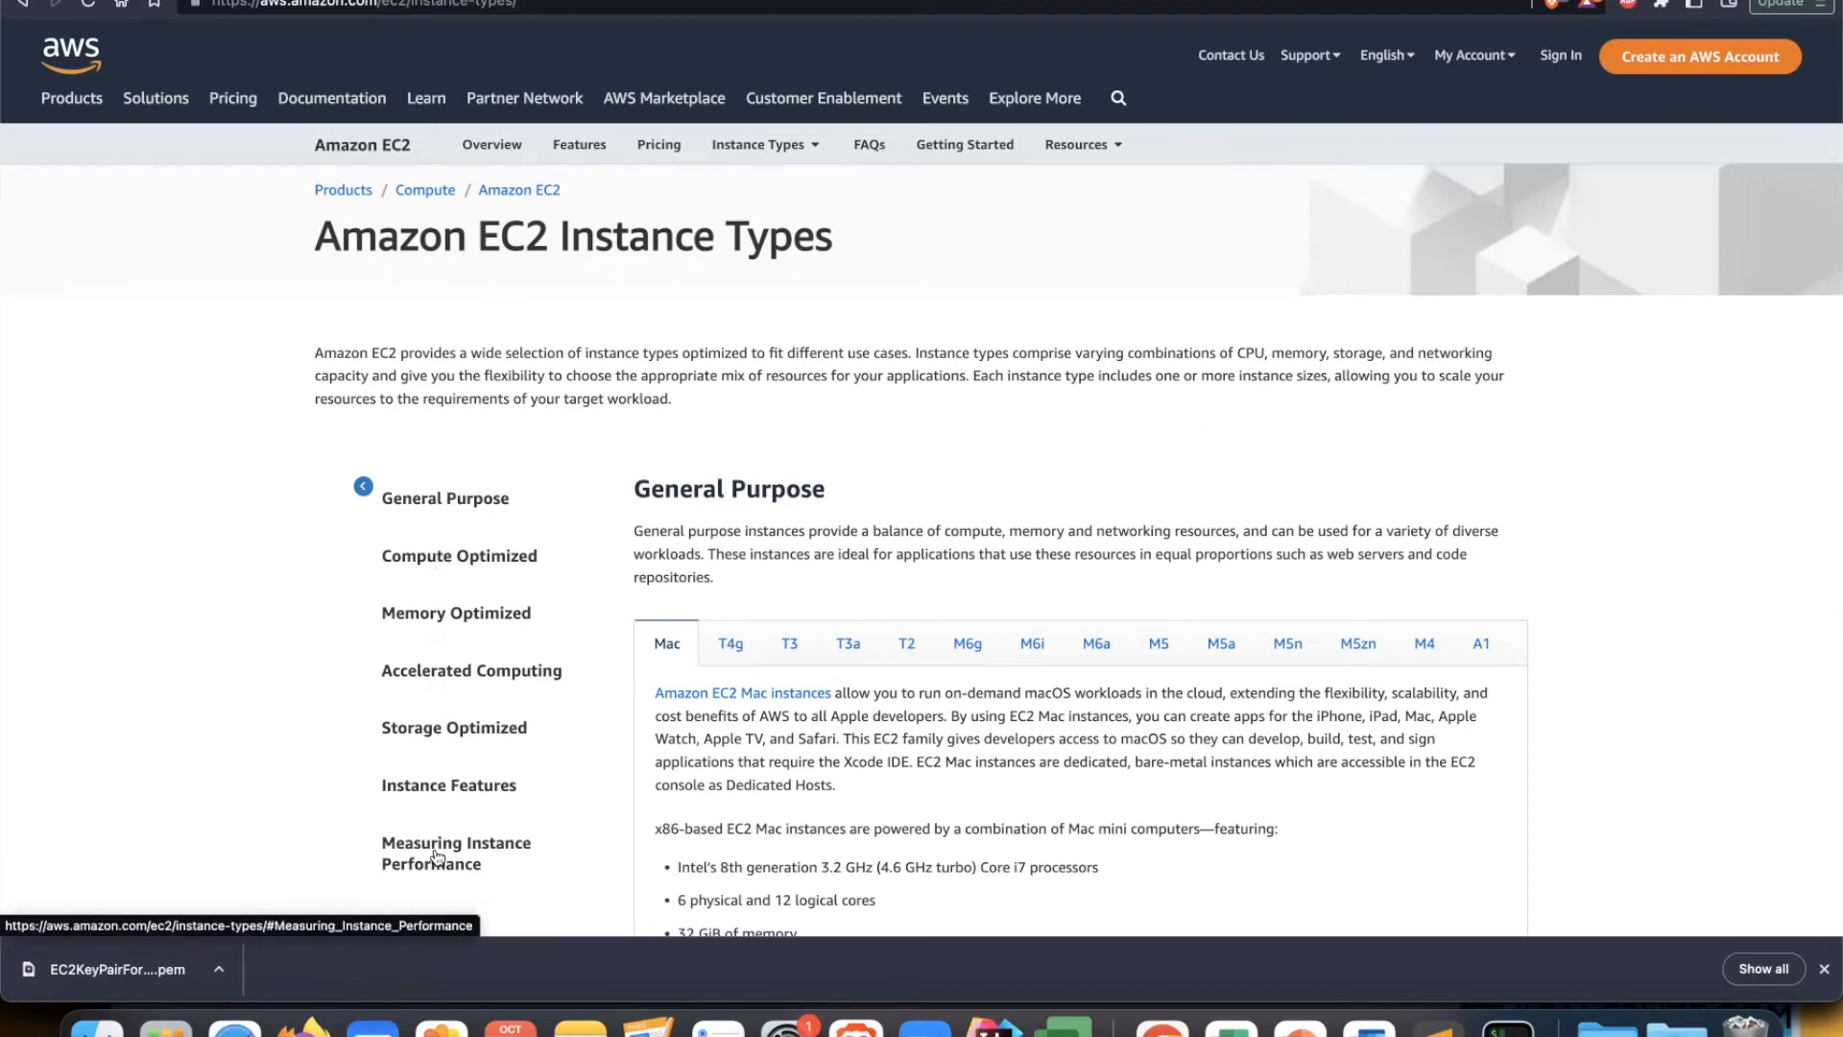
scroll(435, 774, down, 1)
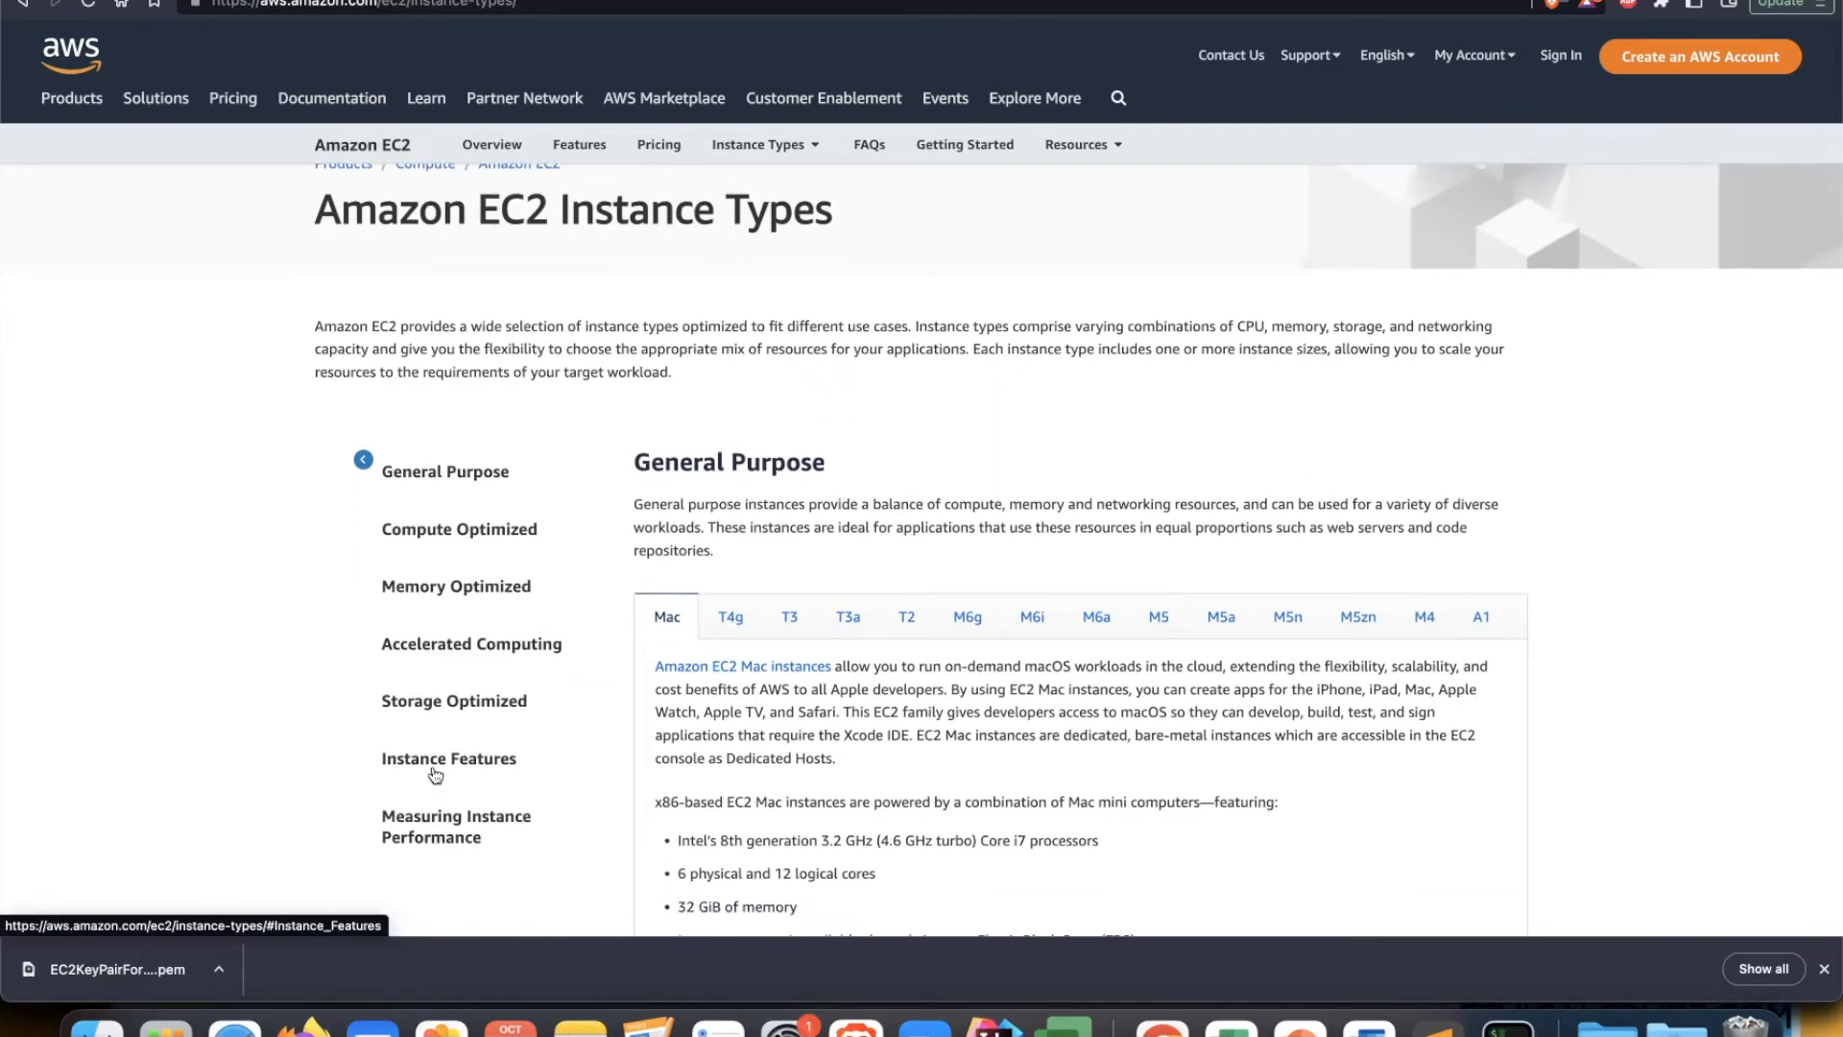
scroll(435, 775, down, 1)
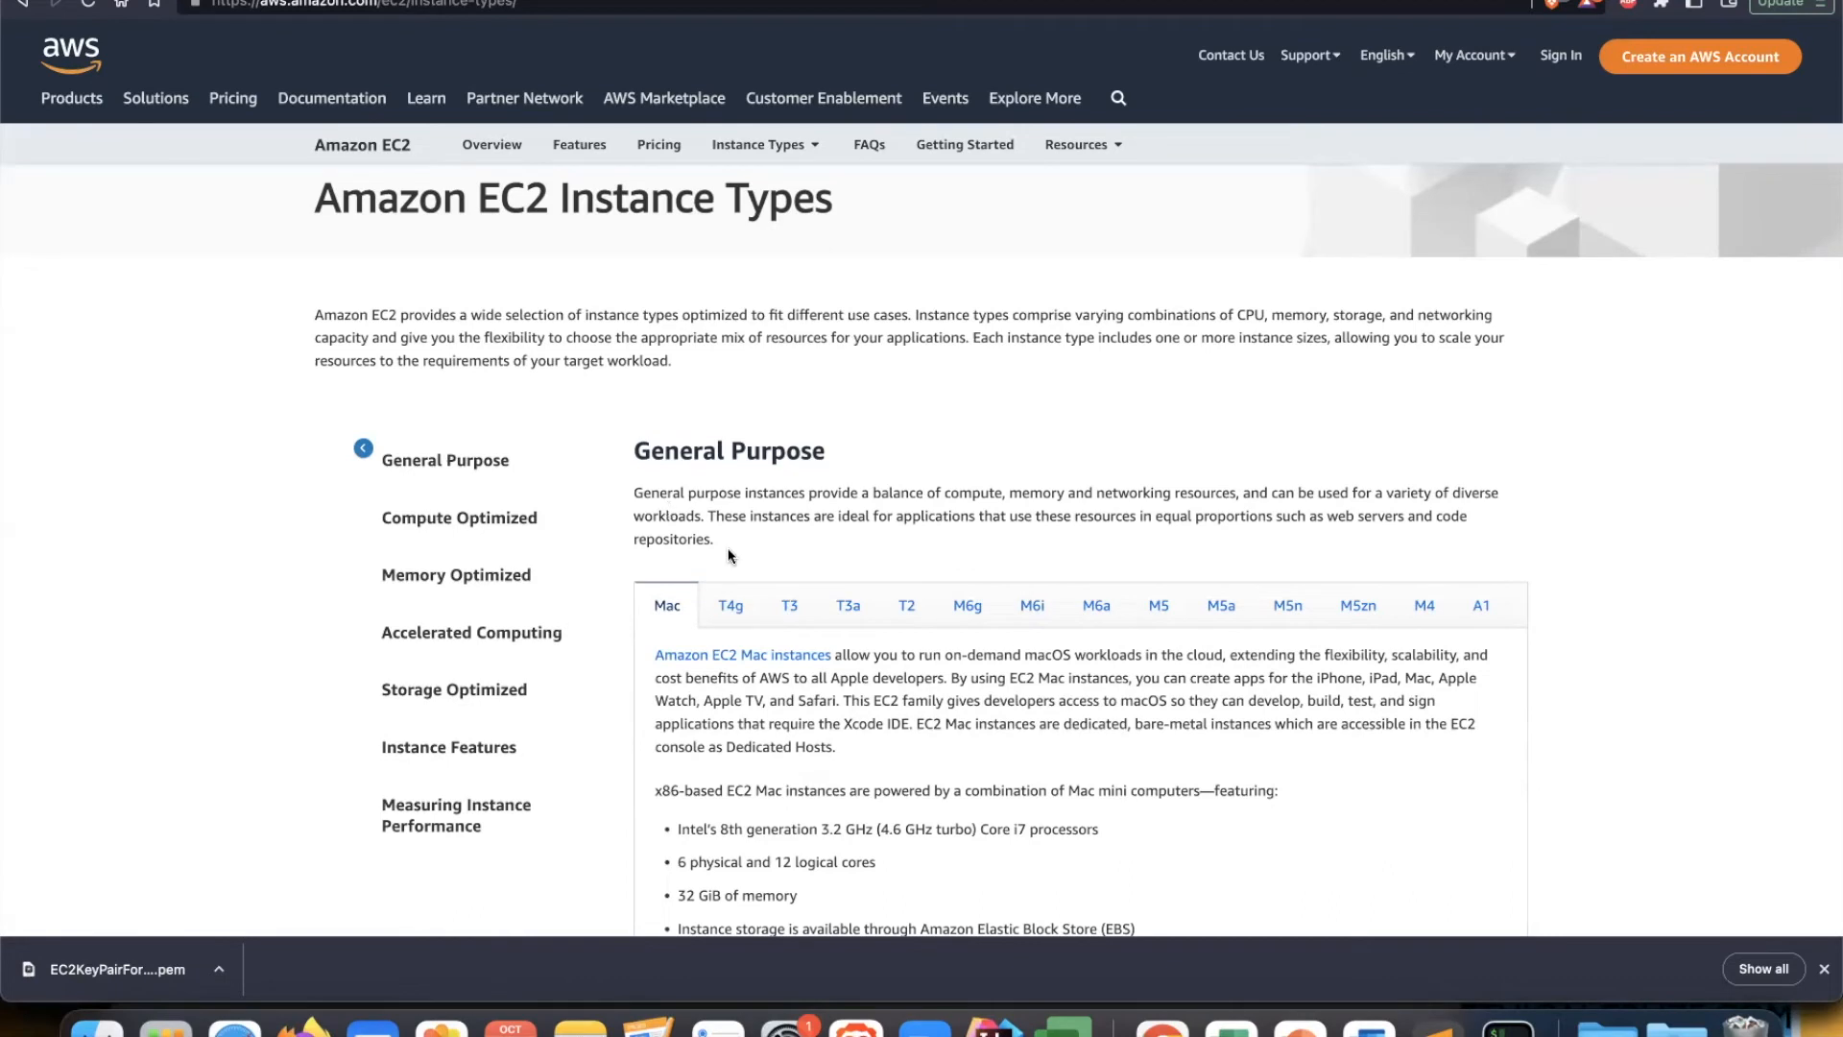
scroll(787, 576, down, 1)
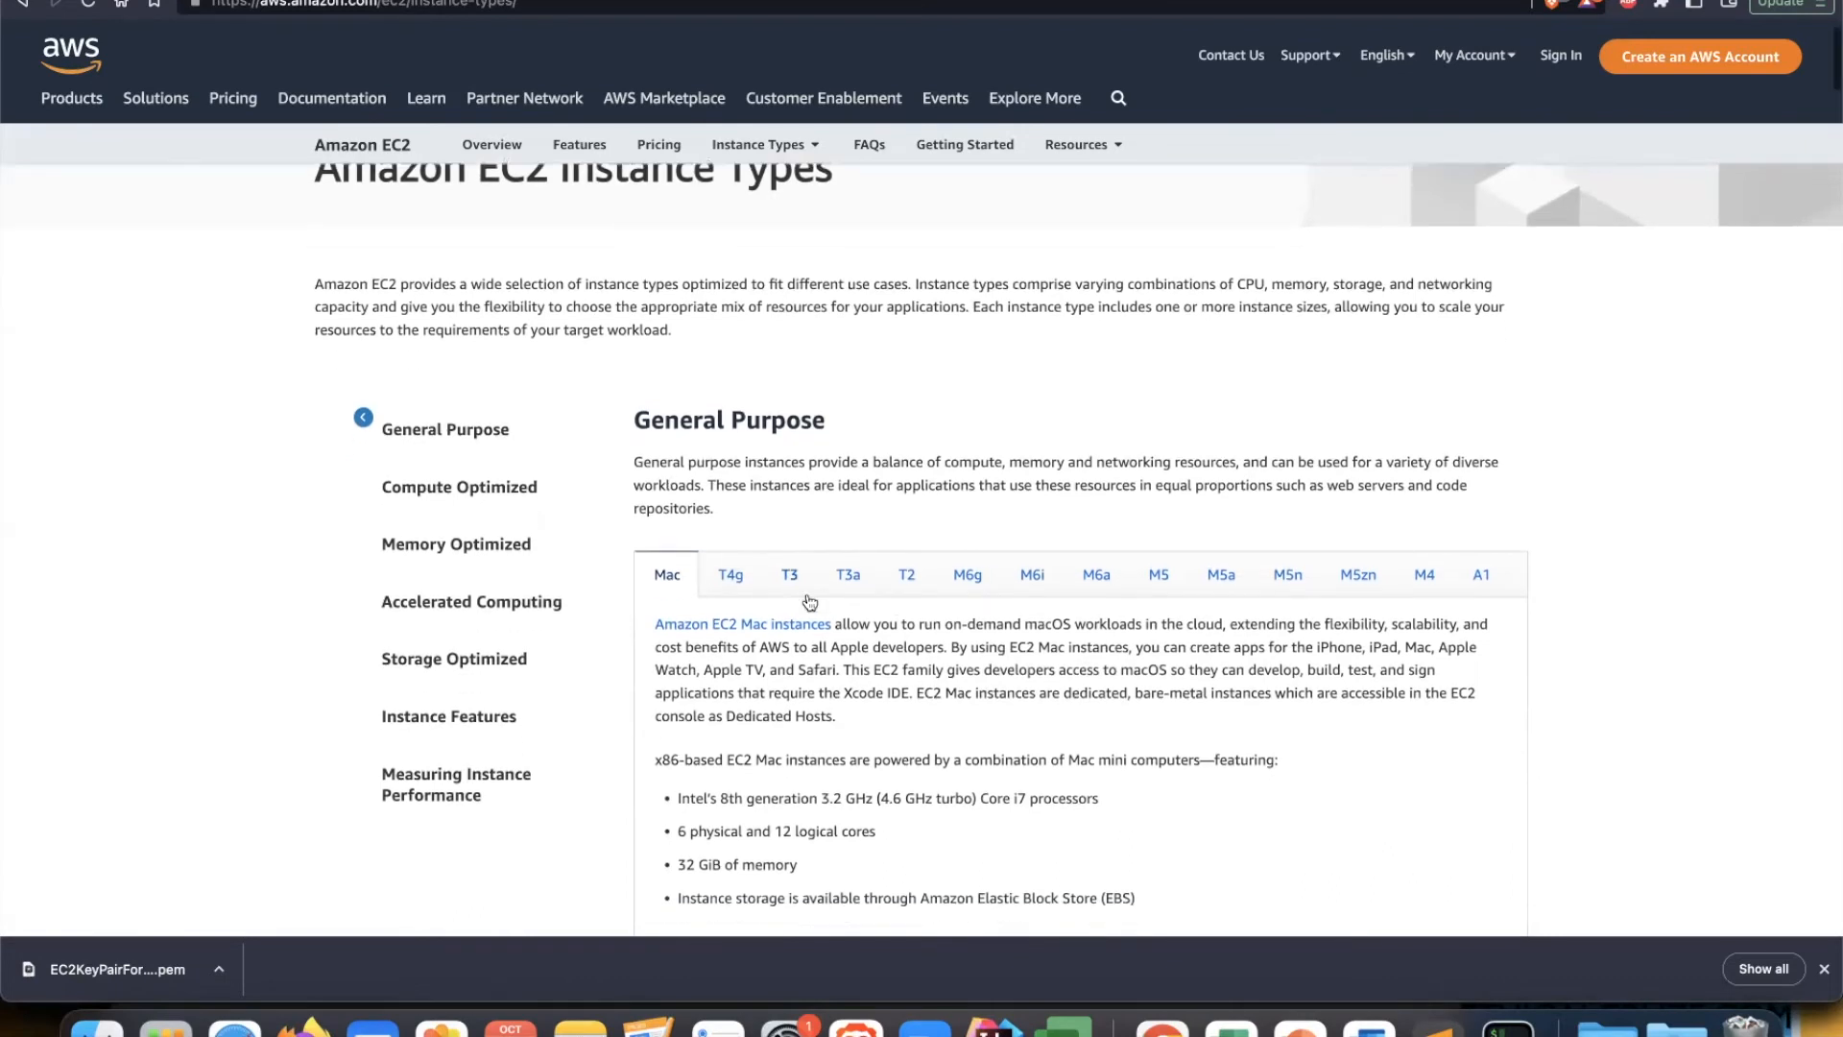
click(906, 576)
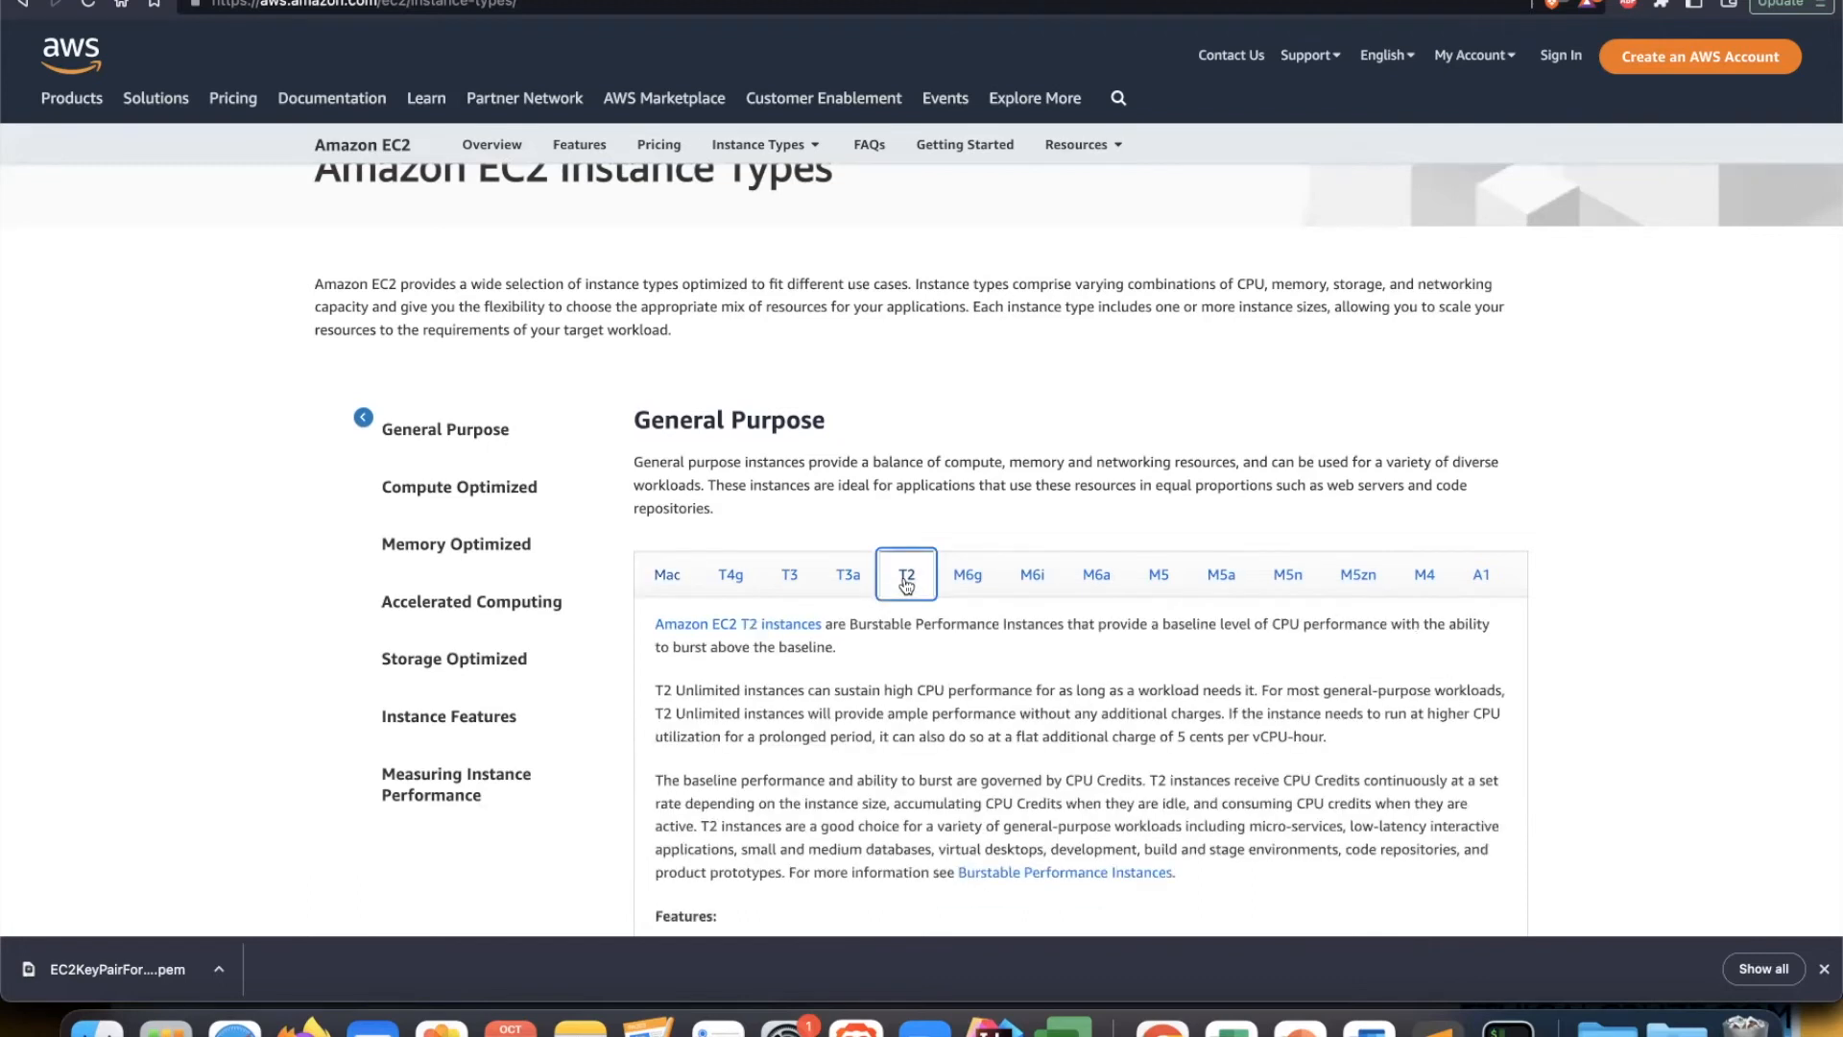
scroll(866, 712, down, 8)
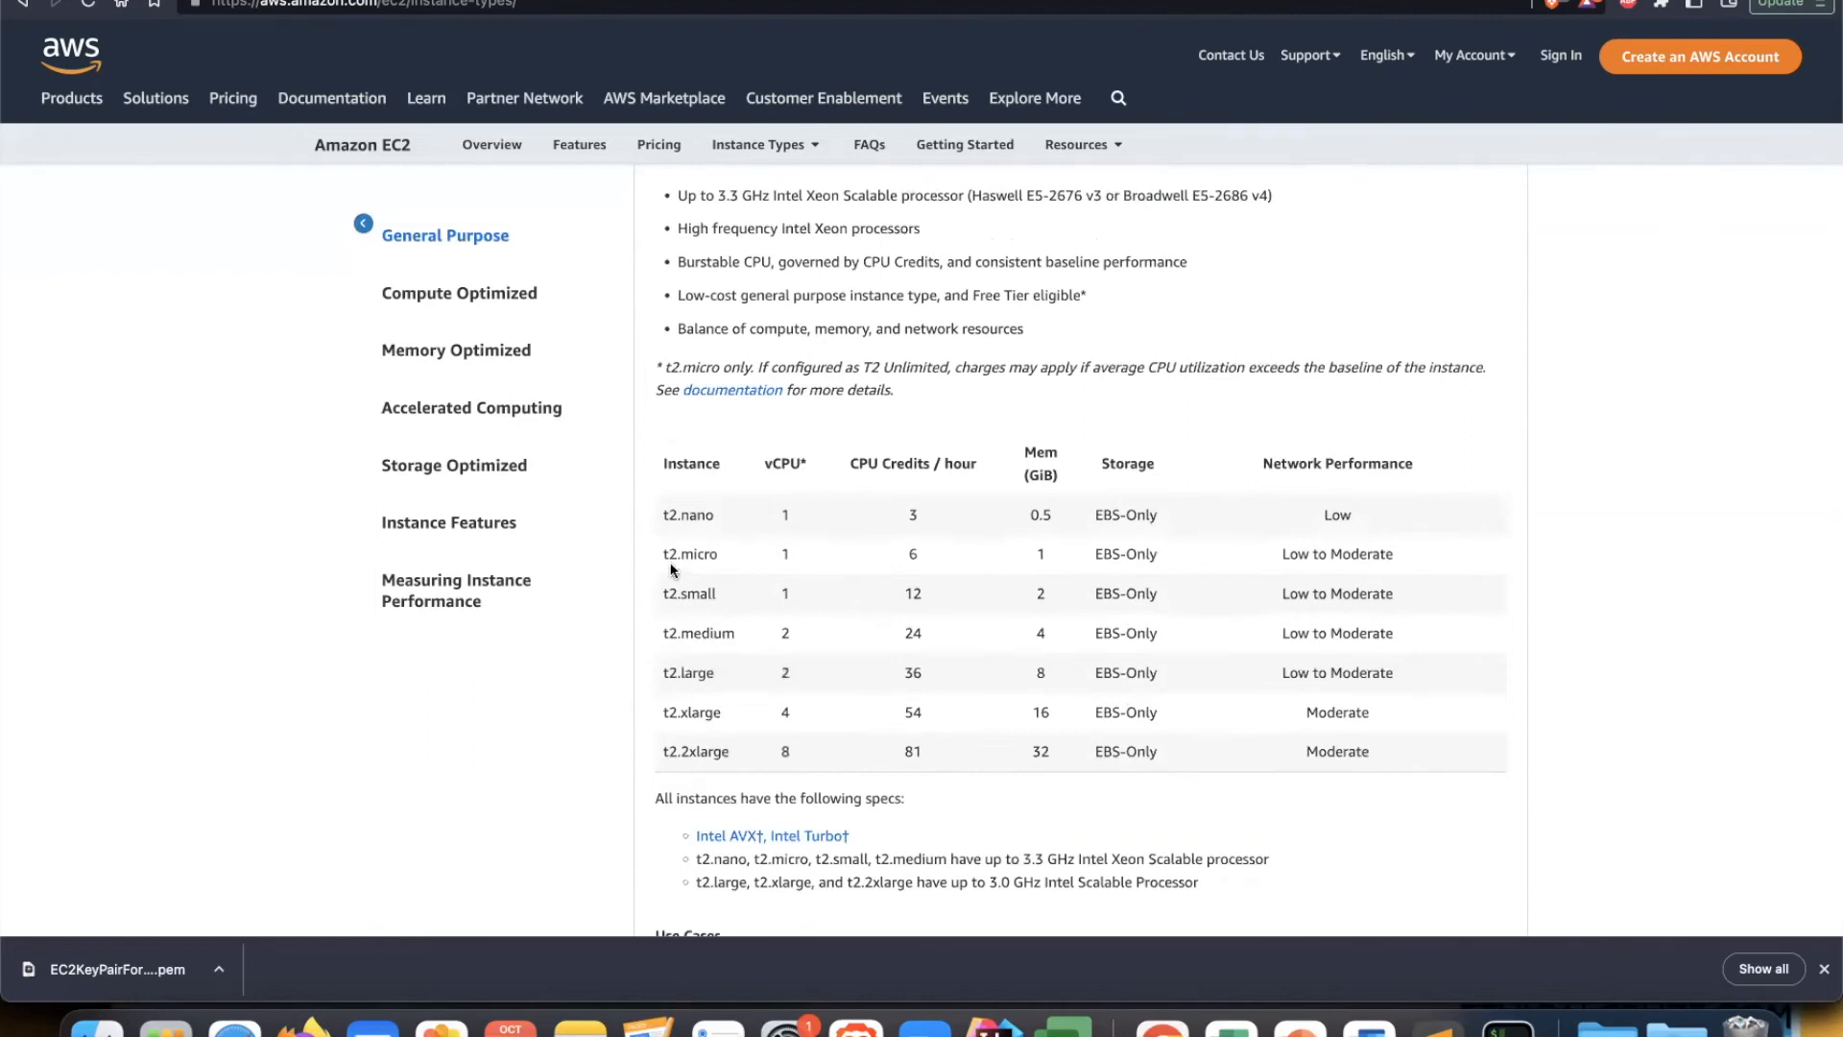
drag(662, 554, 1392, 554)
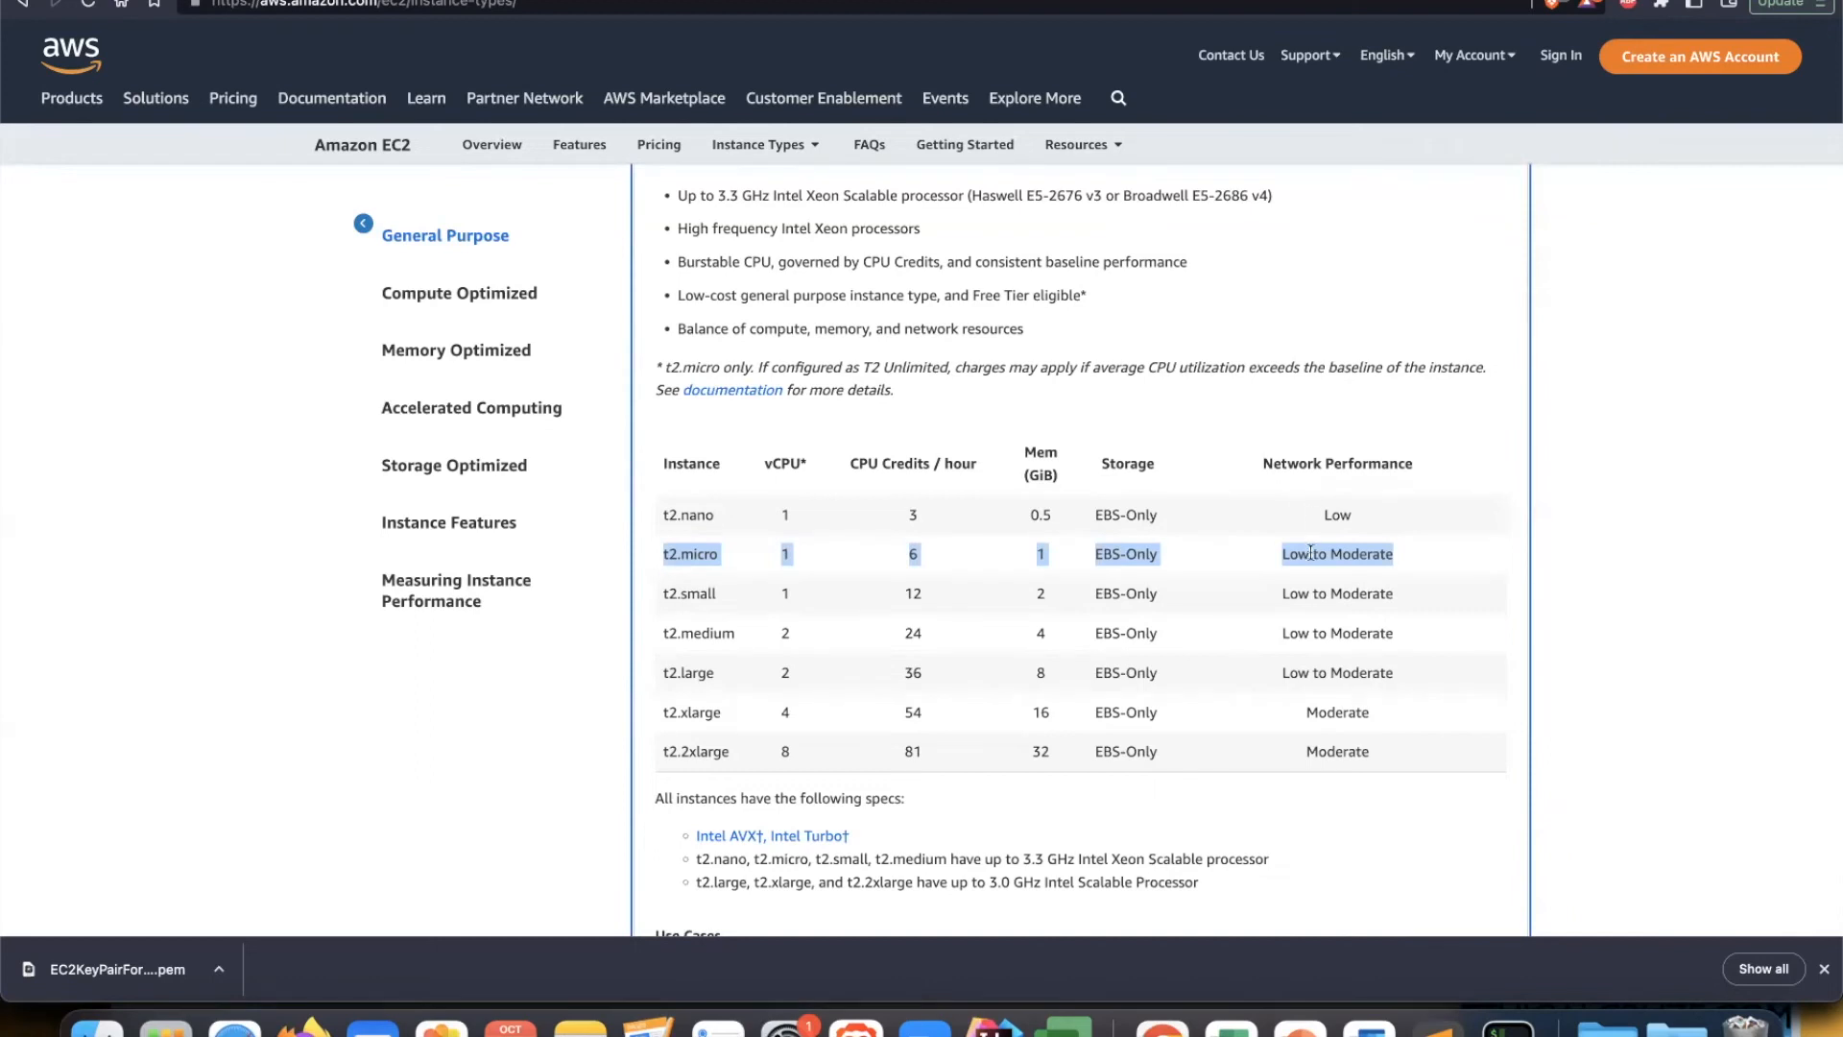
Step: Show the memory optimized R5n instances and examine the vCPU, memory, storage and networking figures in their size table
scroll(1309, 554, up, 8)
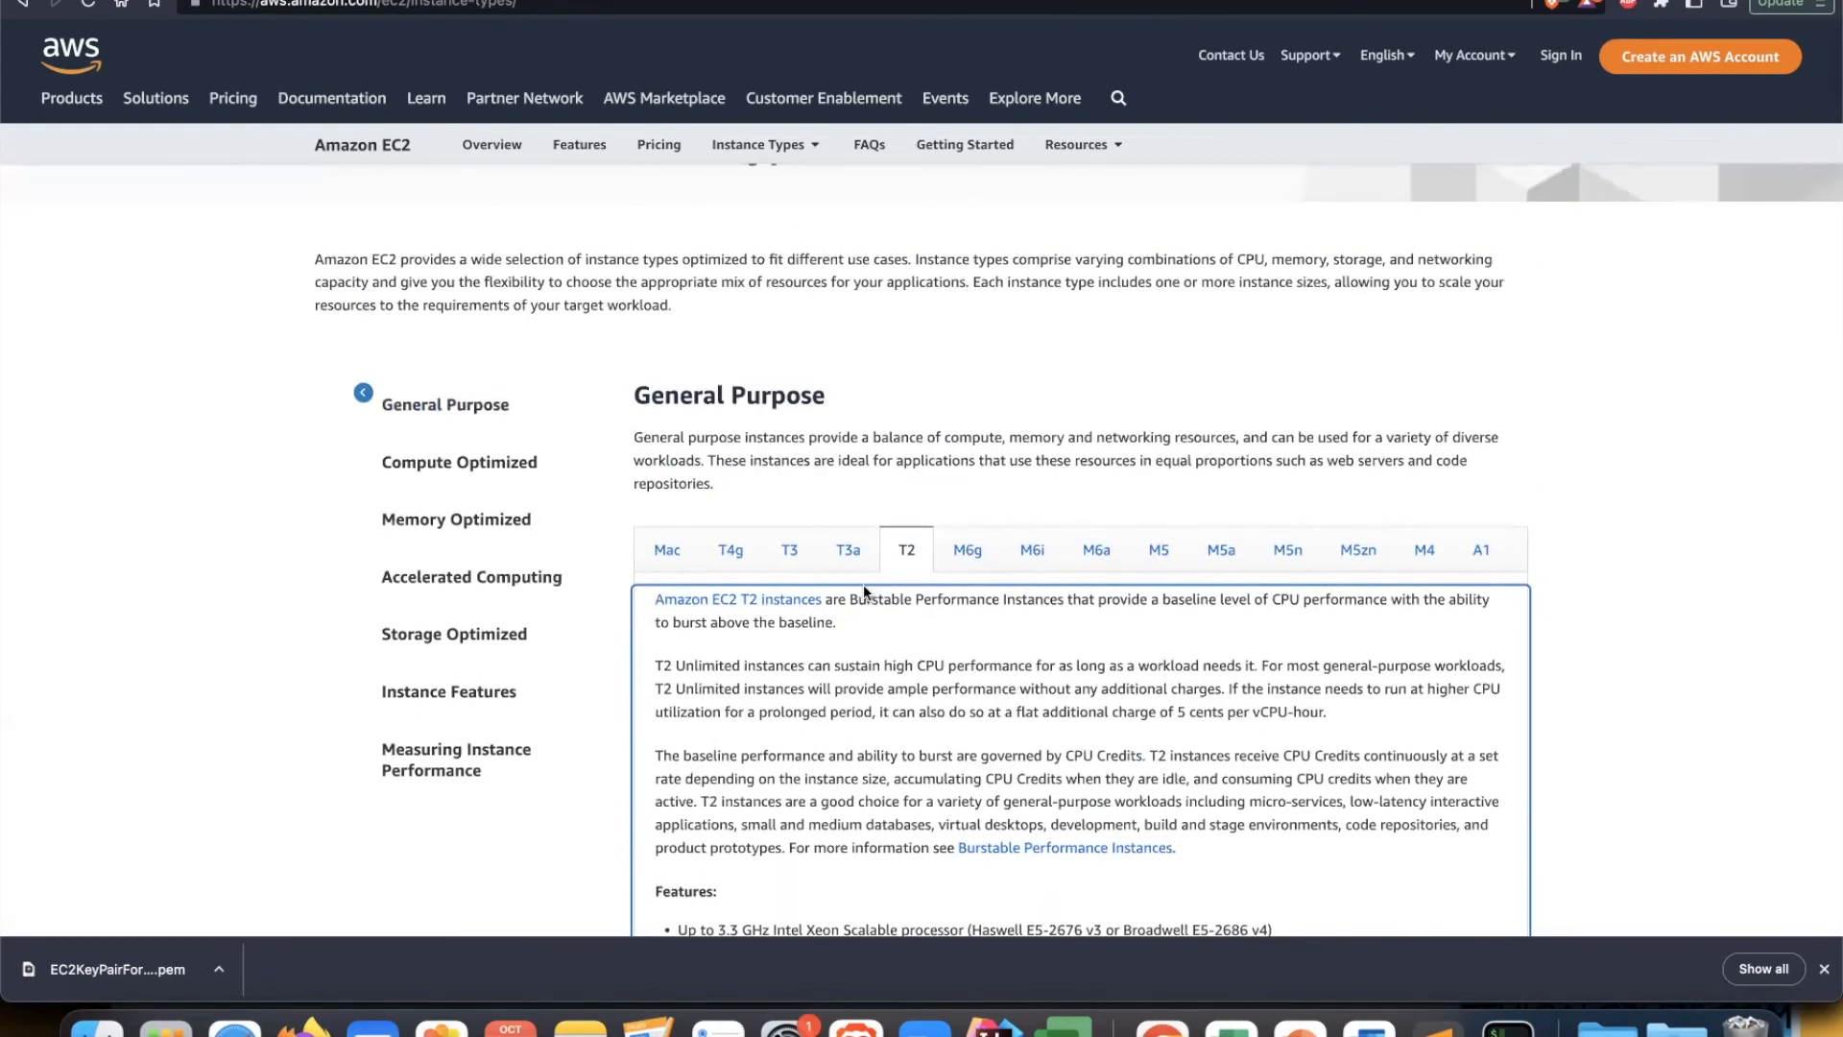
click(456, 519)
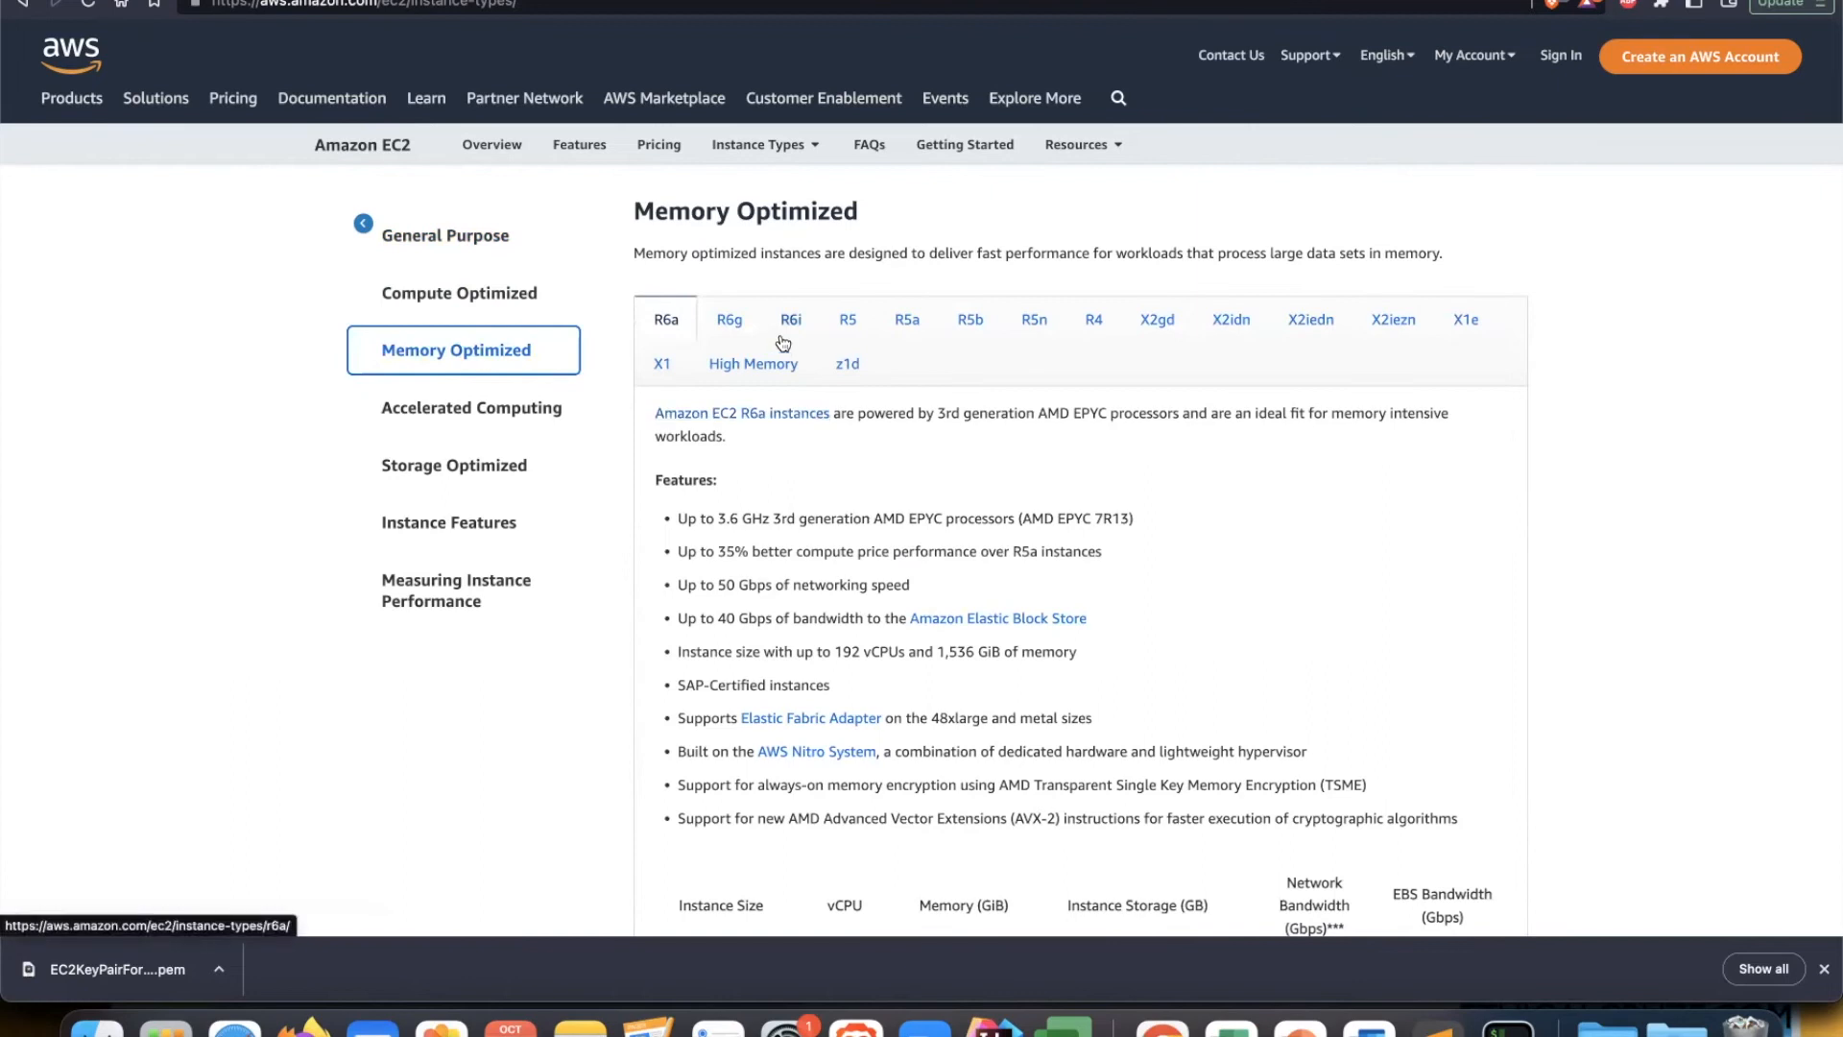
scroll(749, 286, up, 1)
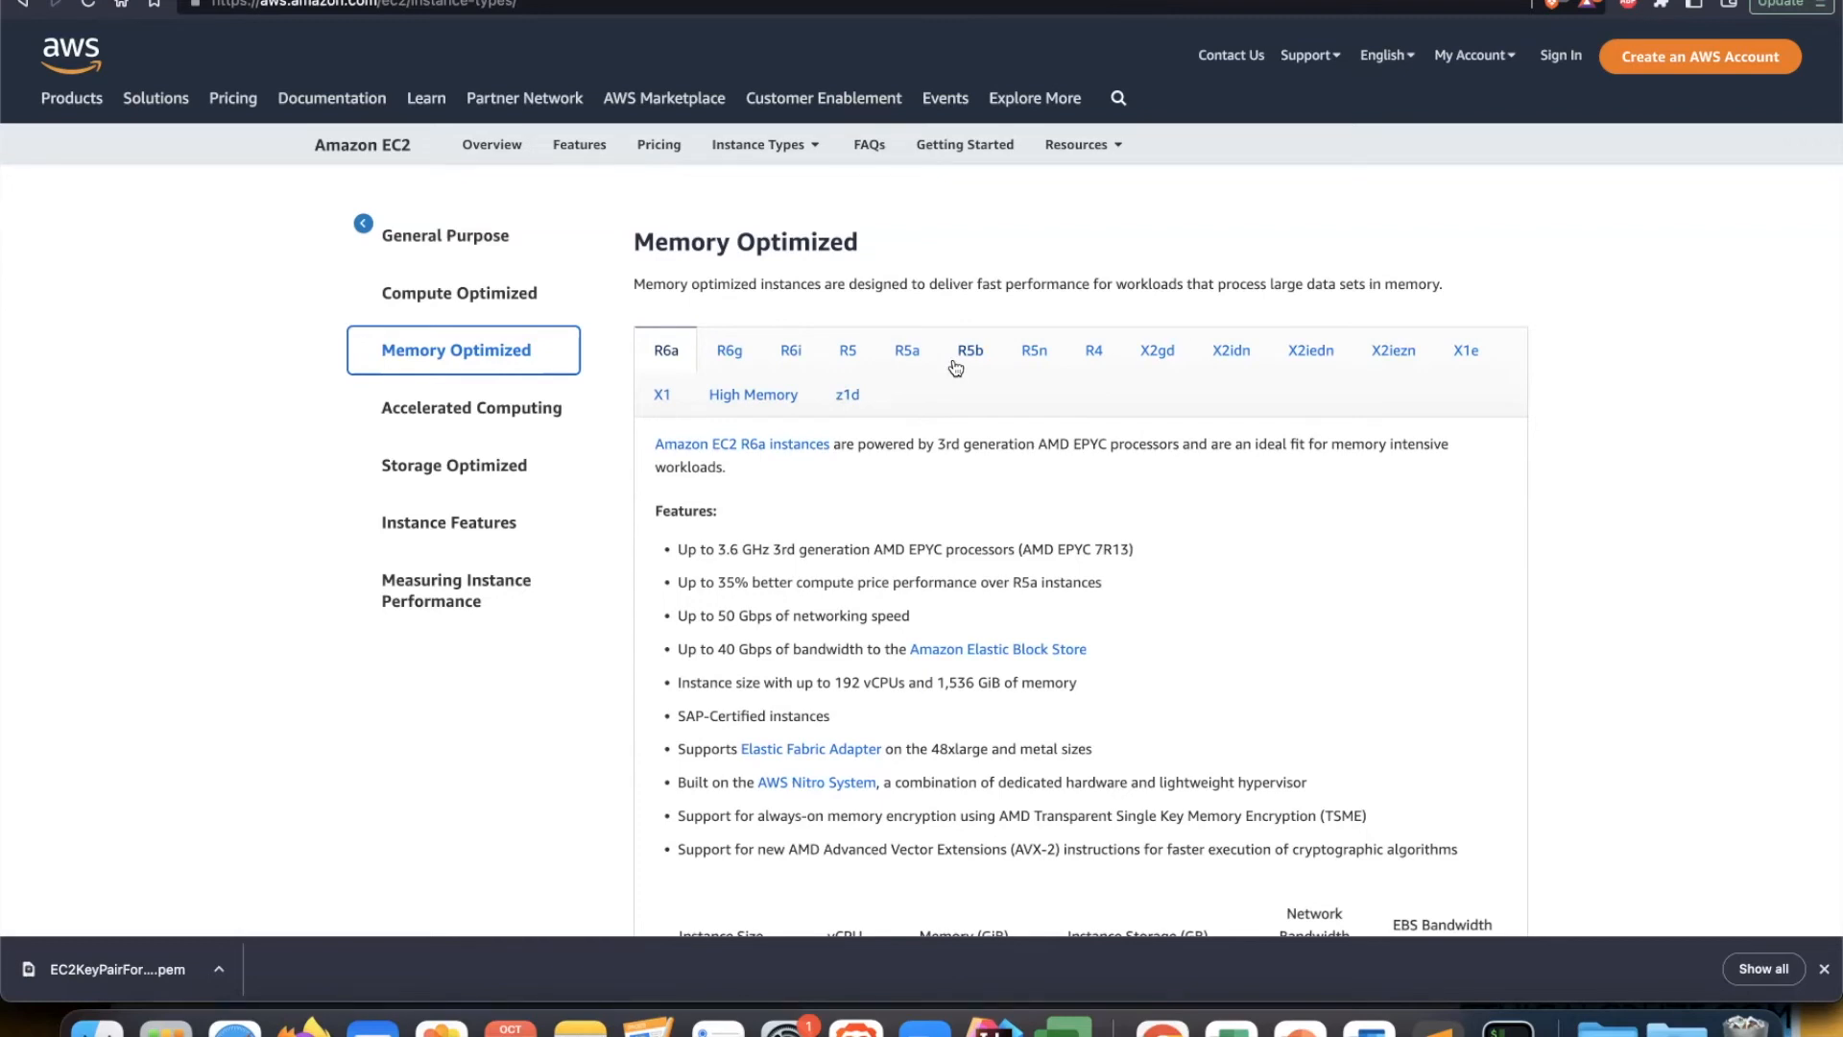
click(1034, 360)
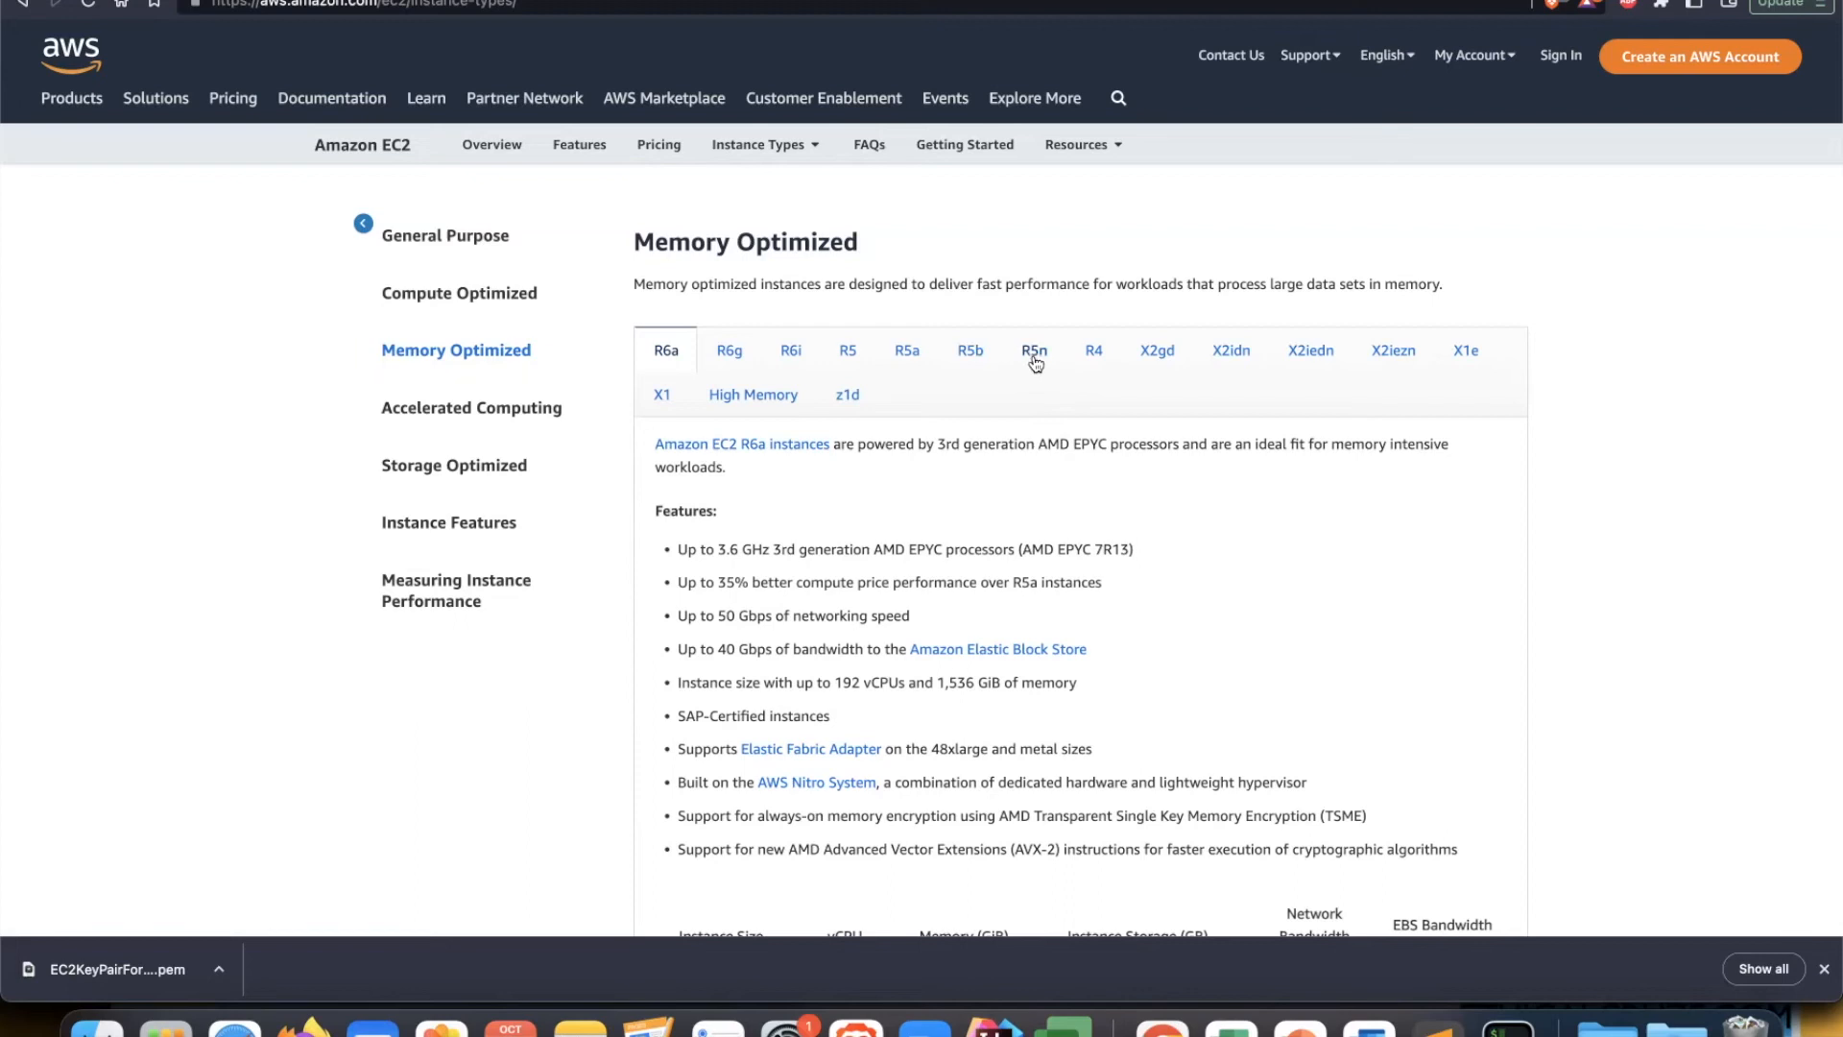
scroll(910, 619, down, 5)
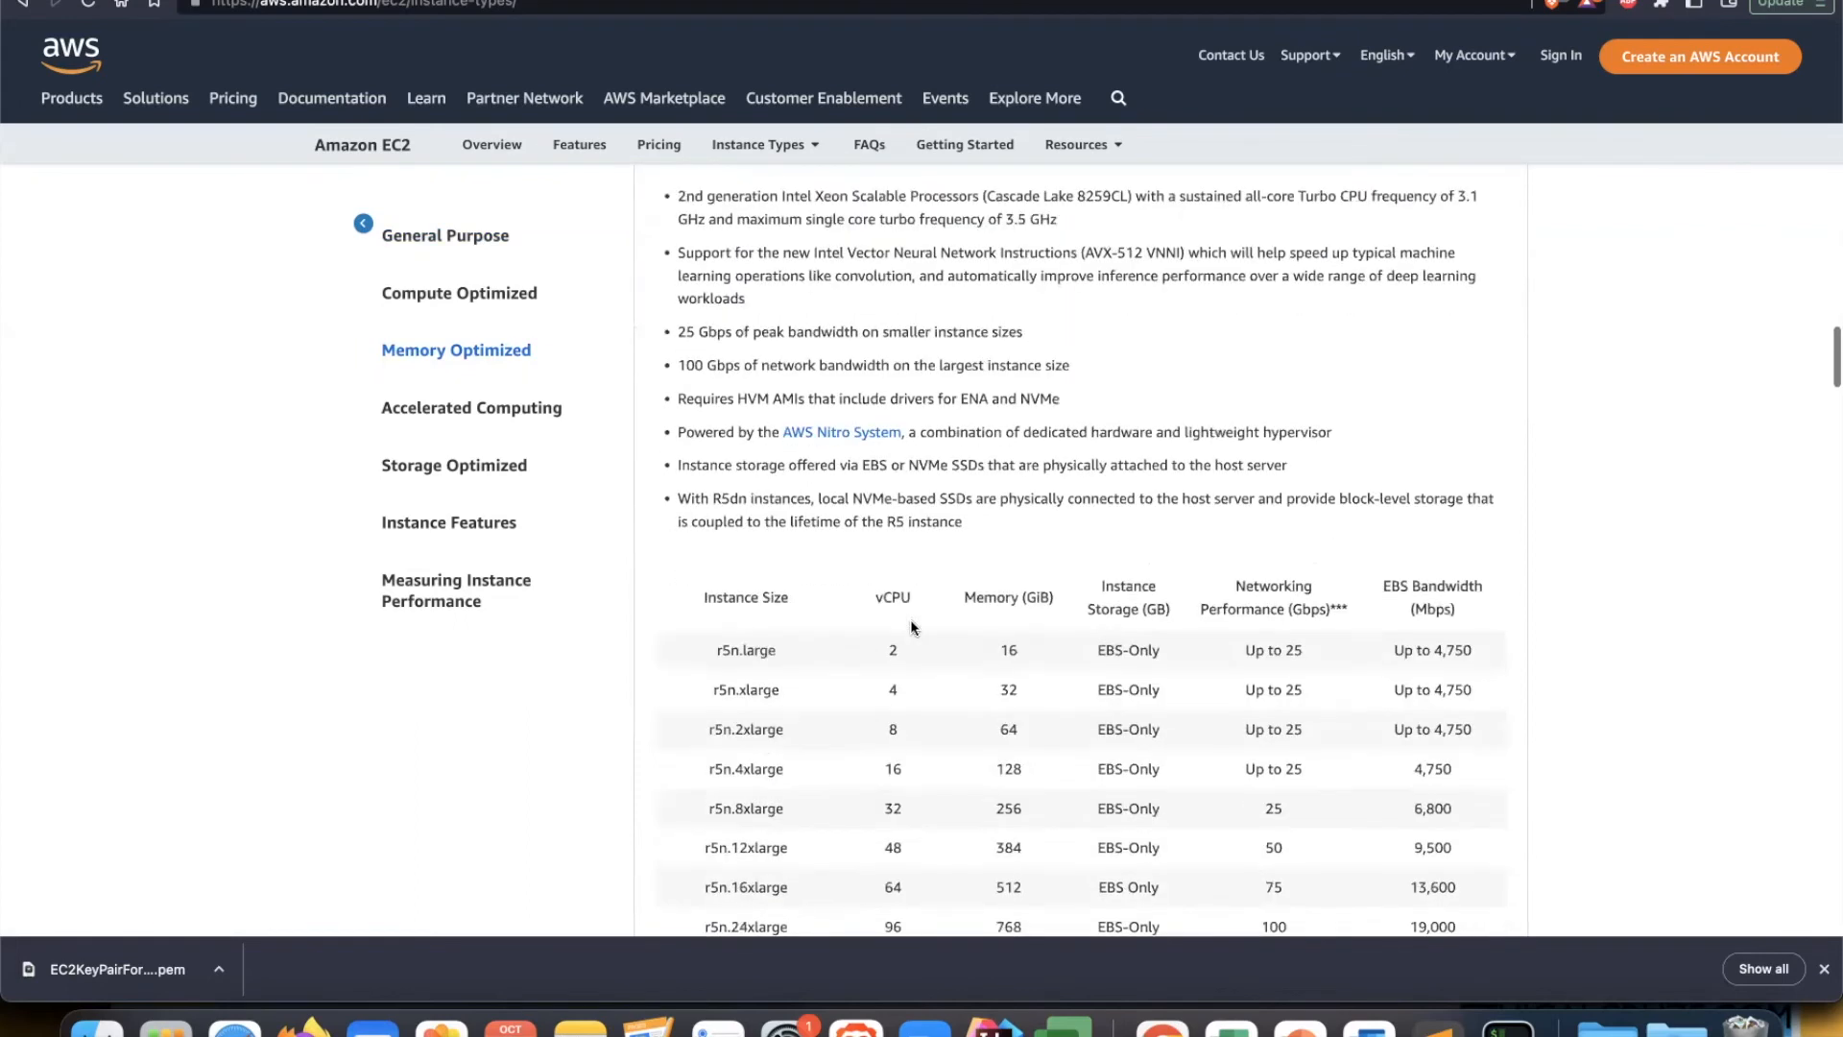
scroll(910, 619, down, 2)
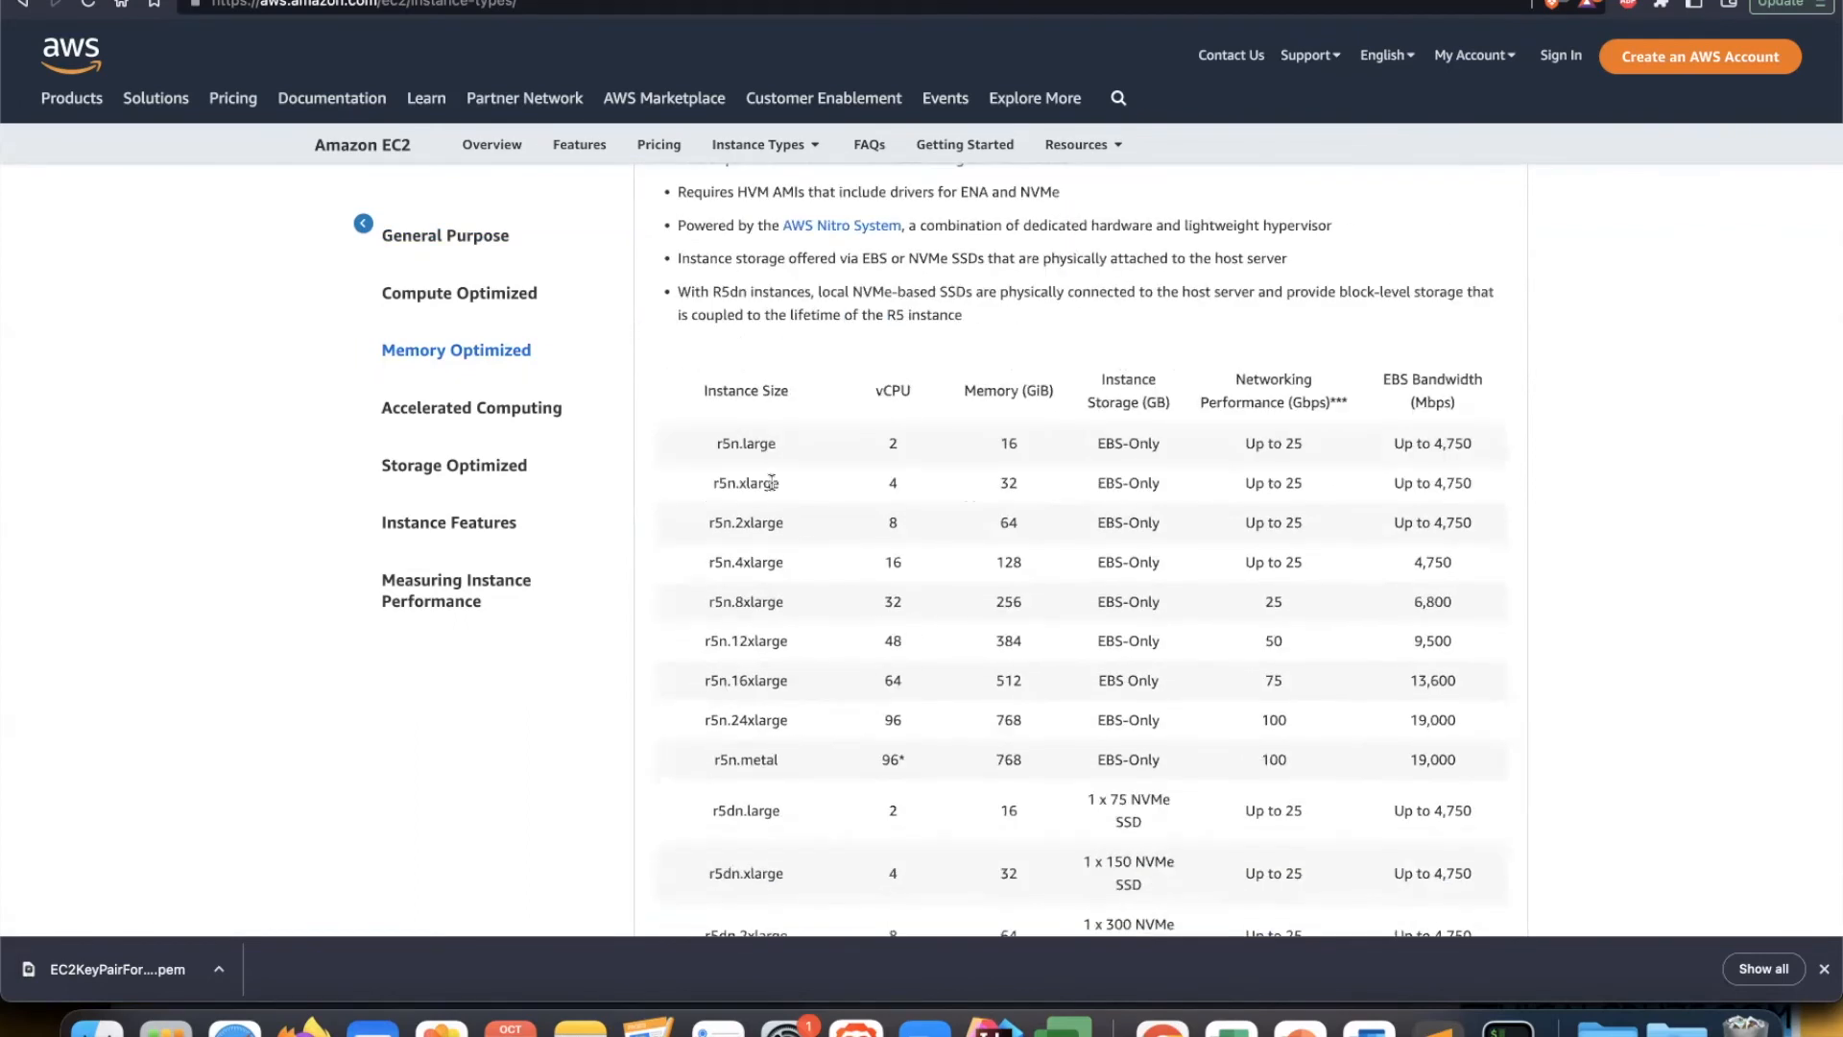